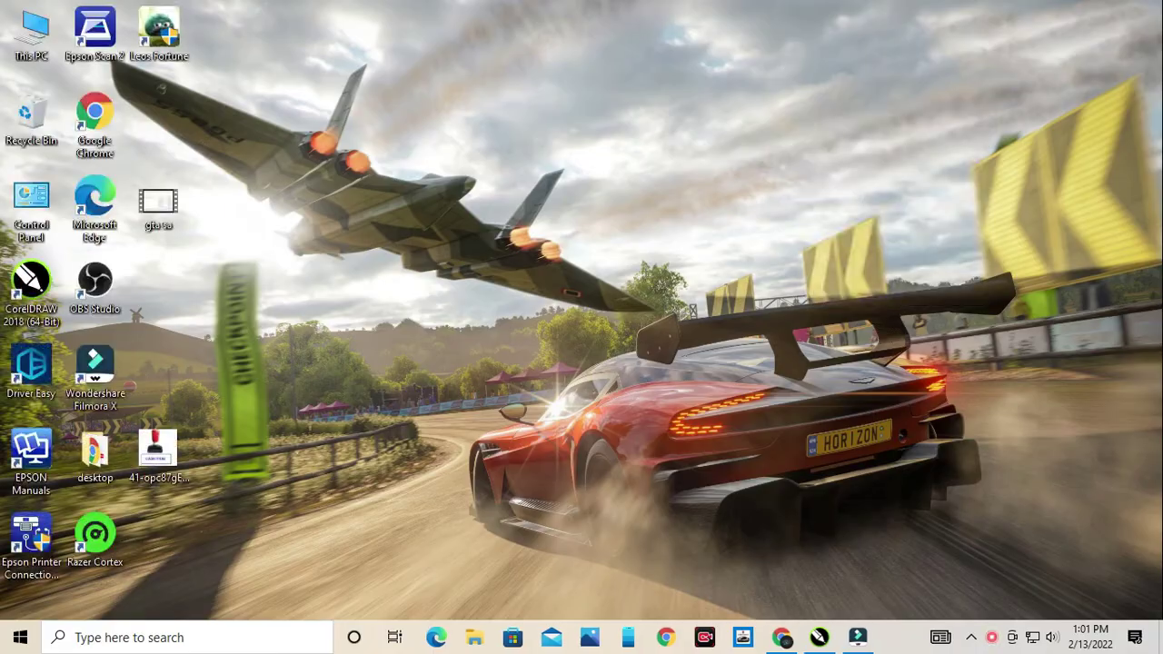
{"action": "left_click", "coordinate": [837, 637]}
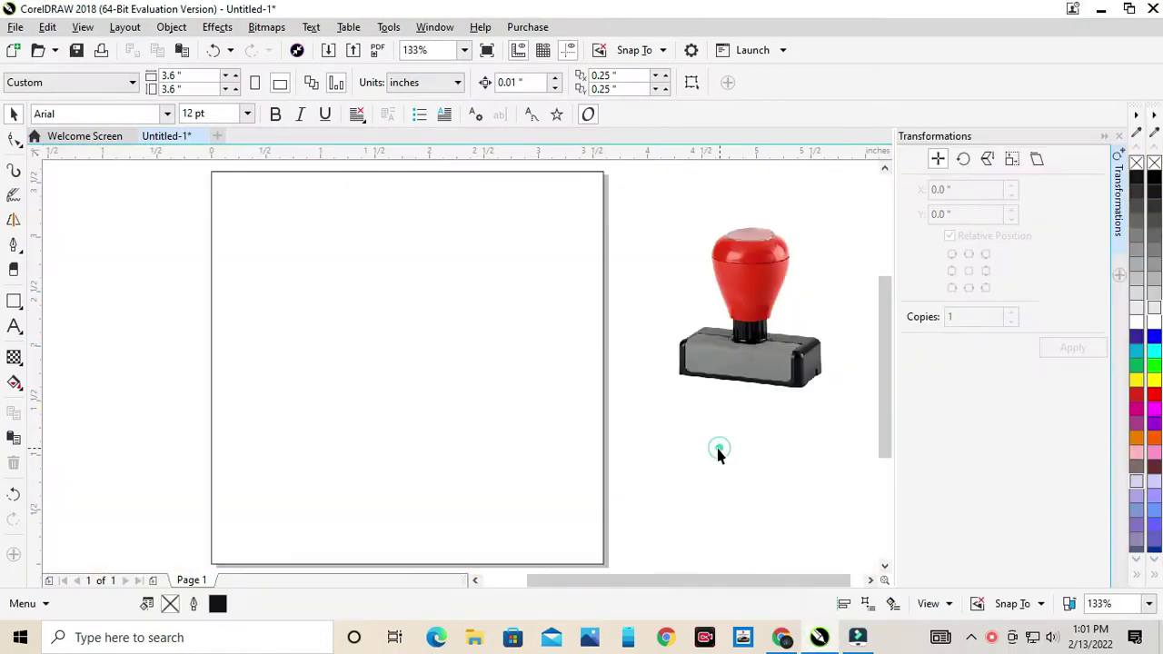
- Centre the stamp bitmap on the page and select the page-sized square frame
{"action": "left_click", "coordinate": [567, 178]}
{"action": "left_click", "coordinate": [779, 285]}
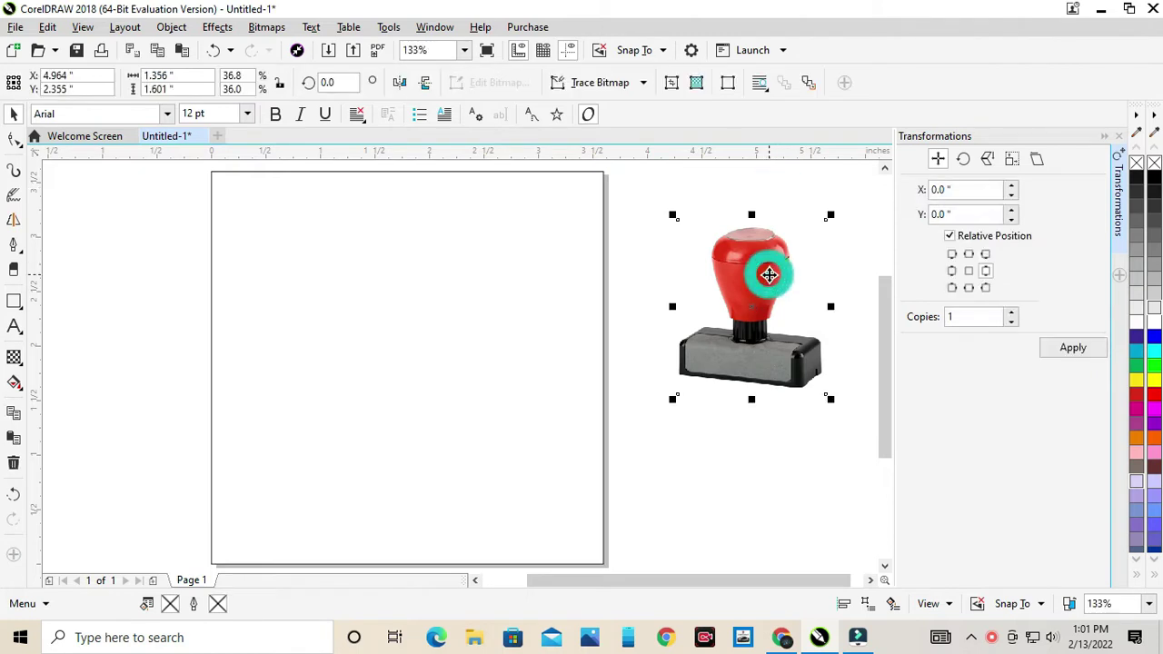
{"action": "key", "text": "p"}
{"action": "left_click", "coordinate": [769, 239]}
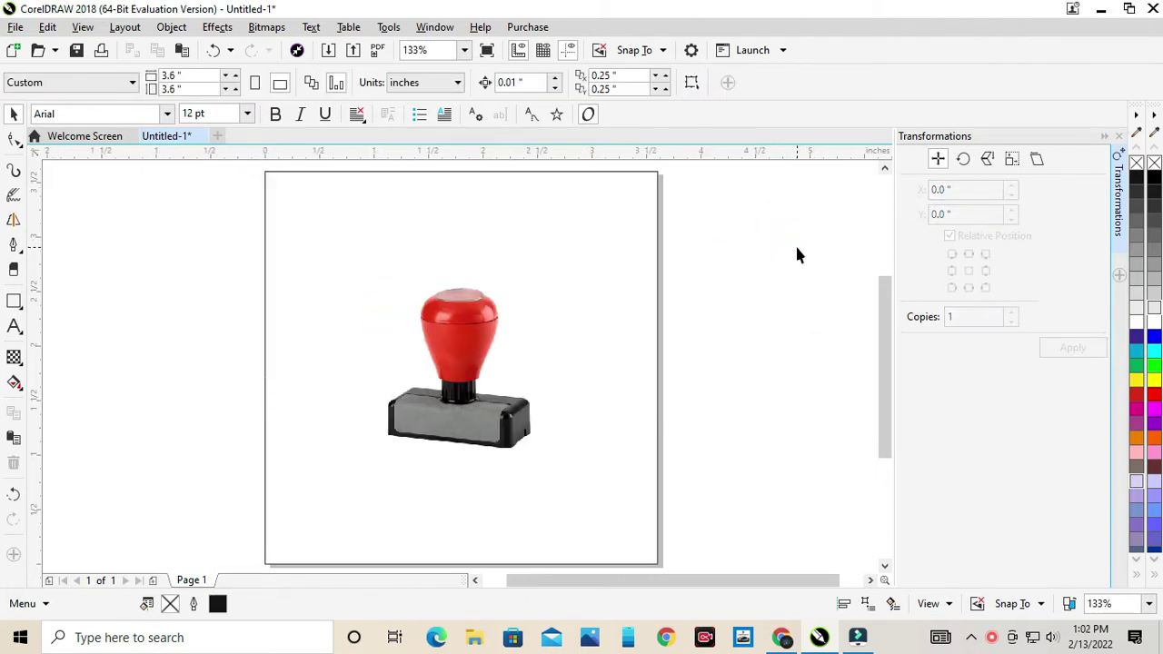
{"action": "left_click", "coordinate": [624, 172]}
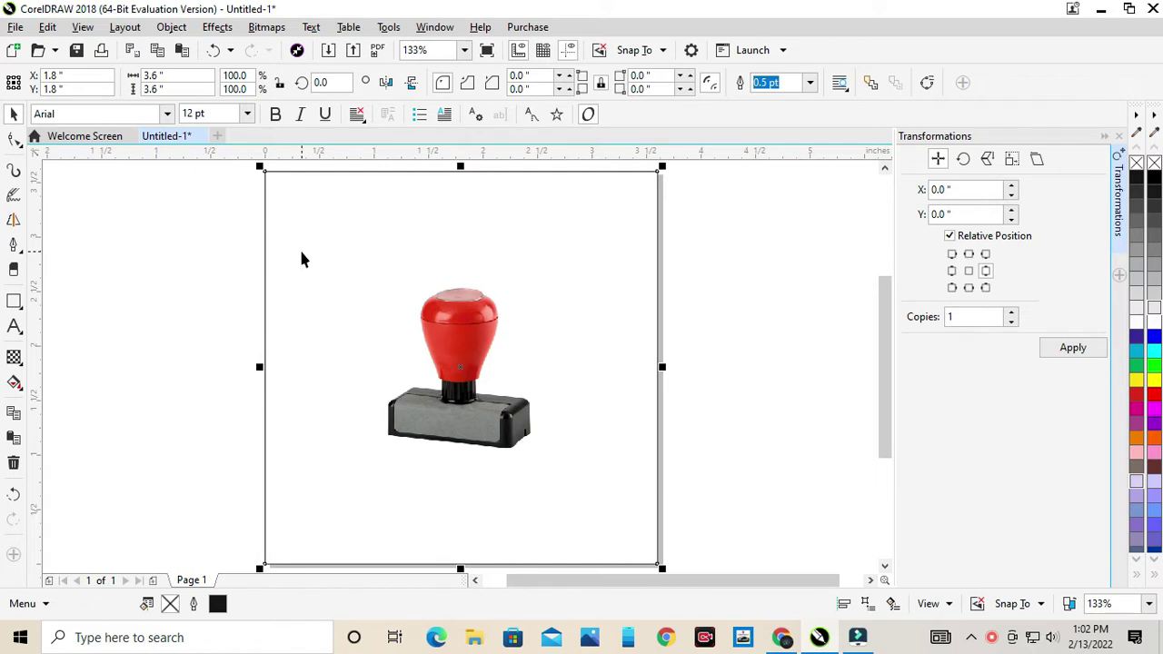
- Inset the square frame to about 3.38 inches and give it a 1.2 pt outline
{"action": "left_click", "coordinate": [705, 268]}
{"action": "mouse_move", "coordinate": [657, 172]}
{"action": "left_mouse_down"}
{"action": "mouse_move", "coordinate": [670, 187]}
{"action": "mouse_move", "coordinate": [677, 178]}
{"action": "left_mouse_up"}
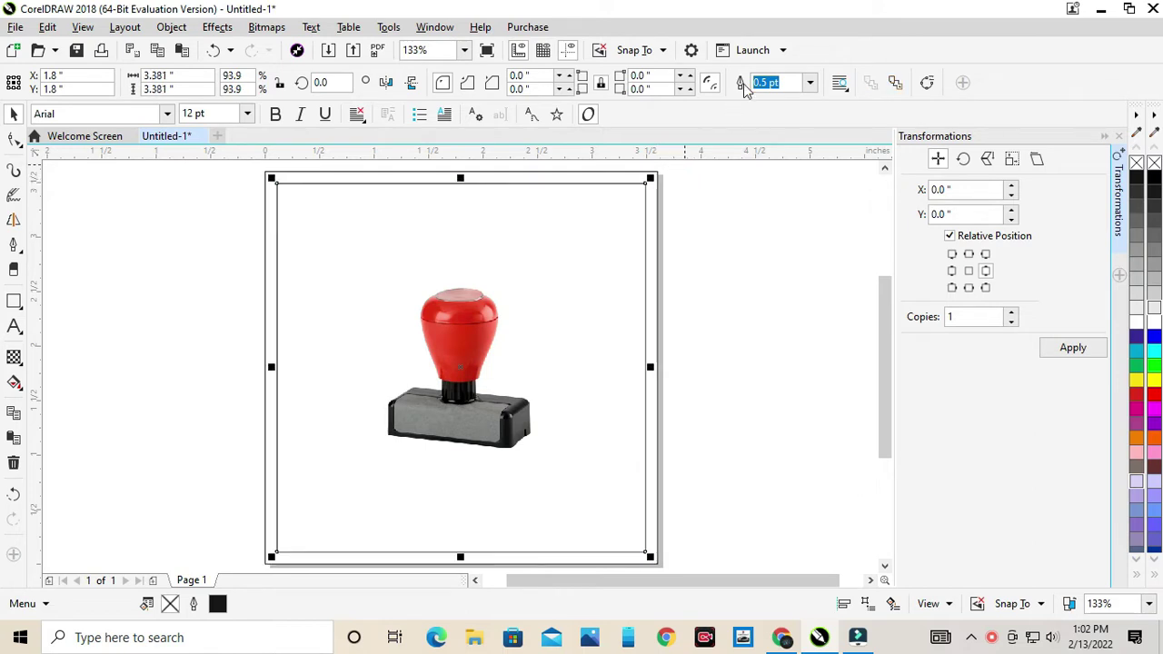
{"action": "left_click", "coordinate": [810, 82]}
{"action": "type", "text": "1"}
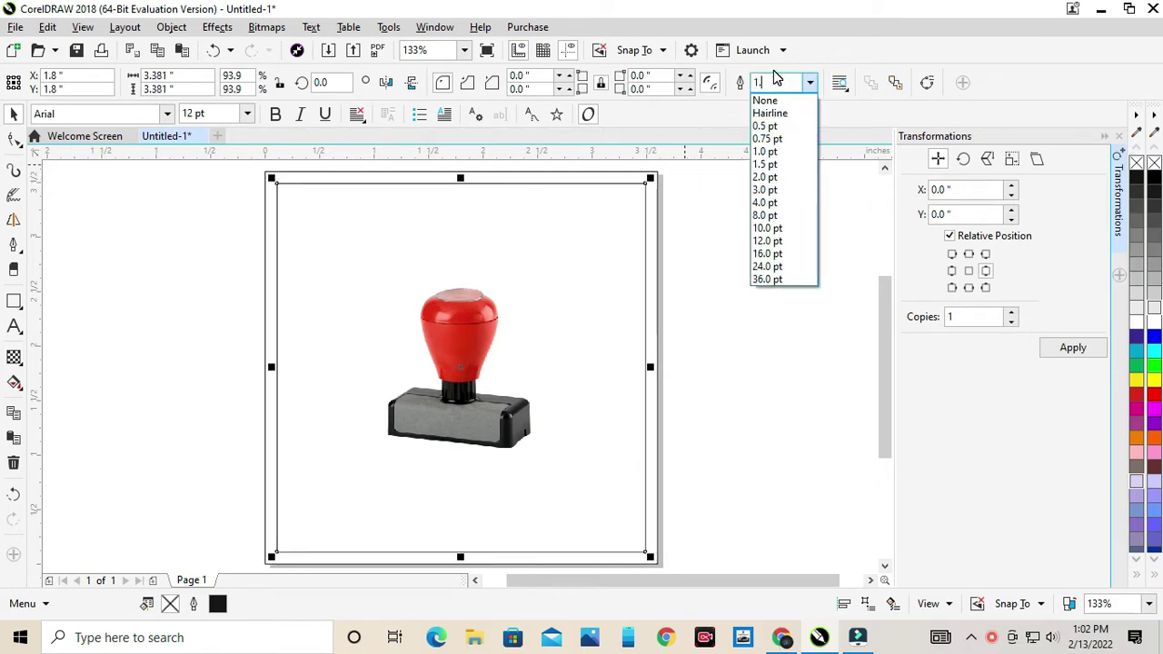
{"action": "type", "text": ".2"}
{"action": "key", "text": "Return"}
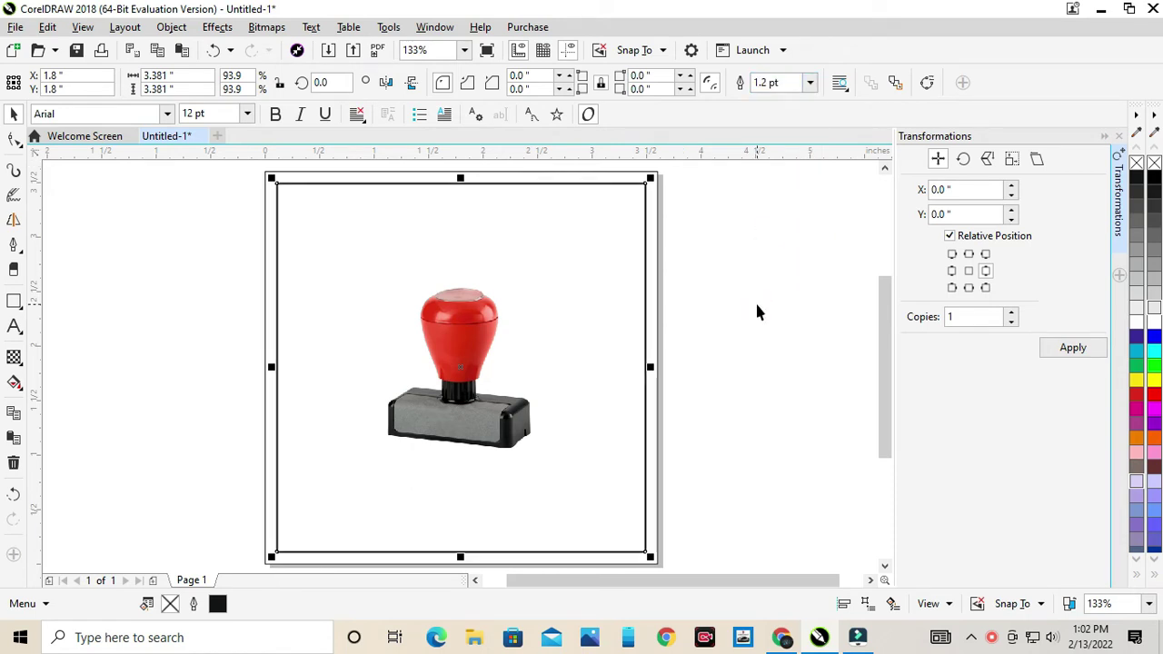
{"action": "left_click", "coordinate": [755, 301]}
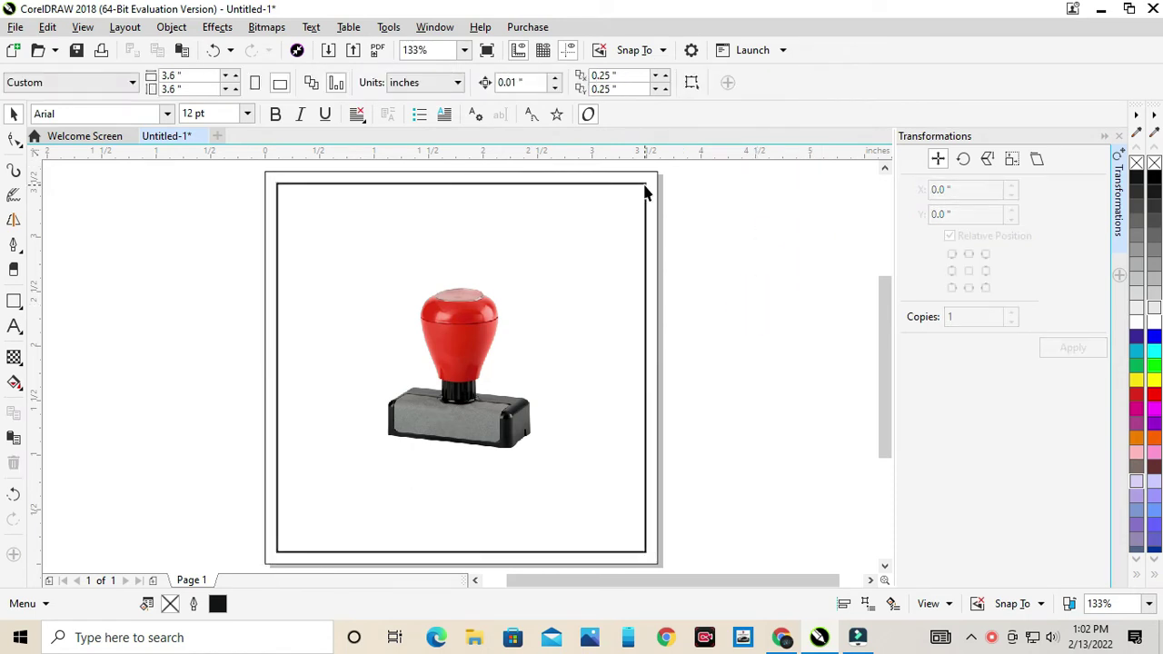
{"action": "left_click", "coordinate": [713, 200]}
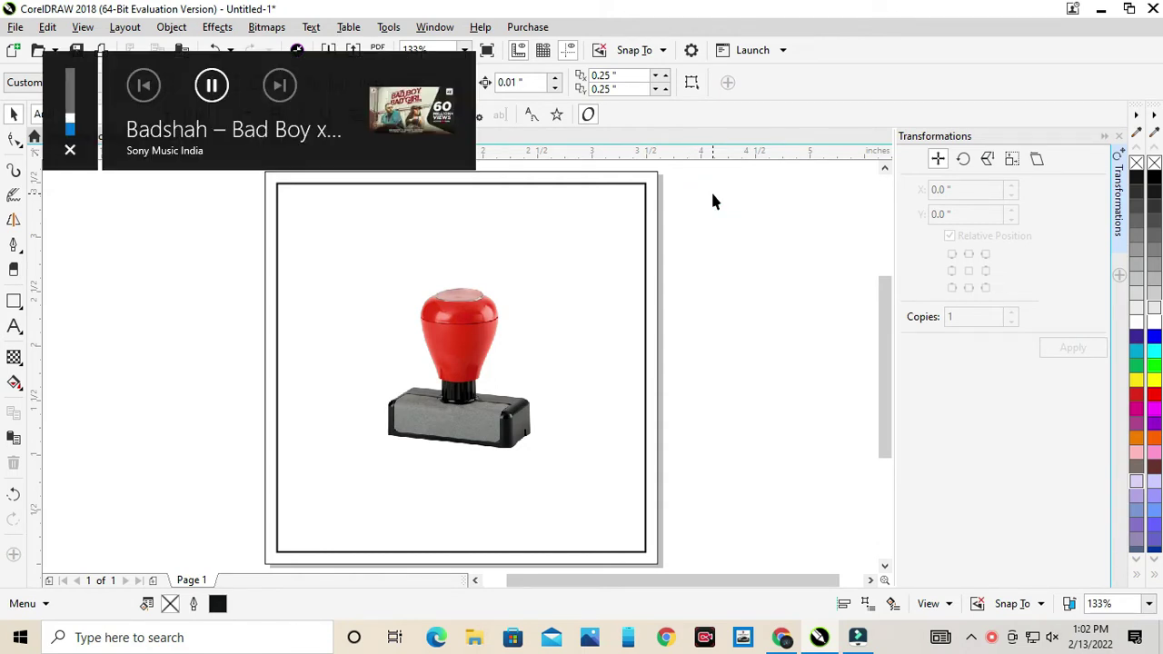
- Draw a small rectangle, about 1.3 by 0.5 inches, below the stamp image
{"action": "left_click", "coordinate": [767, 339]}
{"action": "left_click", "coordinate": [16, 303]}
{"action": "scroll", "coordinate": [406, 520], "scroll_direction": "up", "scroll_amount": 3}
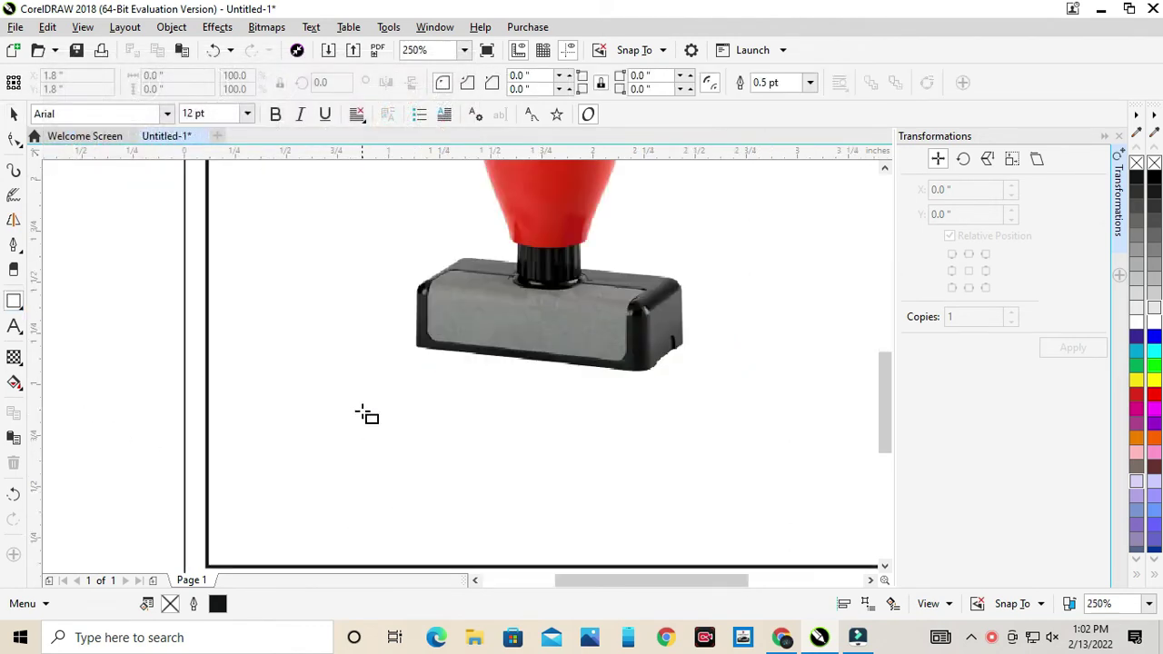
{"action": "mouse_move", "coordinate": [365, 404]}
{"action": "left_mouse_down"}
{"action": "mouse_move", "coordinate": [646, 497]}
{"action": "mouse_move", "coordinate": [648, 515]}
{"action": "mouse_move", "coordinate": [632, 505]}
{"action": "left_mouse_up"}
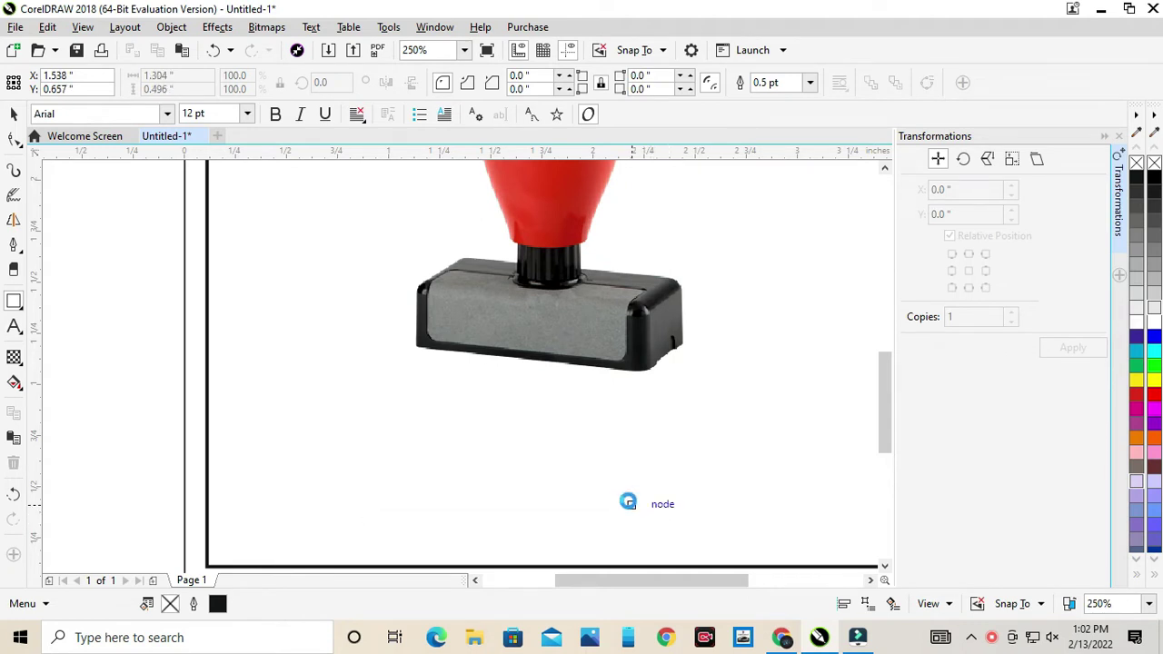
{"action": "left_click", "coordinate": [13, 142]}
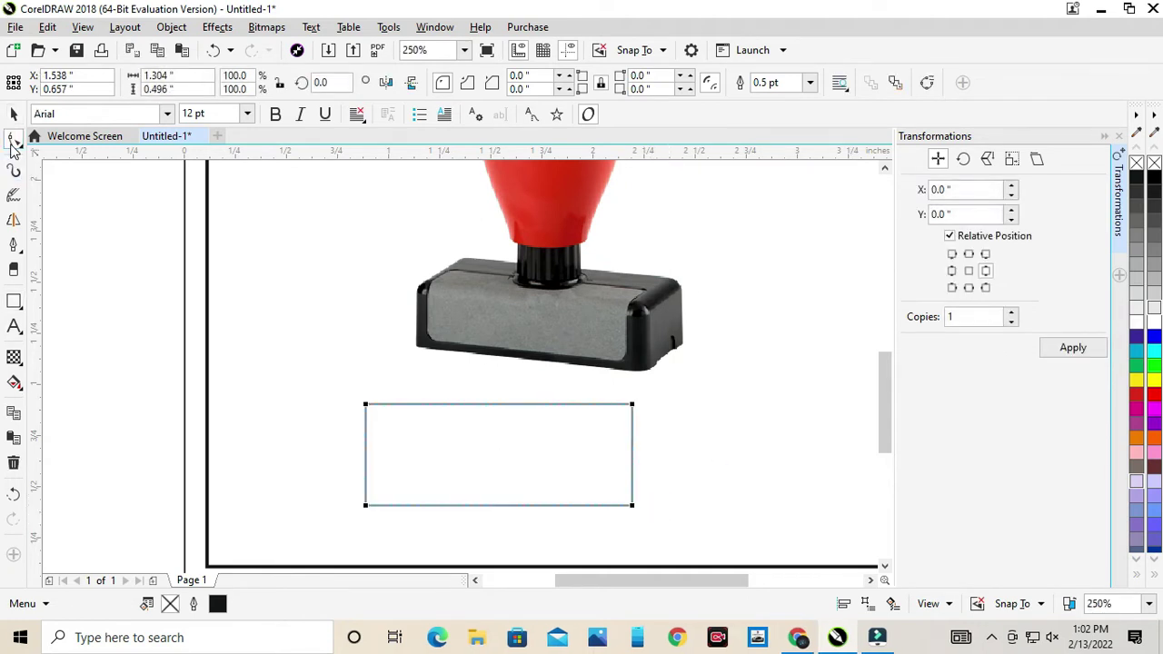
{"action": "scroll", "coordinate": [589, 393], "scroll_direction": "down", "scroll_amount": 2}
{"action": "key", "text": "space"}
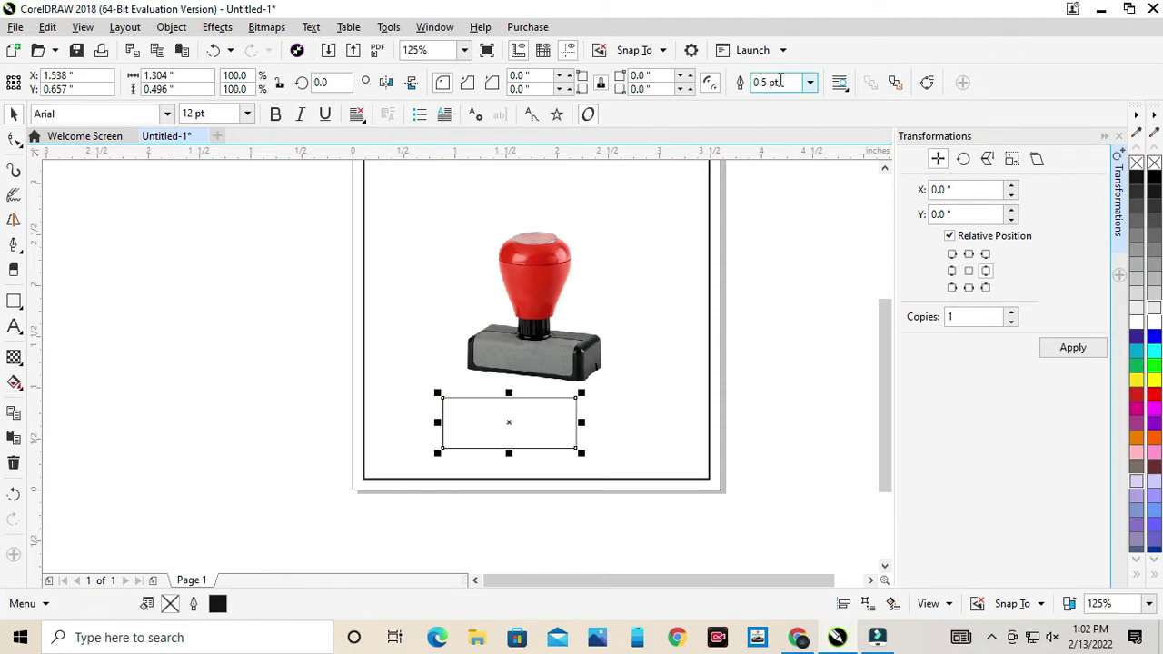
- Give the rectangle a 1 pt outline and centre it horizontally under the stamp
{"action": "left_click", "coordinate": [791, 82]}
{"action": "type", "text": "1"}
{"action": "key", "text": "Return"}
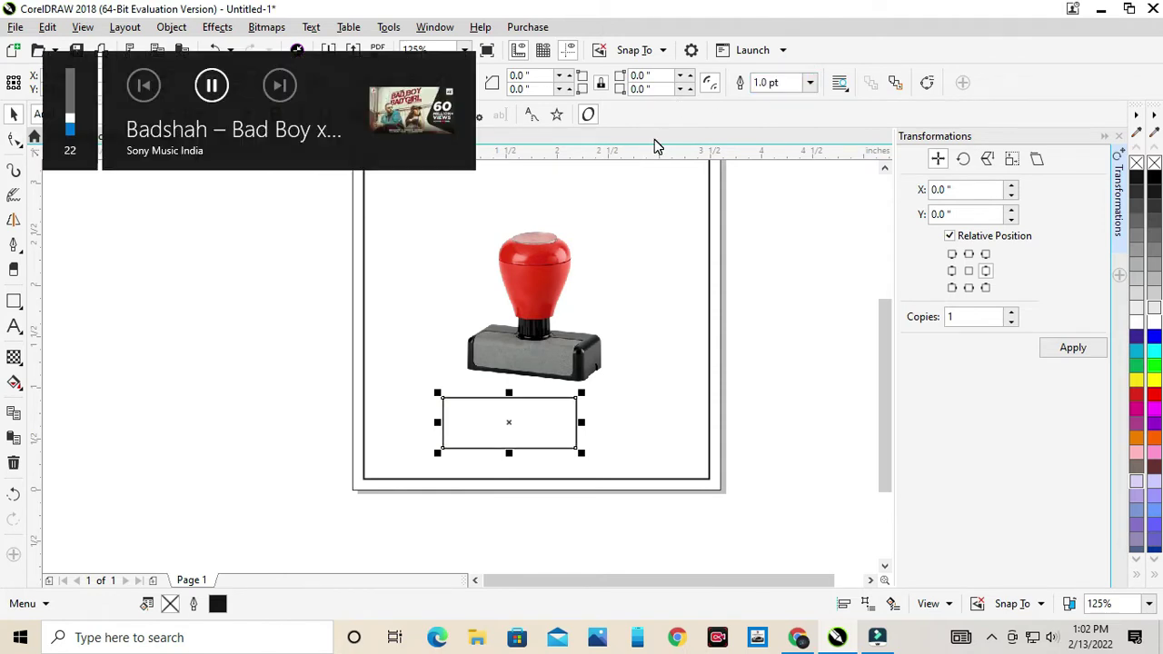
{"action": "key", "text": "ctrl+a"}
{"action": "key", "text": "c"}
{"action": "left_click", "coordinate": [800, 329]}
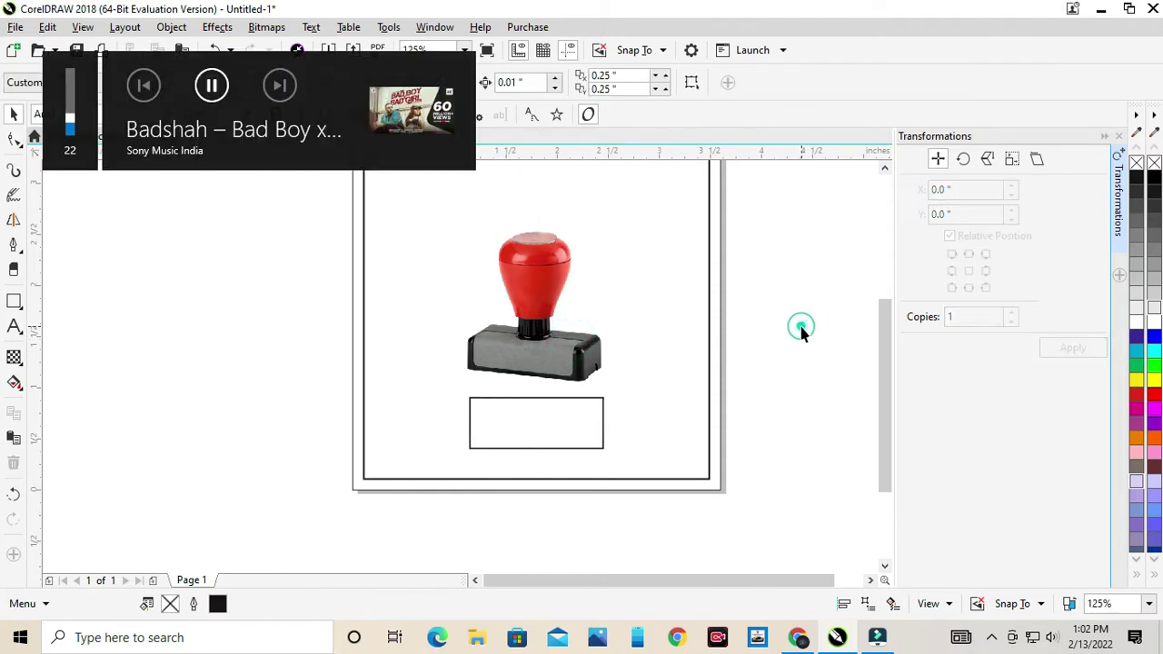
- Review the whole page, then look at reference stamp images in Chrome
{"action": "key", "text": "shift+F4"}
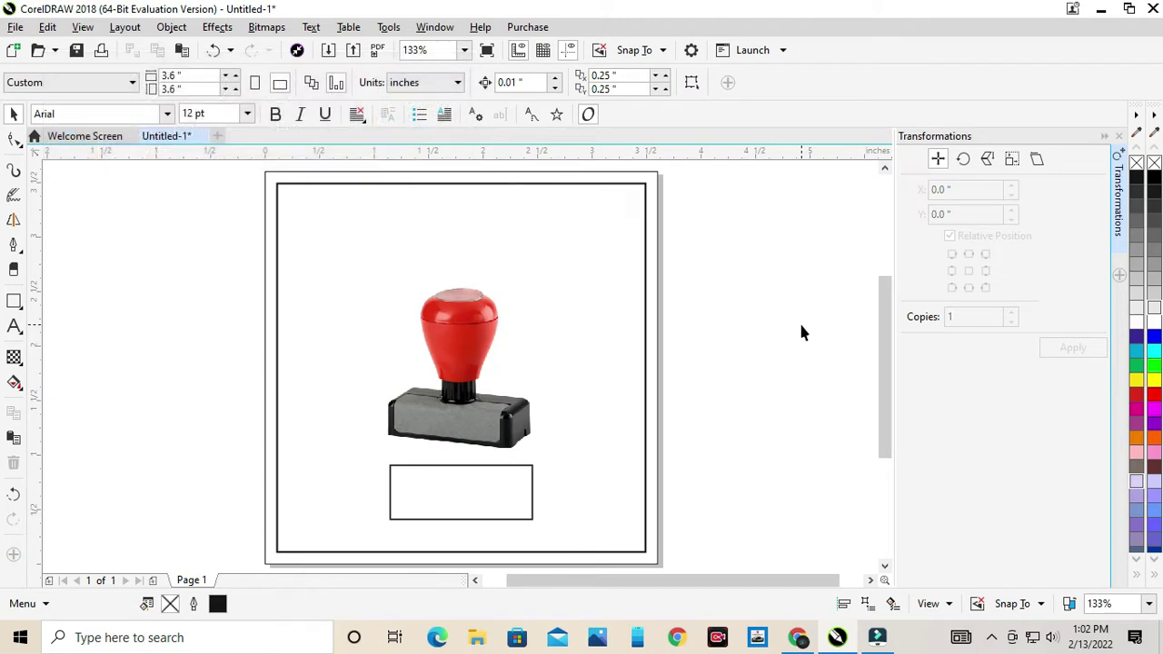
{"action": "scroll", "coordinate": [460, 467], "scroll_direction": "down", "scroll_amount": 2}
{"action": "scroll", "coordinate": [454, 451], "scroll_direction": "up", "scroll_amount": 3}
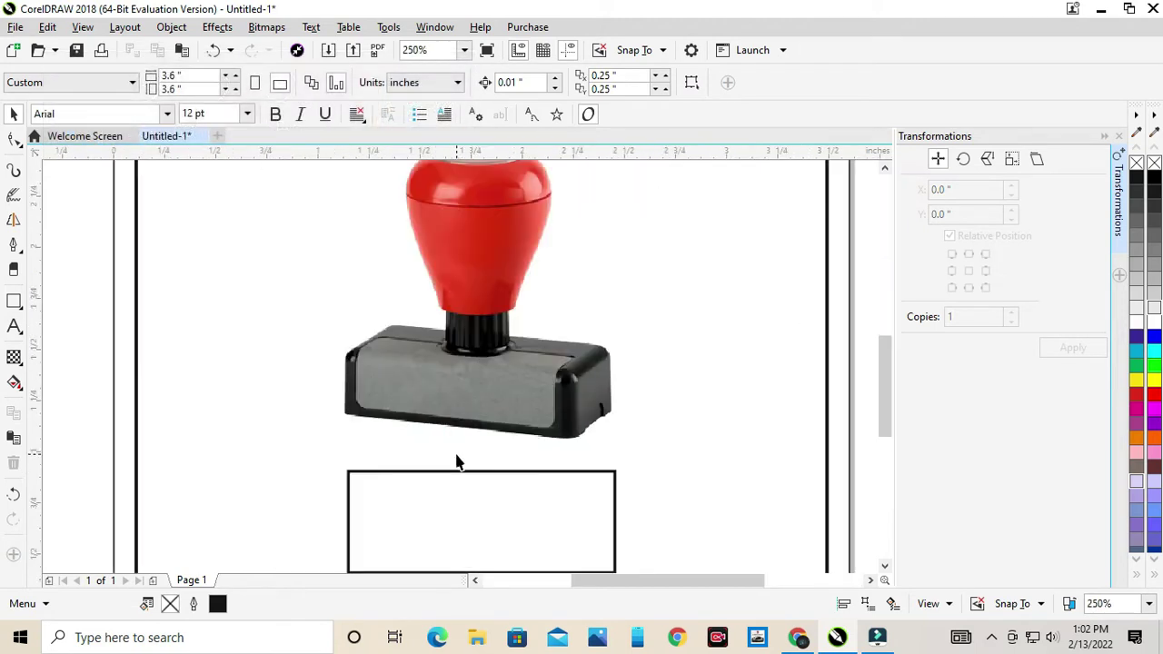
{"action": "scroll", "coordinate": [456, 458], "scroll_direction": "down", "scroll_amount": 1}
{"action": "scroll", "coordinate": [470, 467], "scroll_direction": "up", "scroll_amount": 2}
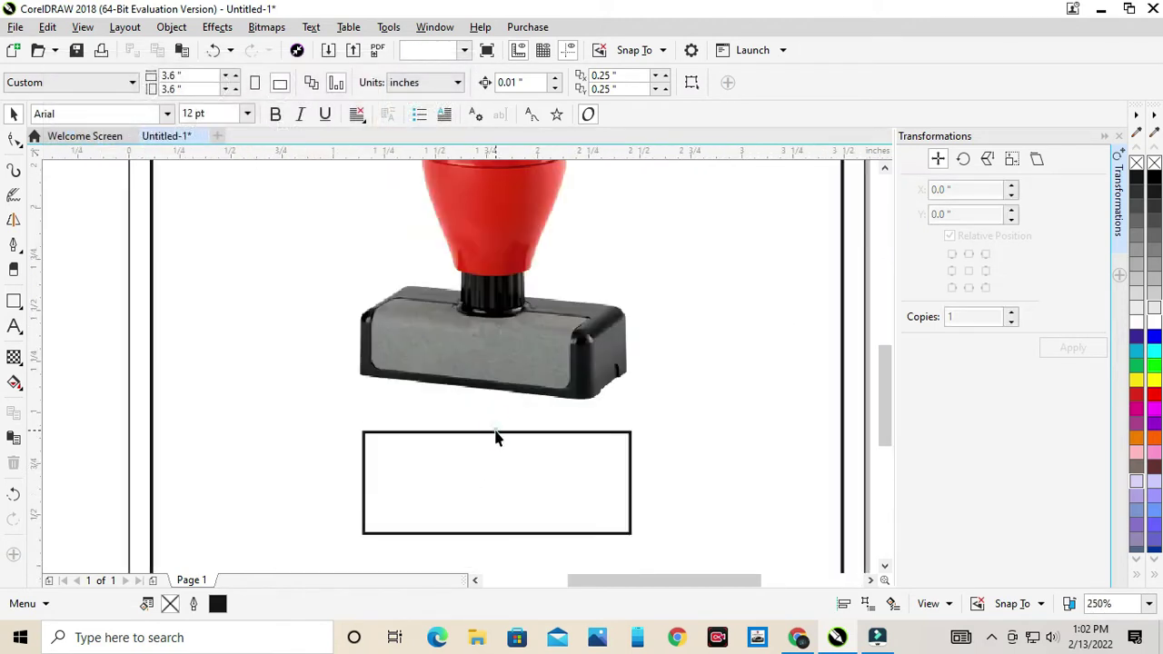
{"action": "left_click", "coordinate": [496, 433]}
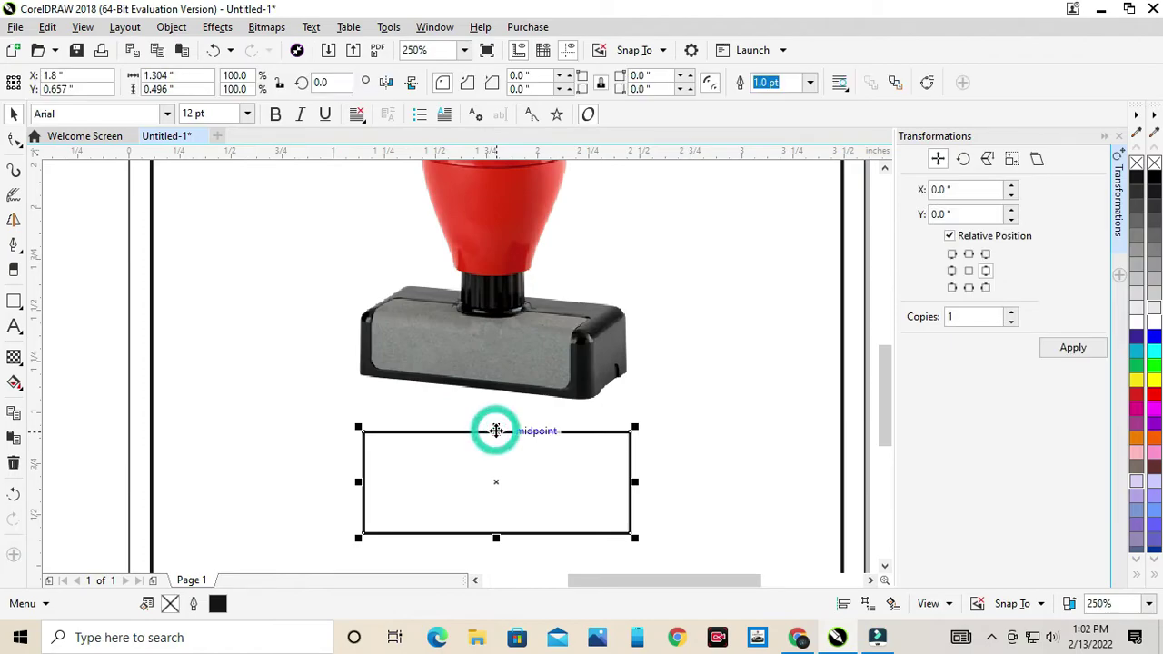
{"action": "left_click", "coordinate": [798, 637]}
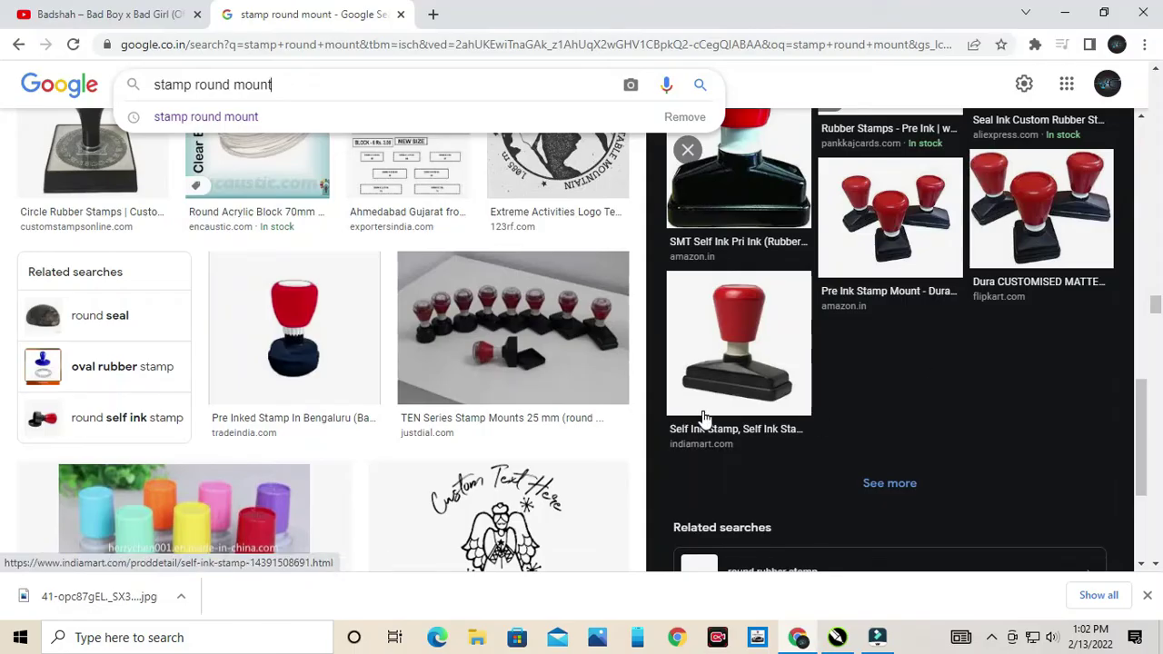
{"action": "key", "text": "Return"}
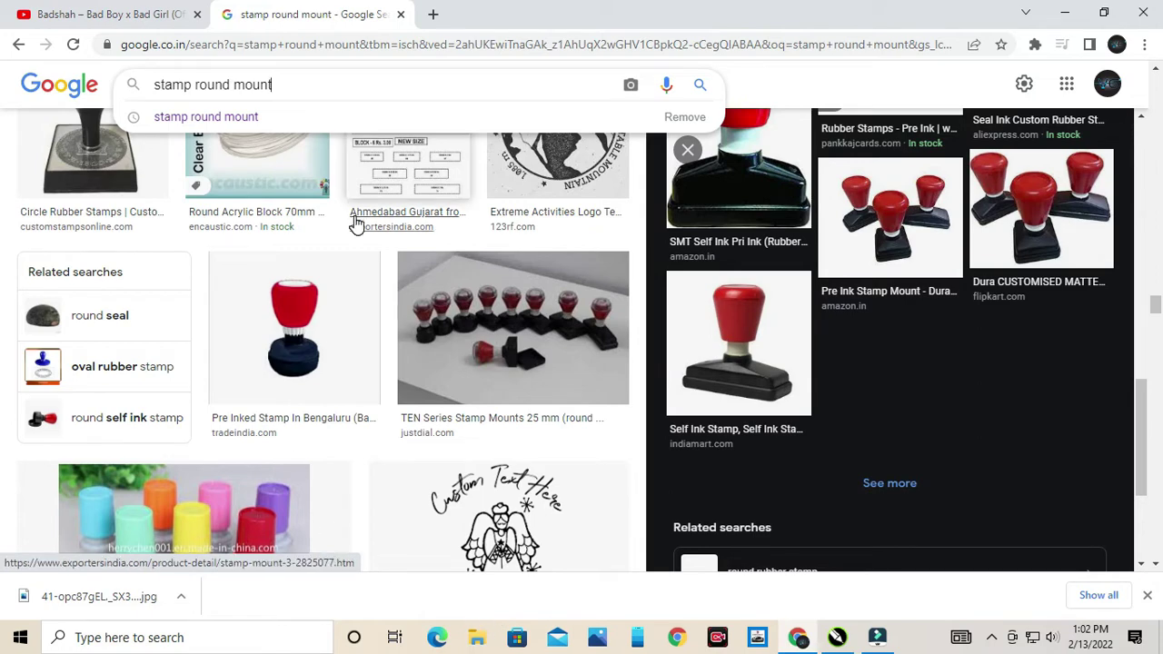
{"action": "key", "text": "alt+Tab"}
- Reduce the rectangle under the stamp to a 0.7 pt outline
{"action": "key", "text": "shift+F4"}
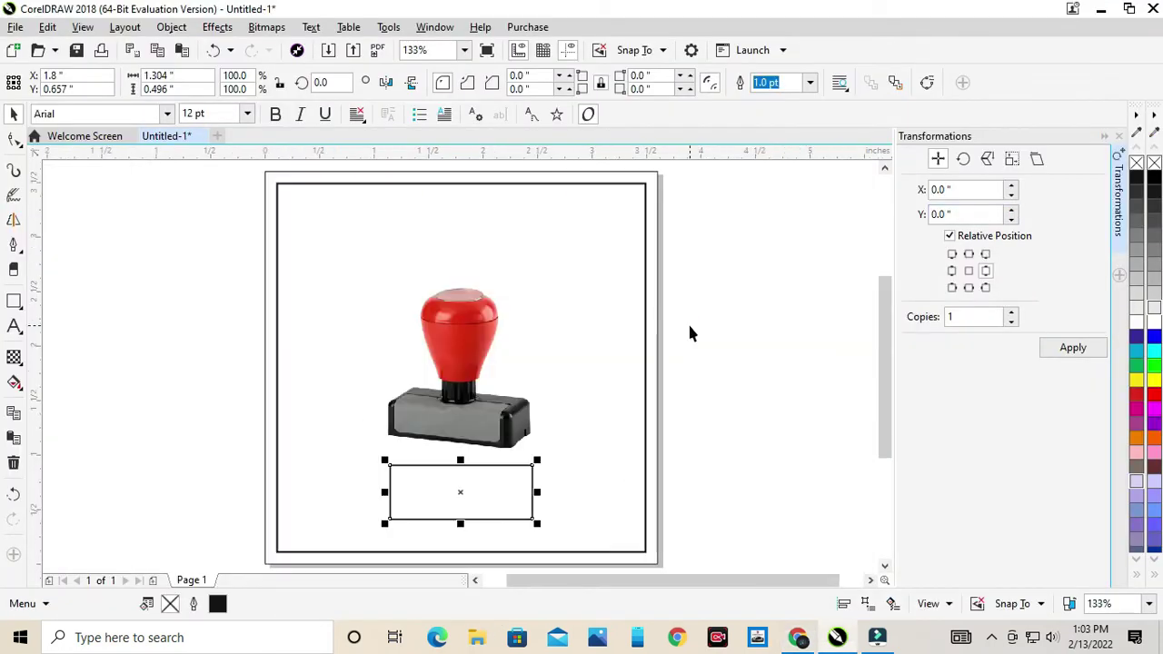
{"action": "left_click", "coordinate": [748, 325]}
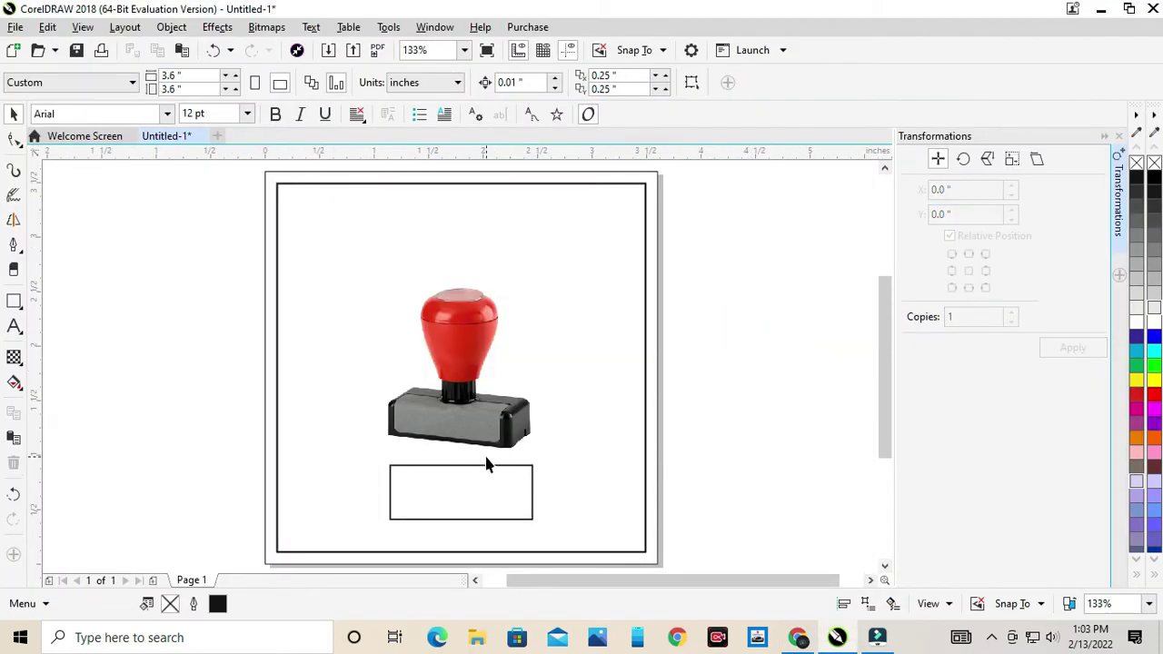
{"action": "key", "text": "XF86AudioRaiseVolume"}
{"action": "key", "text": "XF86AudioRaiseVolume"}
{"action": "key", "text": "XF86AudioRaiseVolume"}
{"action": "key", "text": "XF86AudioRaiseVolume"}
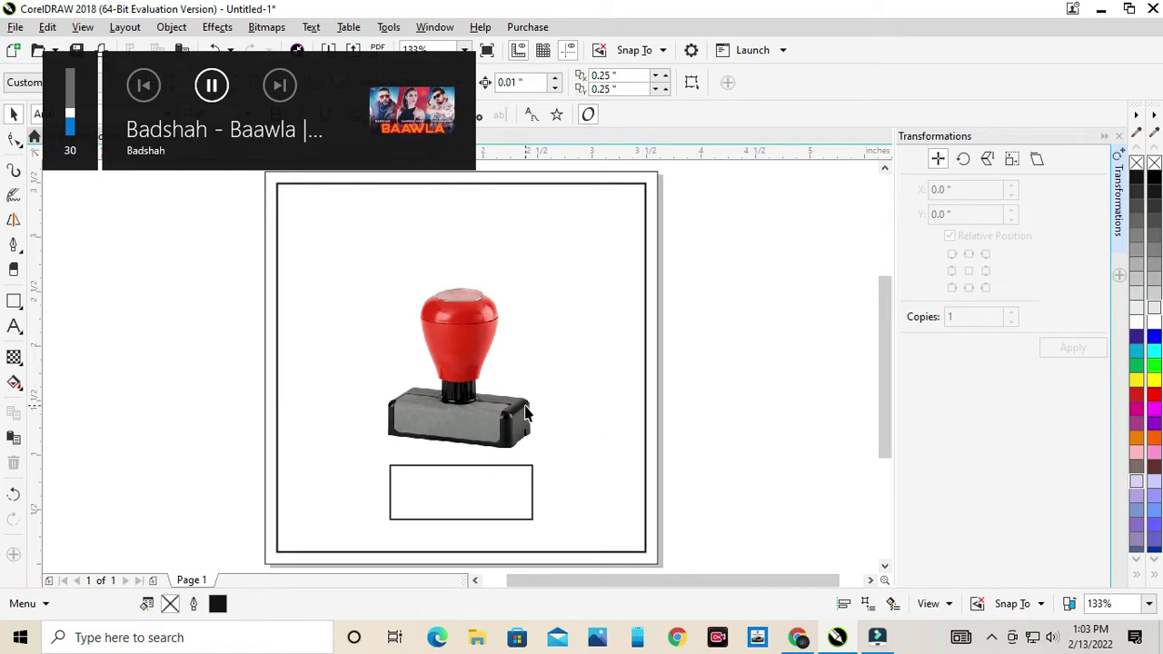
{"action": "scroll", "coordinate": [467, 445], "scroll_direction": "down", "scroll_amount": 1}
{"action": "scroll", "coordinate": [495, 418], "scroll_direction": "up", "scroll_amount": 3}
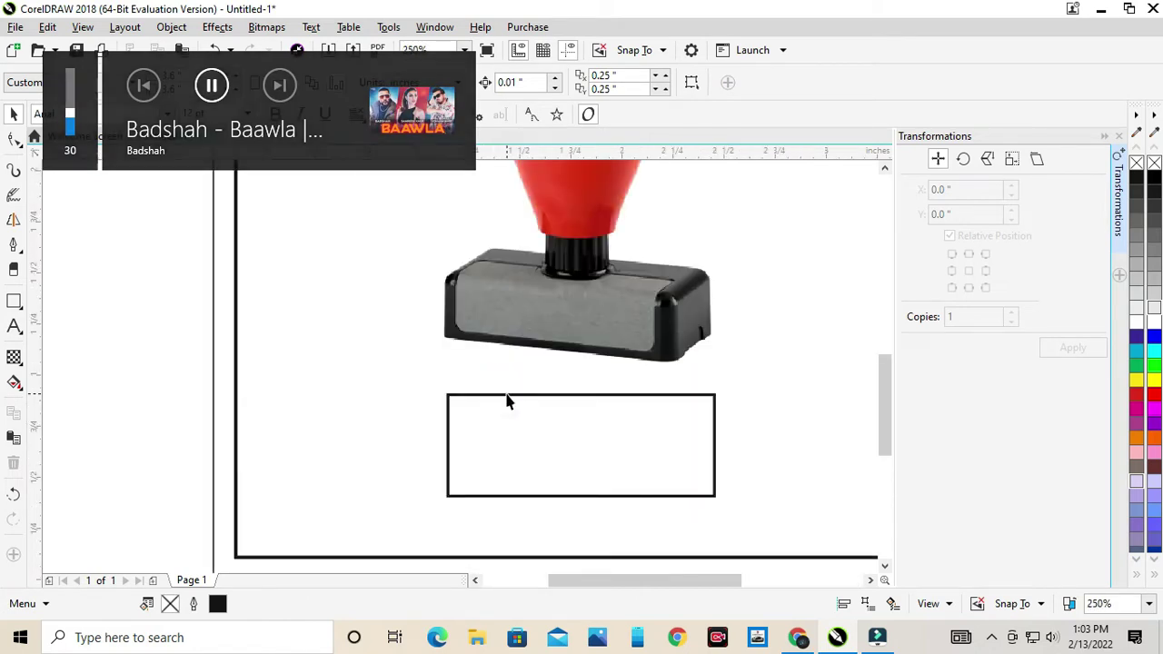
{"action": "left_click", "coordinate": [505, 396]}
{"action": "left_click", "coordinate": [789, 84]}
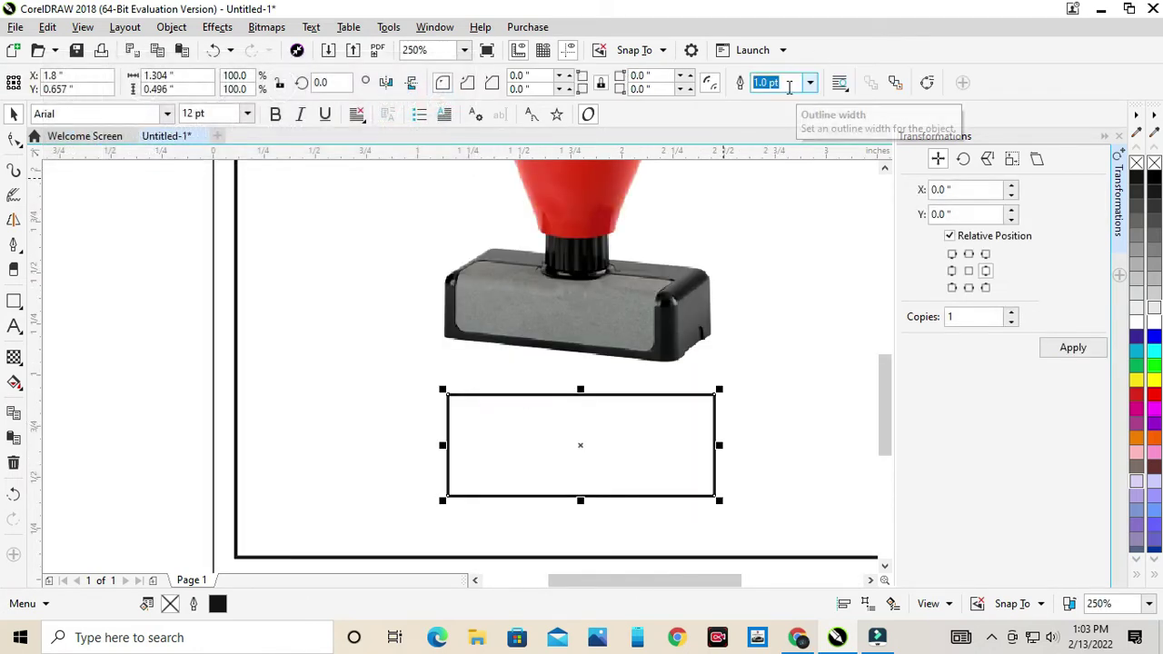
{"action": "left_click", "coordinate": [788, 84]}
{"action": "type", "text": ".7"}
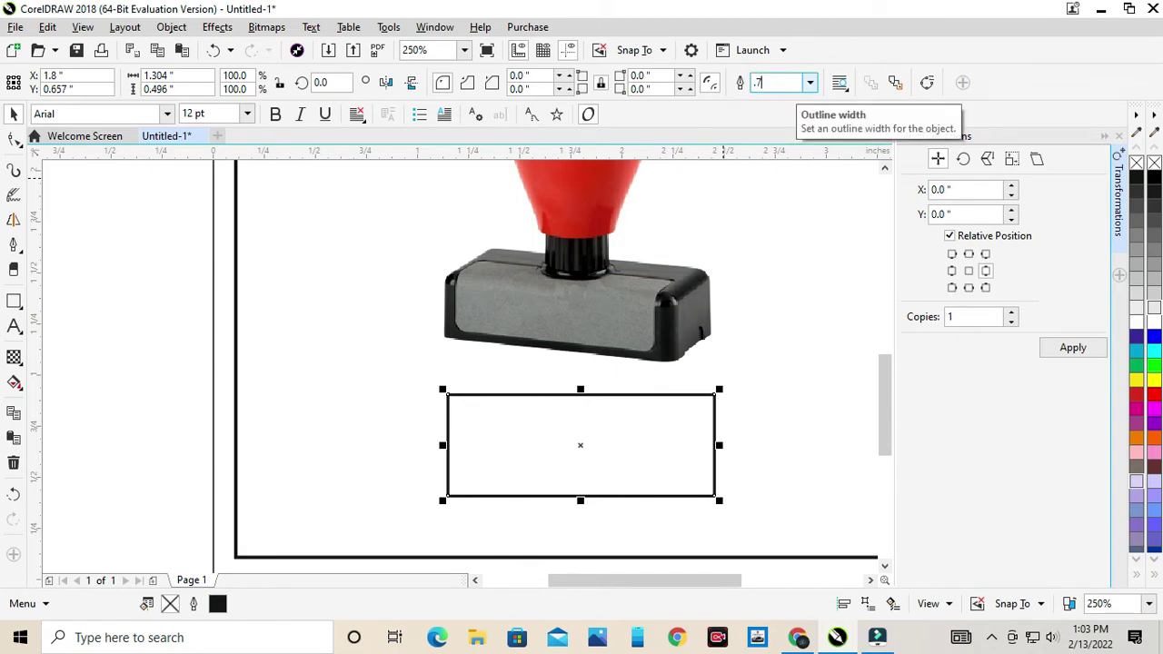
{"action": "key", "text": "Return"}
- Fit the page and reselect the rectangle to check its thinner outline
{"action": "left_click", "coordinate": [791, 350]}
{"action": "key", "text": "shift+F4"}
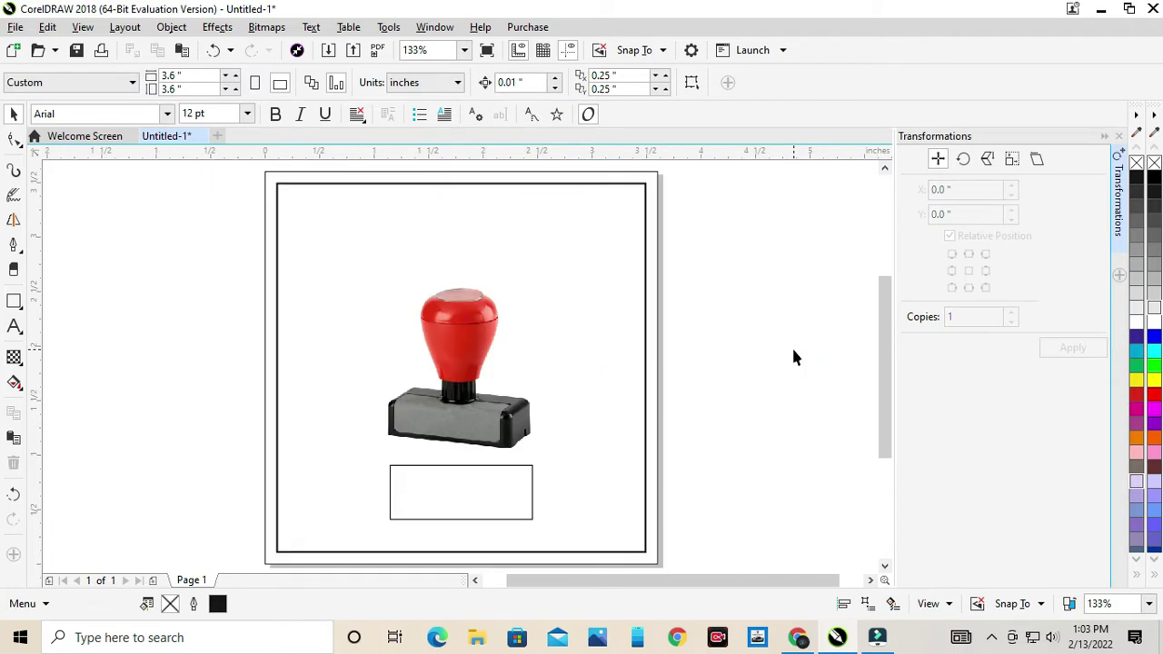
{"action": "left_click", "coordinate": [506, 465]}
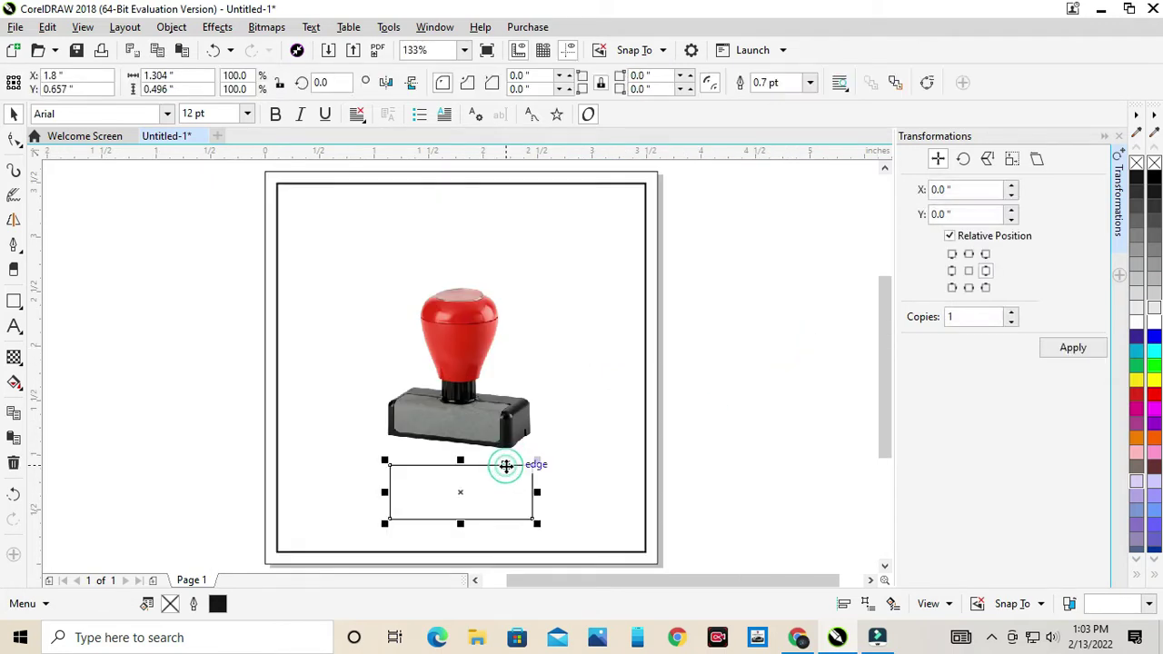
{"action": "left_click", "coordinate": [397, 522]}
{"action": "scroll", "coordinate": [397, 522], "scroll_direction": "up", "scroll_amount": 3}
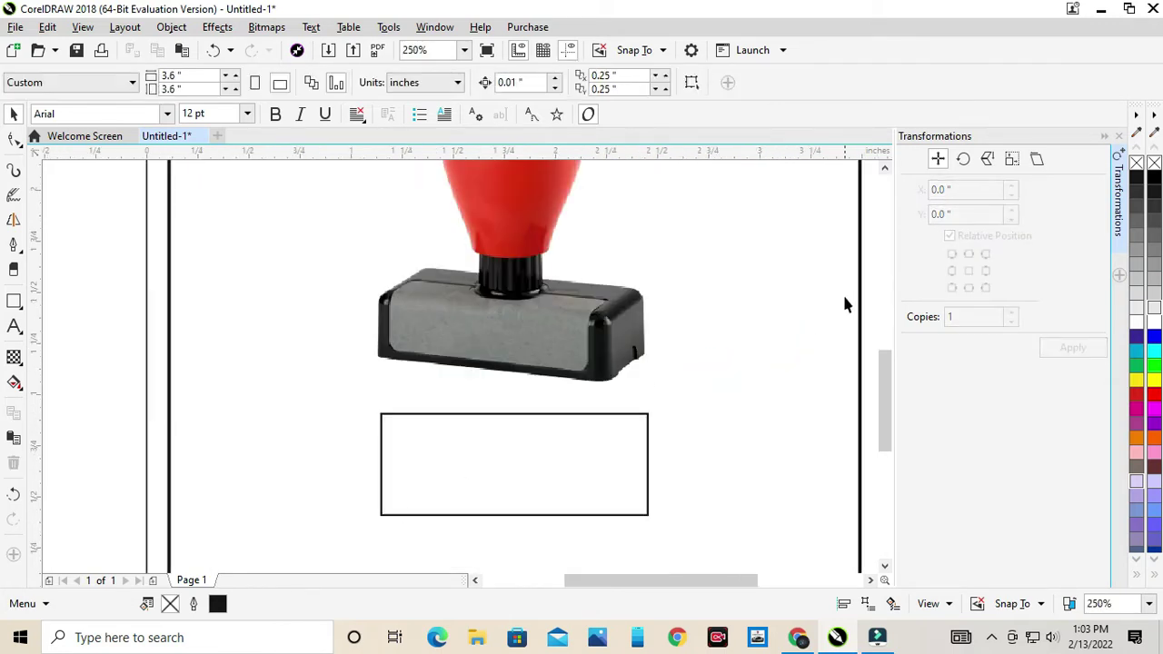
{"action": "left_click", "coordinate": [14, 327]}
- Type 'VISHAL GRAPHIC' beside the rectangle, fixing a typo, and set it to 8 pt
{"action": "left_click", "coordinate": [287, 449]}
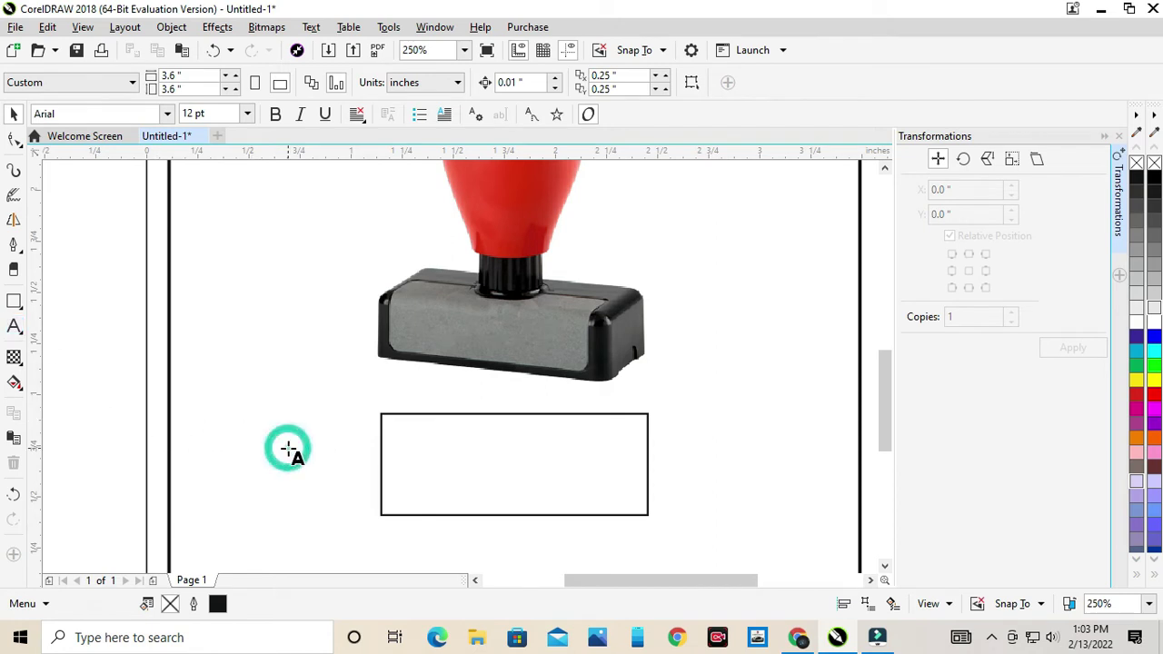
{"action": "type", "text": "24"}
{"action": "key", "text": "Return"}
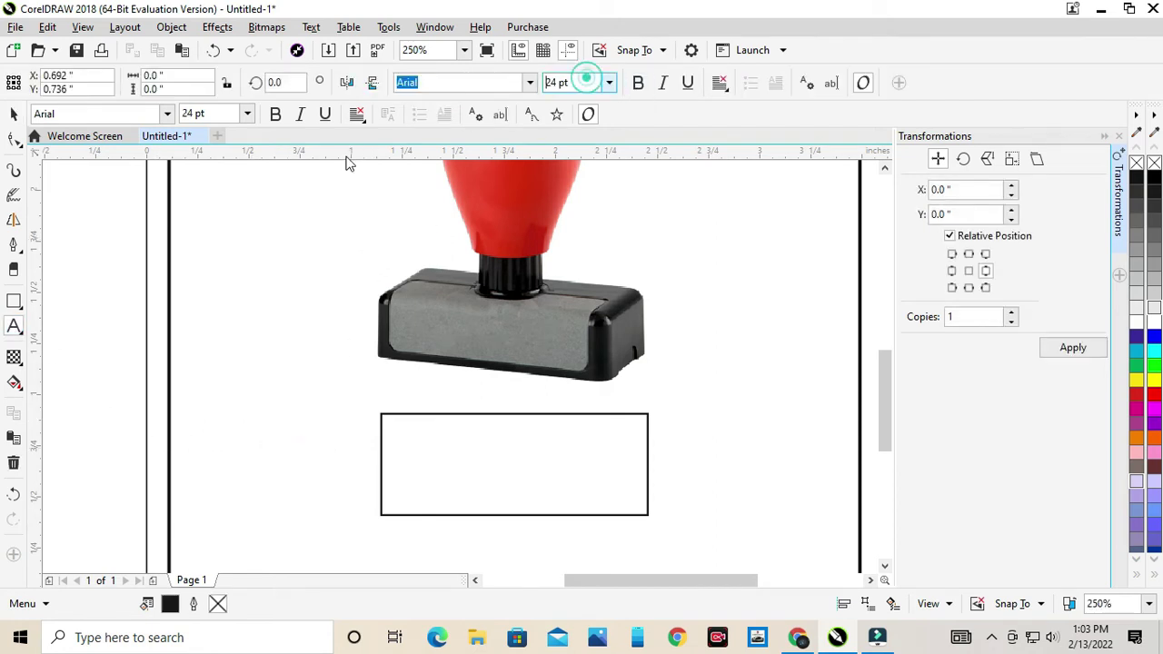
{"action": "type", "text": "10"}
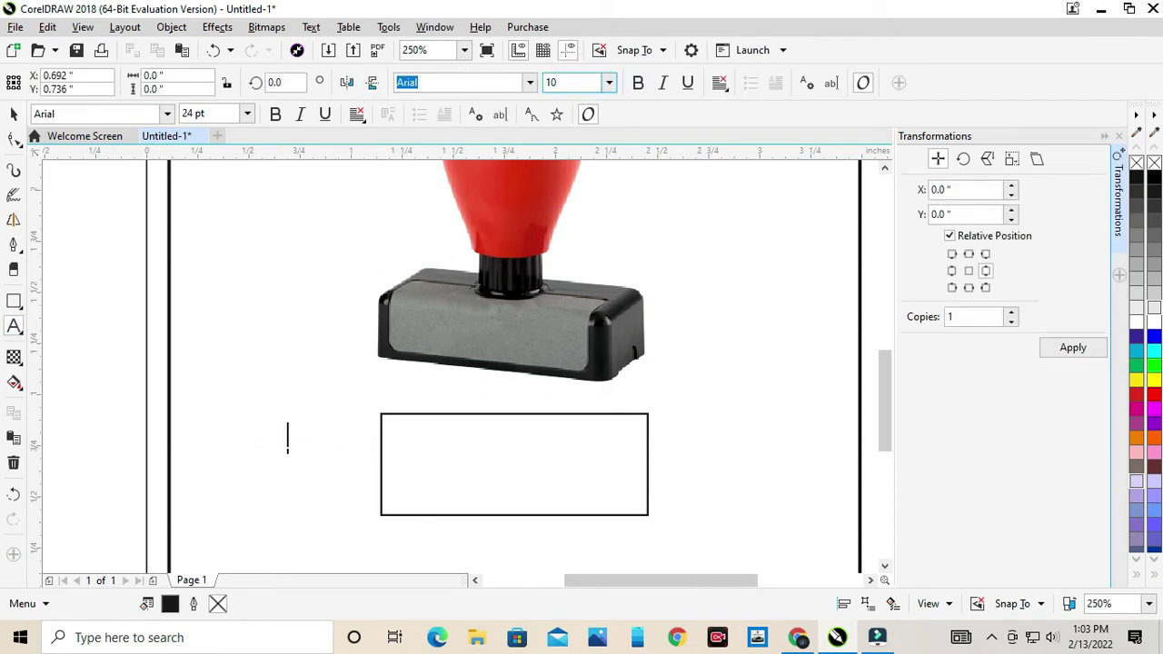
{"action": "key", "text": "Return"}
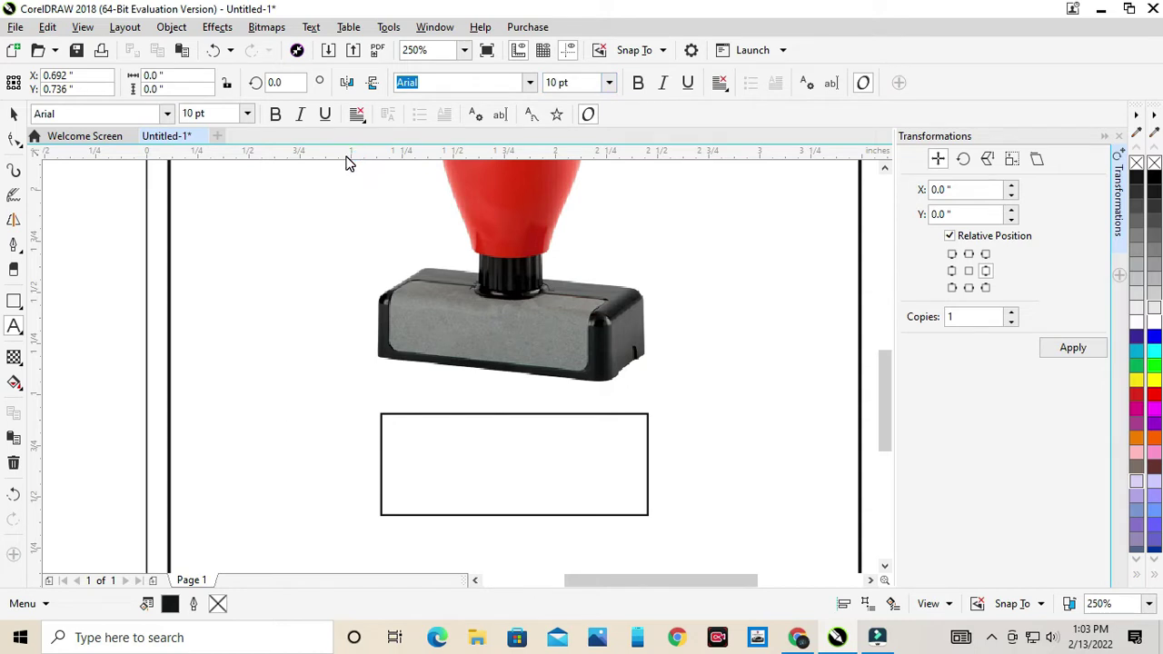
{"action": "type", "text": "VISHAL"}
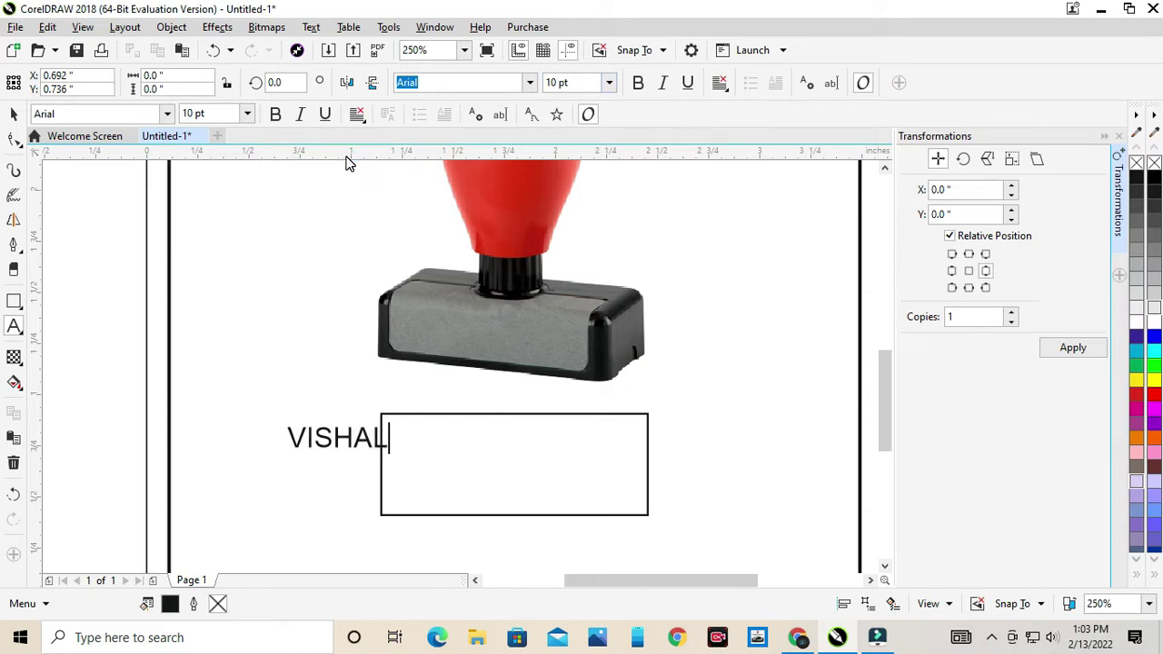
{"action": "type", "text": " GRAPHI9C"}
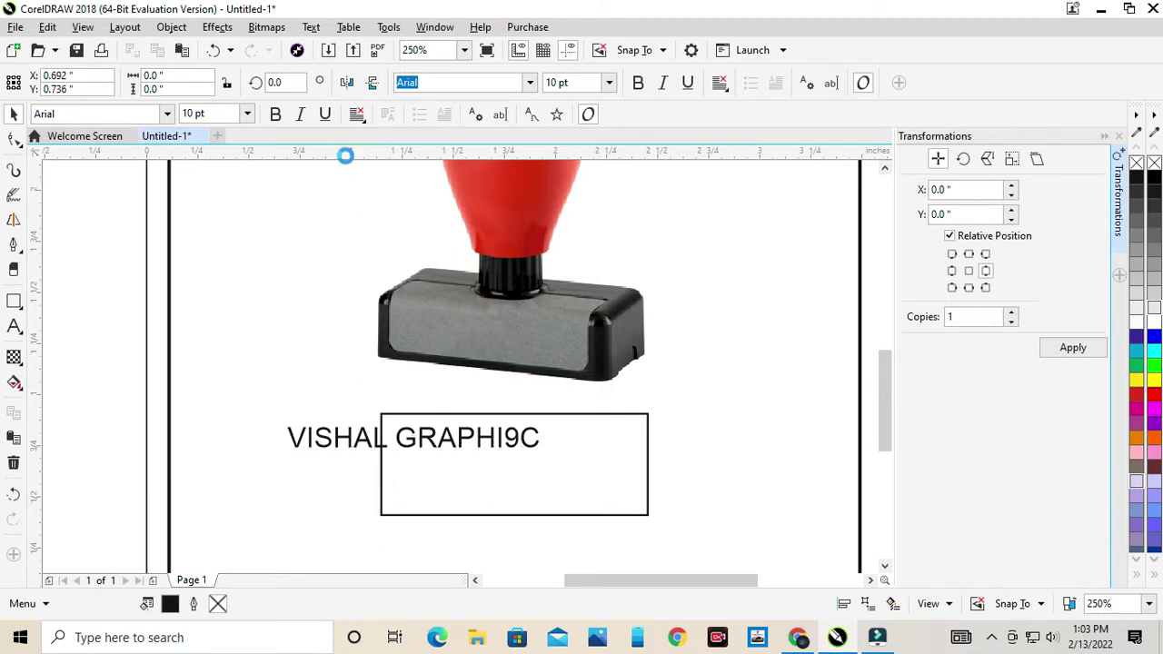
{"action": "key", "text": "shift+Left"}
{"action": "key", "text": "shift+Left"}
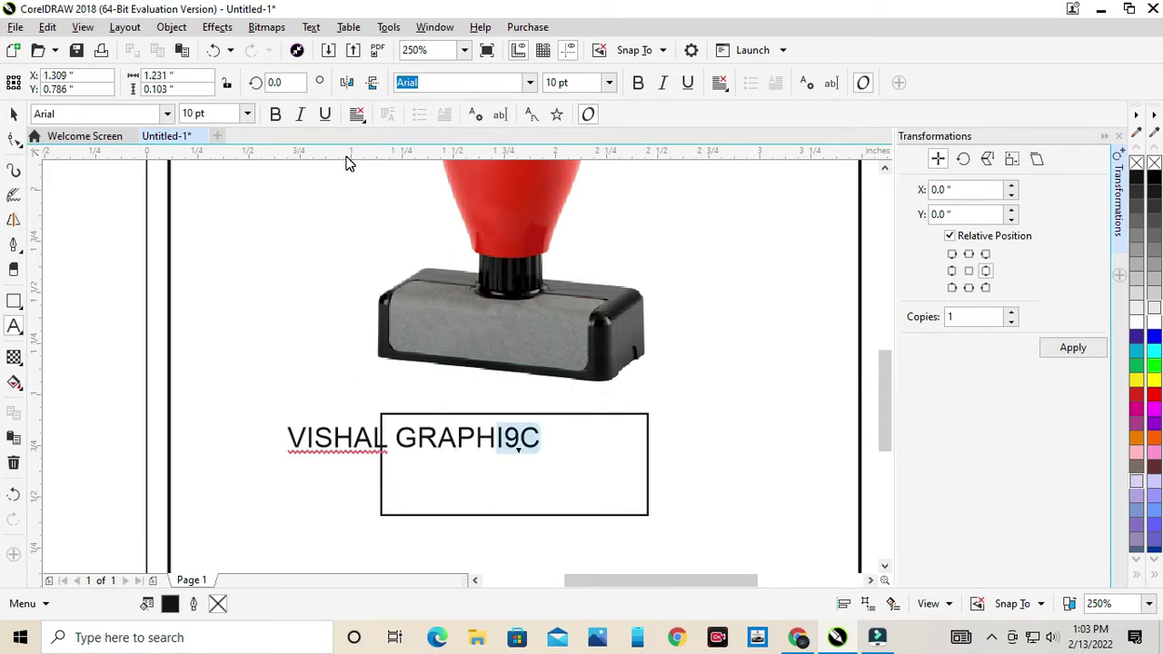
{"action": "type", "text": "C"}
{"action": "key", "text": "ctrl+space"}
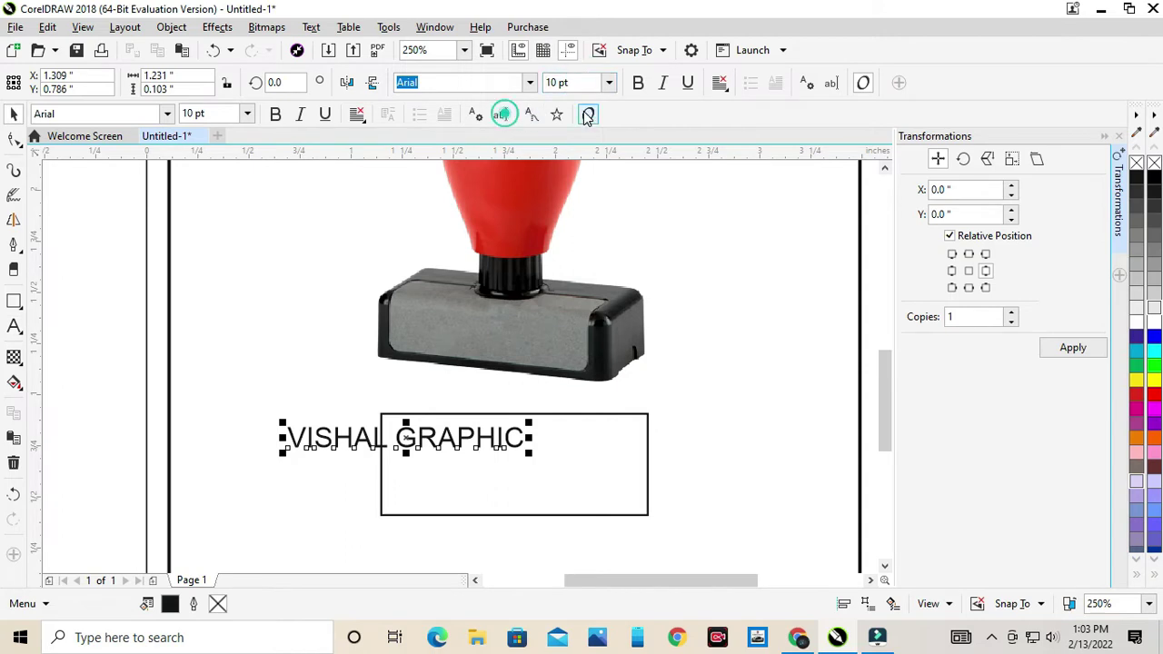
{"action": "left_click", "coordinate": [575, 80]}
{"action": "type", "text": "8"}
{"action": "key", "text": "Return"}
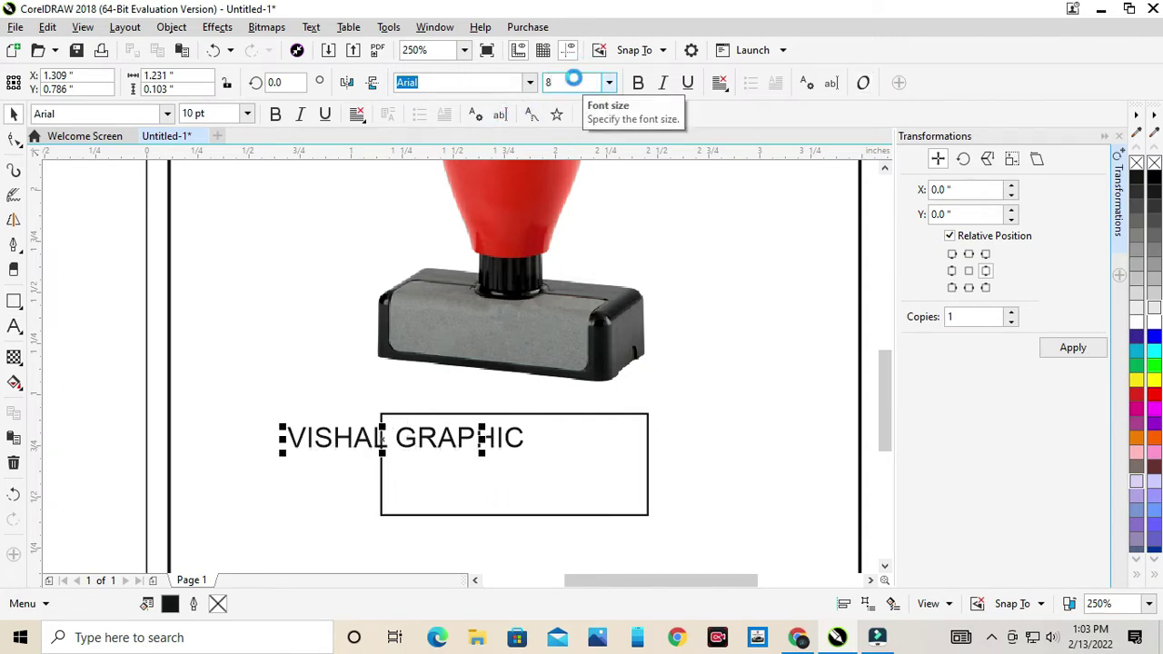
- Set the company name's typeface to Swis721 Cn BT
{"action": "left_click", "coordinate": [518, 80]}
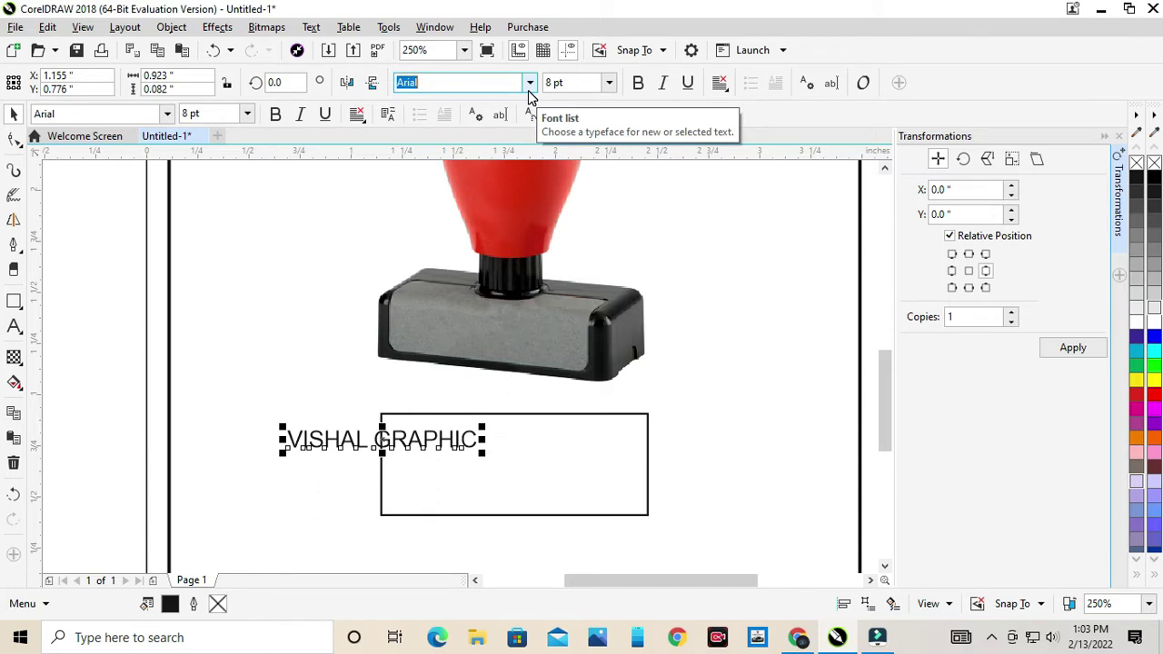
{"action": "left_click", "coordinate": [531, 96]}
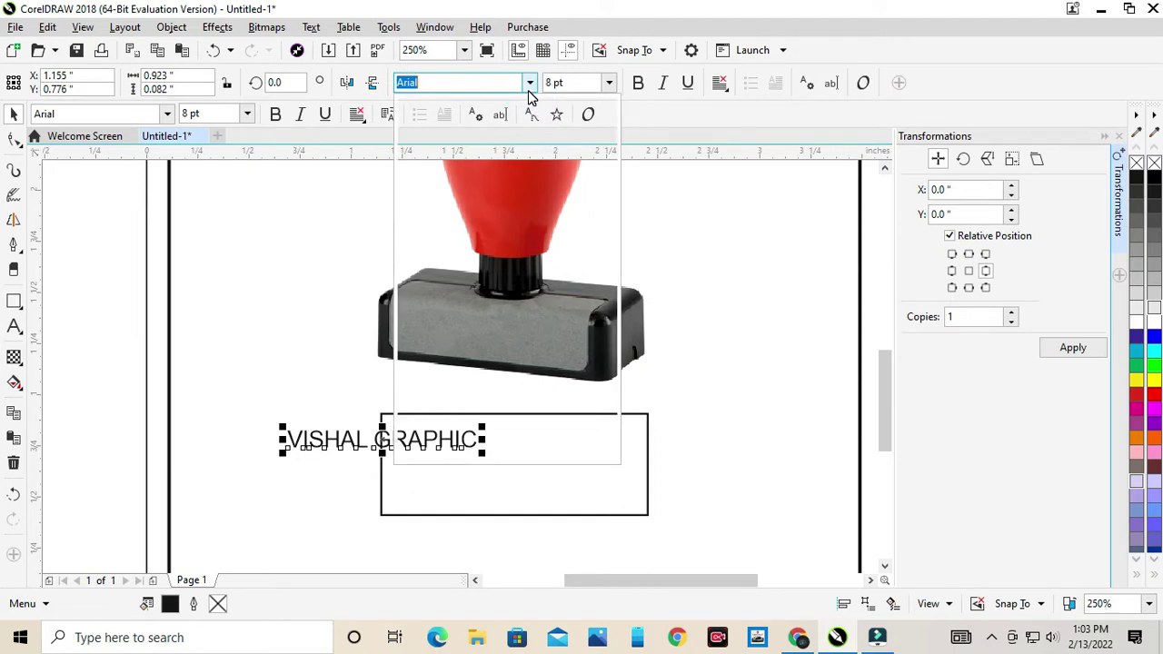
{"action": "key", "text": "Down"}
{"action": "key", "text": "Down"}
{"action": "key", "text": "Down"}
{"action": "key", "text": "Down"}
{"action": "key", "text": "Down"}
{"action": "key", "text": "Down"}
{"action": "key", "text": "Down"}
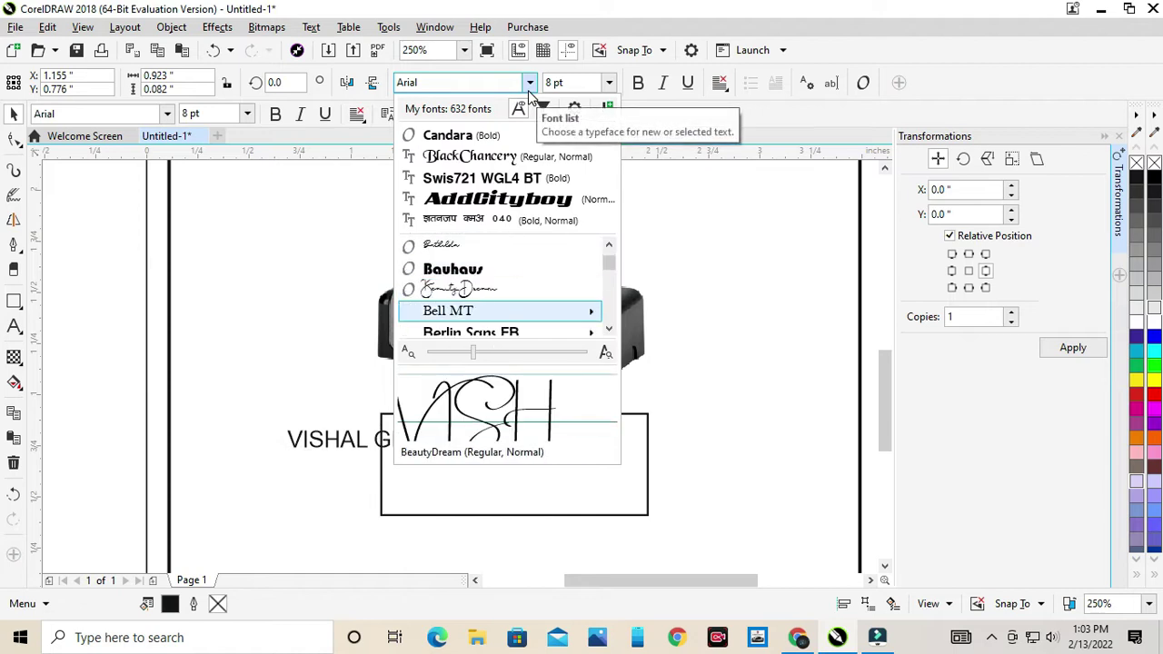
{"action": "key", "text": "Down"}
{"action": "key", "text": "s"}
{"action": "key", "text": "w"}
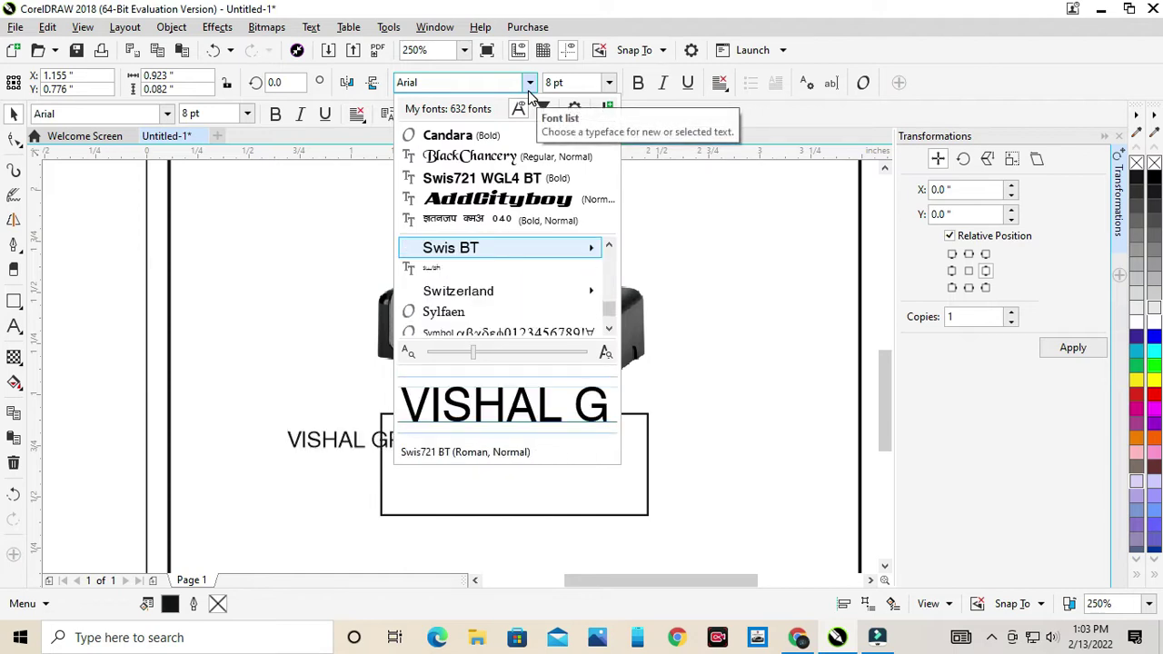
{"action": "key", "text": "Right"}
{"action": "key", "text": "Down"}
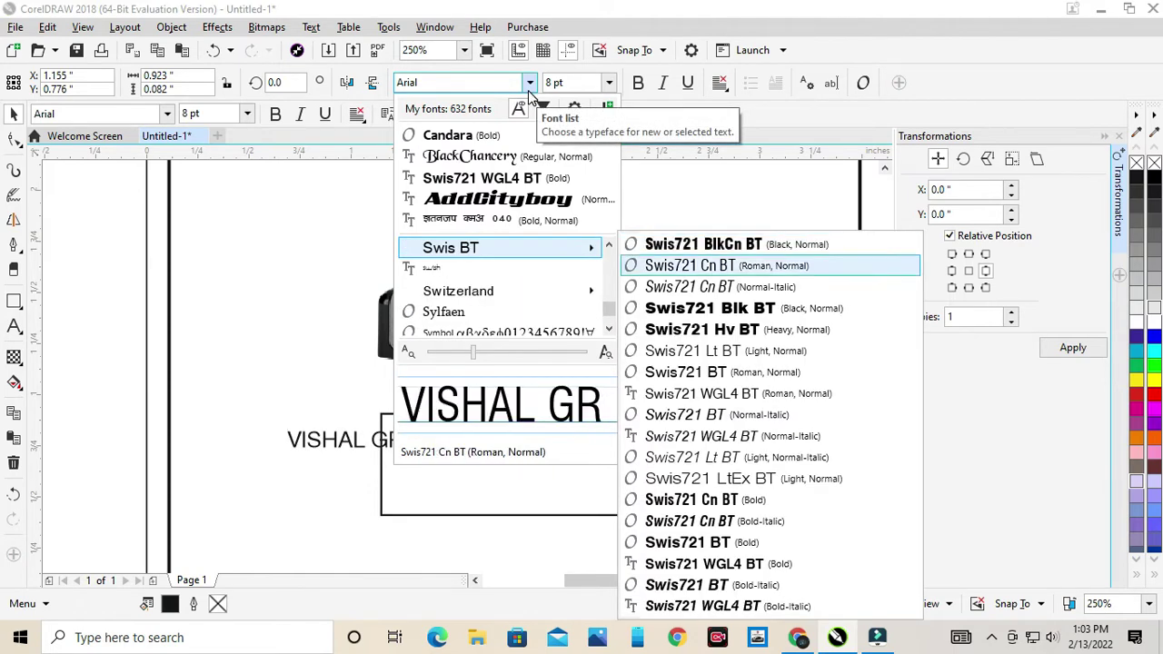
{"action": "key", "text": "Down"}
{"action": "key", "text": "Down"}
{"action": "key", "text": "Down"}
{"action": "key", "text": "Down"}
{"action": "key", "text": "Up"}
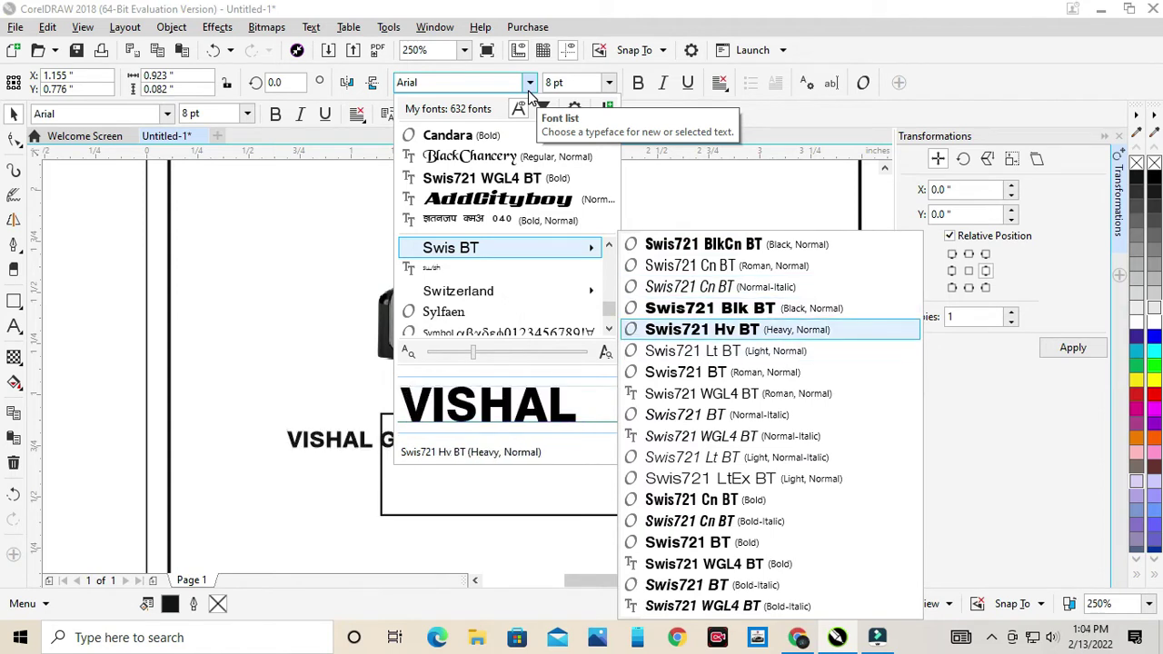
{"action": "key", "text": "Down"}
{"action": "key", "text": "Down"}
{"action": "key", "text": "Down"}
{"action": "key", "text": "Down"}
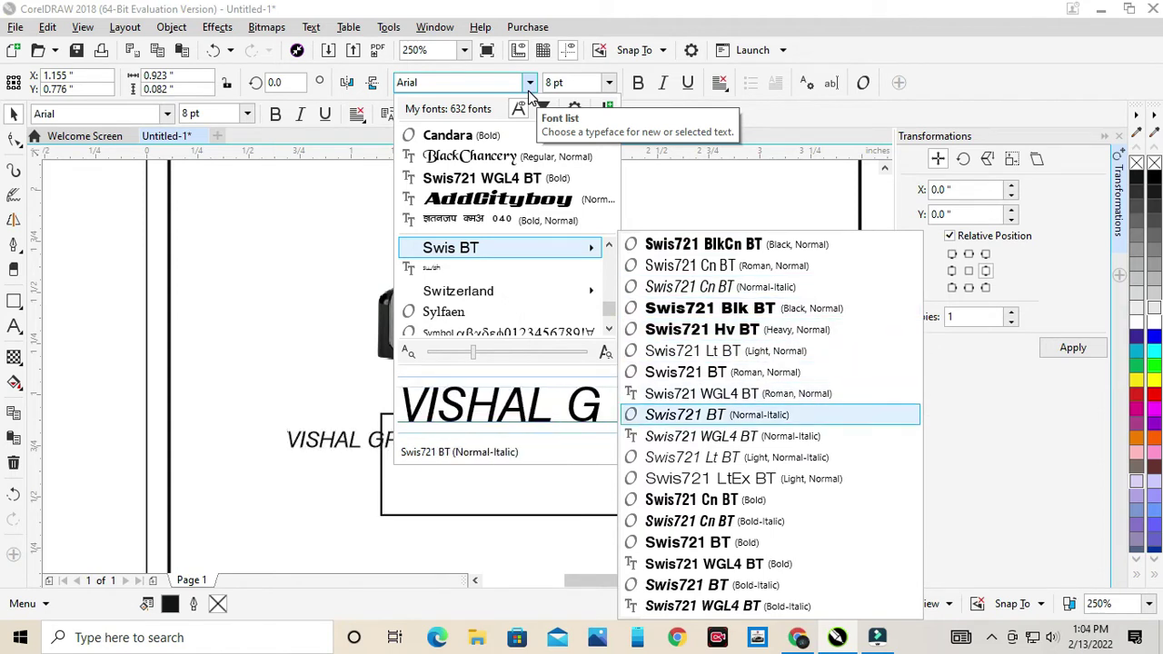
{"action": "key", "text": "Down"}
{"action": "key", "text": "Down"}
{"action": "key", "text": "Down"}
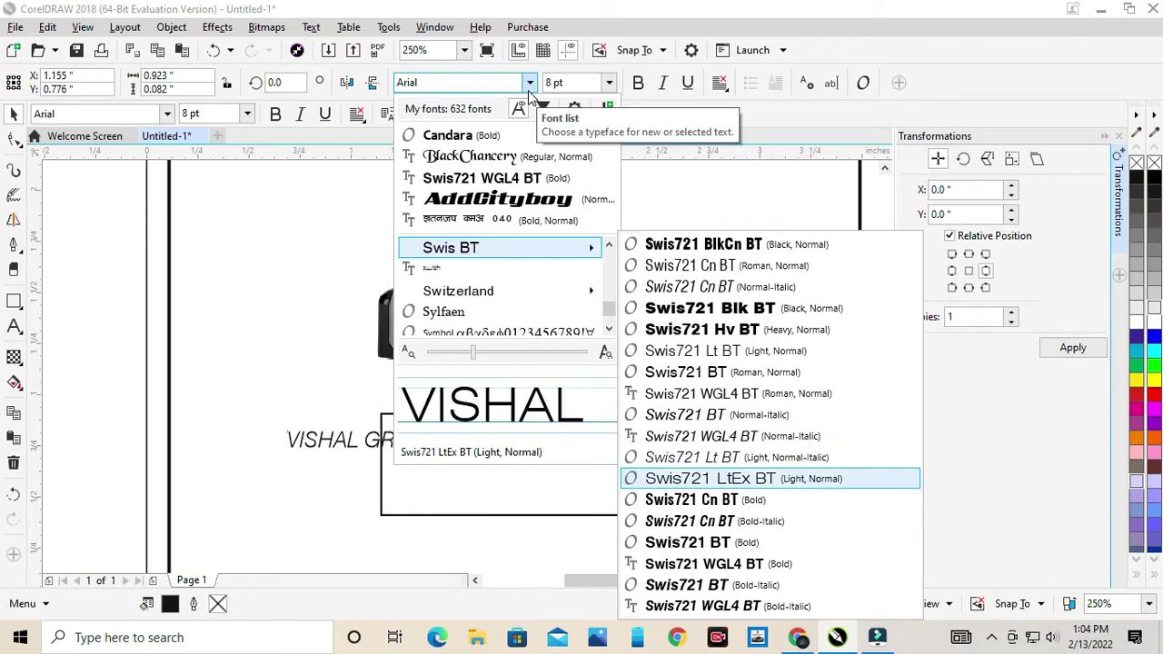
{"action": "key", "text": "Down"}
{"action": "key", "text": "Down"}
{"action": "key", "text": "Up"}
{"action": "key", "text": "Return"}
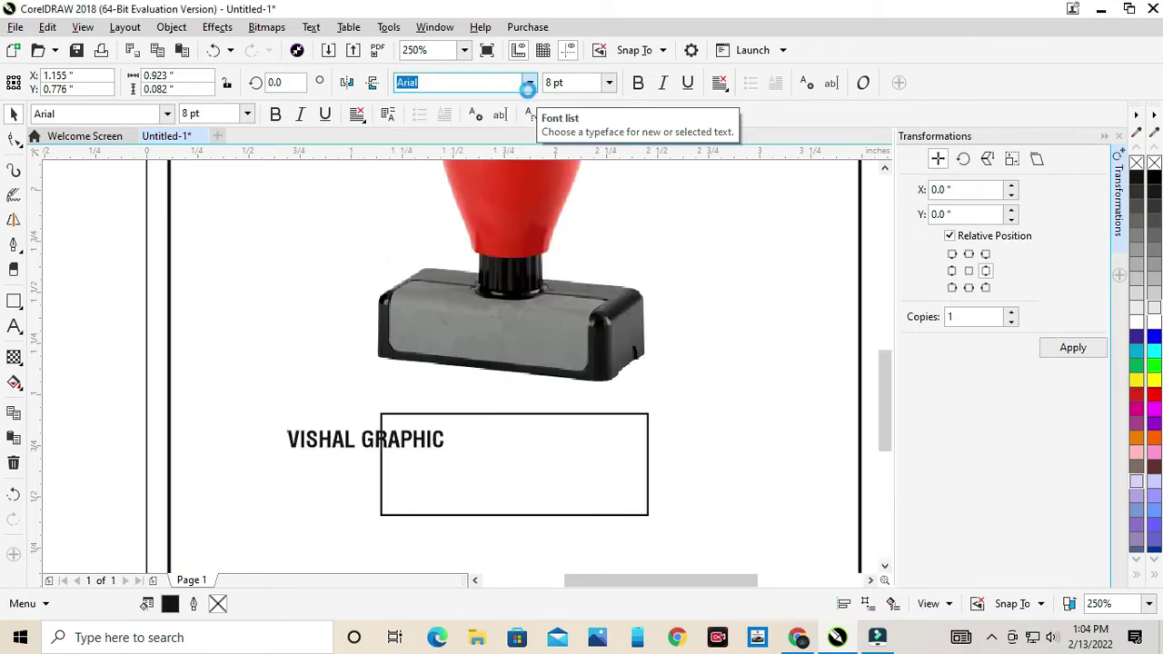
{"action": "left_click", "coordinate": [574, 413], "text": "shift"}
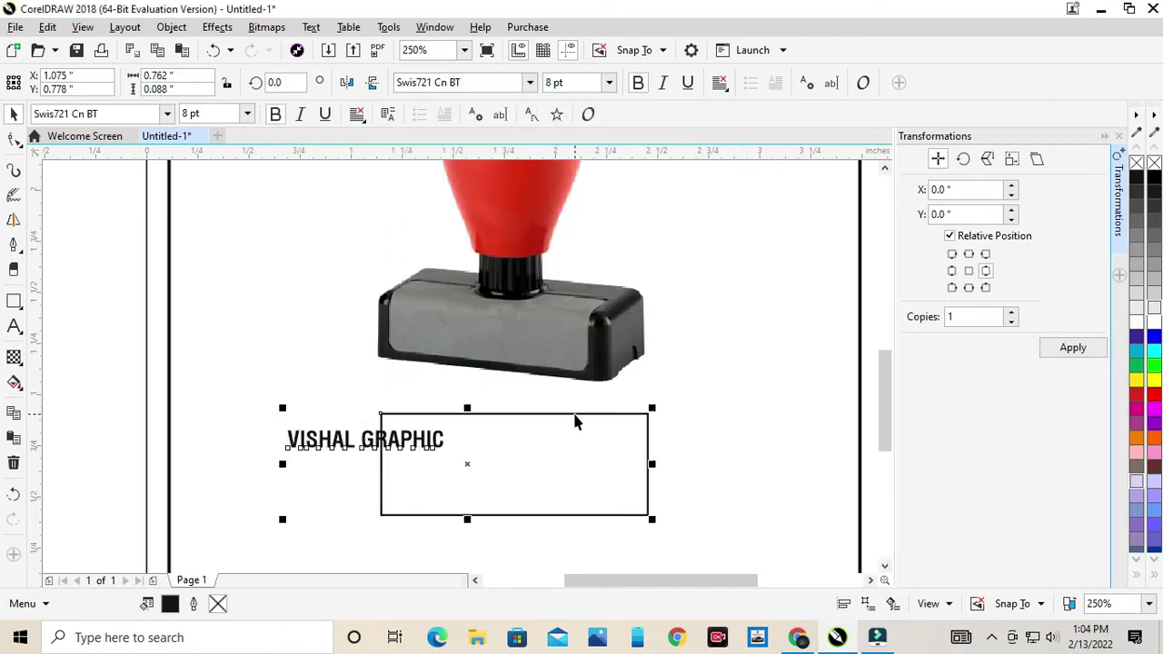
- Centre VISHAL GRAPHIC in the rectangle, scale it to about 9 pt and widen its letter spacing
{"action": "key", "text": "c"}
{"action": "left_click", "coordinate": [691, 400]}
{"action": "key", "text": "shift+F4"}
{"action": "scroll", "coordinate": [585, 317], "scroll_direction": "down", "scroll_amount": 2}
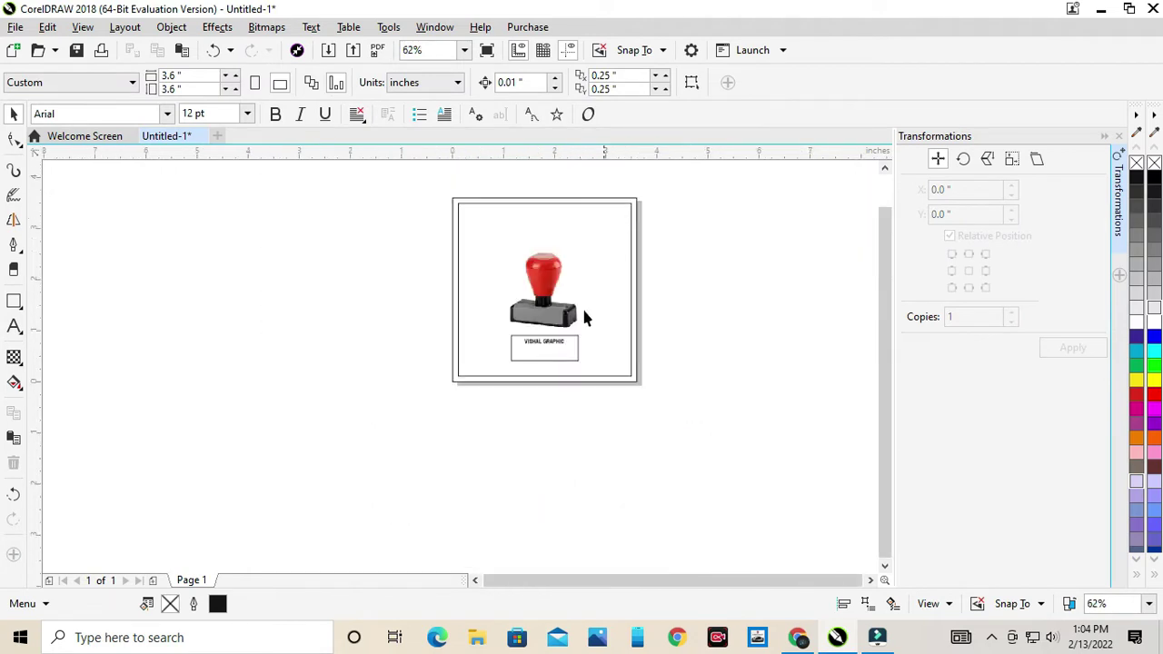
{"action": "scroll", "coordinate": [542, 361], "scroll_direction": "up", "scroll_amount": 3}
{"action": "scroll", "coordinate": [545, 354], "scroll_direction": "up", "scroll_amount": 2}
{"action": "left_click", "coordinate": [600, 256]}
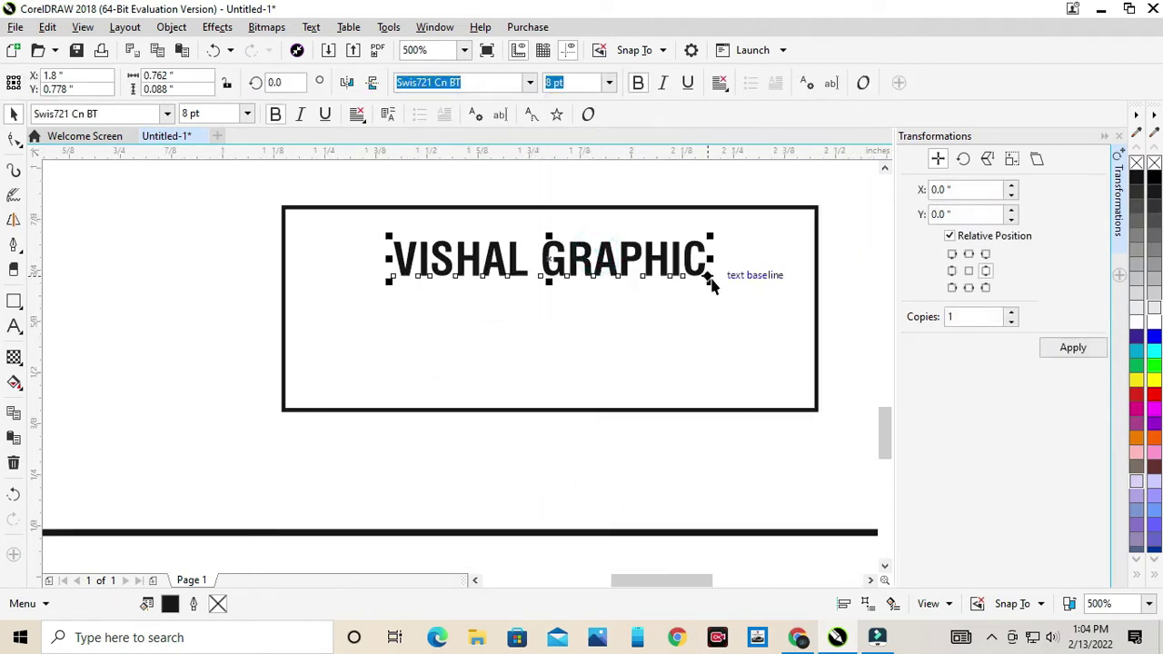
{"action": "left_click_drag", "start_coordinate": [711, 280], "coordinate": [752, 328]}
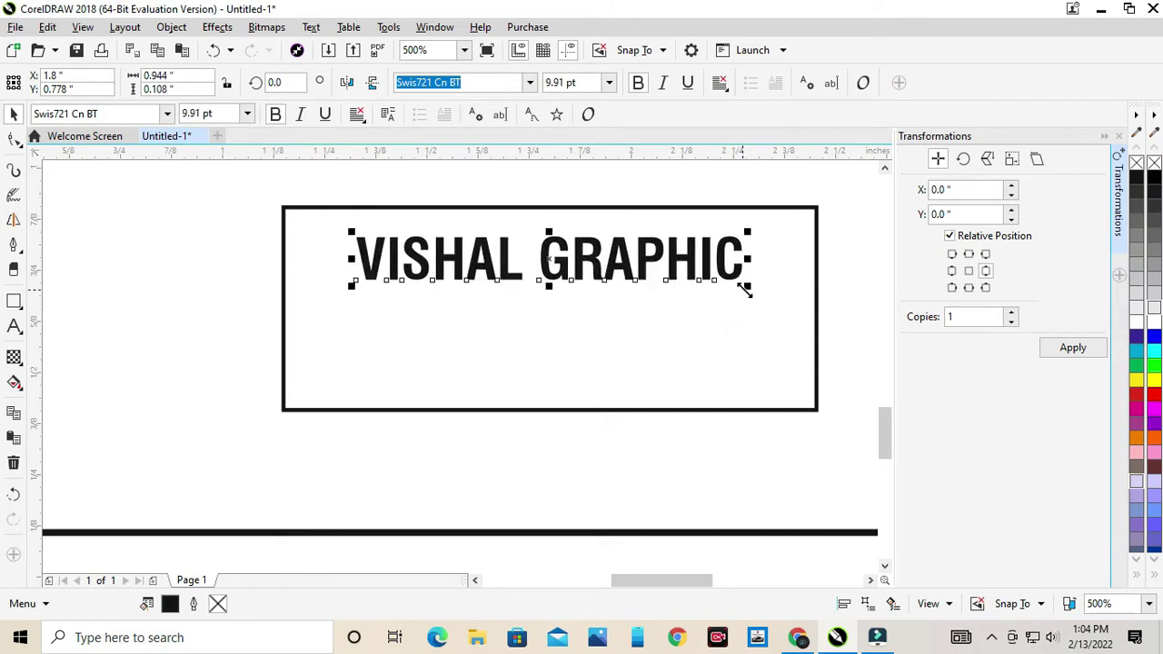
{"action": "left_click_drag", "start_coordinate": [749, 288], "coordinate": [731, 291]}
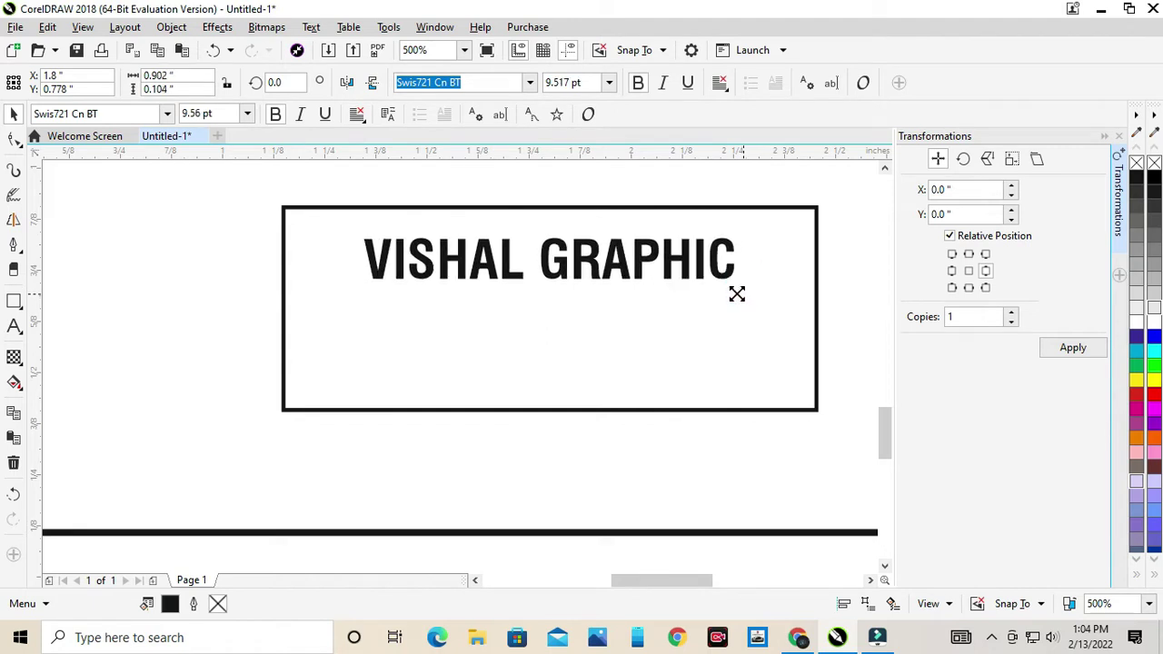
{"action": "key", "text": "F10"}
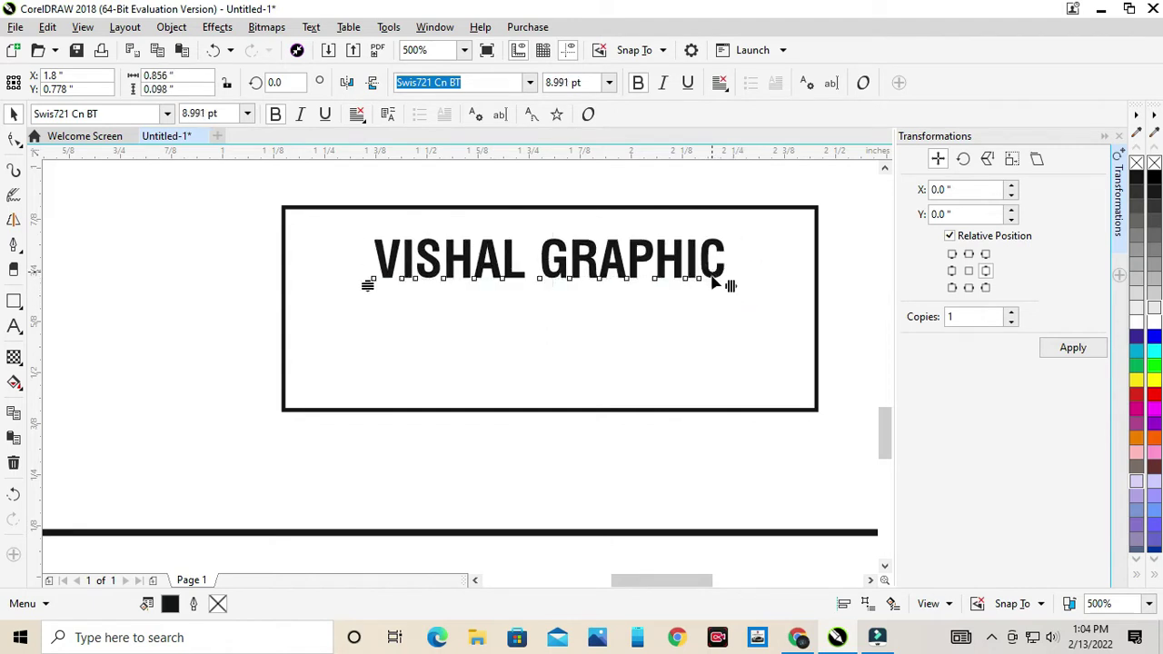
{"action": "left_click_drag", "start_coordinate": [727, 290], "coordinate": [812, 329]}
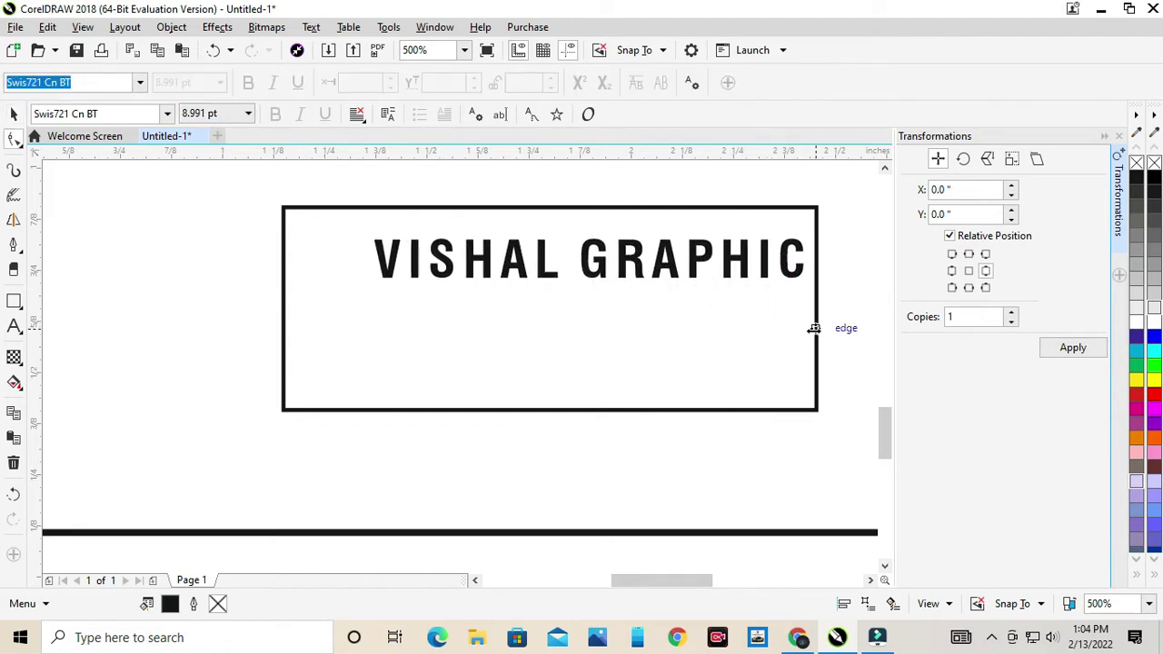
{"action": "key", "text": "space"}
- Centre the name in the rectangle and drop a copy into the box's lower part
{"action": "left_click", "coordinate": [707, 209], "text": "shift"}
{"action": "key", "text": "c"}
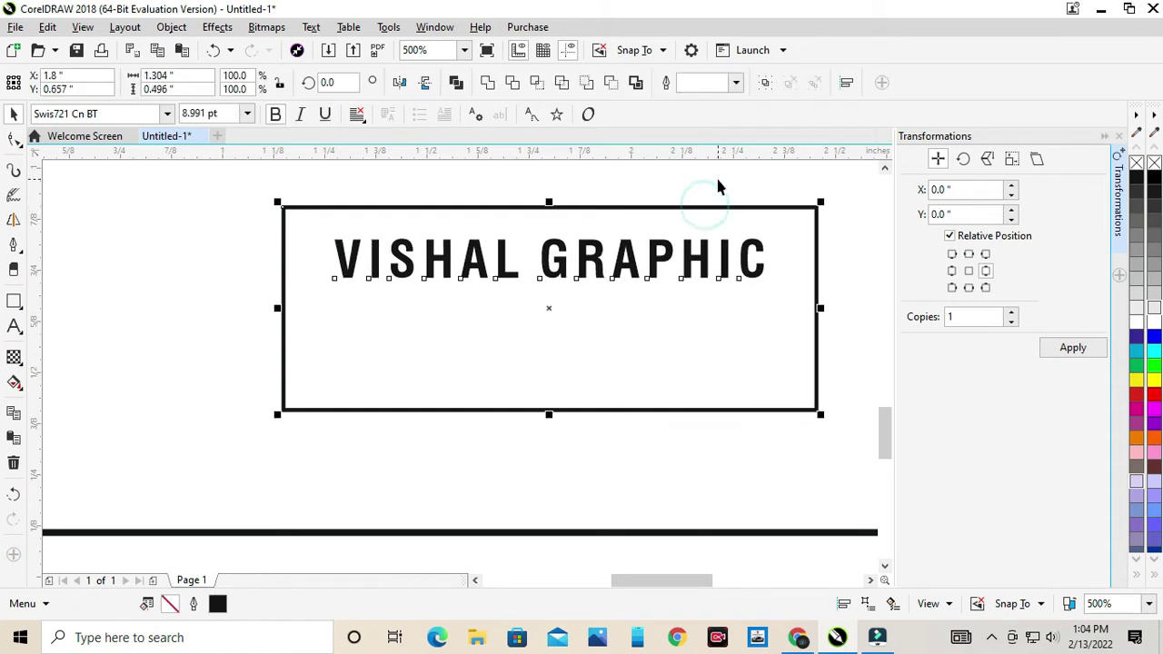
{"action": "left_click", "coordinate": [706, 186]}
{"action": "left_click_drag", "start_coordinate": [704, 251], "coordinate": [717, 373]}
{"action": "right_click", "coordinate": [718, 373]}
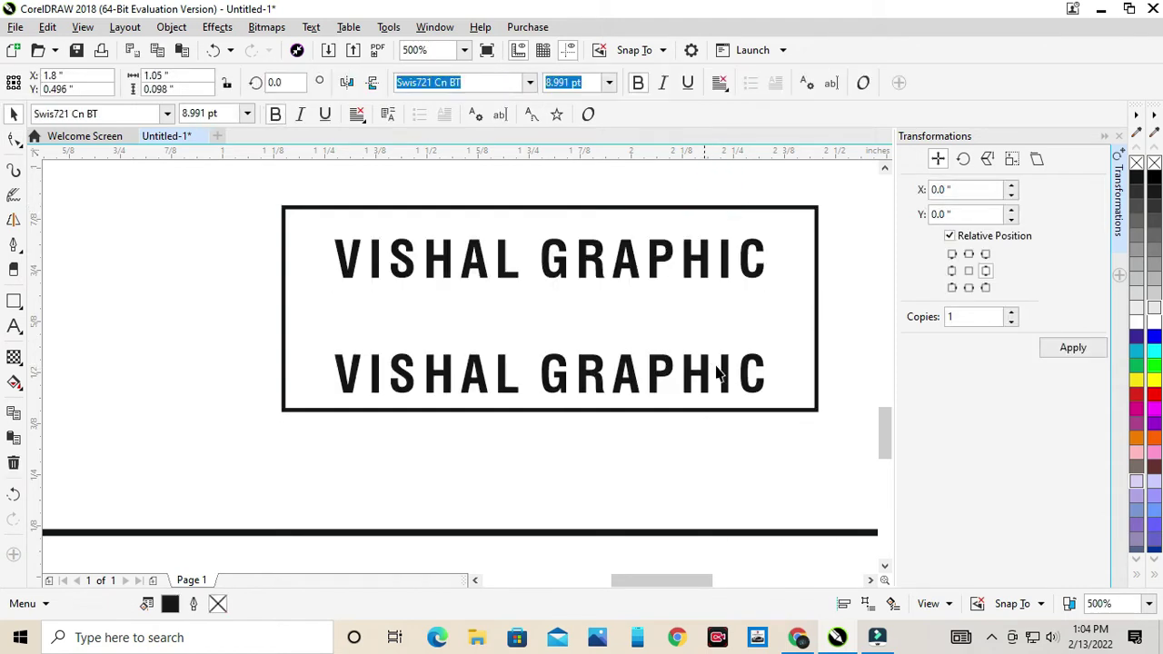
- Set the lower copy to 8 pt and tighten its letter spacing
{"action": "left_click", "coordinate": [609, 84]}
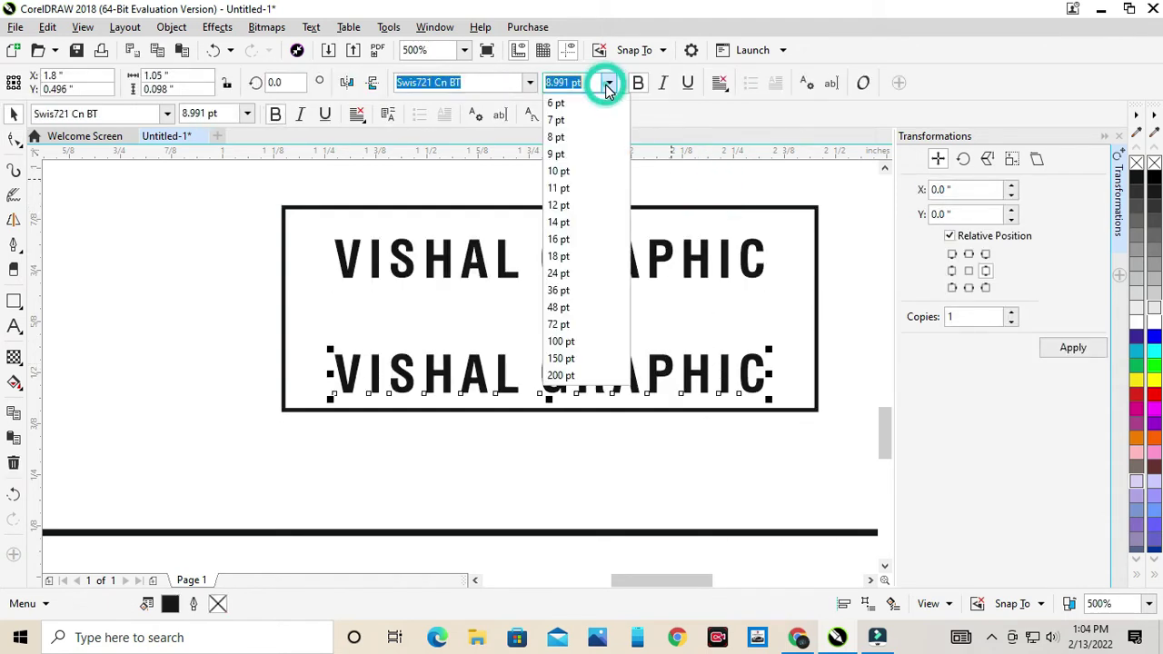
{"action": "type", "text": "8"}
{"action": "key", "text": "Return"}
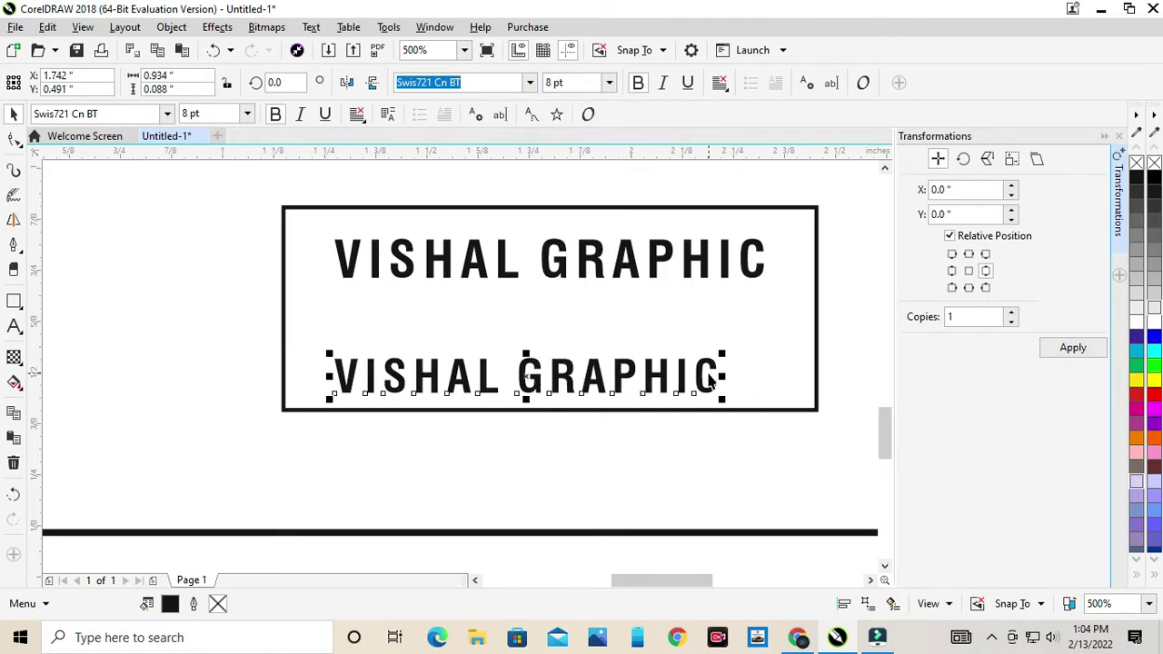
{"action": "key", "text": "F10"}
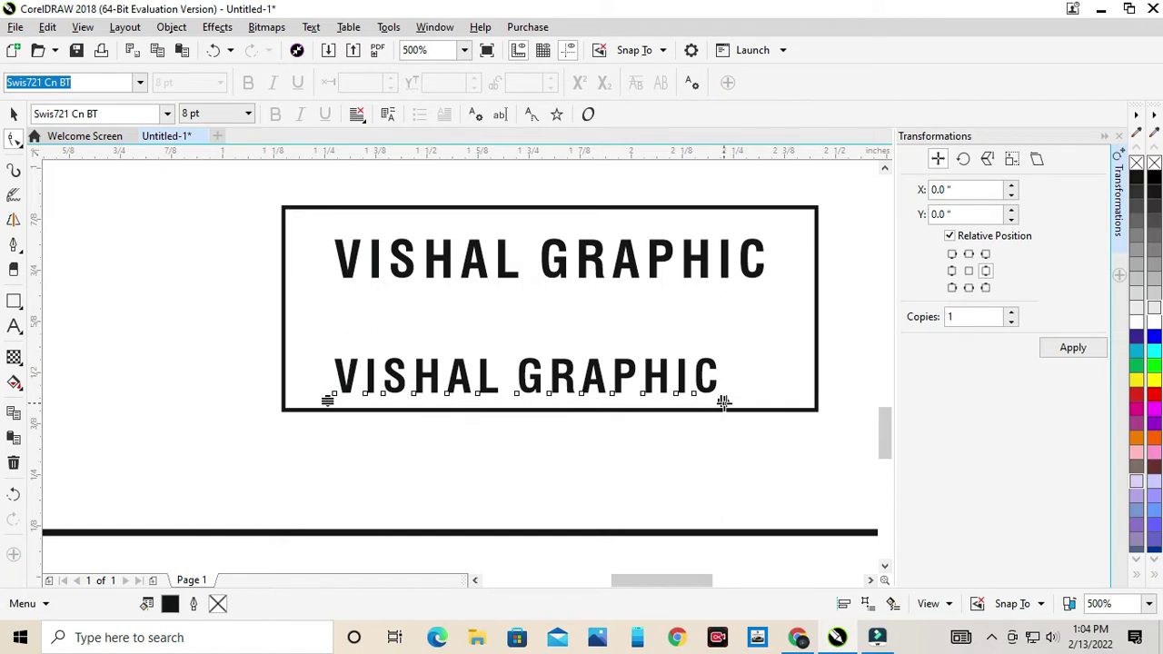
{"action": "left_click_drag", "start_coordinate": [723, 401], "coordinate": [663, 376]}
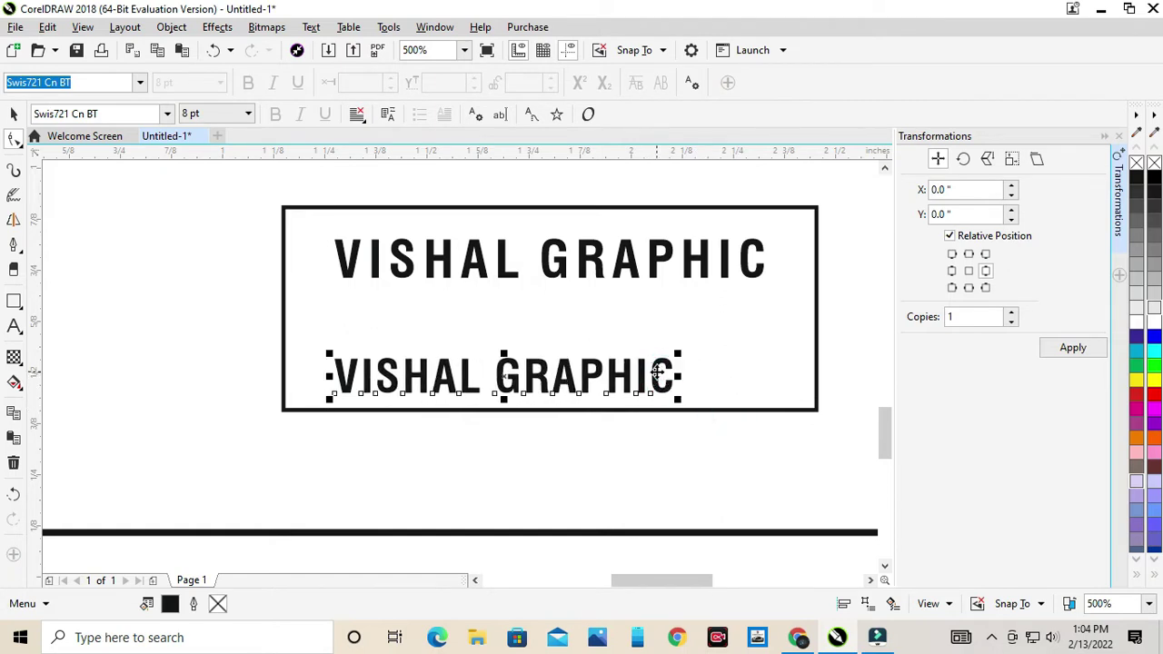
- Replace the lower line with 'Prop.' and right-align it with VISHAL GRAPHIC
{"action": "key", "text": "F8"}
{"action": "left_click", "coordinate": [658, 372]}
{"action": "key", "text": "ctrl+a"}
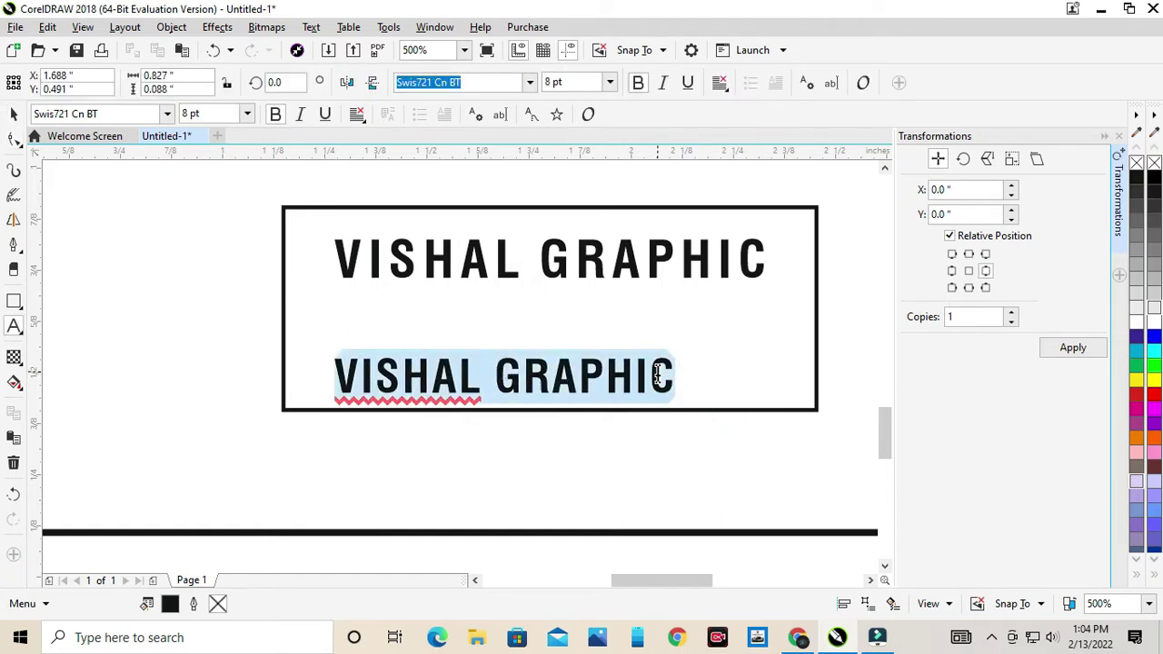
{"action": "type", "text": "Pro"}
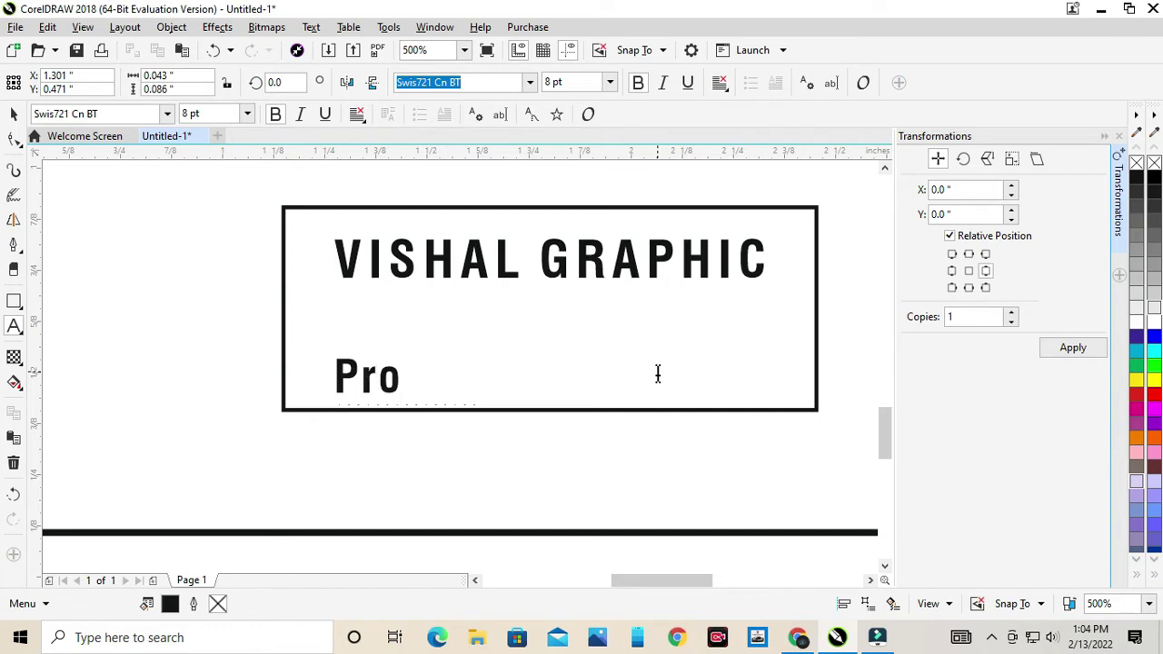
{"action": "type", "text": "p."}
{"action": "key", "text": "ctrl+space"}
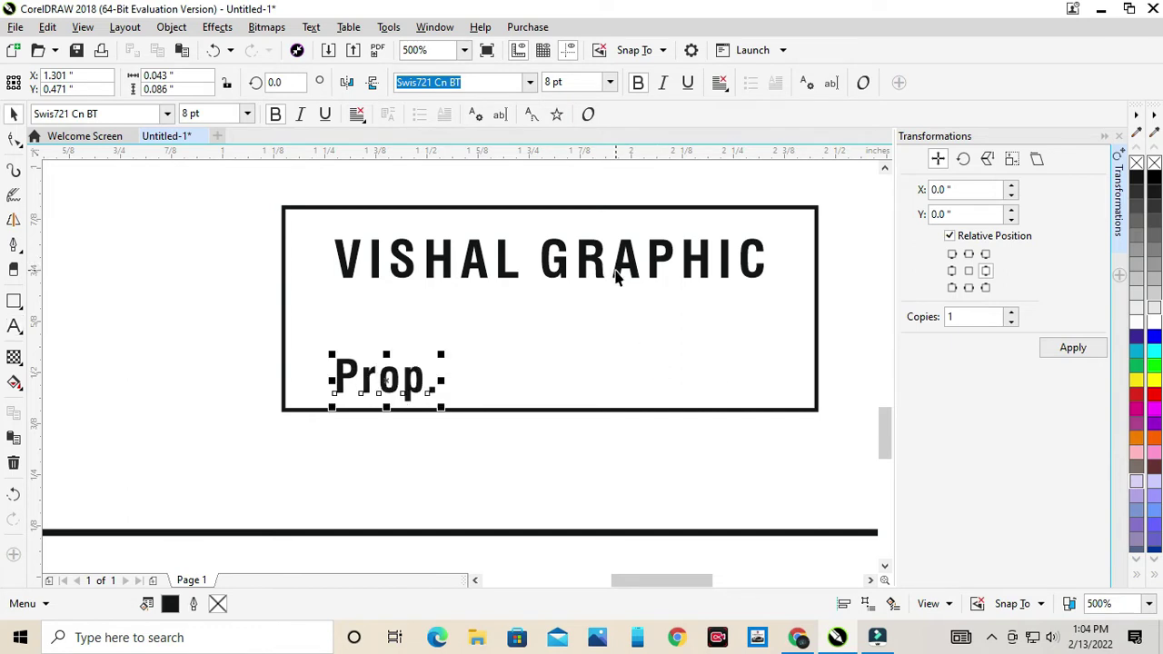
{"action": "left_click", "coordinate": [616, 272], "text": "shift"}
{"action": "key", "text": "r"}
- Reduce 'Prop.' to 7 pt and right-align it again with VISHAL GRAPHIC
{"action": "left_click", "coordinate": [591, 303]}
{"action": "left_click", "coordinate": [715, 375]}
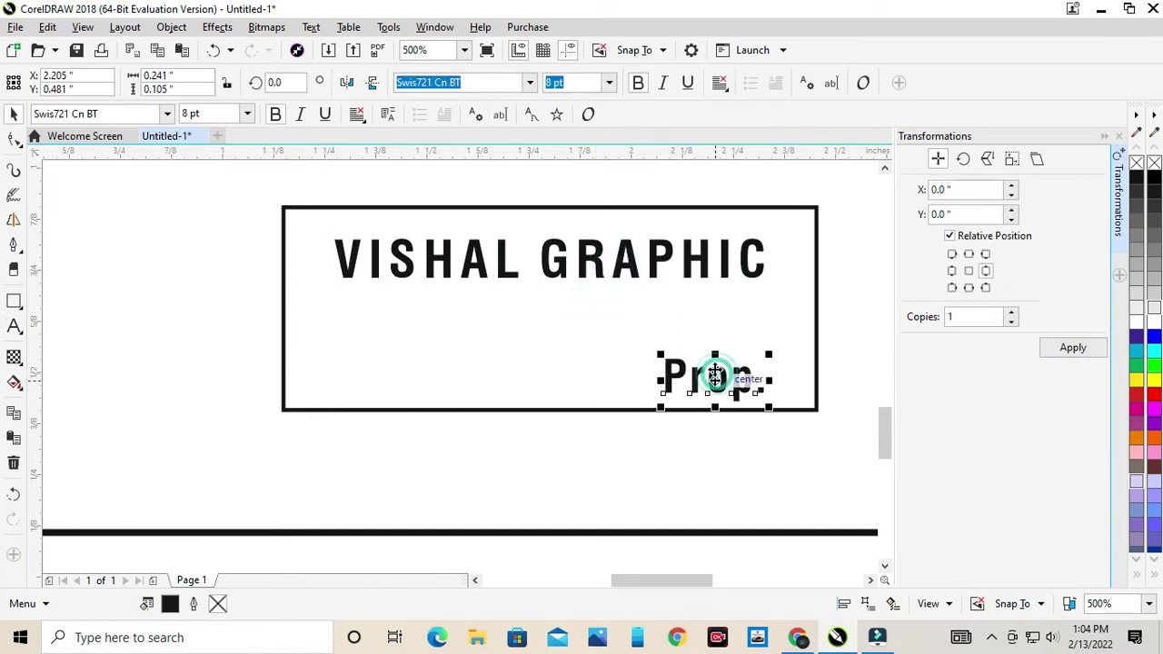
{"action": "left_click", "coordinate": [581, 83]}
{"action": "type", "text": "7"}
{"action": "key", "text": "Return"}
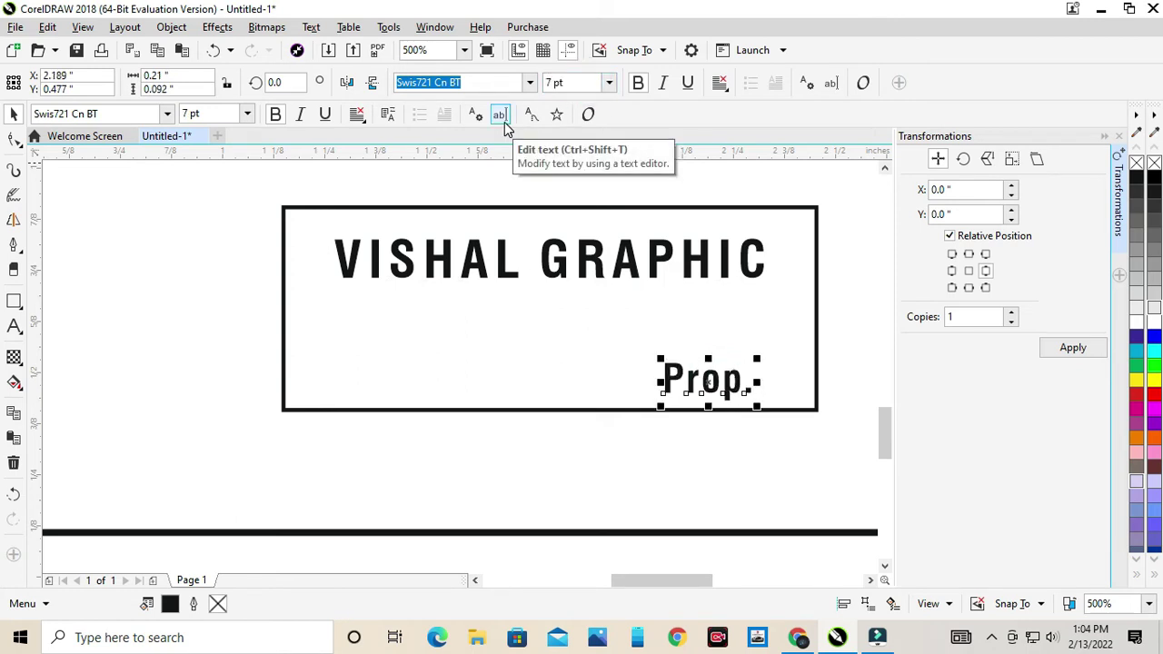
{"action": "left_click", "coordinate": [727, 252], "text": "shift"}
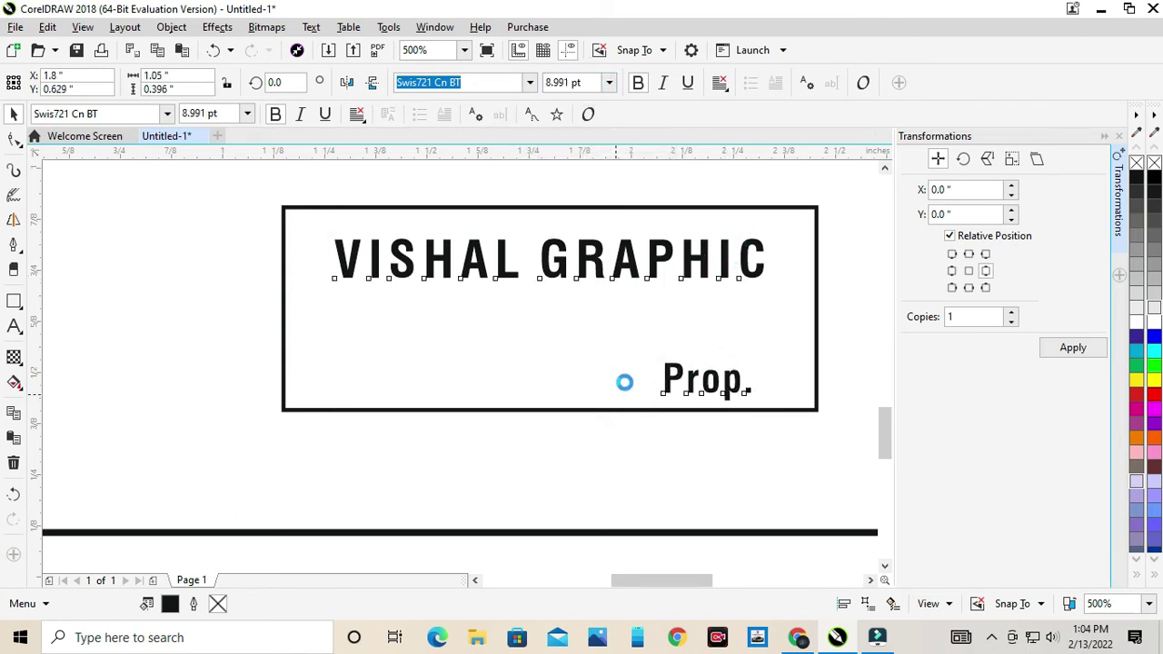
{"action": "key", "text": "r"}
{"action": "left_click", "coordinate": [650, 351]}
{"action": "key", "text": "shift+F4"}
- Import the 41-opc87gEL CASH PAID stamp image and place it at the page's lower right
{"action": "scroll", "coordinate": [763, 270], "scroll_direction": "down", "scroll_amount": 2}
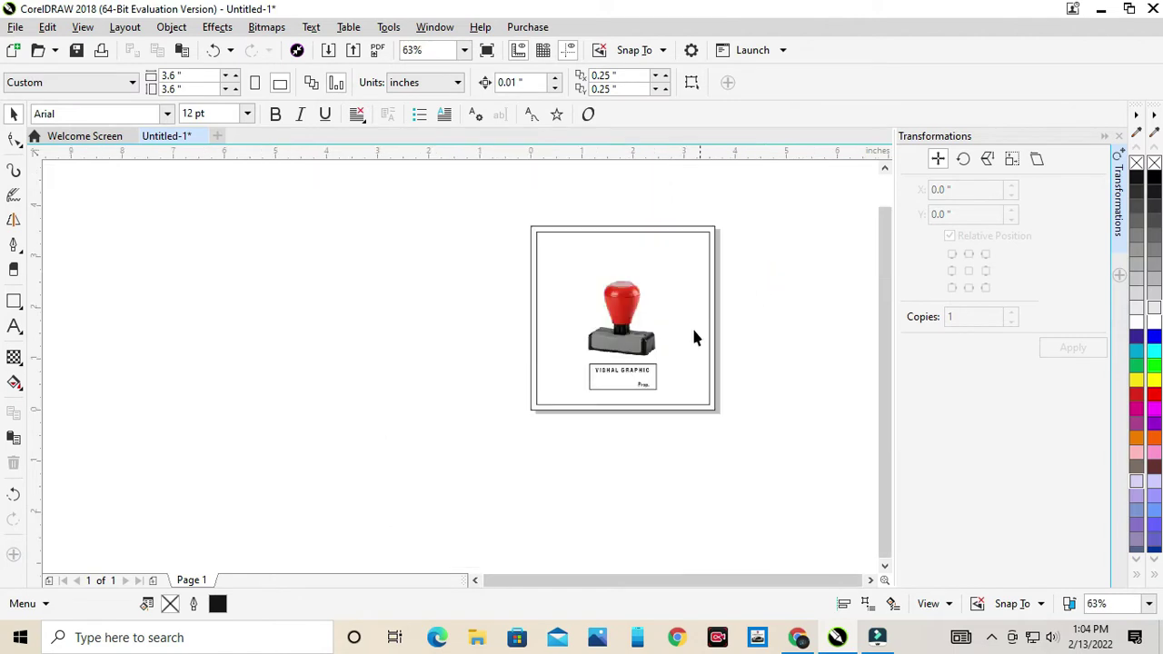
{"action": "key", "text": "shift+F4"}
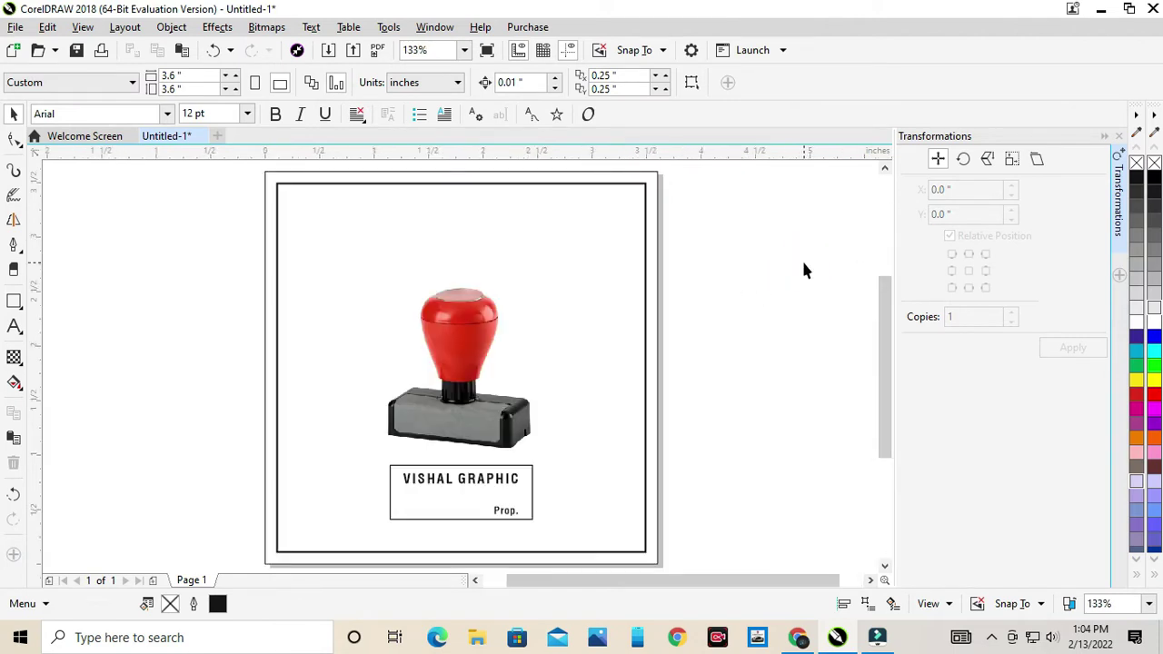
{"action": "key", "text": "ctrl+i"}
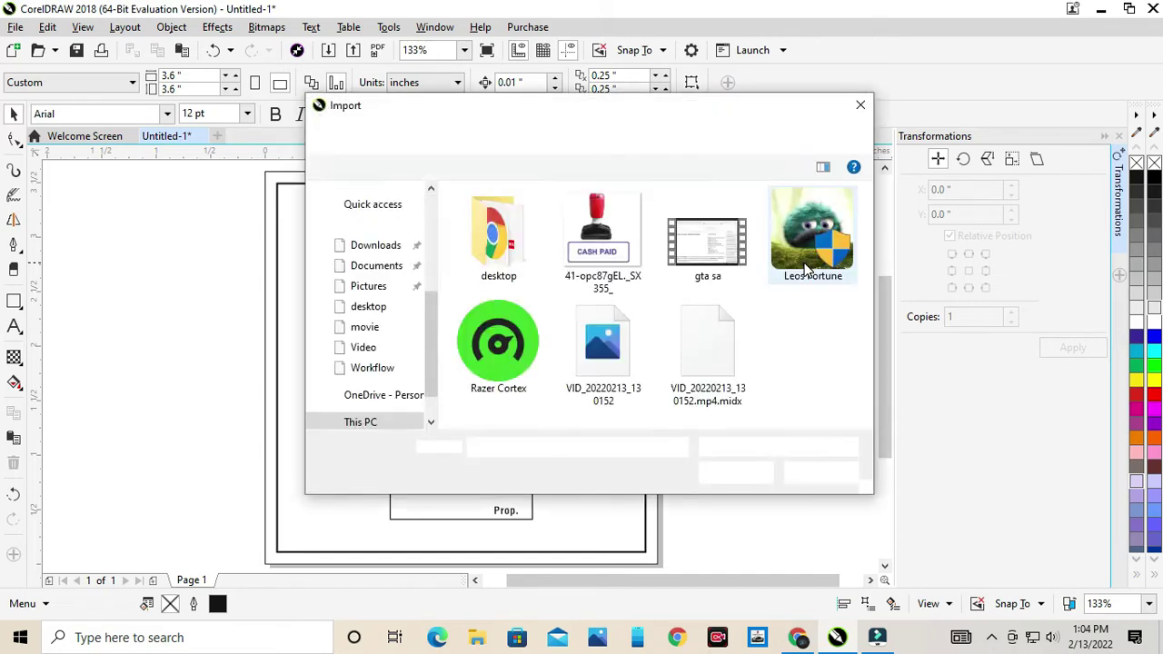
{"action": "left_click", "coordinate": [624, 218]}
{"action": "left_click", "coordinate": [718, 469]}
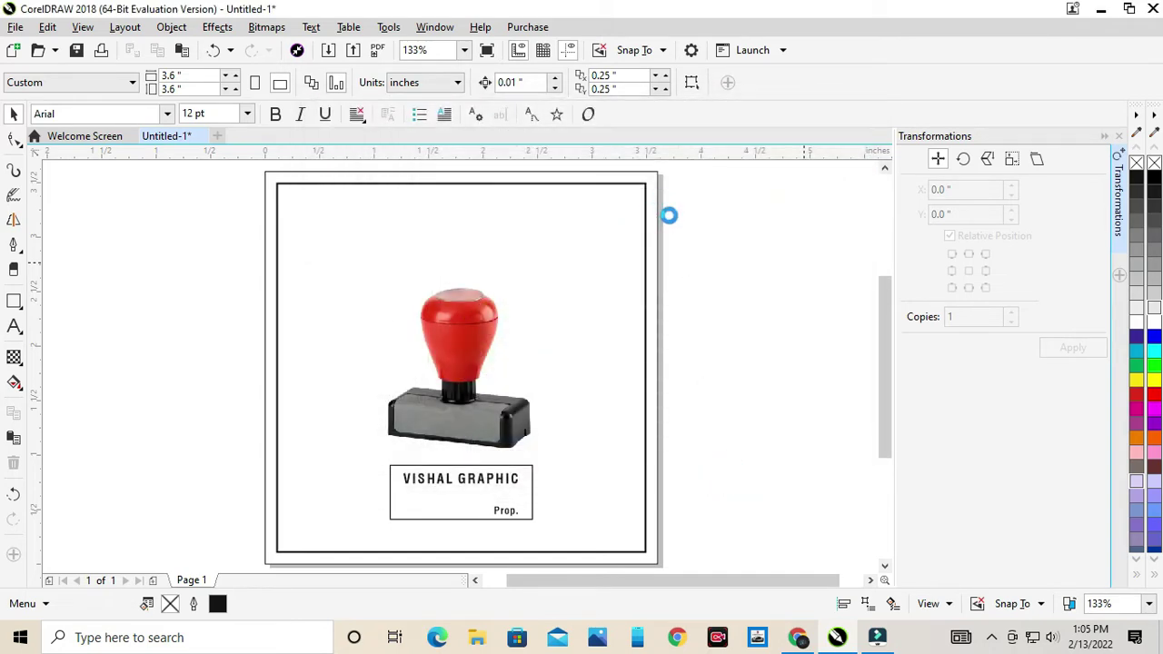
{"action": "left_click", "coordinate": [666, 212]}
{"action": "left_click_drag", "start_coordinate": [724, 291], "coordinate": [619, 433]}
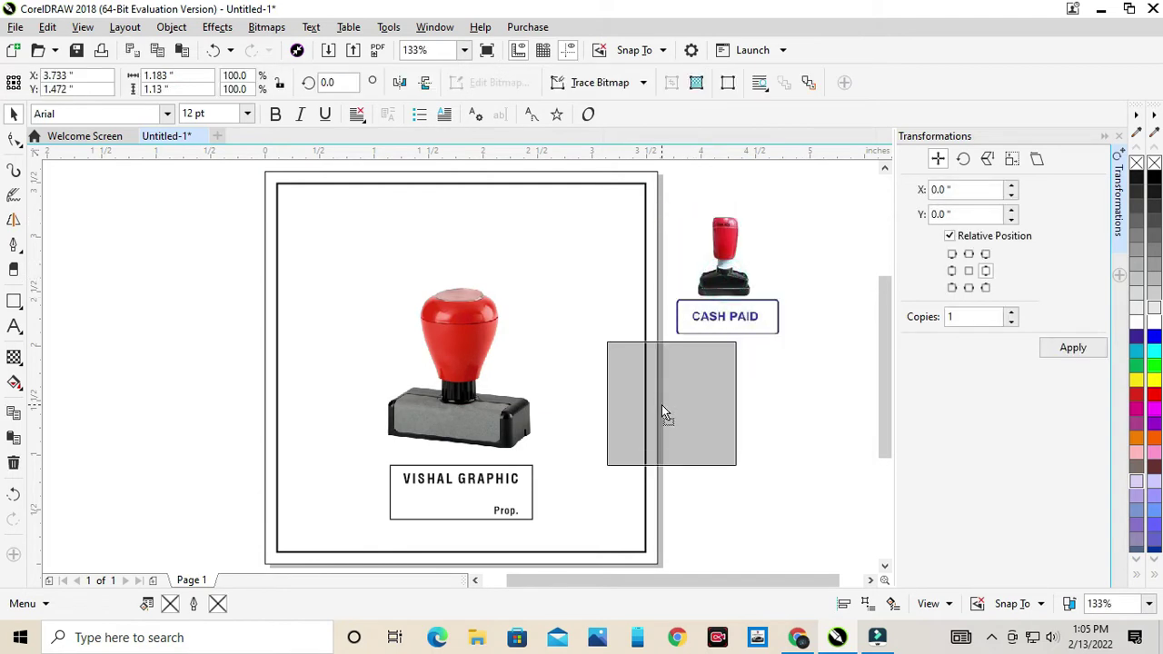
- Select the label rectangle and VISHAL GRAPHIC text to review the label, then fit the page
{"action": "scroll", "coordinate": [591, 440], "scroll_direction": "down", "scroll_amount": 2}
{"action": "scroll", "coordinate": [592, 441], "scroll_direction": "up", "scroll_amount": 4}
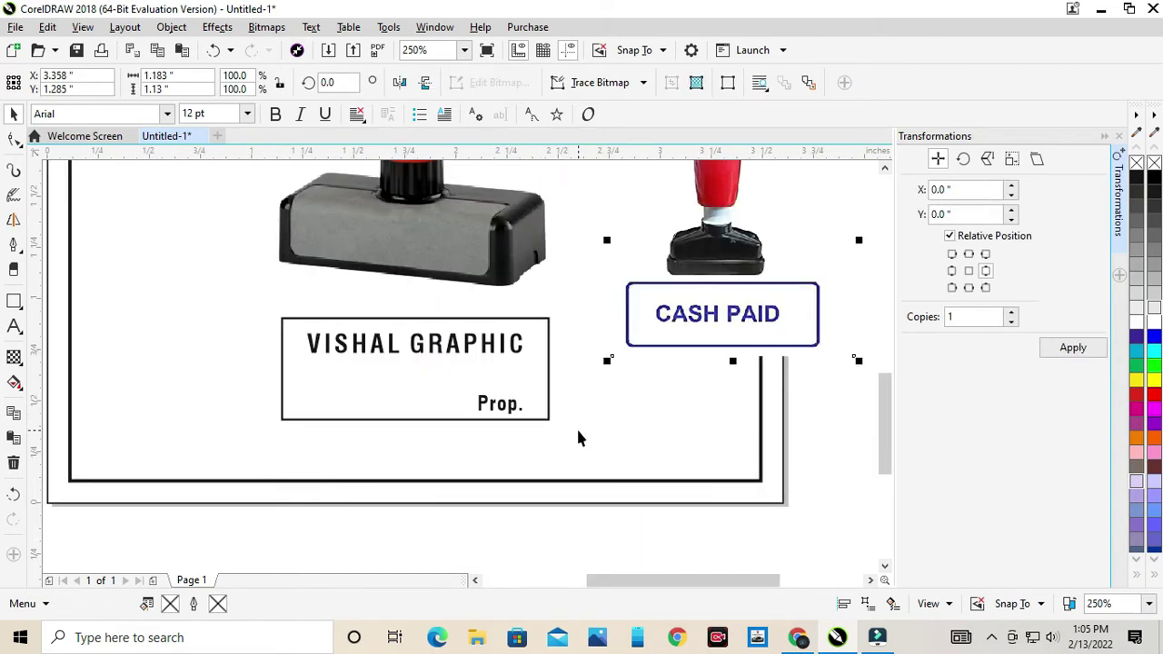
{"action": "left_click", "coordinate": [389, 318]}
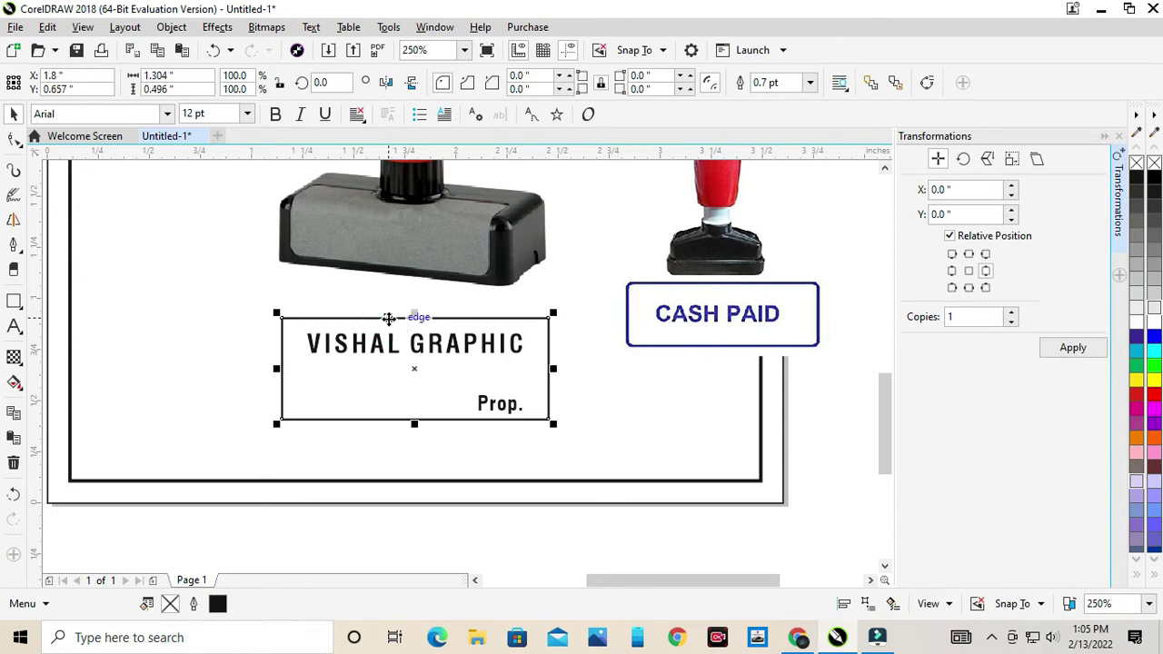
{"action": "scroll", "coordinate": [346, 359], "scroll_direction": "up", "scroll_amount": 2}
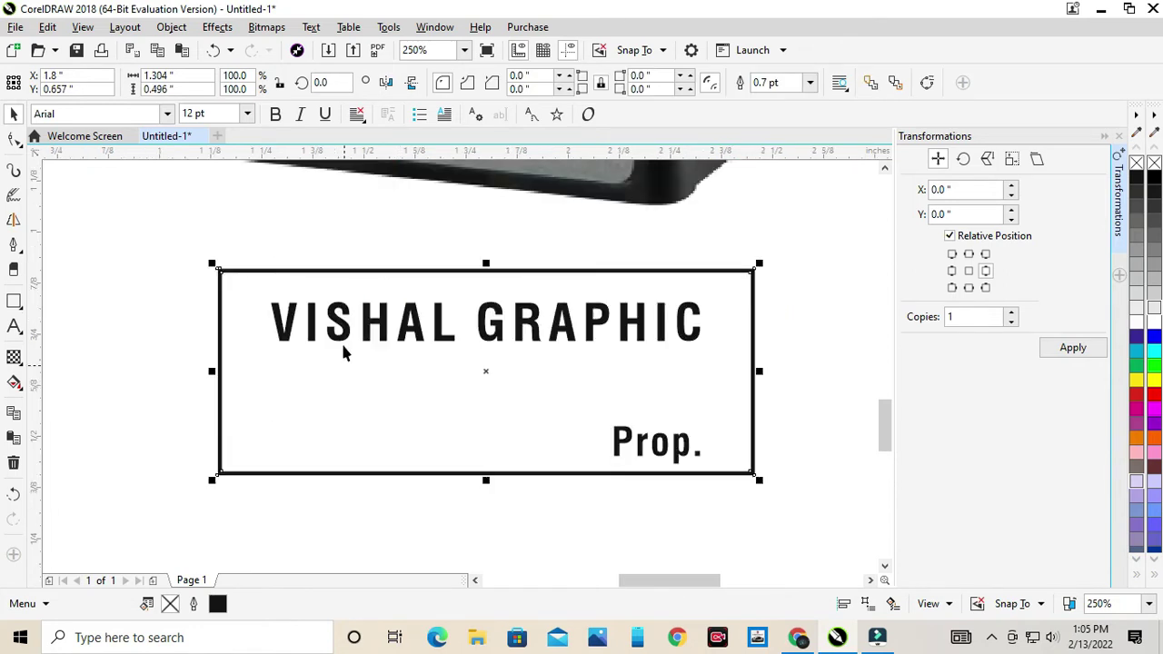
{"action": "double_click", "coordinate": [346, 337]}
{"action": "left_click", "coordinate": [633, 442]}
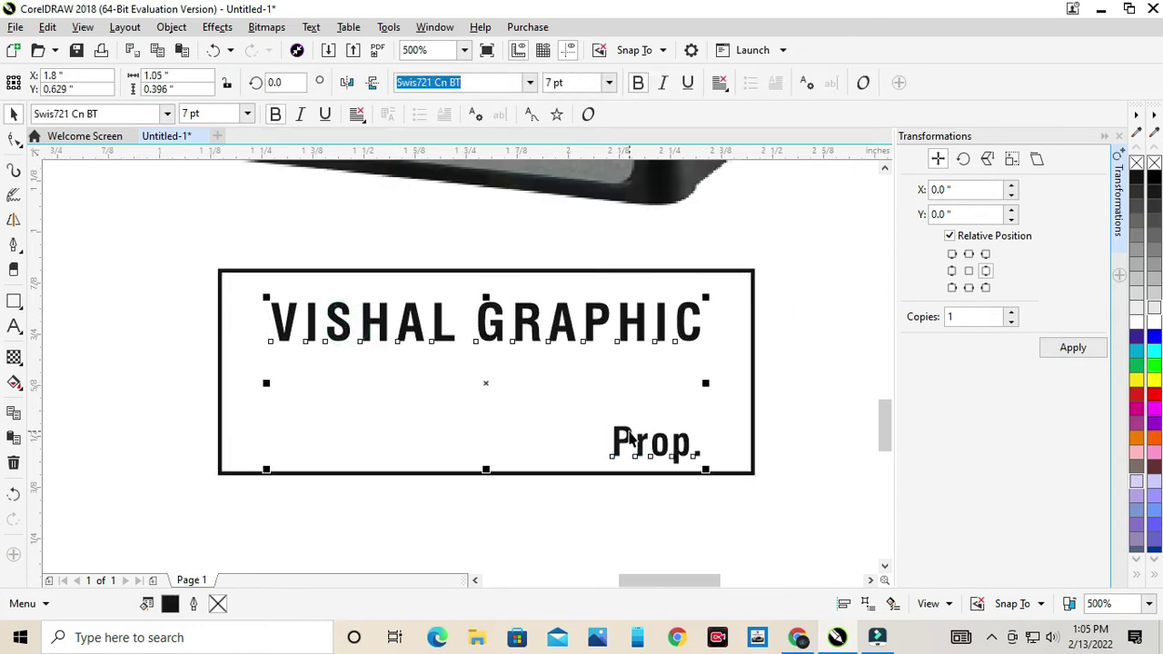
{"action": "left_click", "coordinate": [609, 271]}
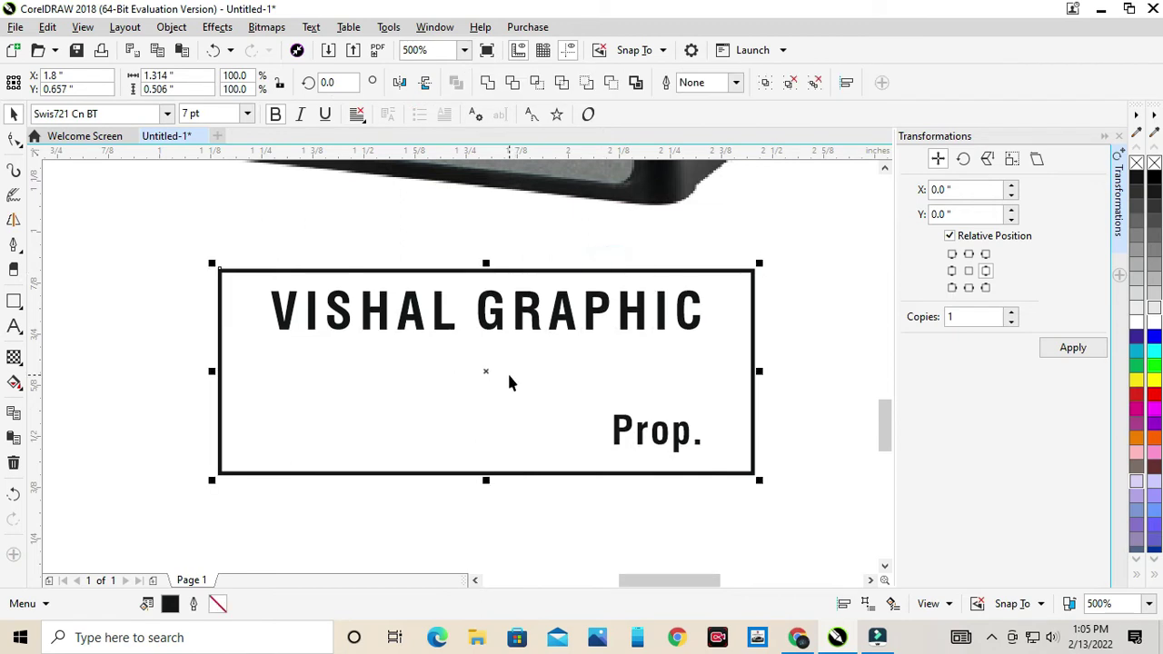
{"action": "key", "text": "shift+F4"}
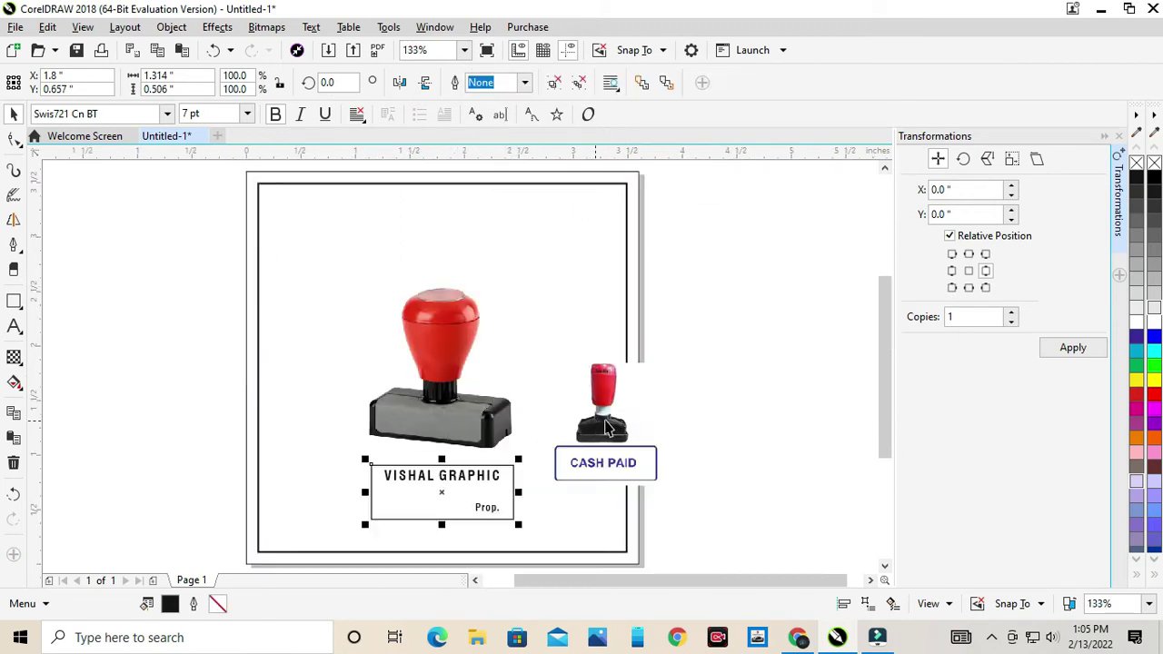
{"action": "left_click", "coordinate": [701, 428]}
- Sample the blue from the CASH lettering with the Color Eyedropper and apply it to VISHAL GRAPHIC
{"action": "left_click", "coordinate": [15, 327]}
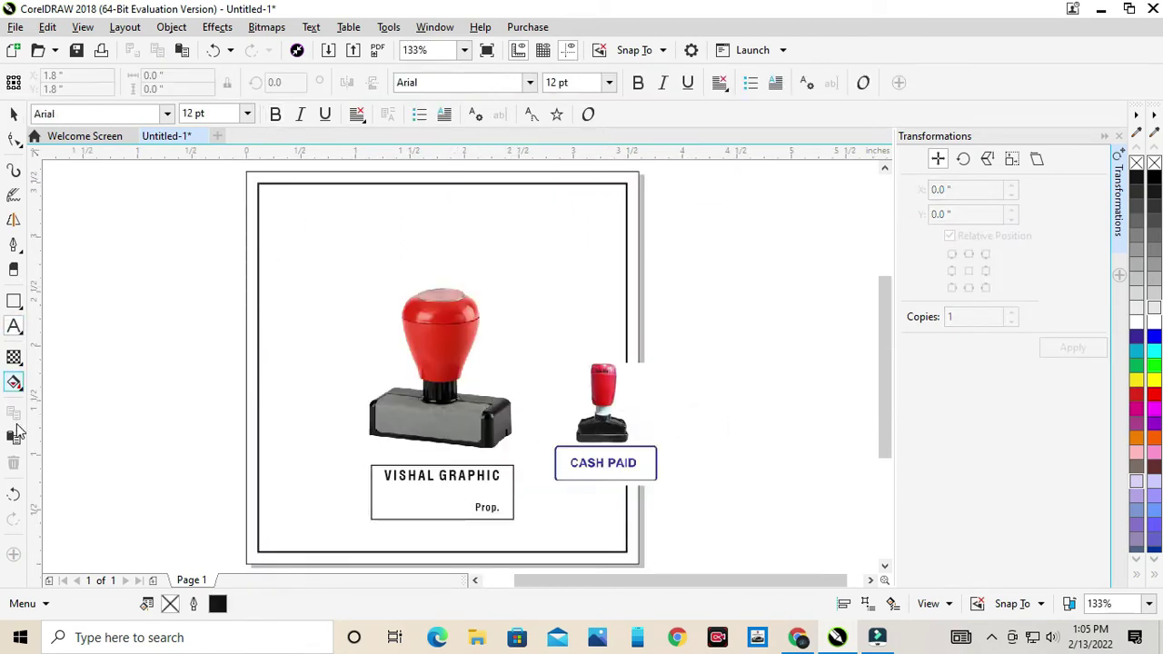
{"action": "left_click", "coordinate": [15, 382]}
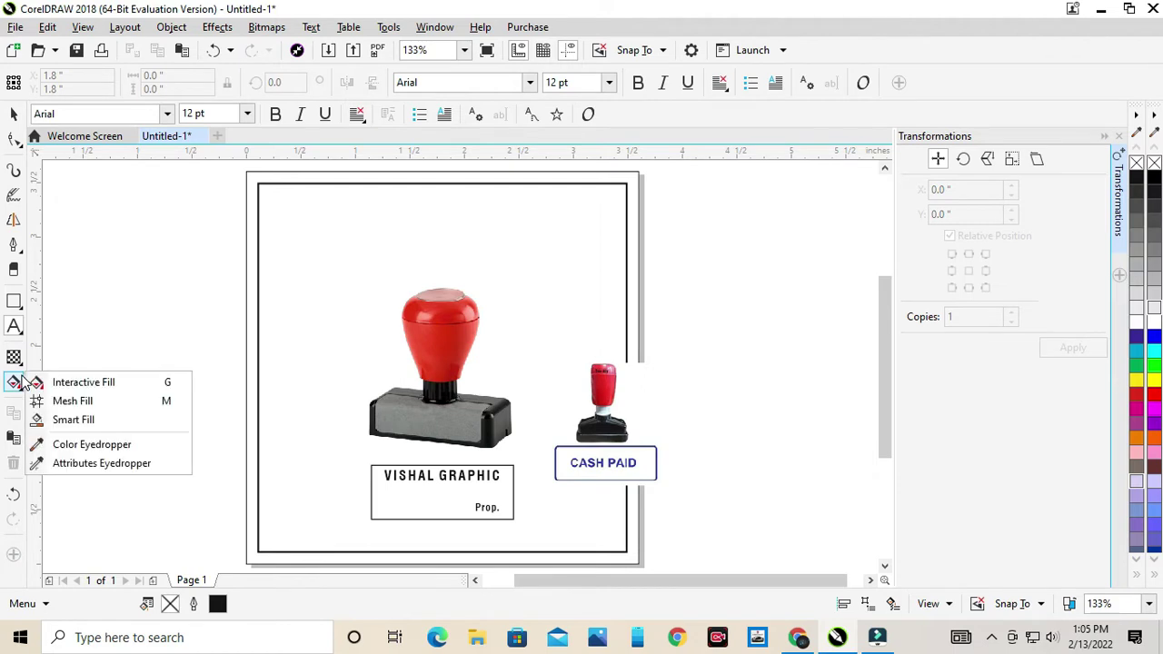
{"action": "left_click", "coordinate": [60, 442]}
{"action": "scroll", "coordinate": [507, 510], "scroll_direction": "up", "scroll_amount": 3}
{"action": "scroll", "coordinate": [507, 511], "scroll_direction": "up", "scroll_amount": 2}
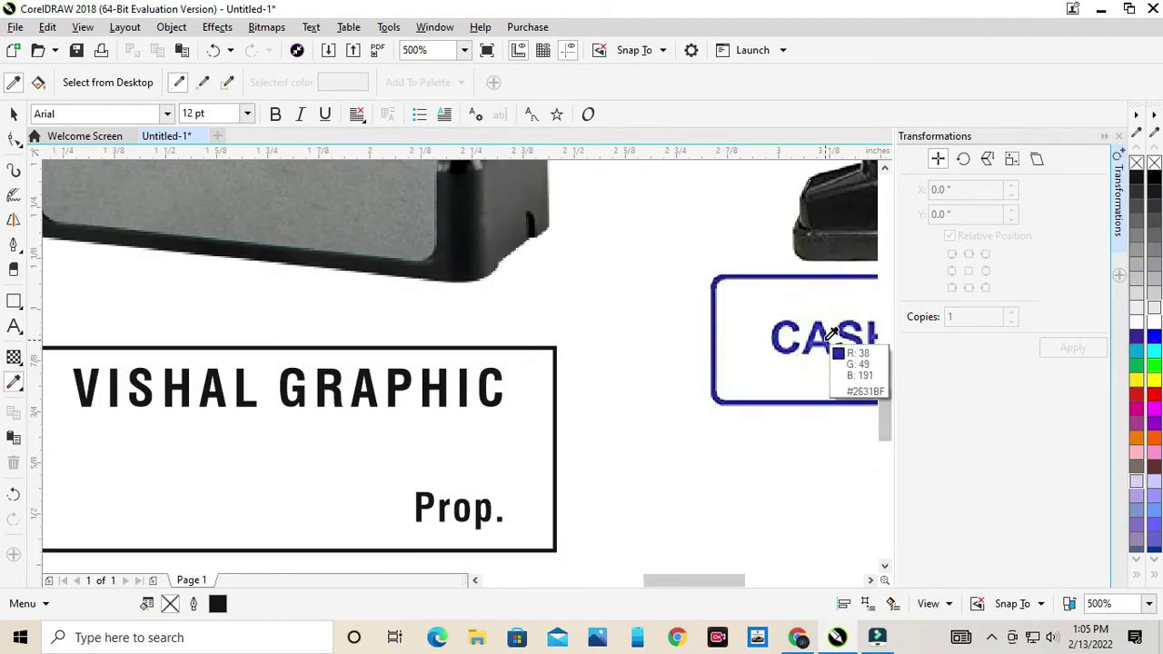
{"action": "left_click", "coordinate": [828, 335]}
{"action": "scroll", "coordinate": [446, 389], "scroll_direction": "up", "scroll_amount": 8}
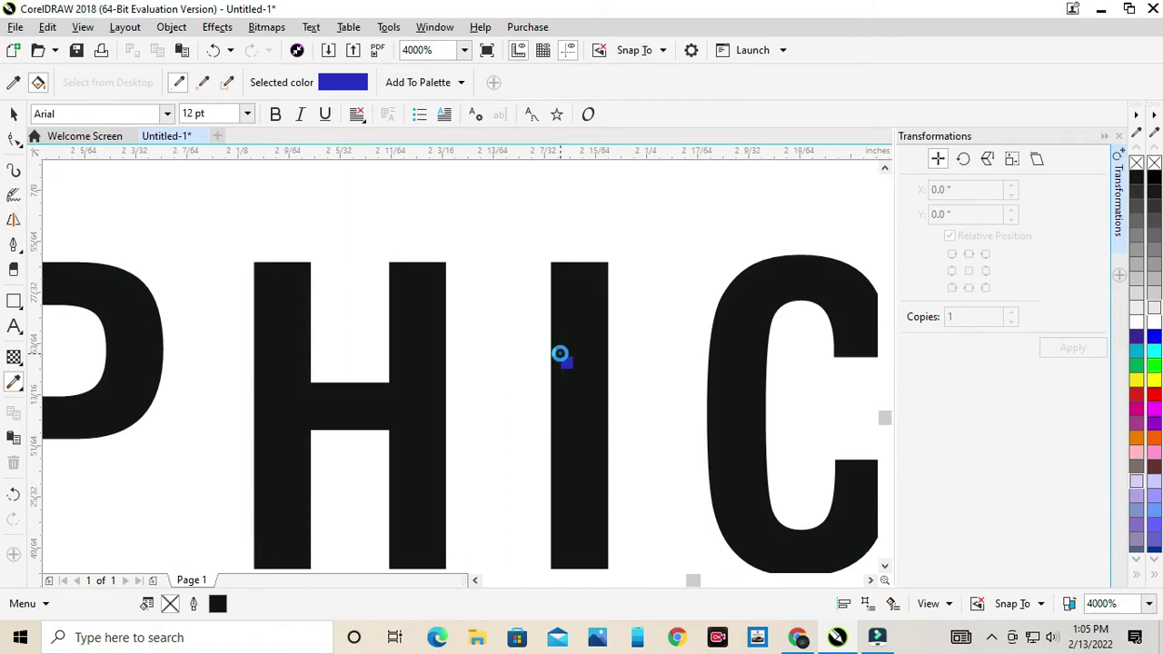
{"action": "left_click", "coordinate": [556, 355]}
{"action": "key", "text": "shift+F4"}
{"action": "left_click", "coordinate": [472, 464]}
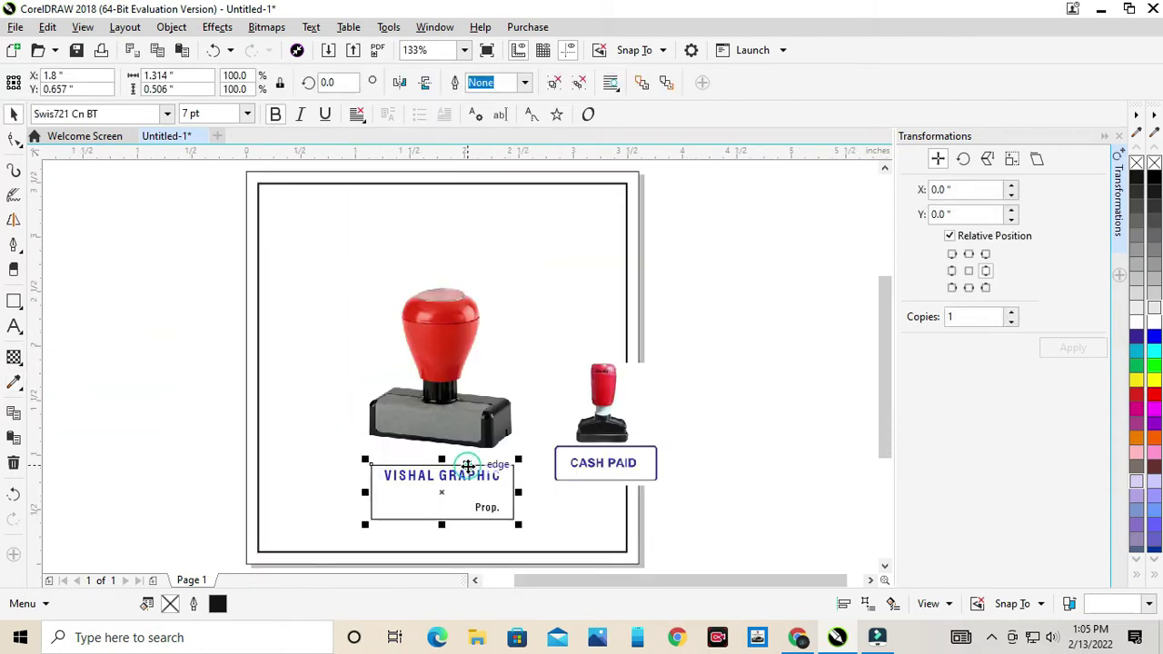
- Delete the small CASH PAID reference stamp from the page
{"action": "left_click", "coordinate": [799, 358]}
{"action": "scroll", "coordinate": [782, 337], "scroll_direction": "down", "scroll_amount": 2}
{"action": "scroll", "coordinate": [700, 368], "scroll_direction": "up", "scroll_amount": 4}
{"action": "left_click", "coordinate": [700, 368]}
{"action": "key", "text": "Delete"}
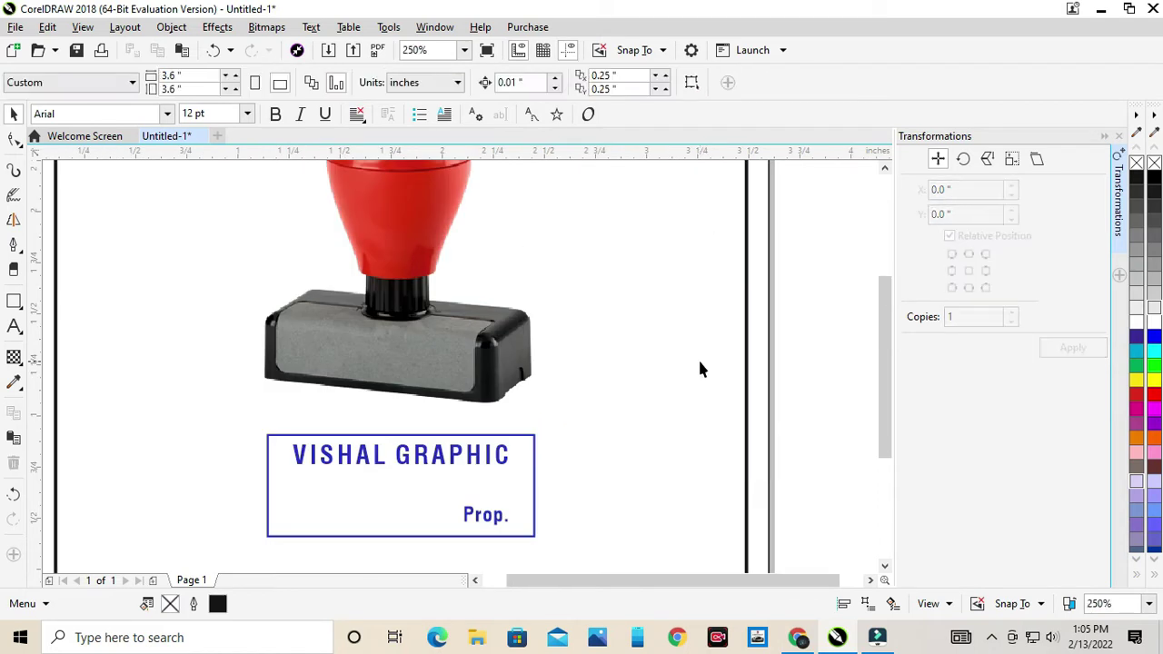
{"action": "key", "text": "shift+F4"}
- Resize the blue label box to about 1.19 × 0.48 inches by dragging its right and bottom handles inward
{"action": "scroll", "coordinate": [403, 545], "scroll_direction": "up", "scroll_amount": 2}
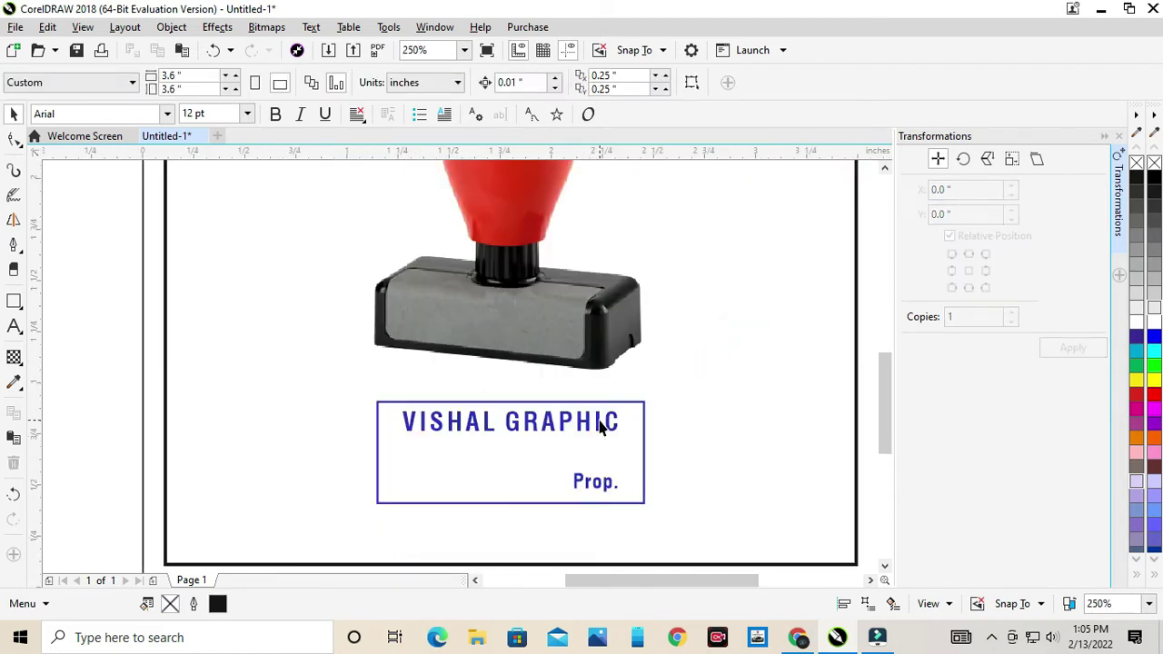
{"action": "scroll", "coordinate": [602, 421], "scroll_direction": "down", "scroll_amount": 2}
{"action": "scroll", "coordinate": [627, 386], "scroll_direction": "up", "scroll_amount": 2}
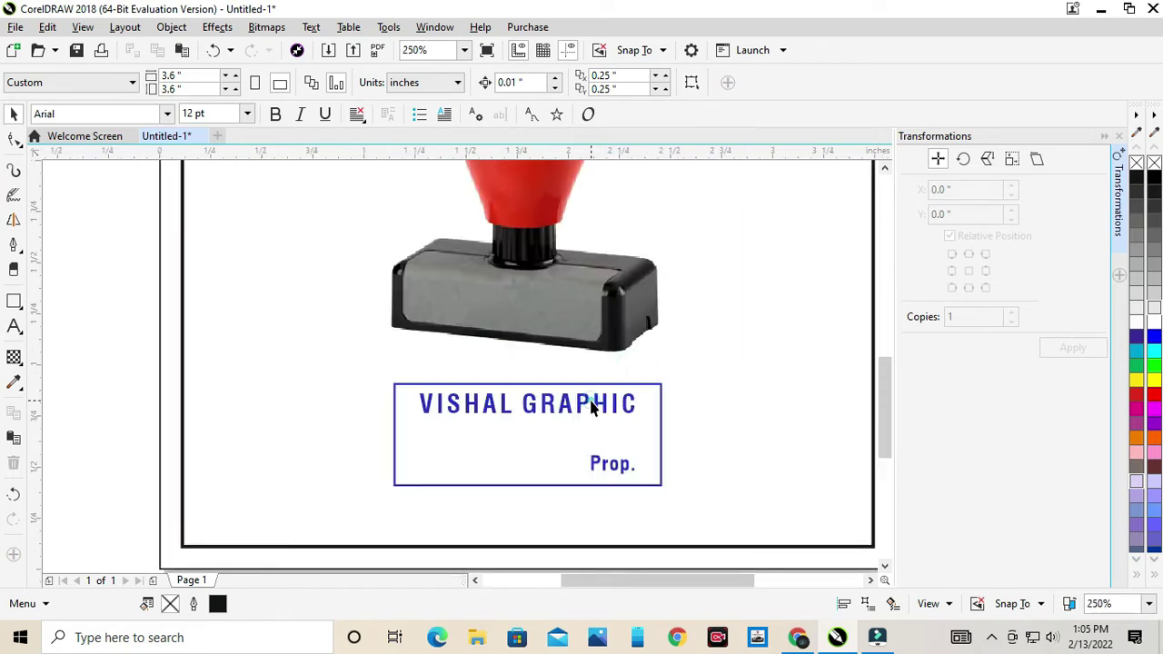
{"action": "scroll", "coordinate": [551, 452], "scroll_direction": "up", "scroll_amount": 2}
{"action": "left_click", "coordinate": [595, 366]}
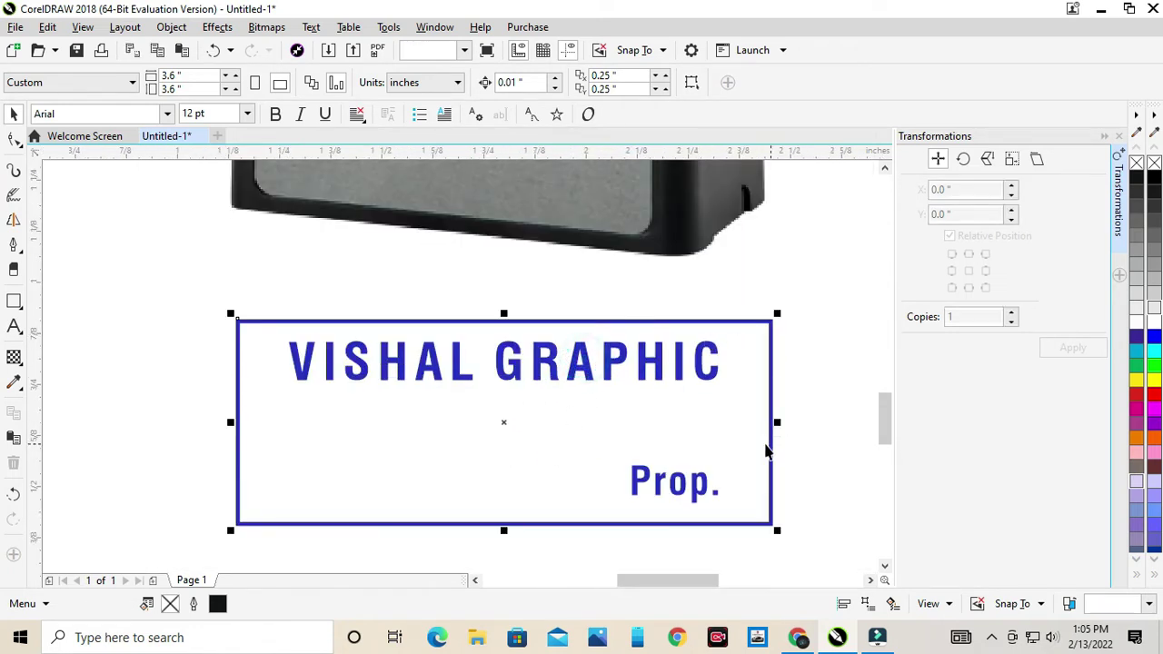
{"action": "left_click_drag", "start_coordinate": [777, 423], "coordinate": [751, 423]}
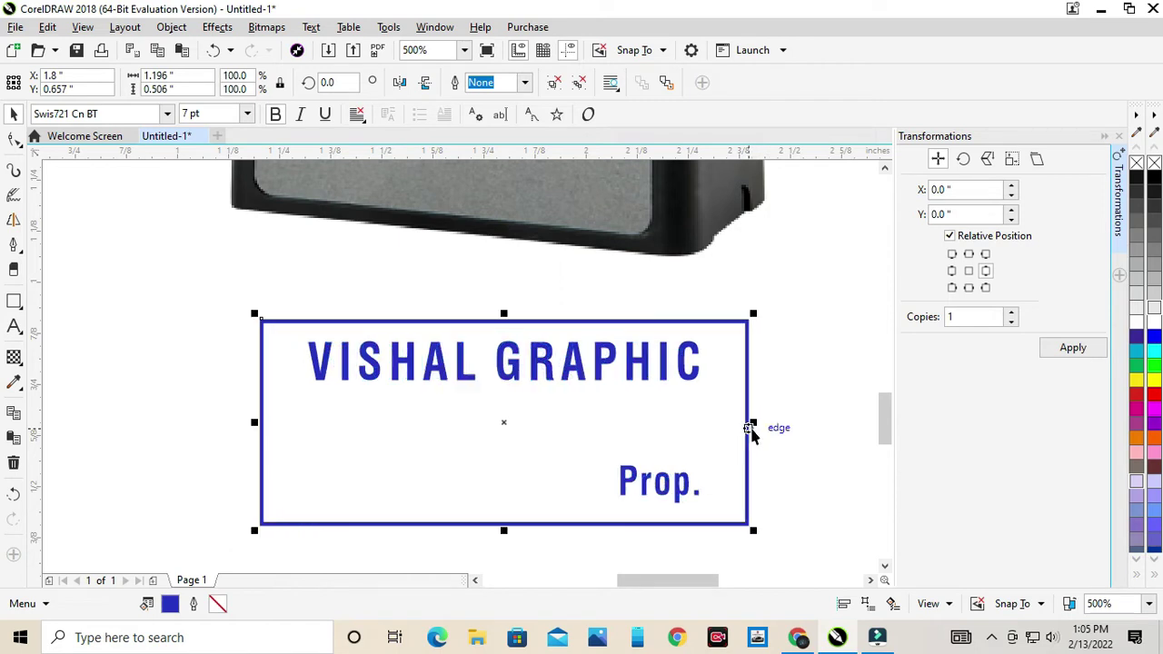
{"action": "key", "text": "ctrl+z"}
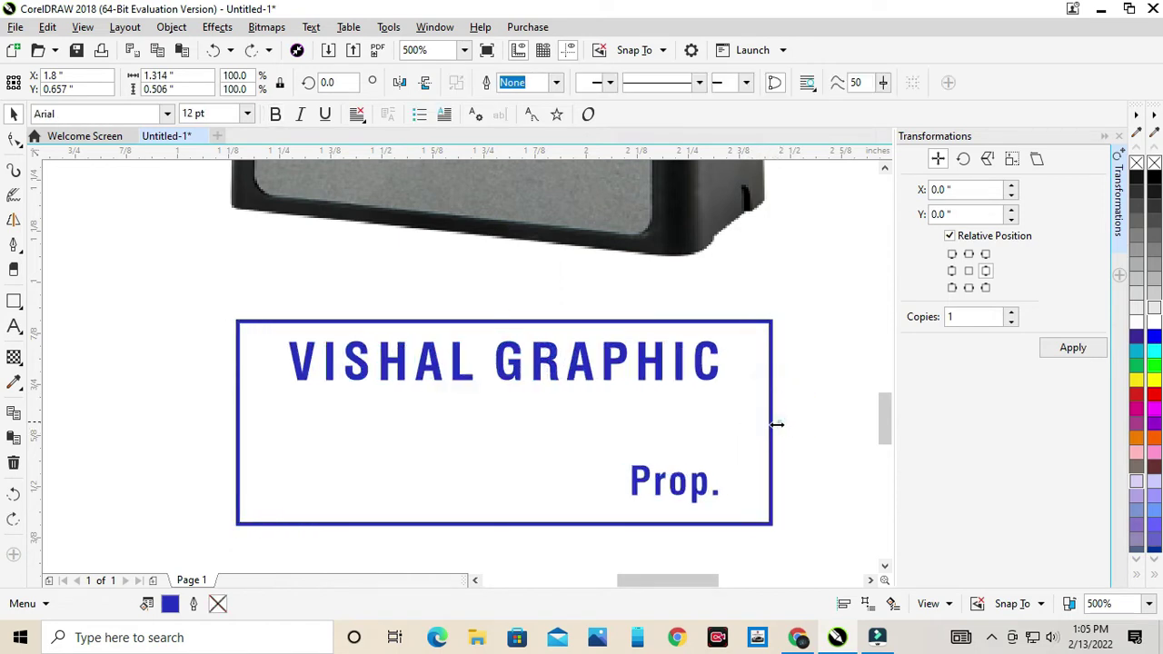
{"action": "left_click_drag", "start_coordinate": [774, 423], "coordinate": [755, 460]}
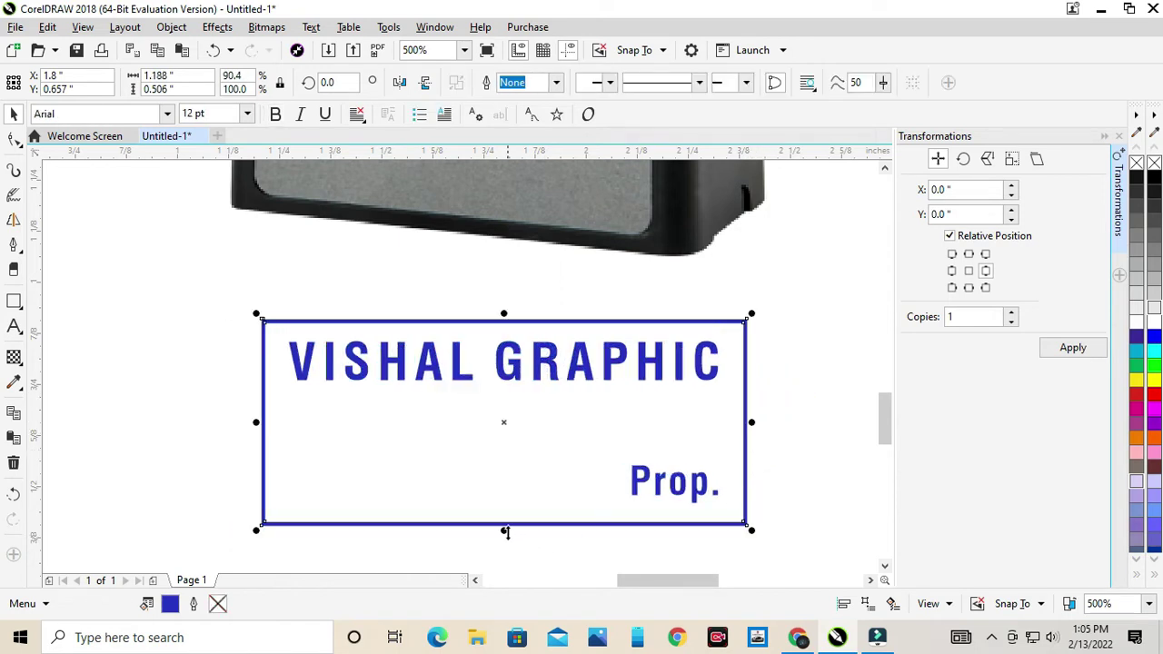
{"action": "mouse_move", "coordinate": [506, 534]}
{"action": "left_mouse_down"}
{"action": "mouse_move", "coordinate": [502, 519]}
{"action": "mouse_move", "coordinate": [521, 517]}
{"action": "left_mouse_up"}
- Nudge the label text below the stamp slightly lower
{"action": "left_click", "coordinate": [530, 478]}
{"action": "key", "text": "shift+F4"}
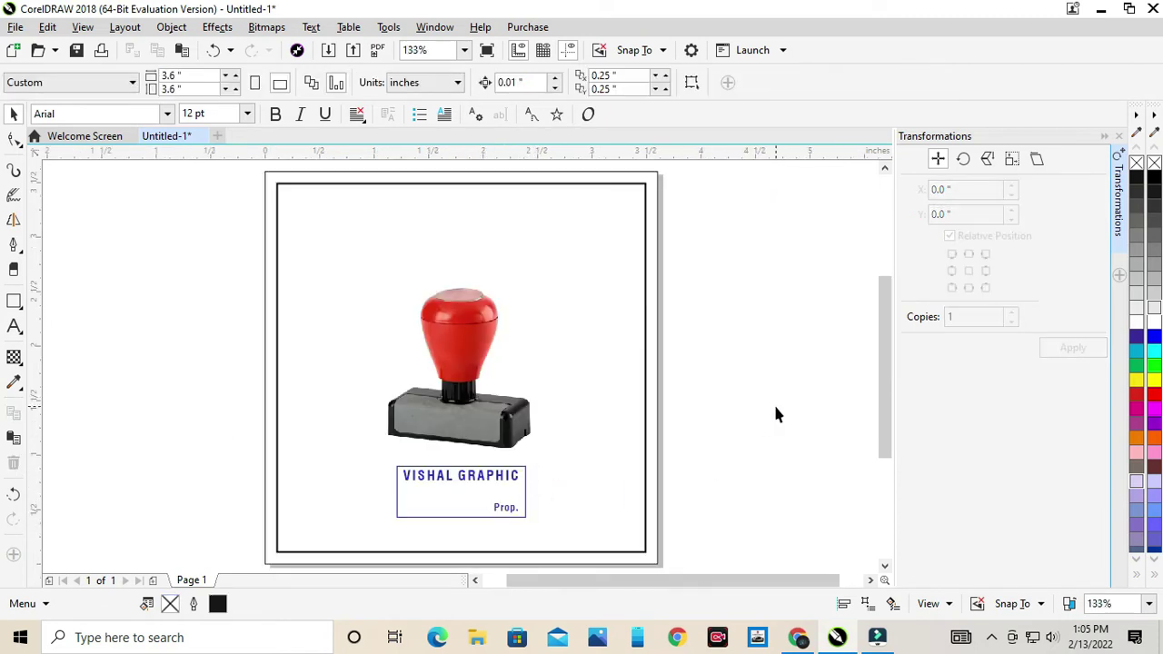
{"action": "left_click", "coordinate": [774, 409]}
{"action": "left_click", "coordinate": [415, 475]}
{"action": "left_click", "coordinate": [463, 410]}
{"action": "left_click", "coordinate": [773, 415]}
{"action": "left_click", "coordinate": [460, 355]}
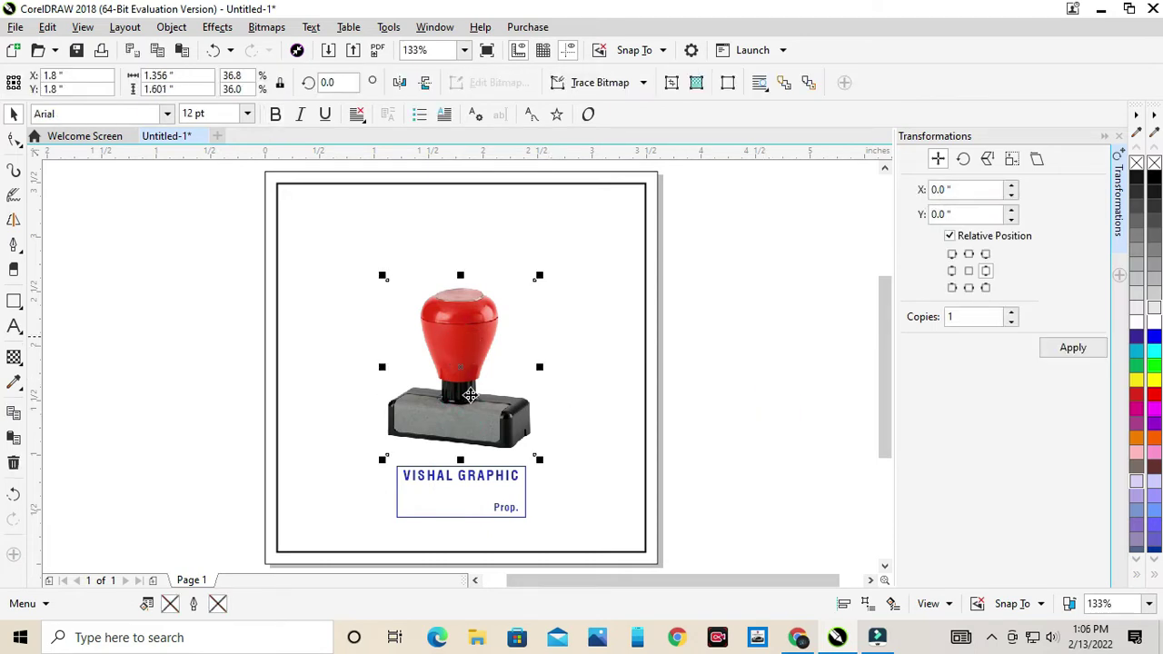
{"action": "left_click", "coordinate": [500, 477]}
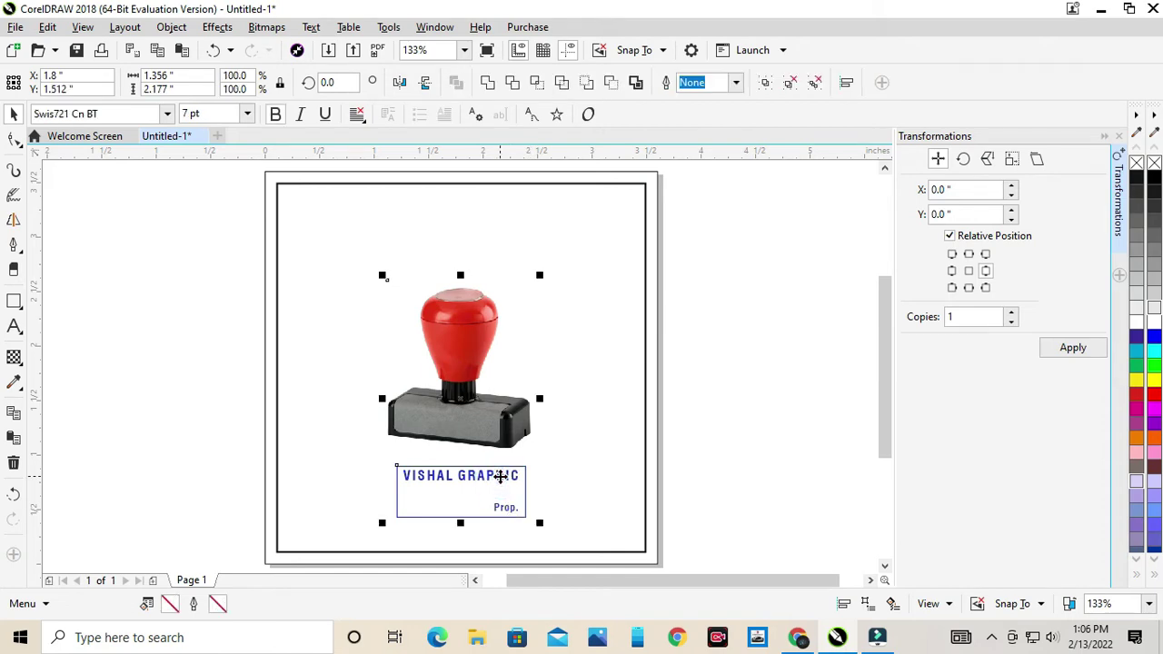
{"action": "left_click_drag", "start_coordinate": [499, 475], "coordinate": [501, 477]}
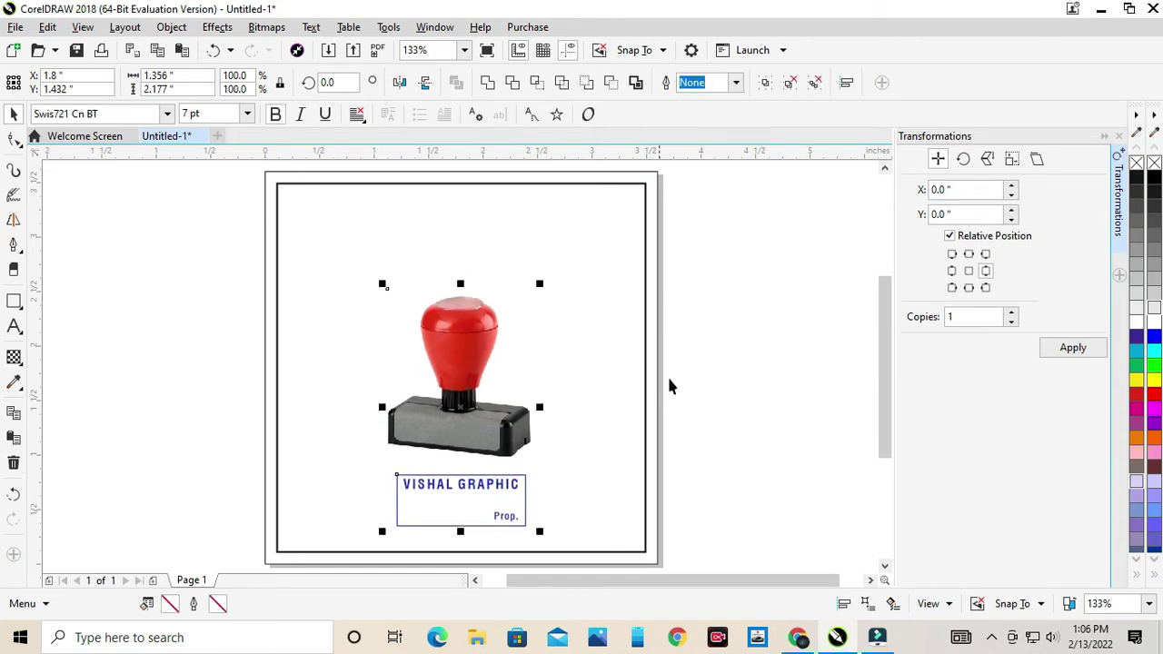
{"action": "left_click", "coordinate": [698, 357]}
- Start the next video in the browser, then minimise it to return to the drawing
{"action": "left_click", "coordinate": [800, 636]}
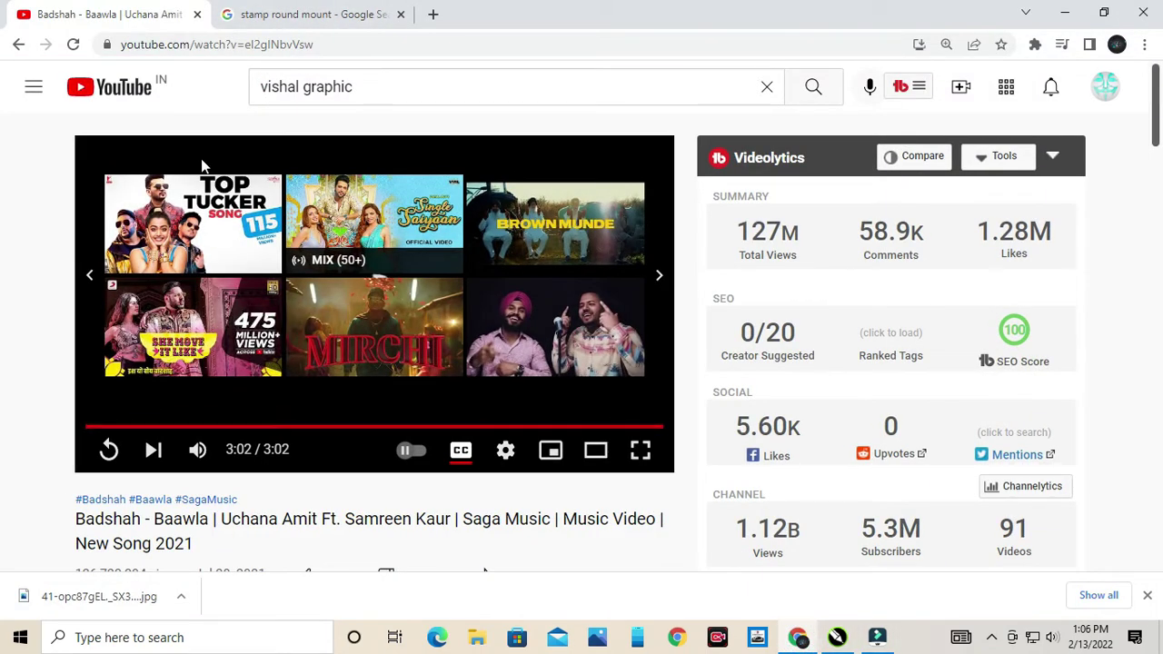
{"action": "left_click", "coordinate": [188, 222]}
{"action": "left_click", "coordinate": [1064, 12]}
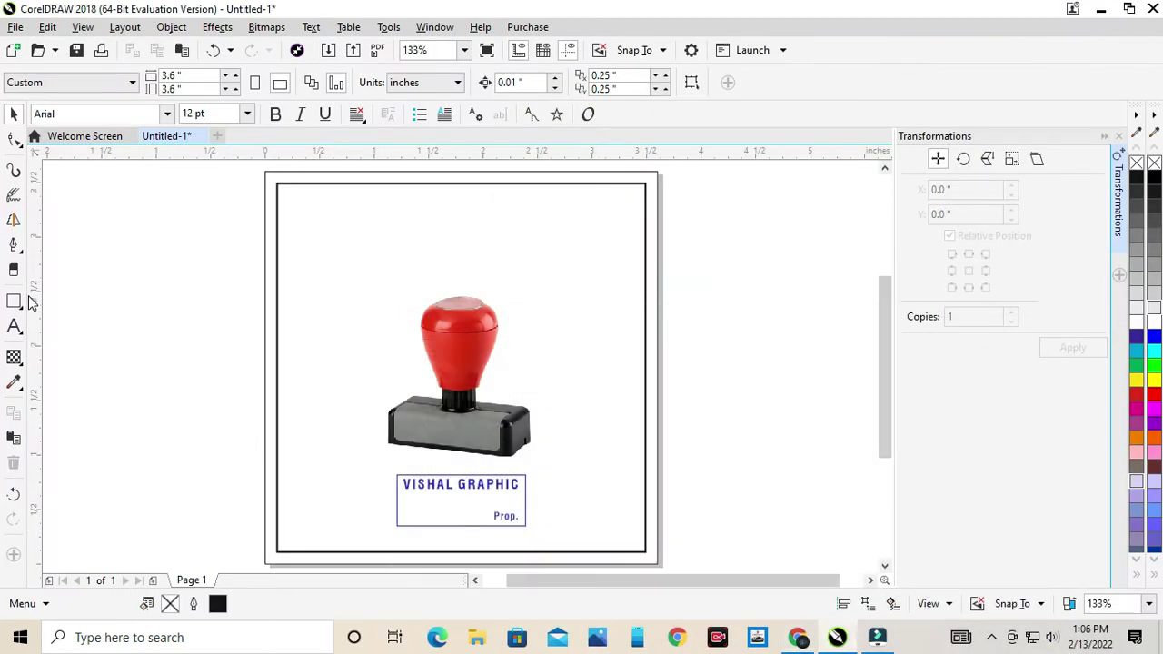
- Draw a straight horizontal line about 1.96 inches long just above the stamp image
{"action": "left_click", "coordinate": [16, 247]}
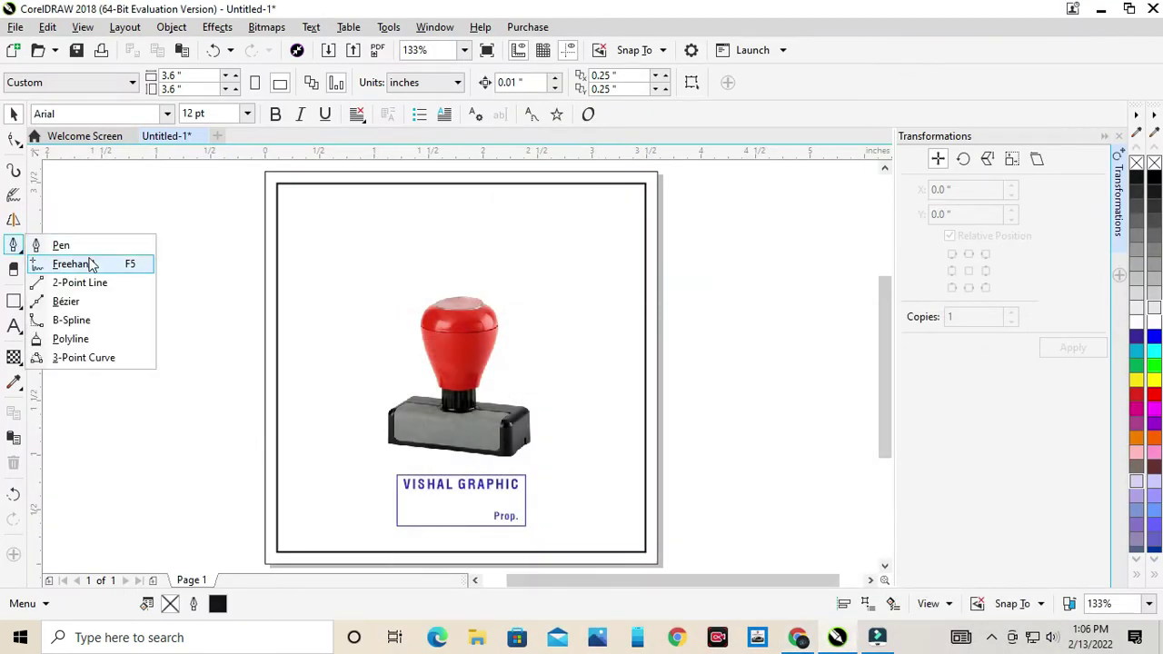
{"action": "left_click", "coordinate": [91, 262]}
{"action": "left_click", "coordinate": [341, 231]}
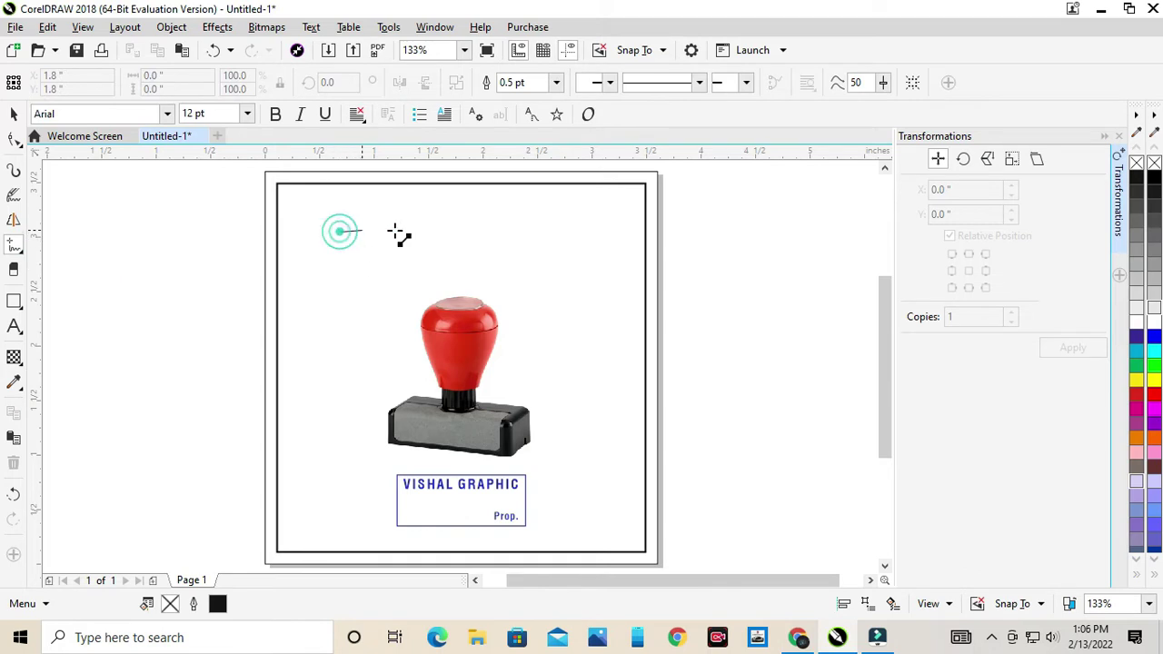
{"action": "left_click", "coordinate": [554, 232]}
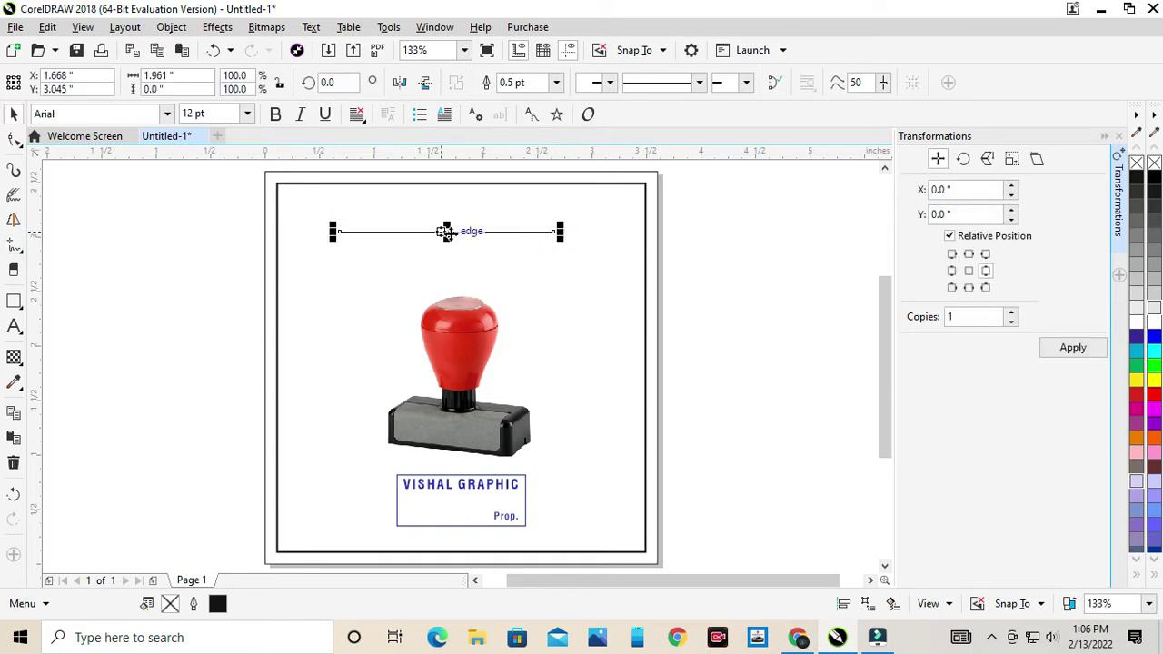
{"action": "left_click_drag", "start_coordinate": [446, 231], "coordinate": [460, 263]}
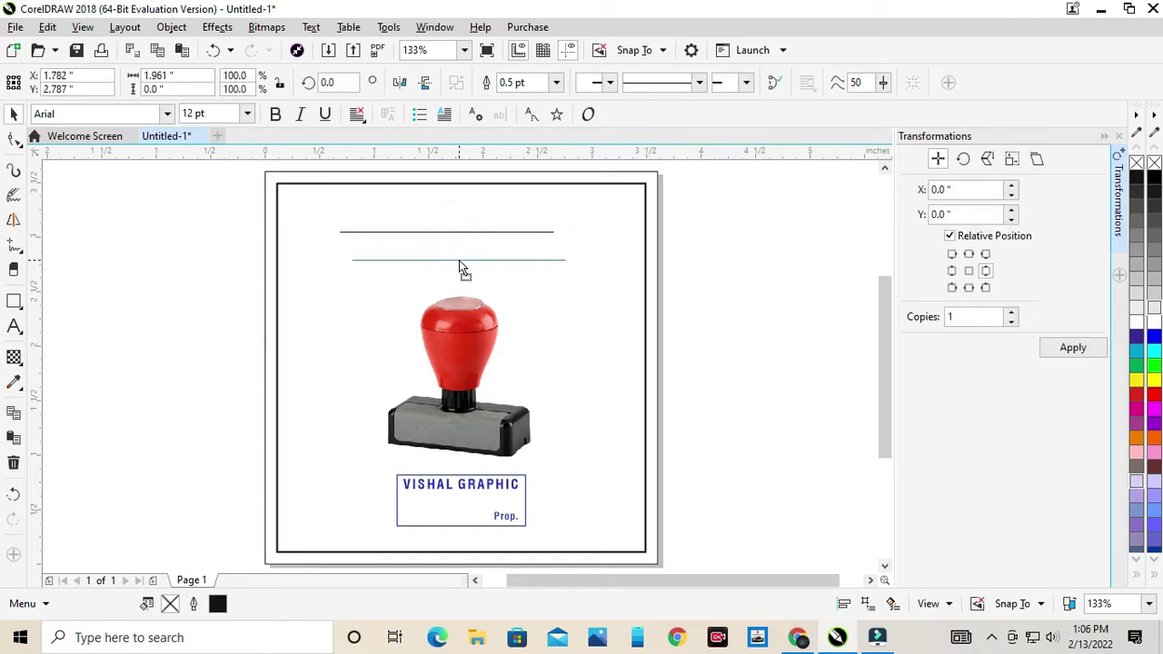
{"action": "left_click_drag", "start_coordinate": [459, 262], "coordinate": [459, 262]}
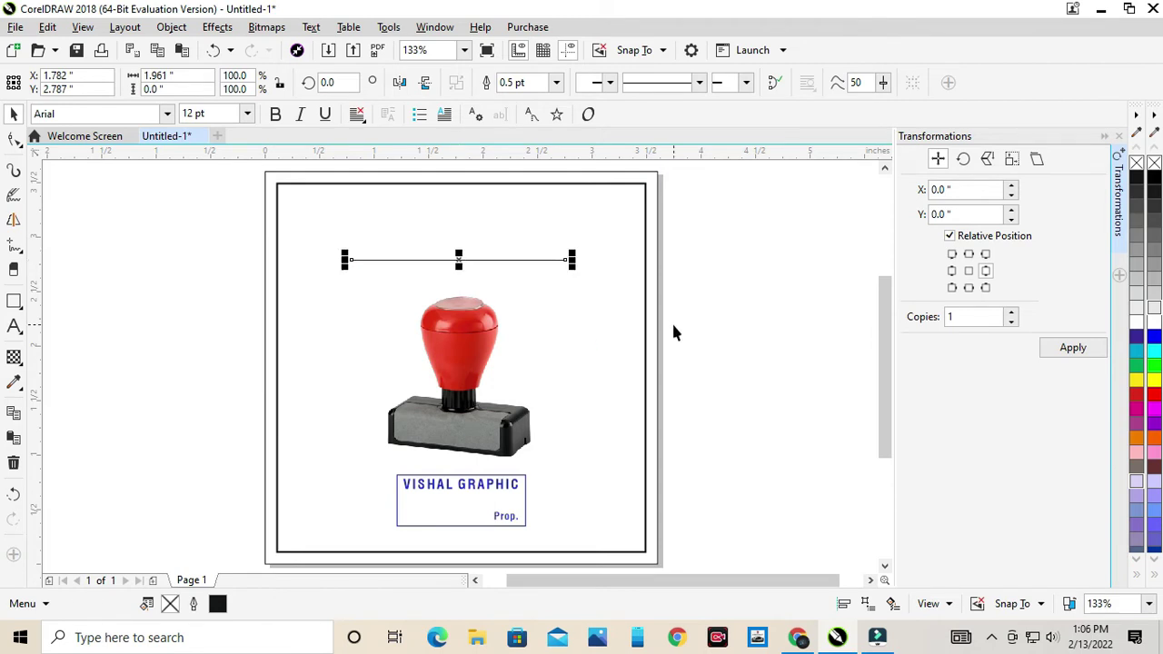
{"action": "left_click", "coordinate": [672, 312]}
- Add 6 pt text reading INDIRAPURI, LONI, GHAZIABAD-201102 near the page's lower left
{"action": "scroll", "coordinate": [729, 279], "scroll_direction": "down", "scroll_amount": 3}
{"action": "scroll", "coordinate": [515, 381], "scroll_direction": "up", "scroll_amount": 6}
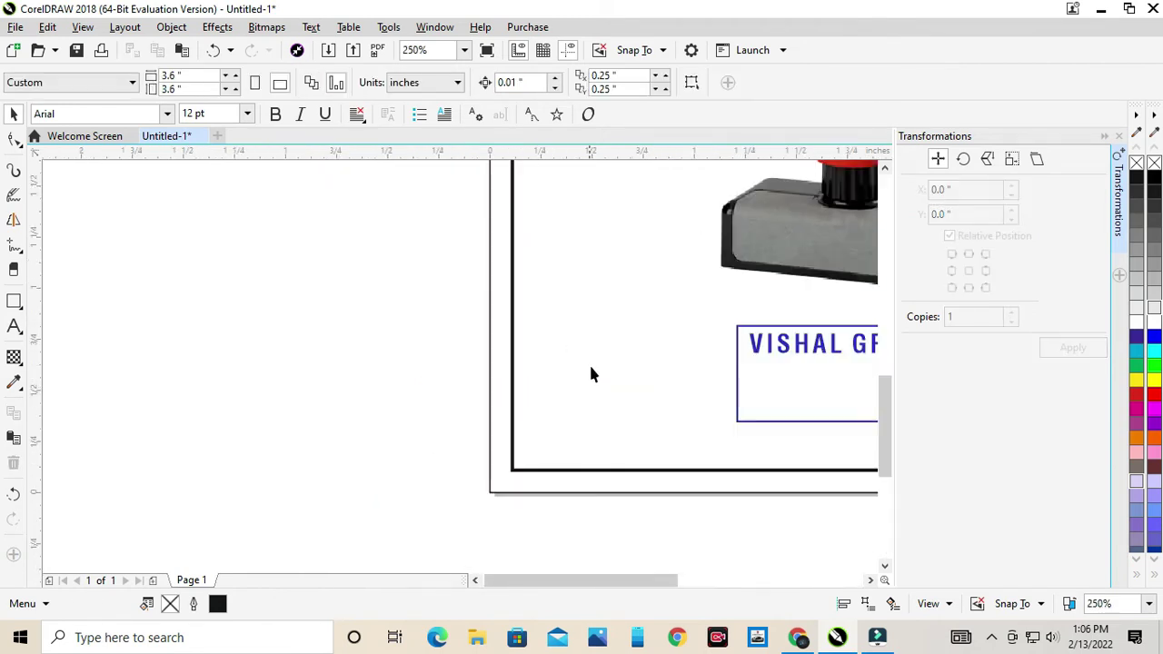
{"action": "key", "text": "F8"}
{"action": "left_click", "coordinate": [530, 404]}
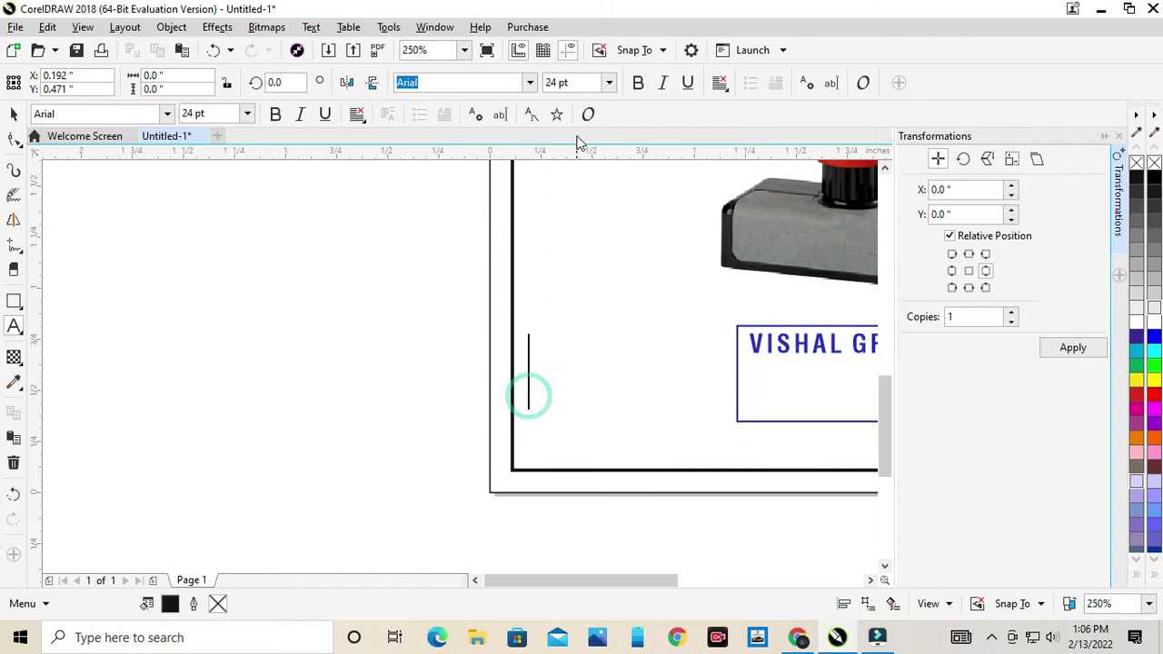
{"action": "left_click", "coordinate": [565, 82]}
{"action": "type", "text": "6"}
{"action": "type", "text": "INDIRAPU"}
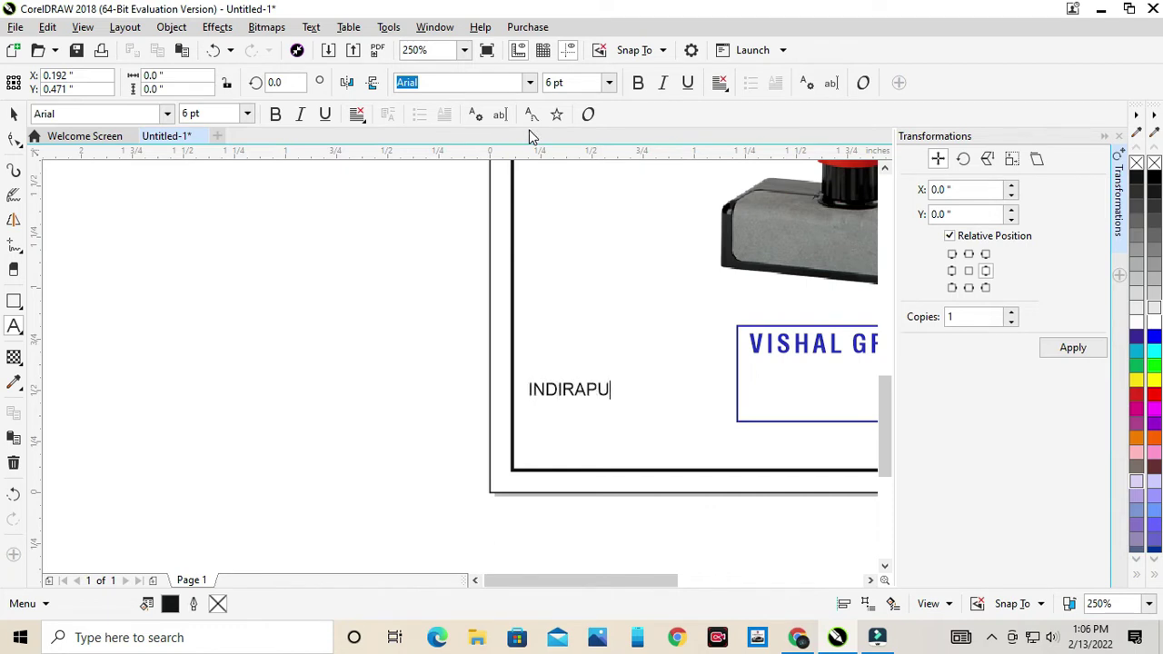
{"action": "type", "text": "RI"}
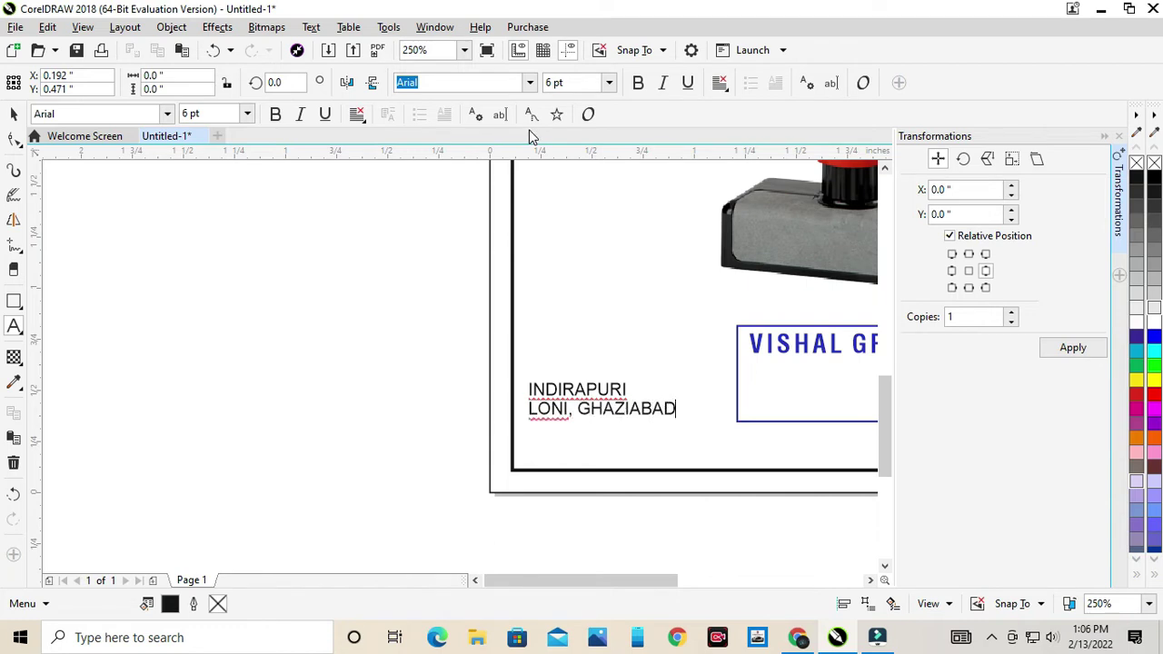
{"action": "key", "text": "ctrl+space"}
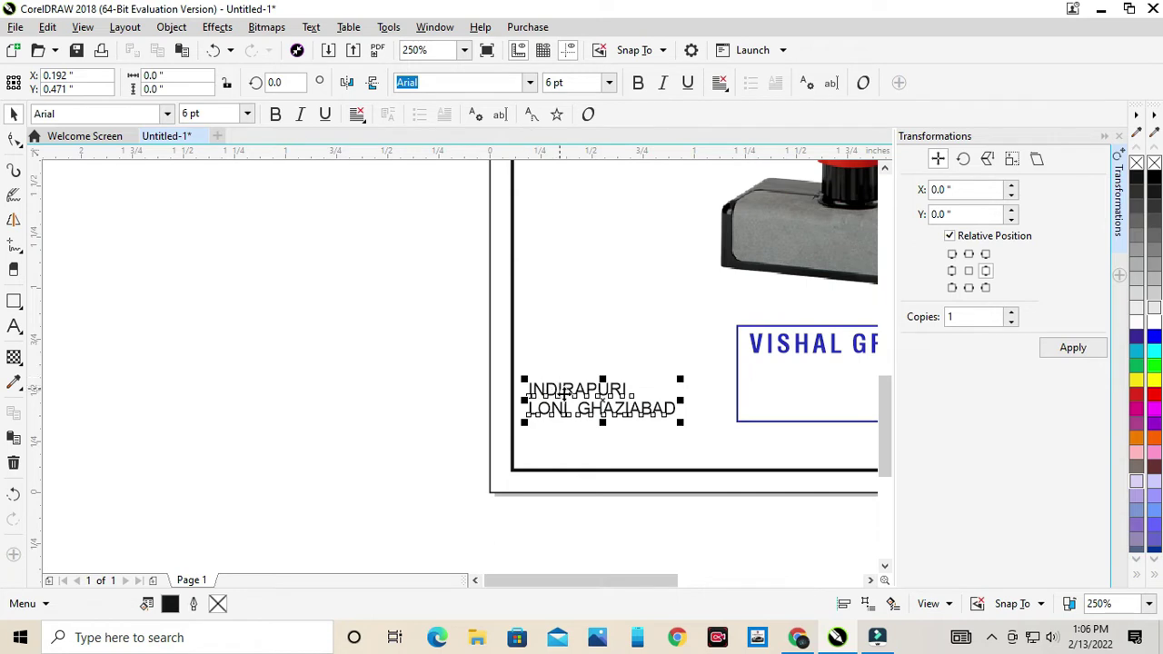
- Move the address text down toward the bottom border
{"action": "left_click_drag", "start_coordinate": [563, 392], "coordinate": [574, 440]}
{"action": "left_click", "coordinate": [569, 375]}
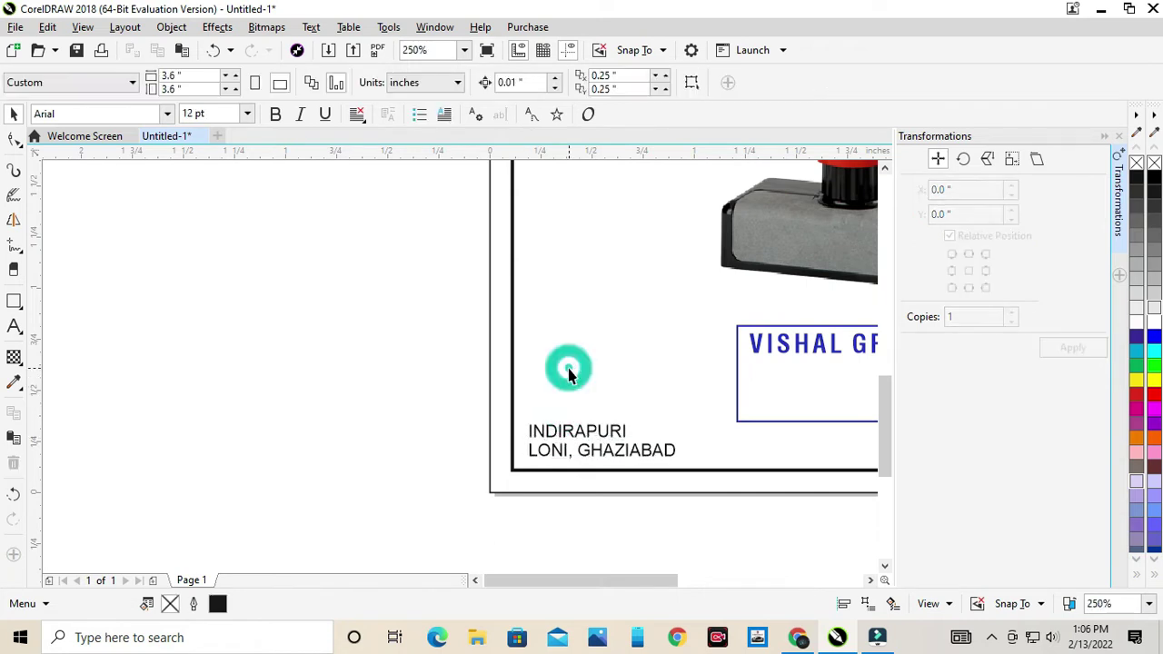
{"action": "key", "text": "shift+F4"}
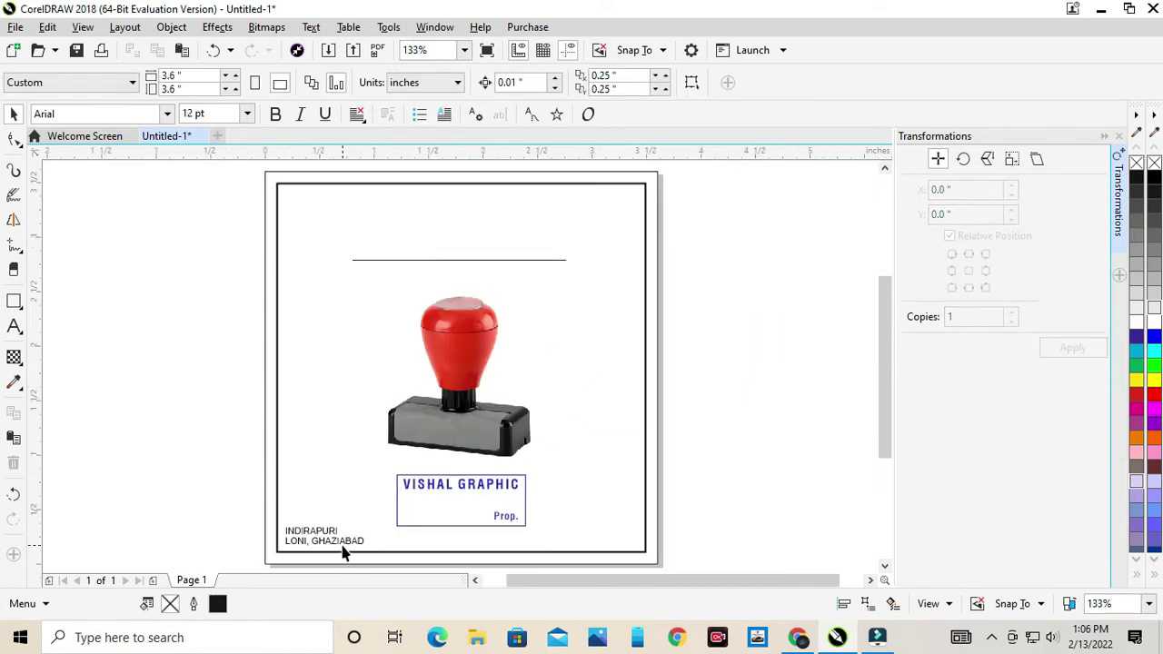
{"action": "scroll", "coordinate": [343, 552], "scroll_direction": "up", "scroll_amount": 2}
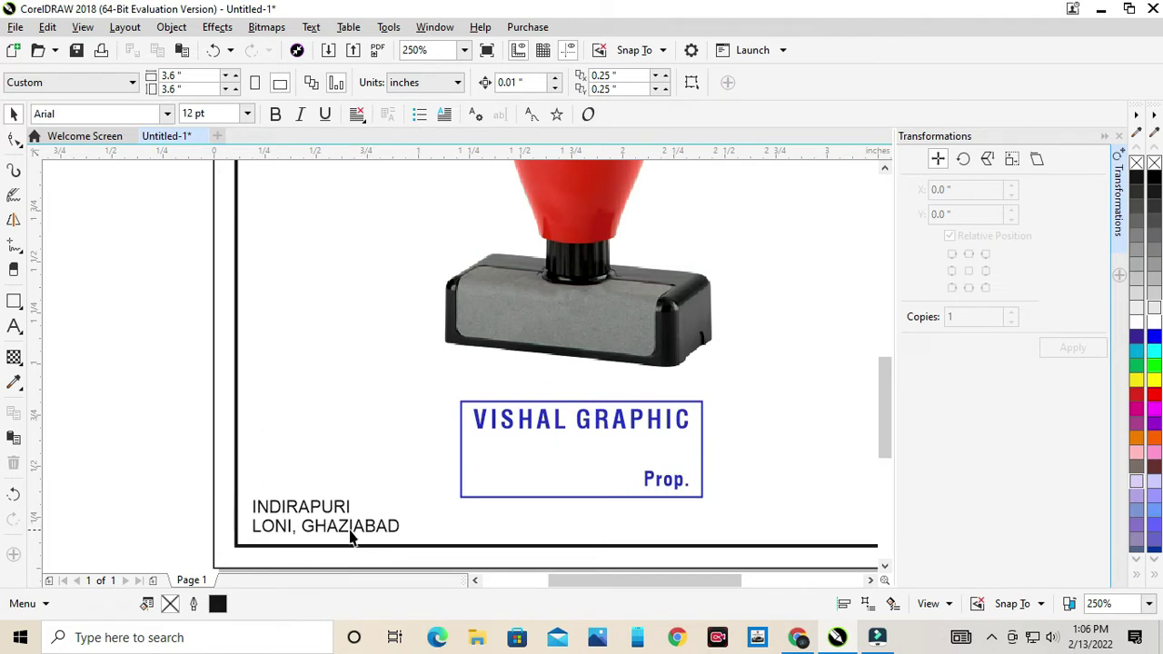
- Rework the address line breaks into 'INDIRAPURI, LONI,' and 'GHAZIABAD-201102' on two lines
{"action": "left_click", "coordinate": [290, 536]}
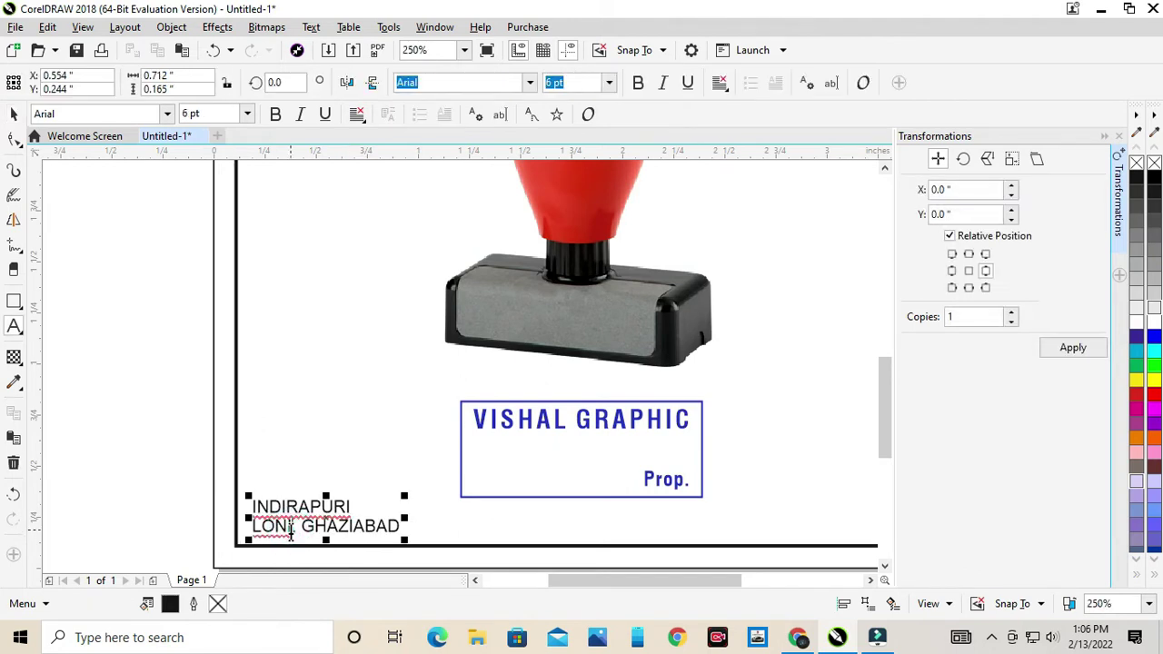
{"action": "double_click", "coordinate": [291, 536]}
{"action": "key", "text": "BackSpace"}
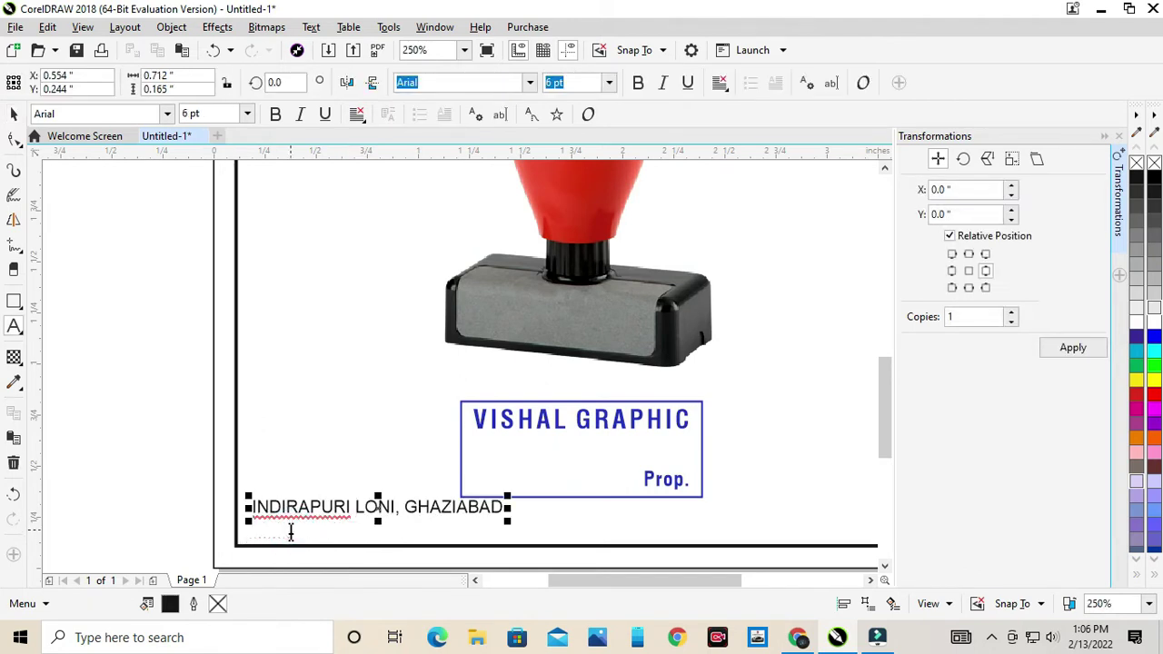
{"action": "key", "text": "BackSpace"}
{"action": "type", "text": ","}
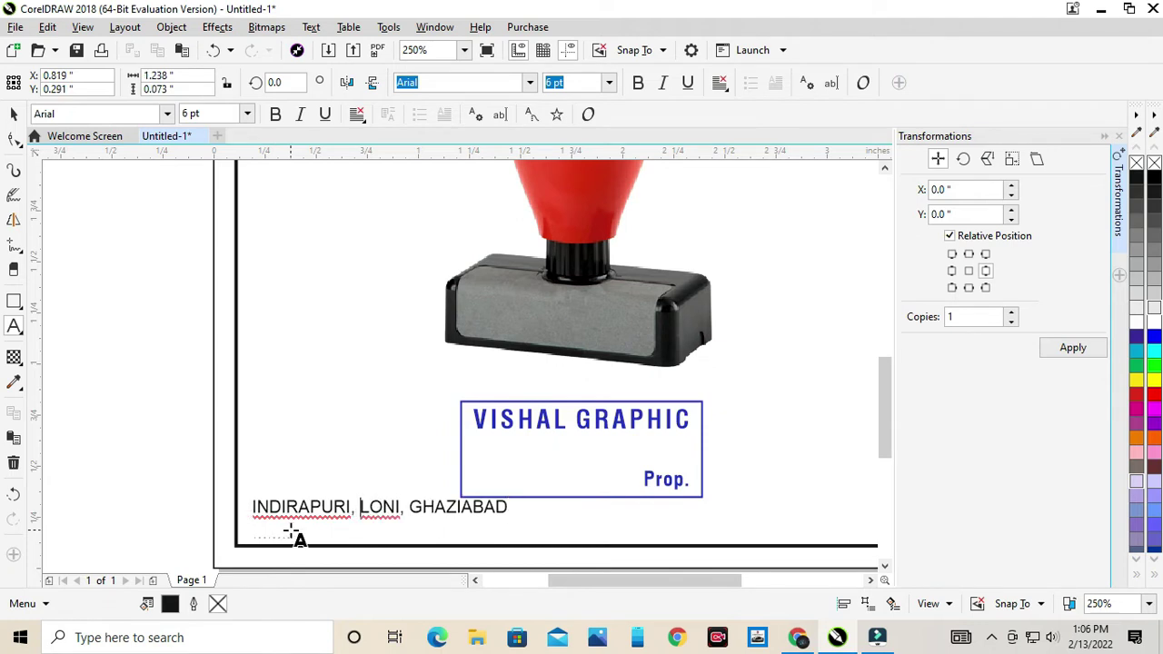
{"action": "key", "text": "ctrl+Right"}
{"action": "key", "text": "Return"}
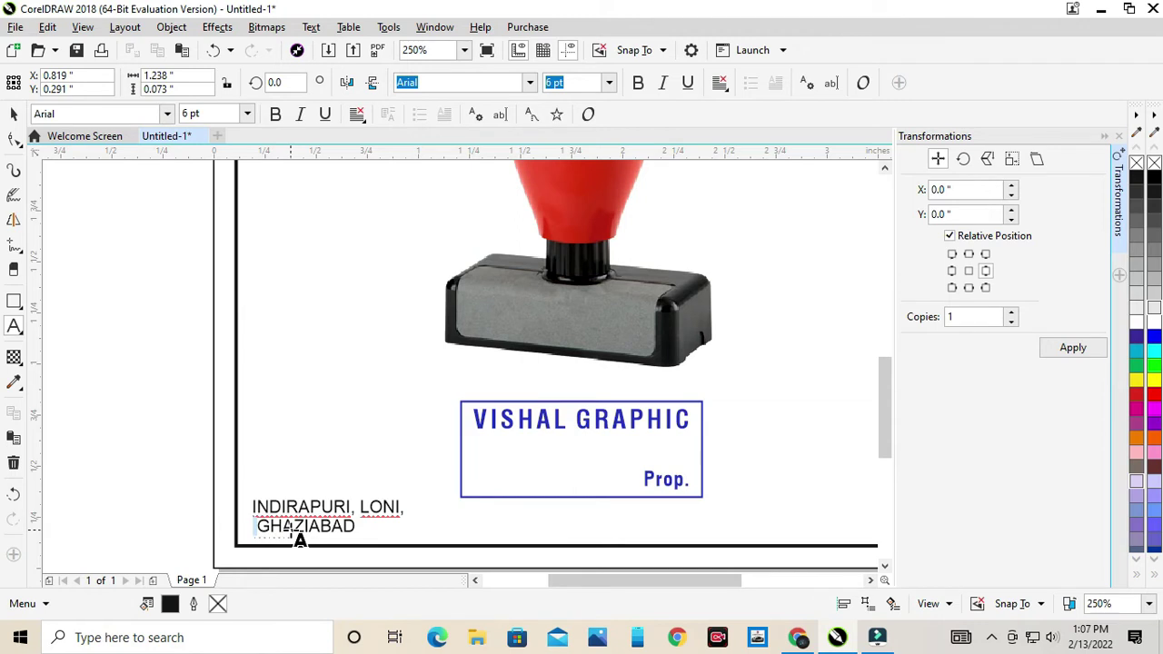
{"action": "key", "text": "BackSpace"}
{"action": "key", "text": "End"}
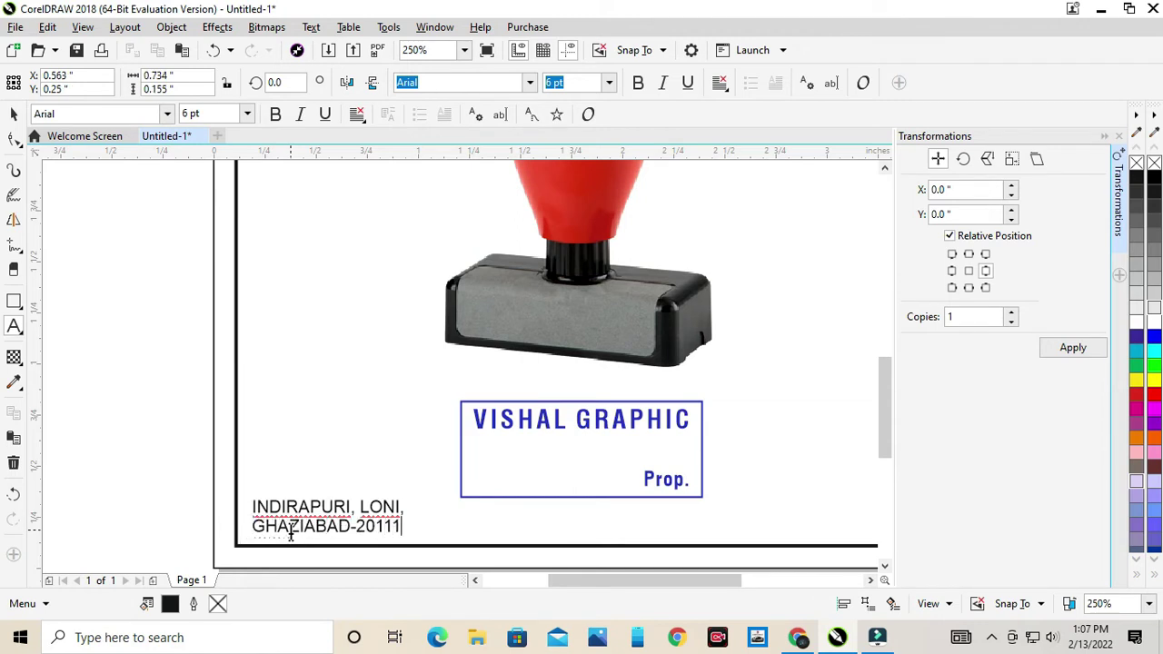
{"action": "type", "text": "2"}
{"action": "key", "text": "ctrl+space"}
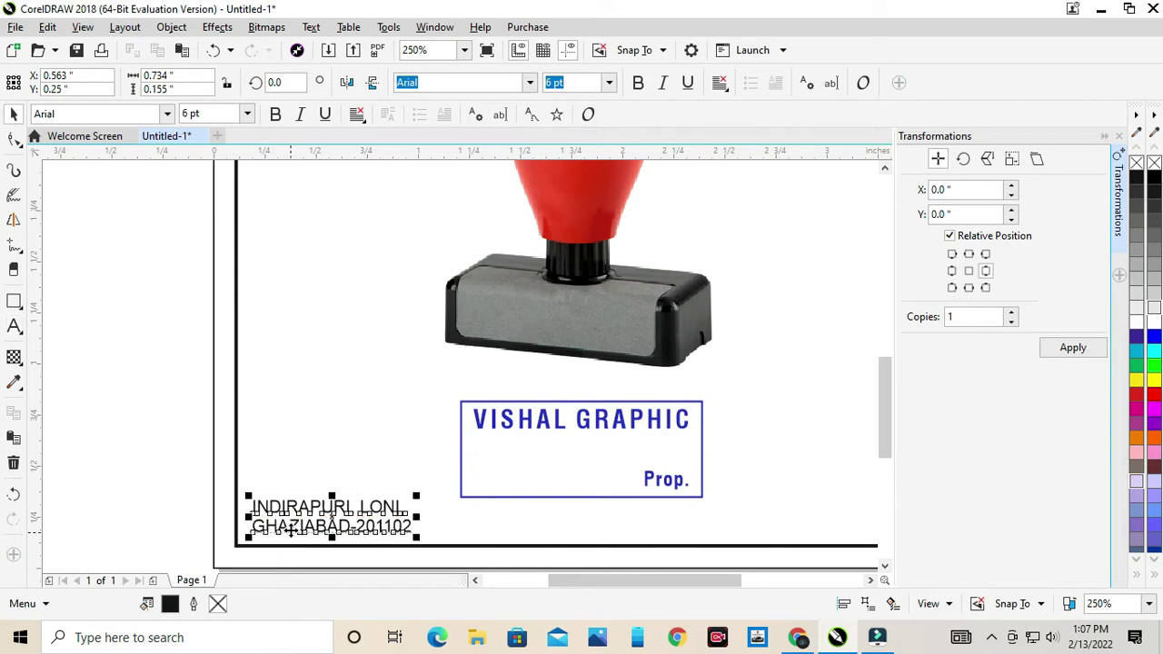
- Skip the video advertisement in the browser and return to the drawing
{"action": "key", "text": "shift+F4"}
{"action": "left_click", "coordinate": [798, 637]}
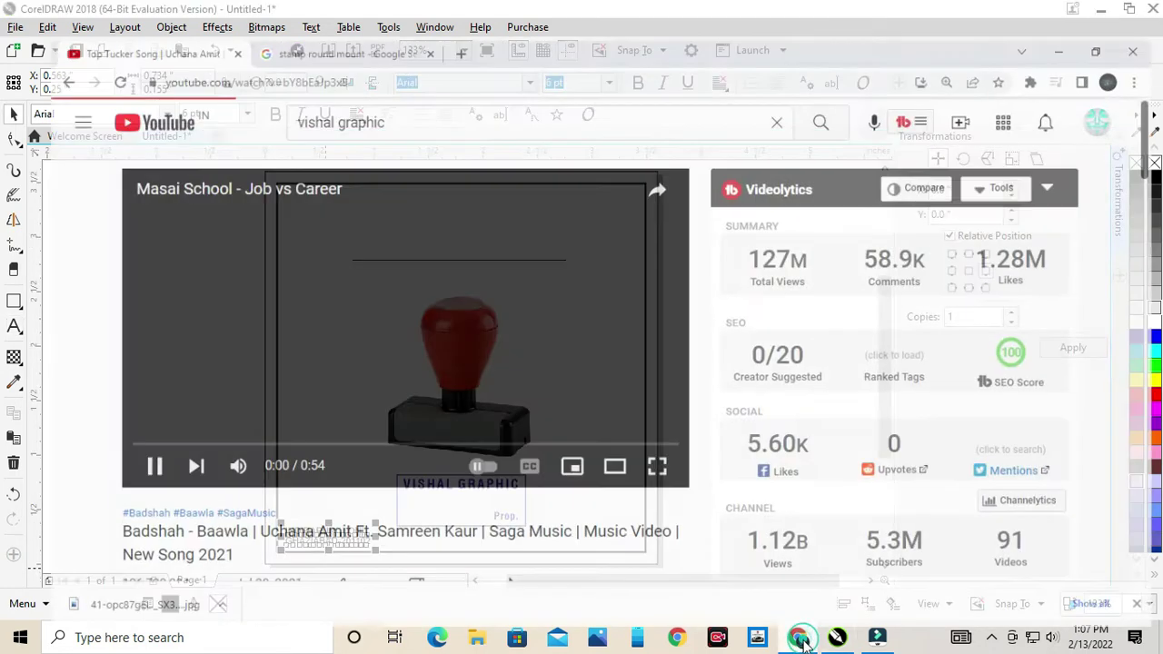
{"action": "left_click", "coordinate": [614, 375]}
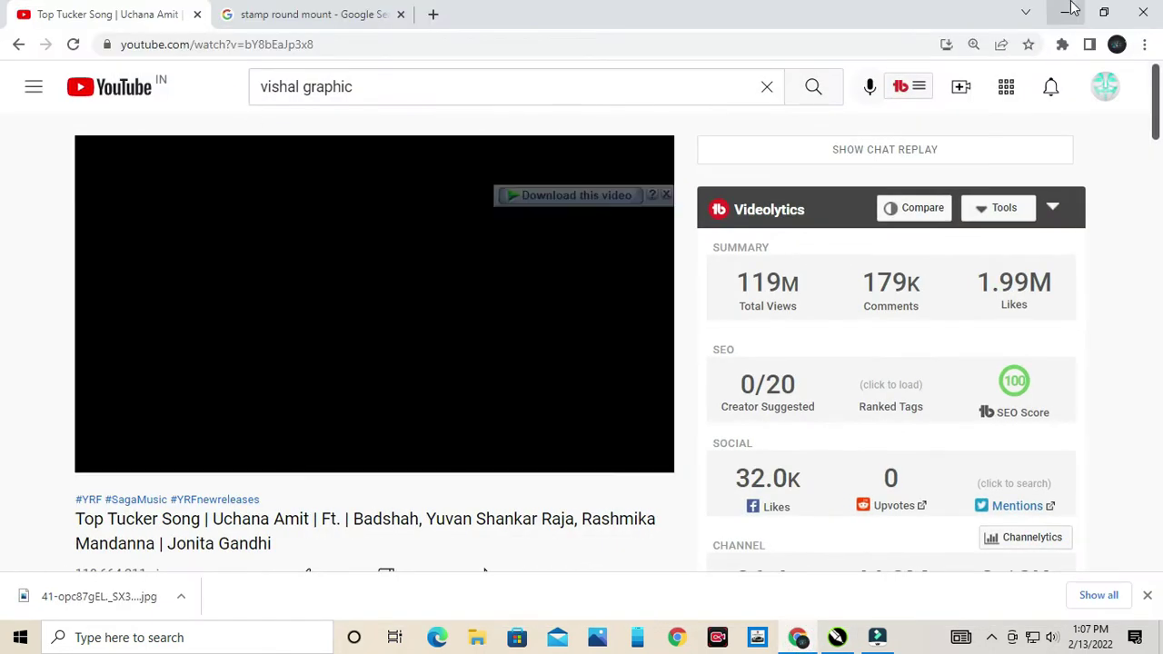
{"action": "left_click", "coordinate": [1064, 12]}
{"action": "left_click", "coordinate": [708, 309]}
- Change the address text to title case: 'Indirapuri, Loni, Ghaziabad-201102'
{"action": "scroll", "coordinate": [325, 527], "scroll_direction": "up", "scroll_amount": 3}
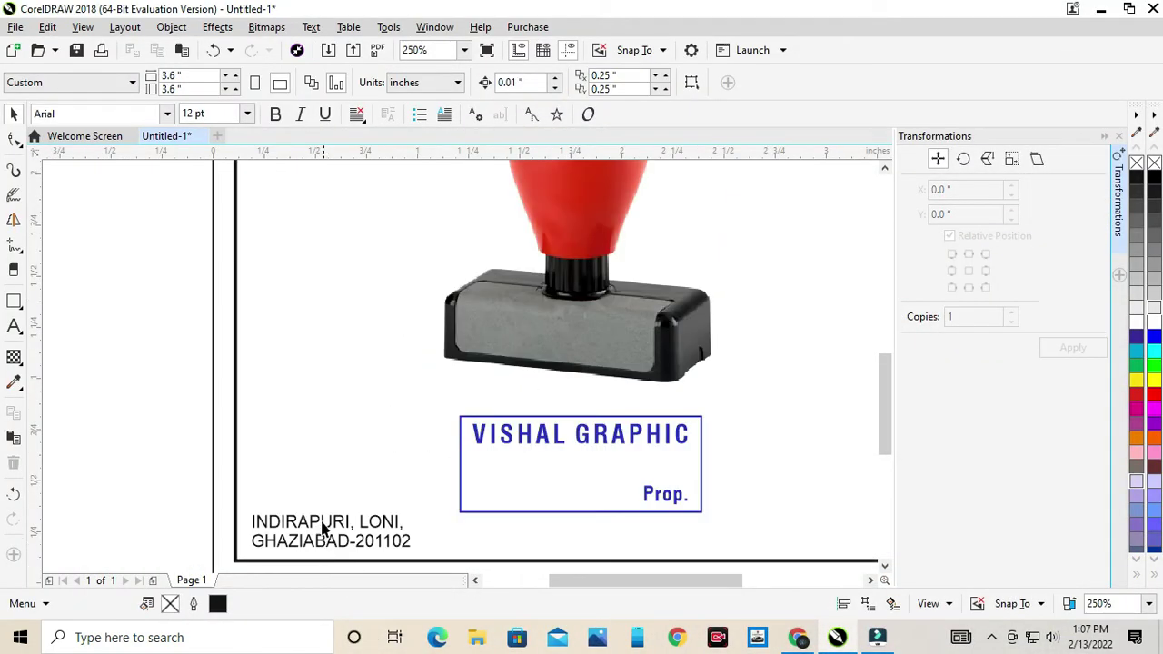
{"action": "scroll", "coordinate": [337, 550], "scroll_direction": "down", "scroll_amount": 3}
{"action": "scroll", "coordinate": [337, 485], "scroll_direction": "up", "scroll_amount": 7}
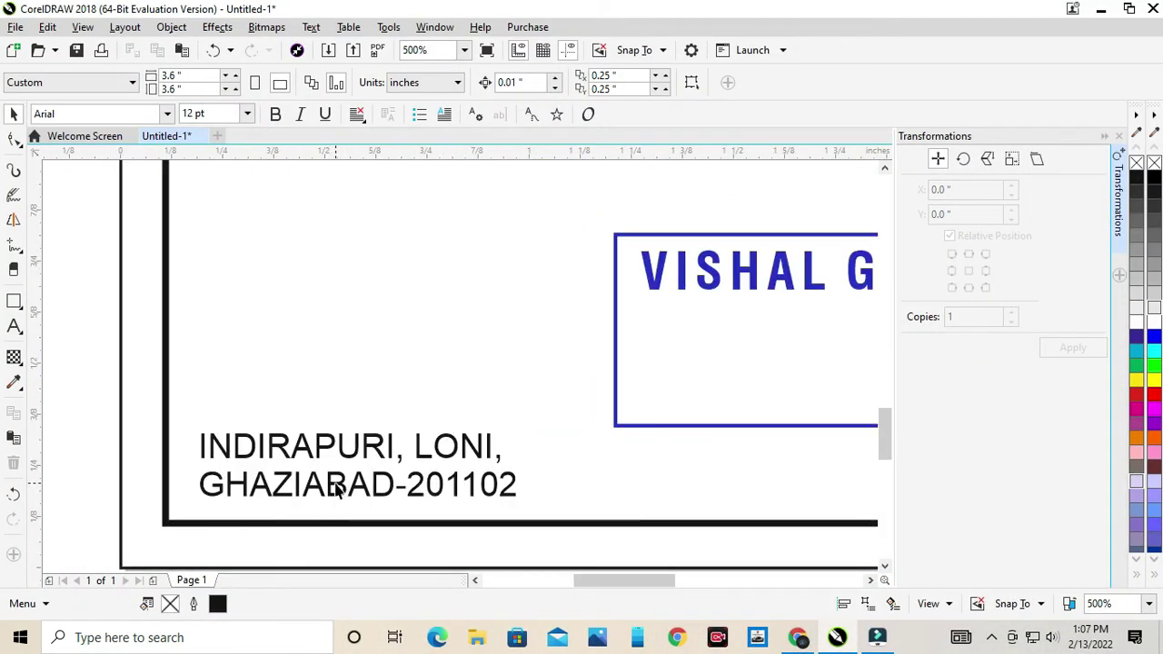
{"action": "double_click", "coordinate": [335, 485]}
{"action": "triple_click", "coordinate": [336, 485]}
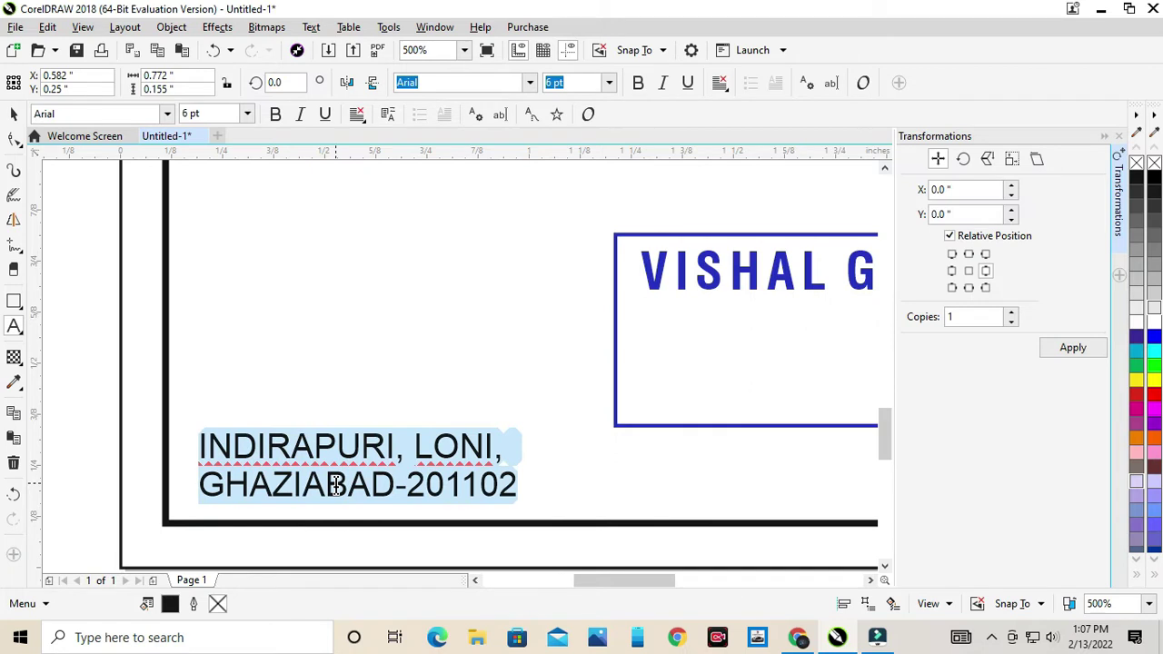
{"action": "key", "text": "shift+F3"}
{"action": "key", "text": "Return"}
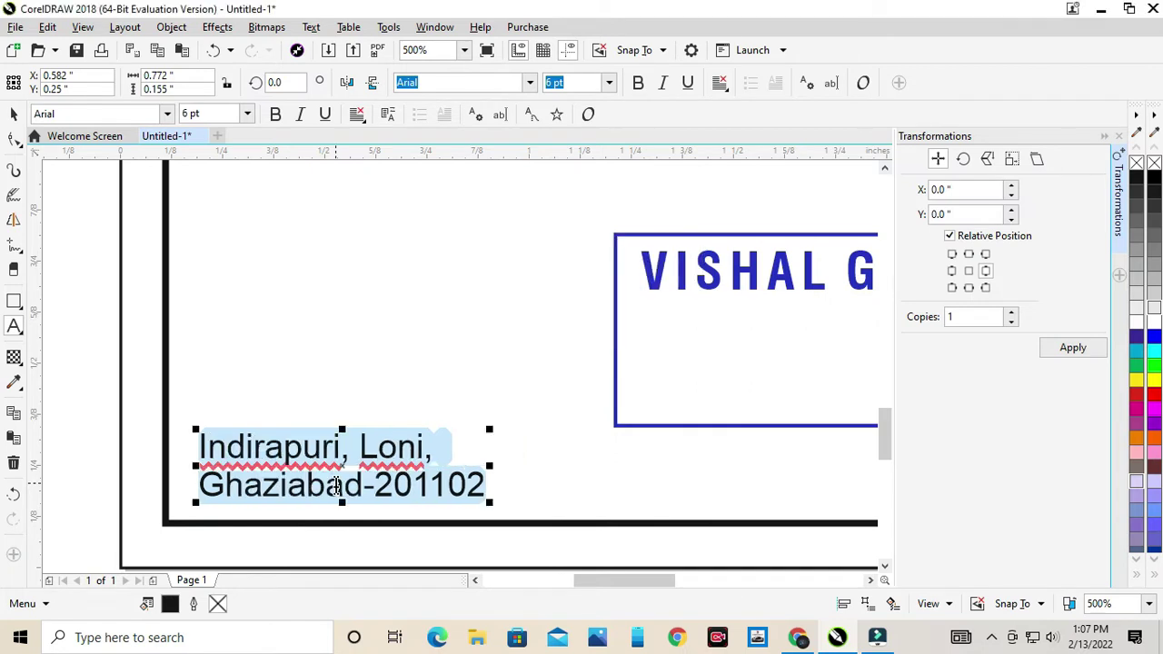
{"action": "key", "text": "Escape"}
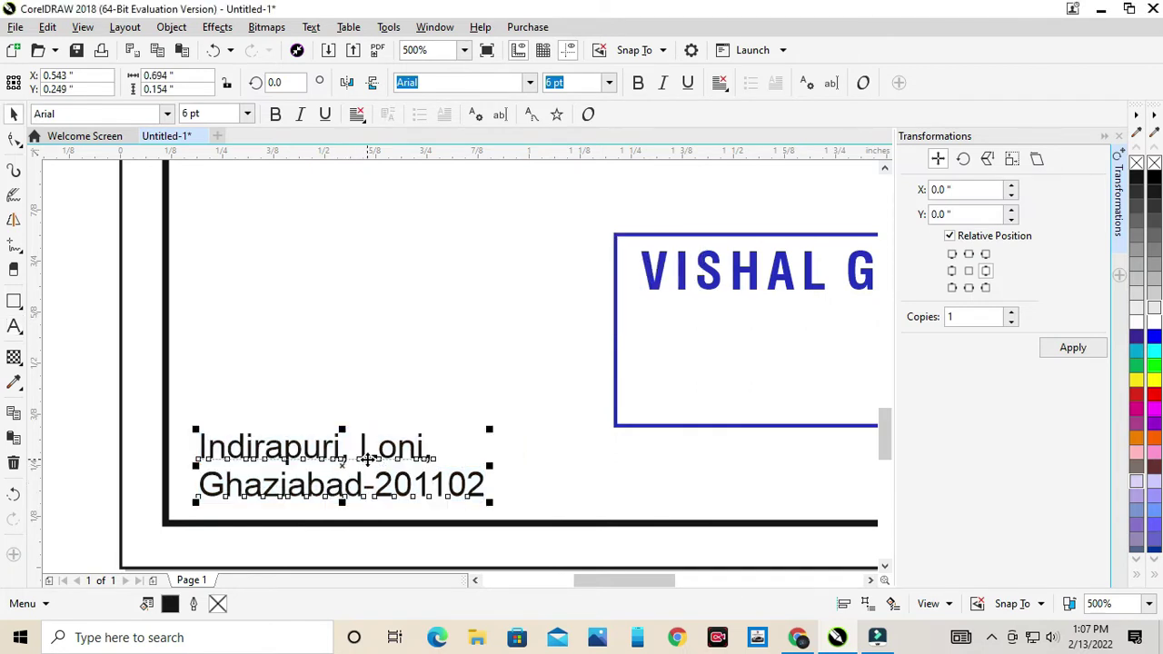
- Increase the line spacing between the two address lines with the Shape tool
{"action": "key", "text": "F10"}
{"action": "left_click_drag", "start_coordinate": [194, 506], "coordinate": [195, 511]}
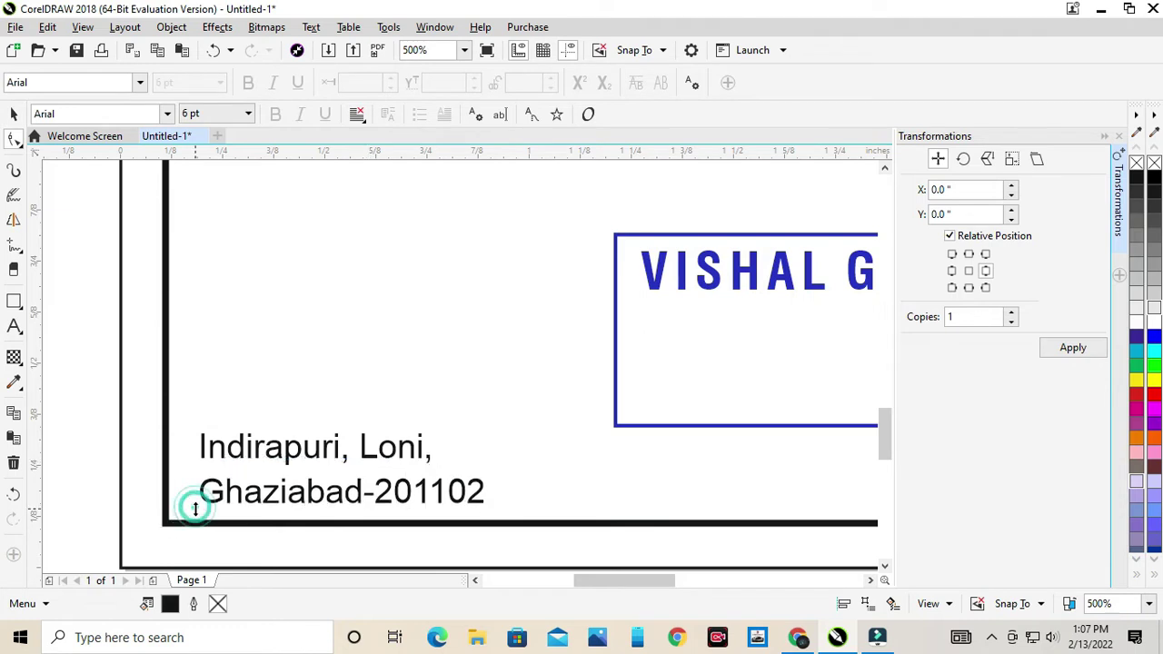
{"action": "key", "text": "space"}
{"action": "left_click_drag", "start_coordinate": [319, 459], "coordinate": [305, 459]}
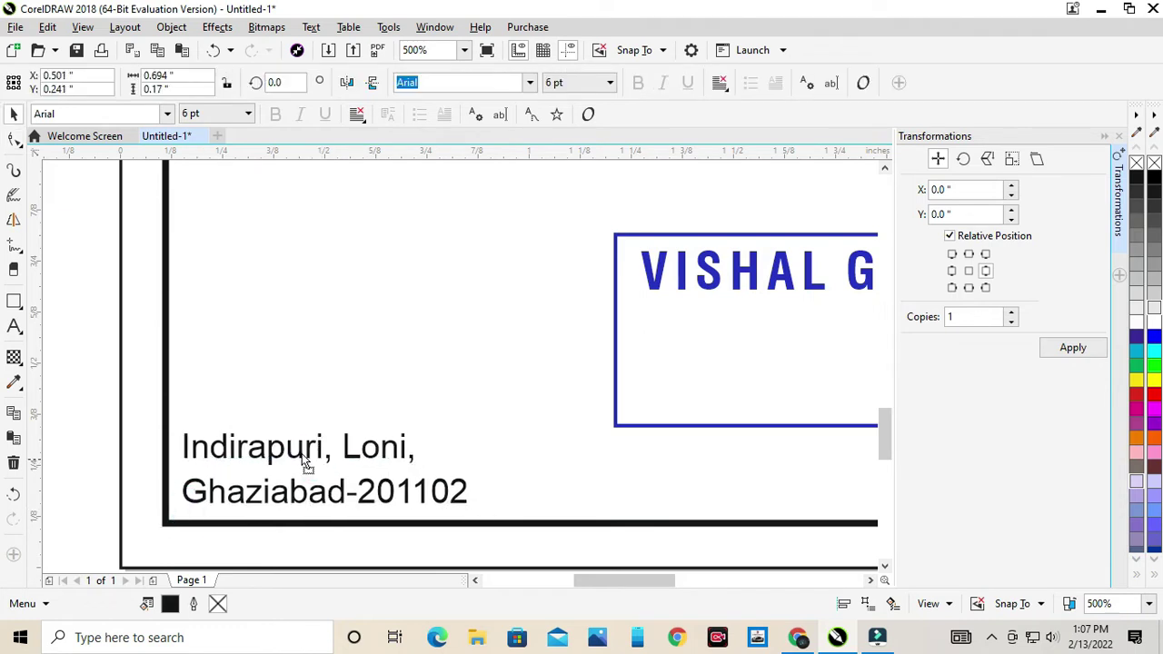
{"action": "left_click", "coordinate": [317, 371]}
{"action": "key", "text": "shift+F4"}
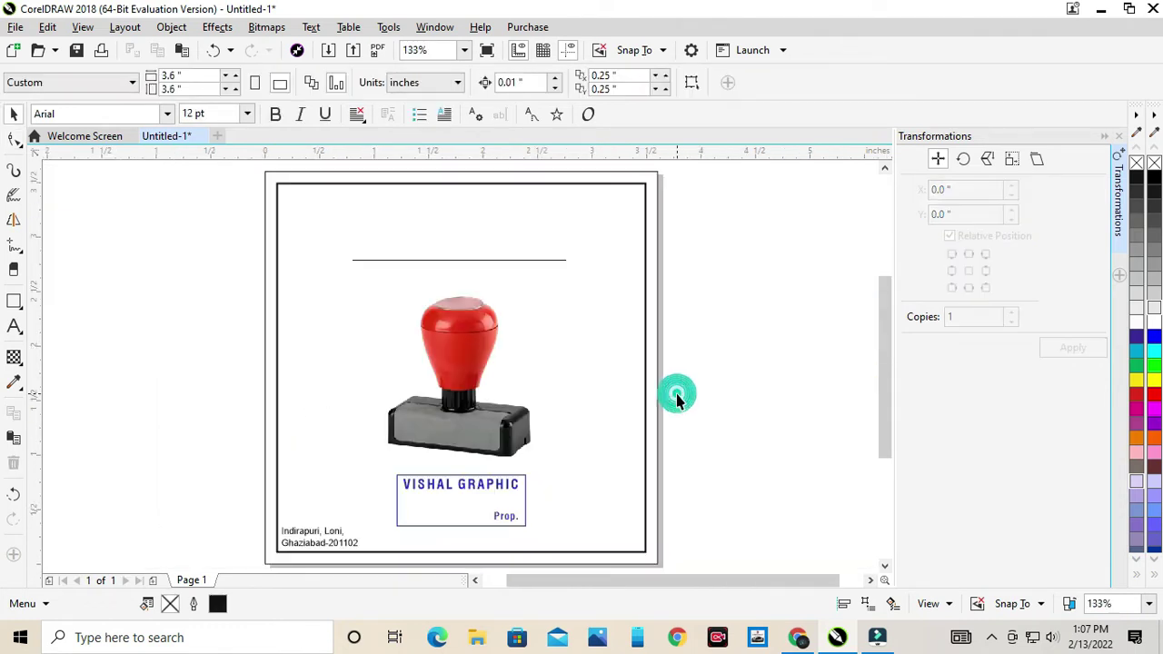
{"action": "scroll", "coordinate": [405, 190], "scroll_direction": "up", "scroll_amount": 2}
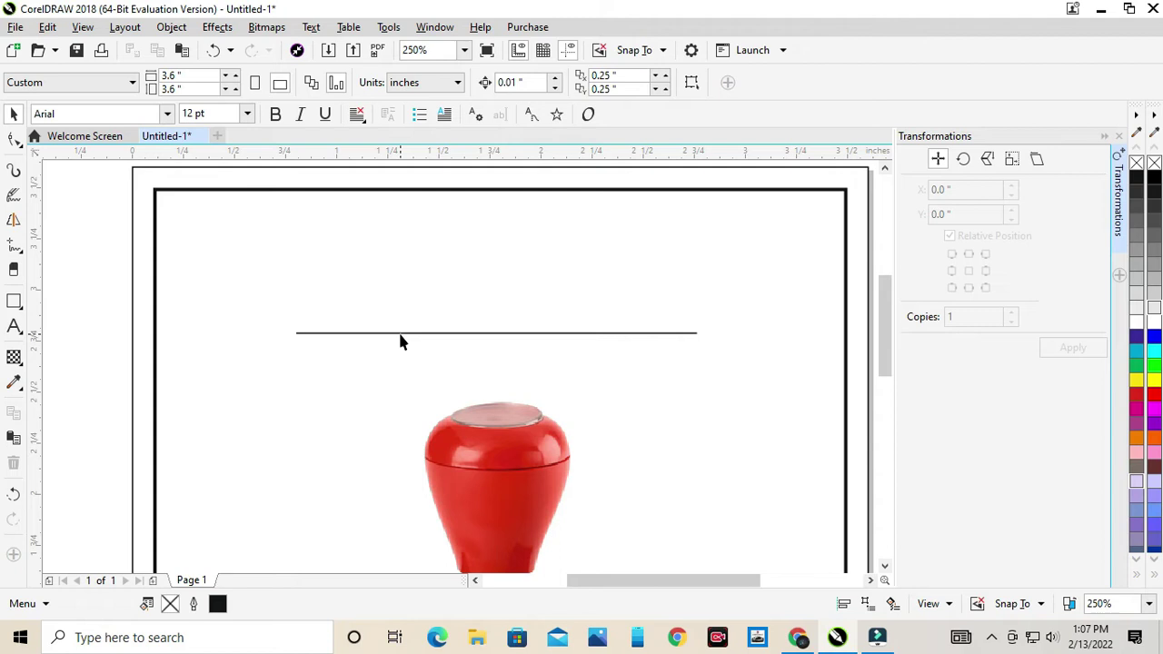
- Give the horizontal line above the stamp a 1.2 pt outline width
{"action": "left_click", "coordinate": [401, 336]}
{"action": "left_click", "coordinate": [402, 334]}
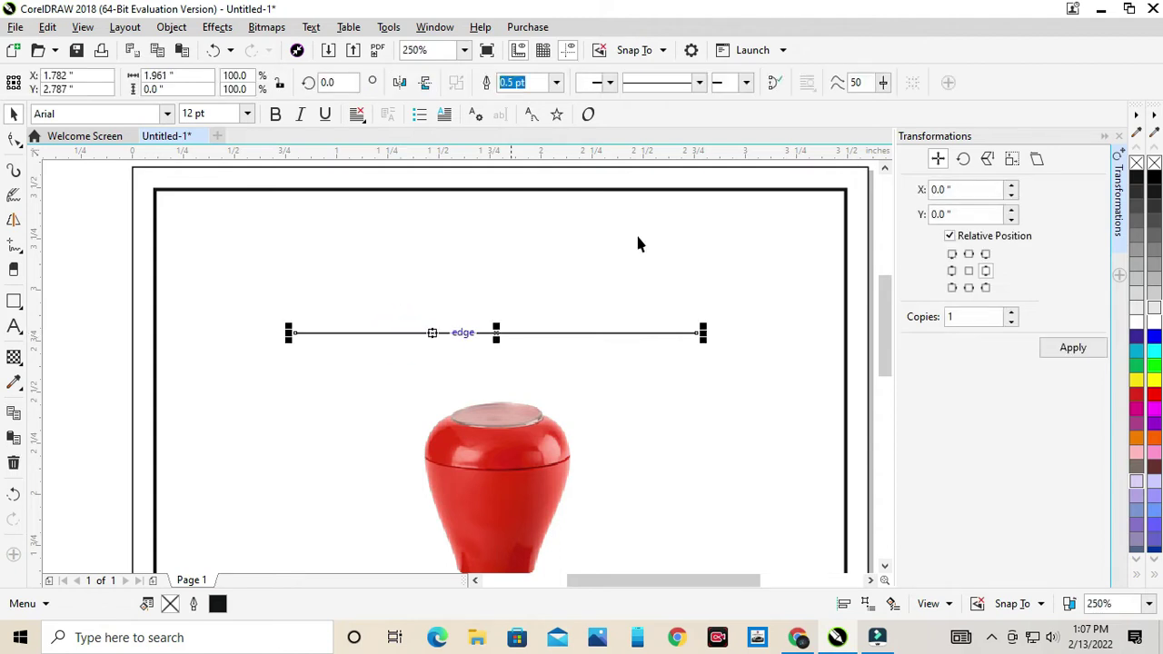
{"action": "left_click", "coordinate": [556, 82]}
{"action": "type", "text": "1"}
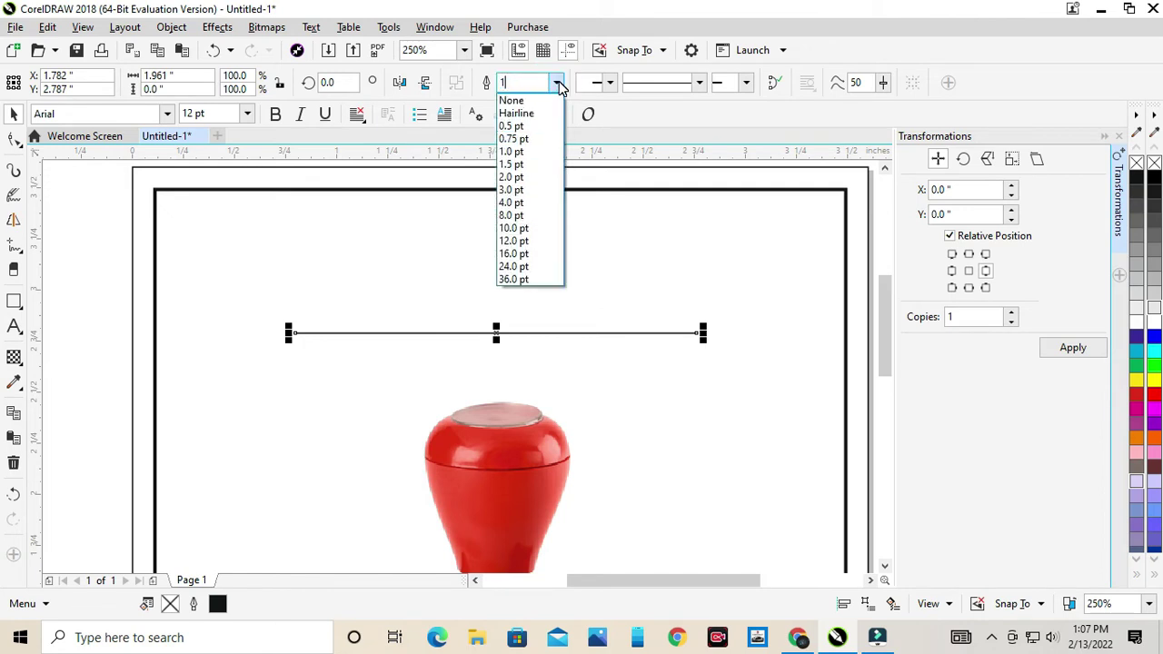
{"action": "left_click", "coordinate": [557, 82]}
{"action": "type", "text": ".2 pt"}
{"action": "key", "text": "shift+F4"}
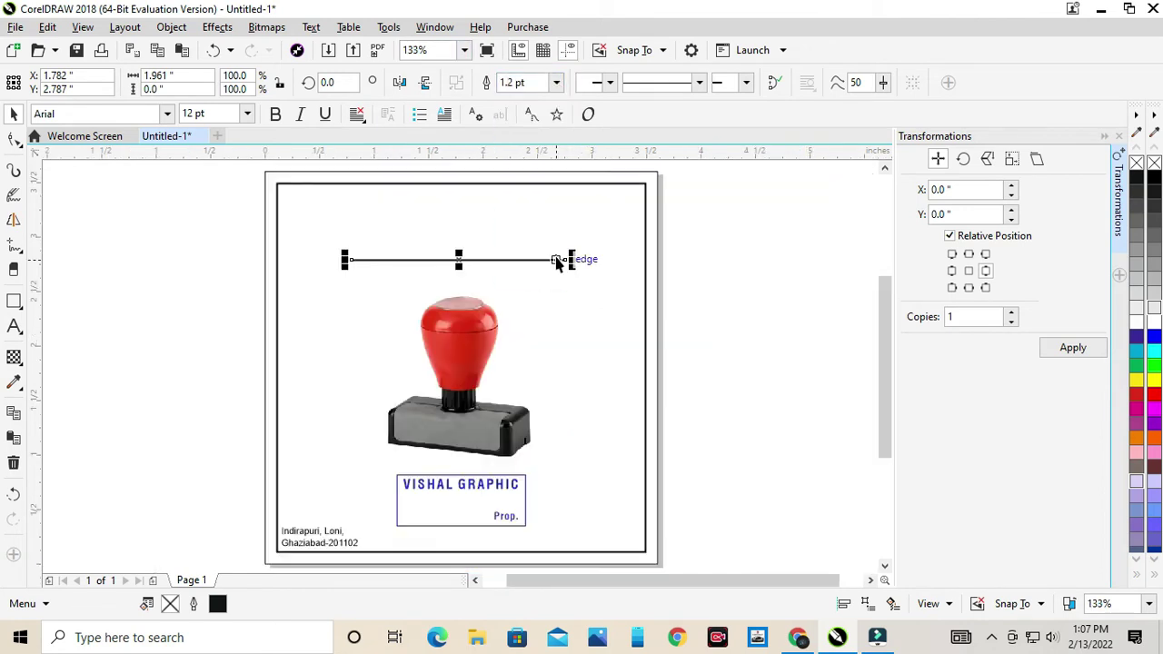
{"action": "scroll", "coordinate": [556, 261], "scroll_direction": "up", "scroll_amount": 3}
- Shorten the line to about 1.55 inches, centred over the stamp image
{"action": "left_click_drag", "start_coordinate": [587, 262], "coordinate": [548, 353]}
{"action": "key", "text": "shift+F4"}
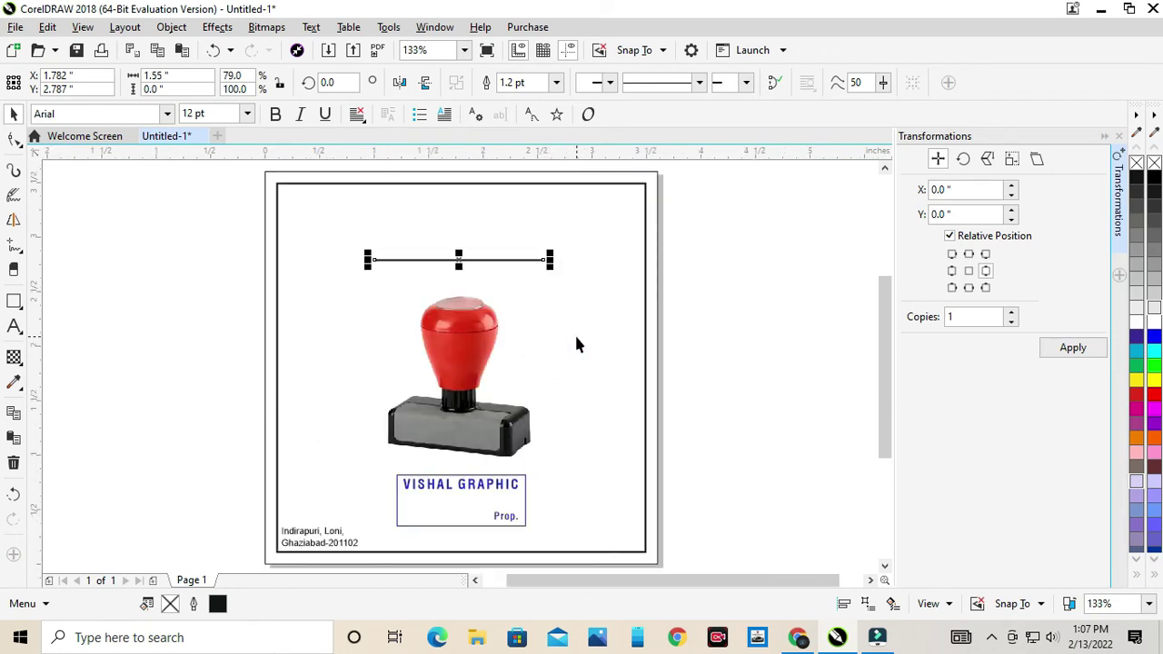
{"action": "left_click", "coordinate": [562, 407]}
{"action": "scroll", "coordinate": [535, 398], "scroll_direction": "down", "scroll_amount": 2}
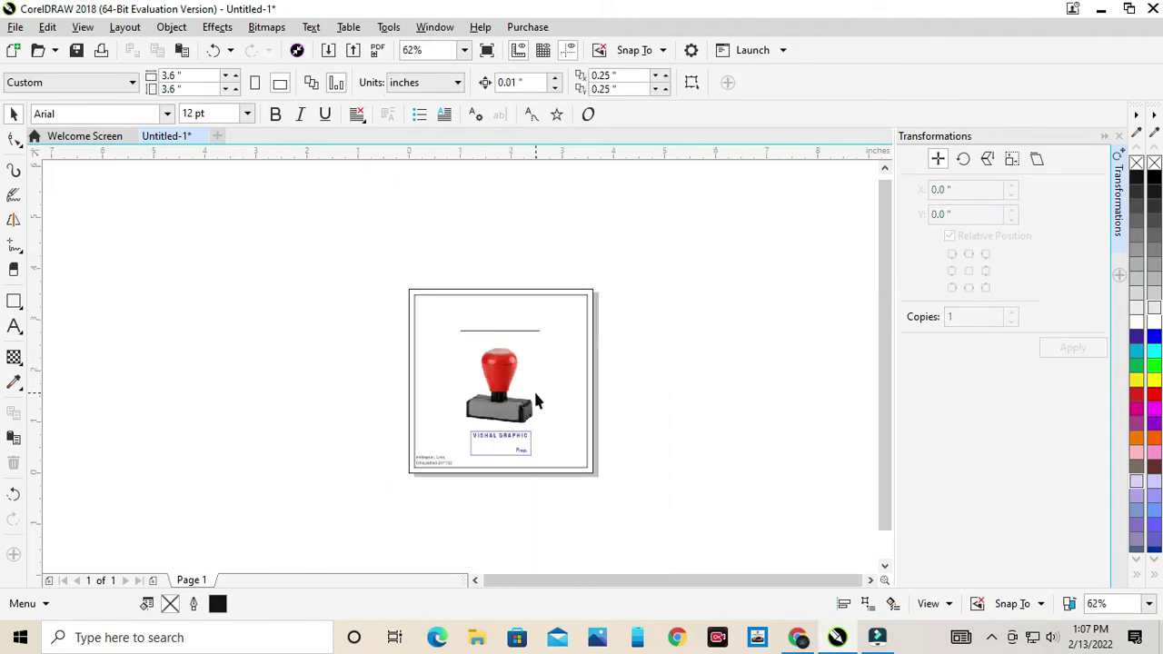
{"action": "scroll", "coordinate": [467, 481], "scroll_direction": "up", "scroll_amount": 2}
{"action": "scroll", "coordinate": [506, 437], "scroll_direction": "up", "scroll_amount": 2}
{"action": "key", "text": "shift+F4"}
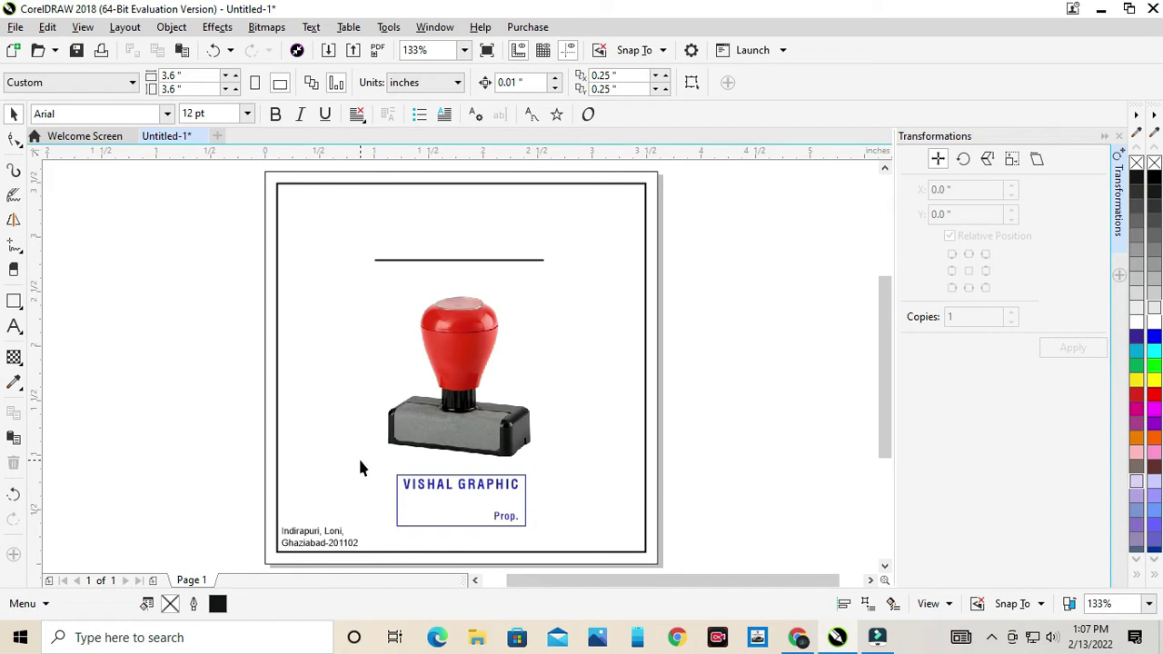
{"action": "scroll", "coordinate": [483, 470], "scroll_direction": "down", "scroll_amount": 2}
{"action": "scroll", "coordinate": [483, 478], "scroll_direction": "down", "scroll_amount": 1}
{"action": "scroll", "coordinate": [483, 480], "scroll_direction": "up", "scroll_amount": 3}
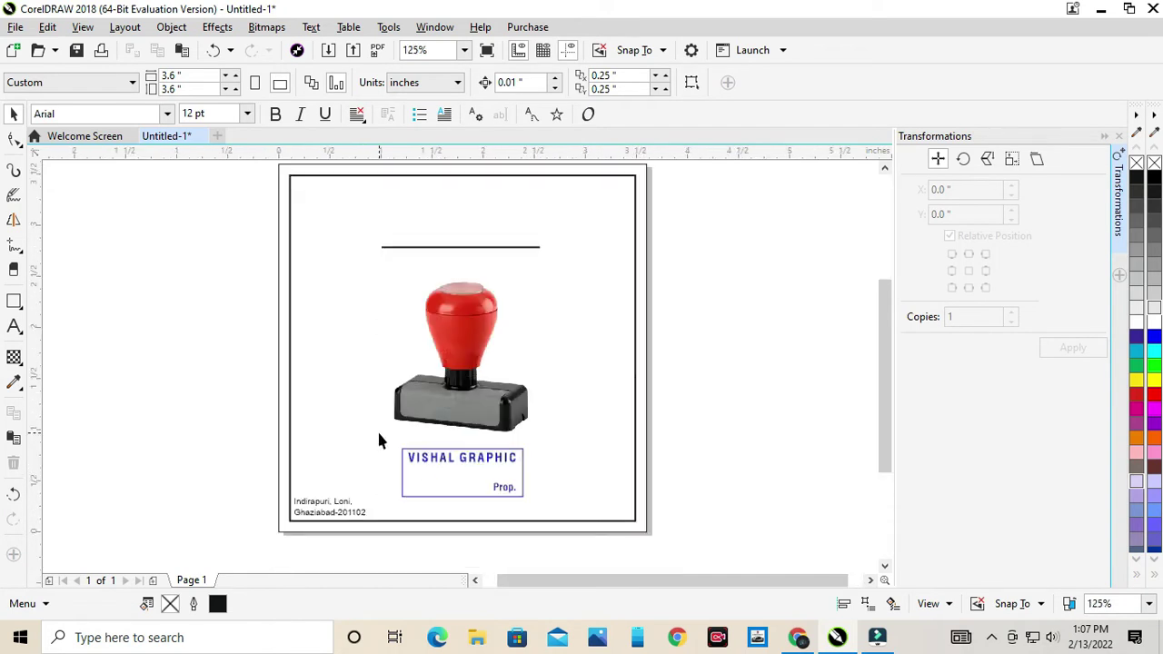
{"action": "left_click_drag", "start_coordinate": [364, 416], "coordinate": [557, 524]}
{"action": "scroll", "coordinate": [425, 469], "scroll_direction": "up", "scroll_amount": 2}
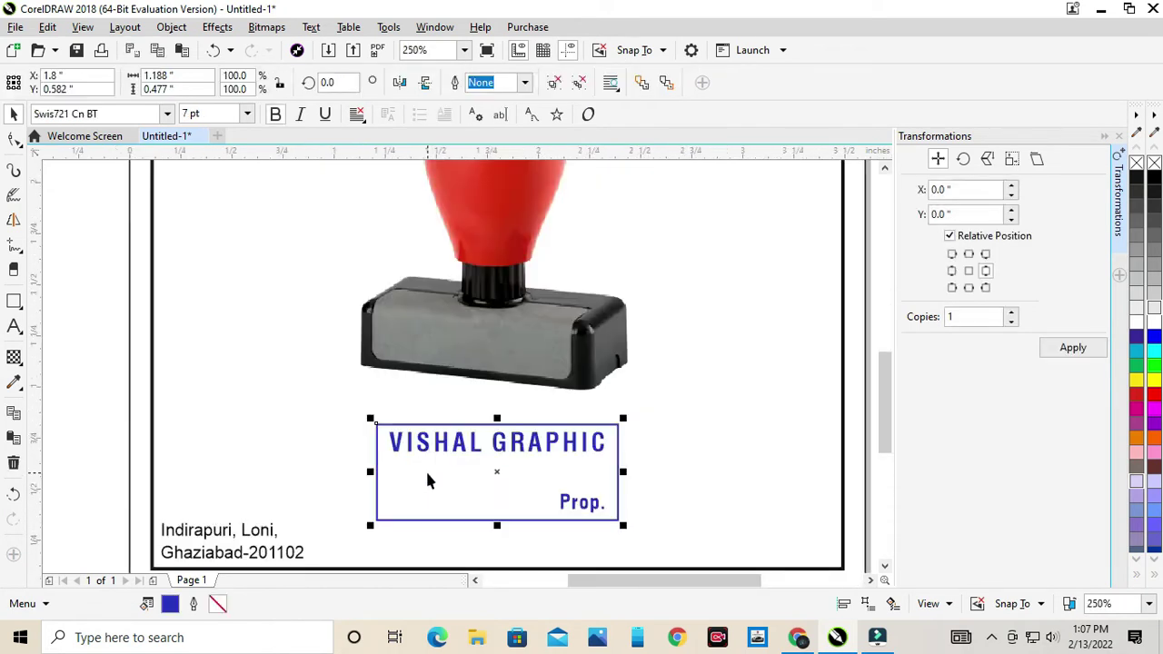
- Rotate the VISHAL GRAPHIC label box 180° and nudge it back into place beneath the stamp
{"action": "left_click", "coordinate": [473, 439]}
{"action": "left_click", "coordinate": [340, 83]}
{"action": "type", "text": "1"}
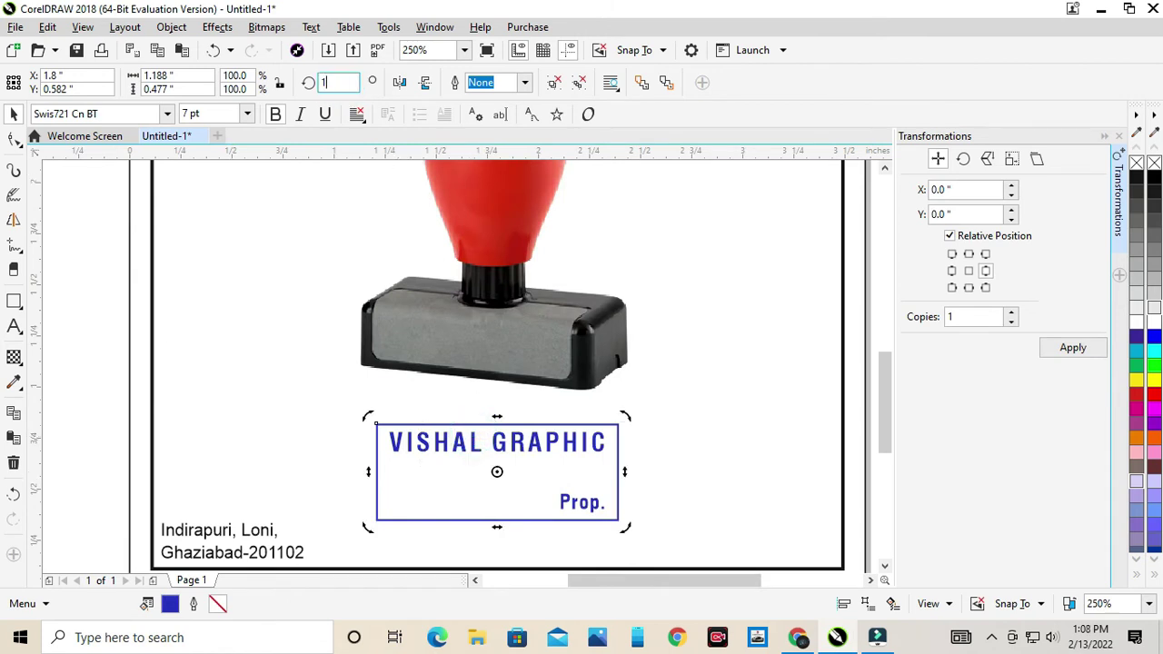
{"action": "type", "text": "80"}
{"action": "key", "text": "Return"}
{"action": "left_click_drag", "start_coordinate": [478, 492], "coordinate": [472, 501]}
{"action": "left_click", "coordinate": [487, 493]}
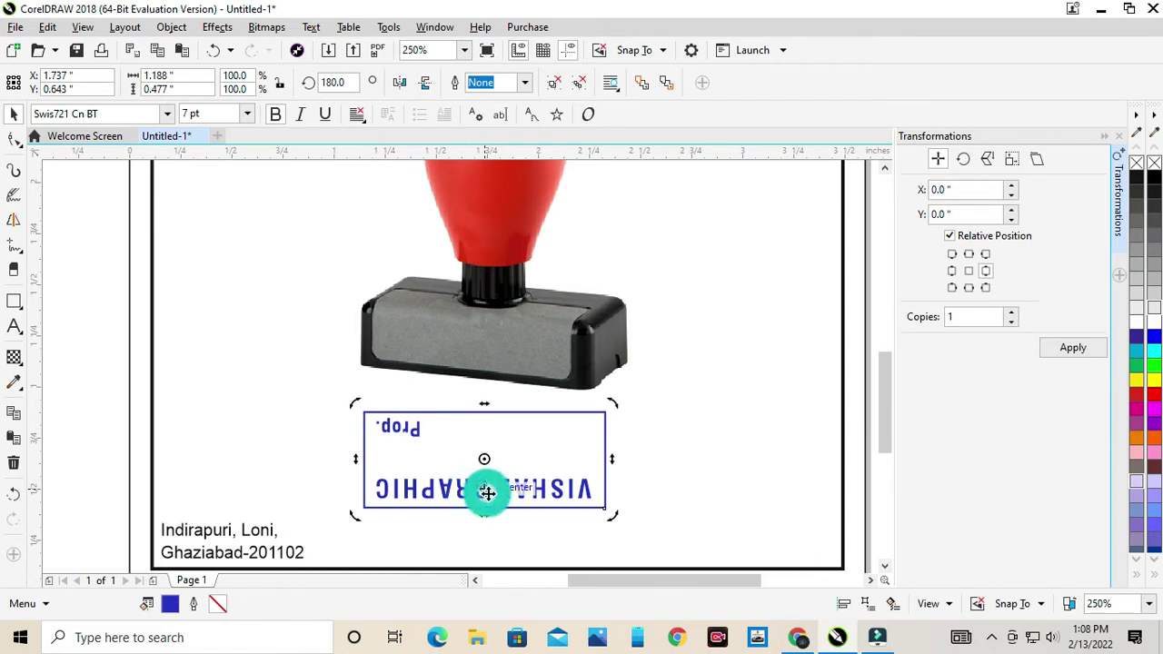
{"action": "left_click", "coordinate": [14, 357]}
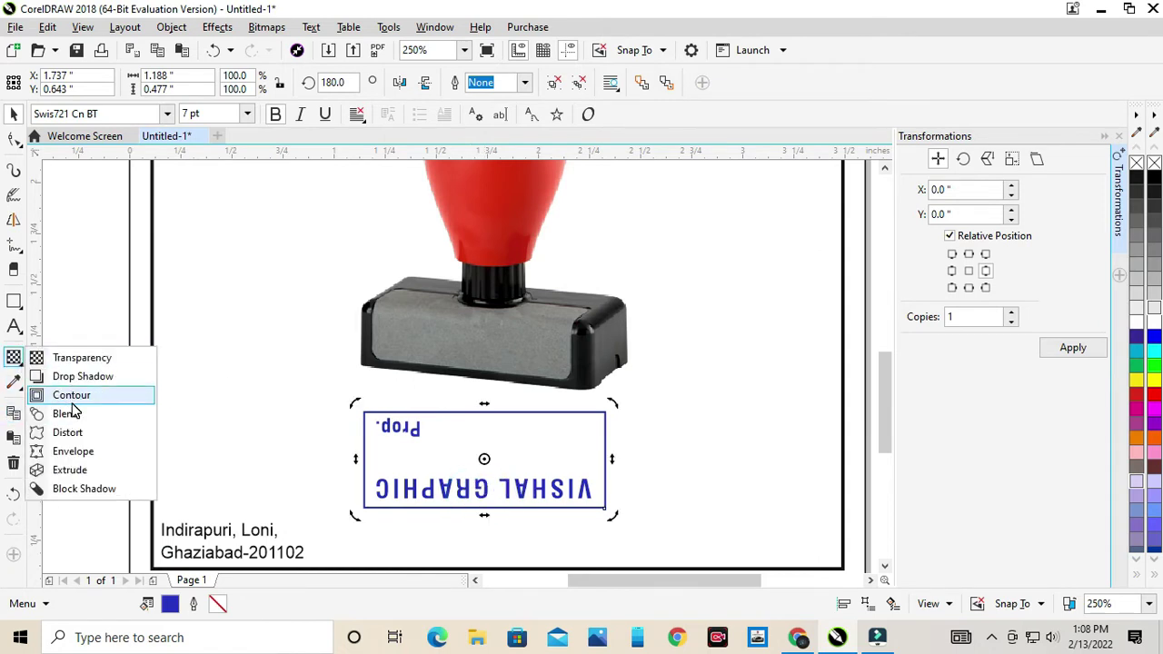
- Apply an envelope to the upside-down label box with straight-line edges
{"action": "left_click", "coordinate": [72, 451]}
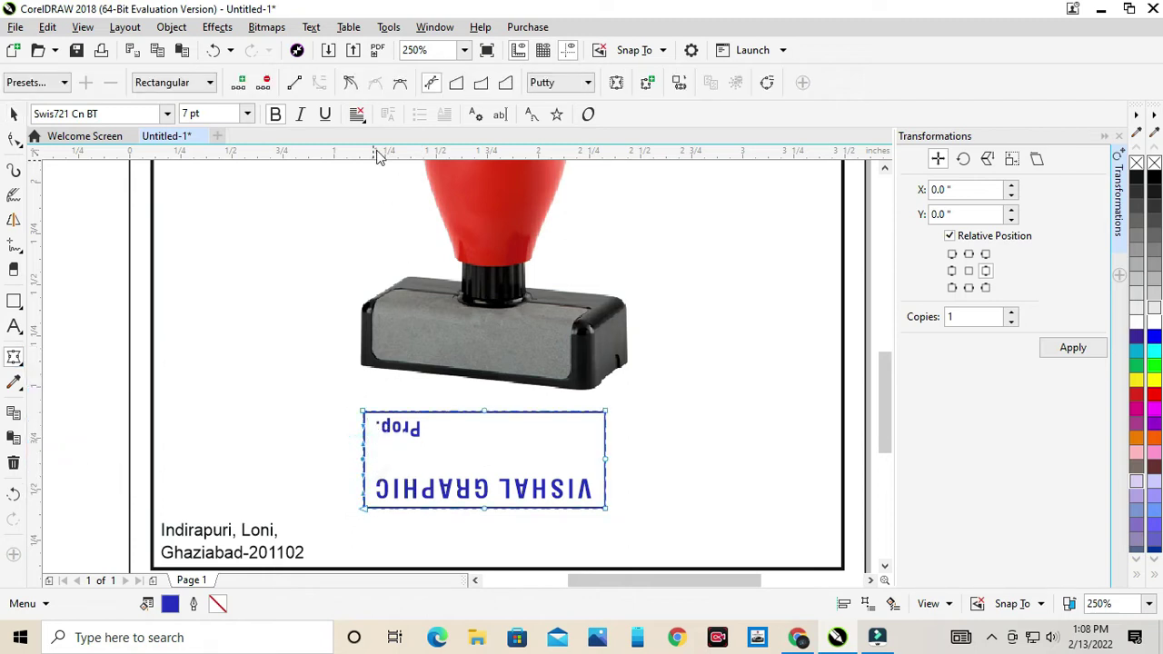
{"action": "left_click", "coordinate": [296, 82]}
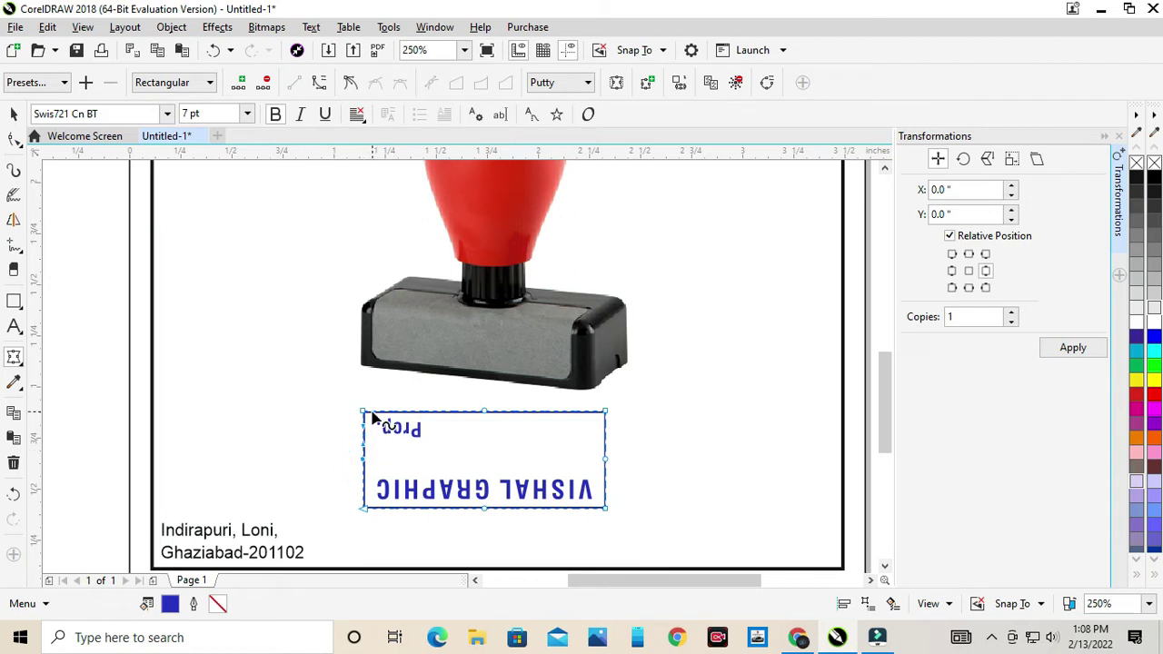
{"action": "left_click", "coordinate": [374, 416]}
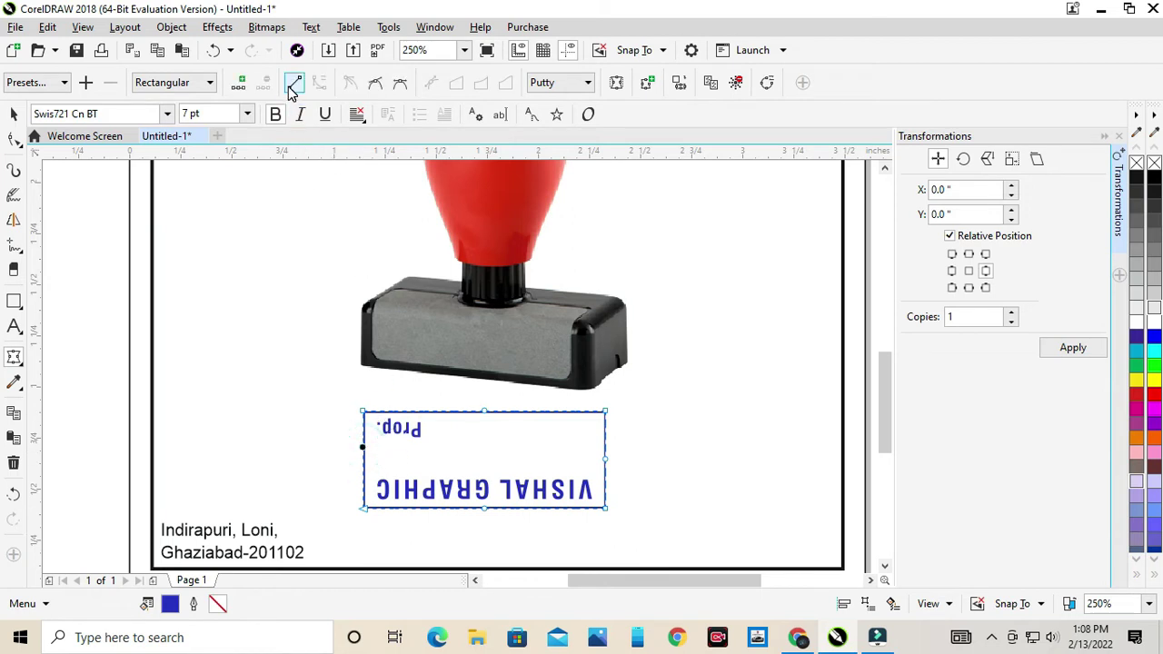
{"action": "key", "text": "ctrl+a"}
- Select the envelope's top-middle node and convert the top edge to a straight line
{"action": "left_click", "coordinate": [600, 469]}
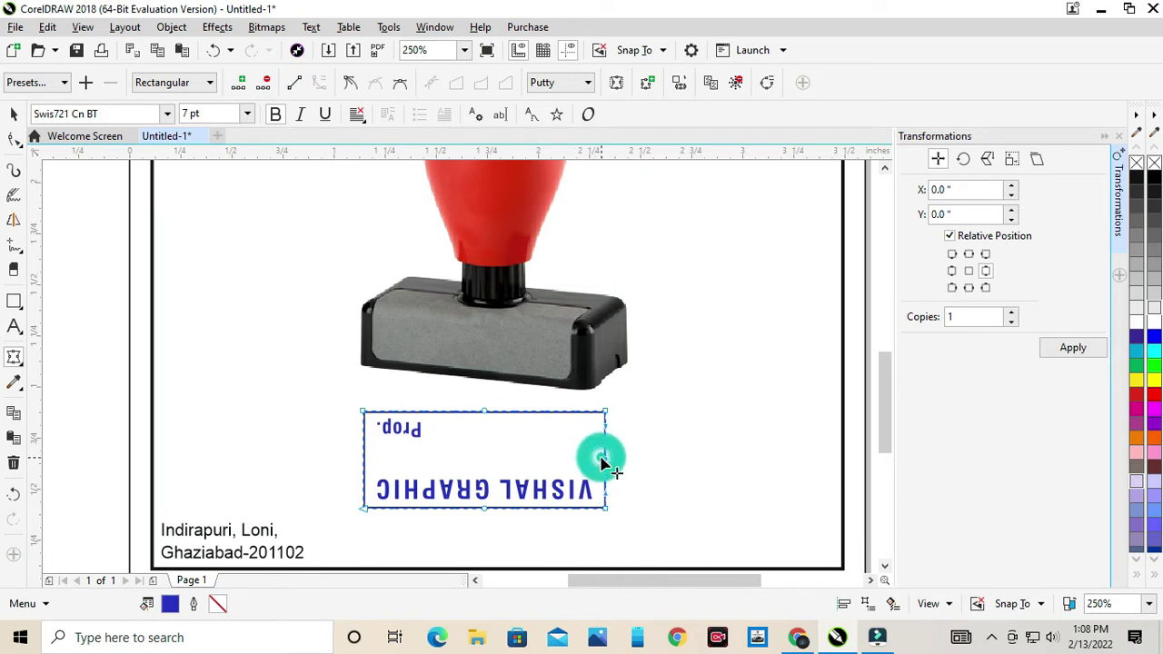
{"action": "left_click", "coordinate": [604, 467]}
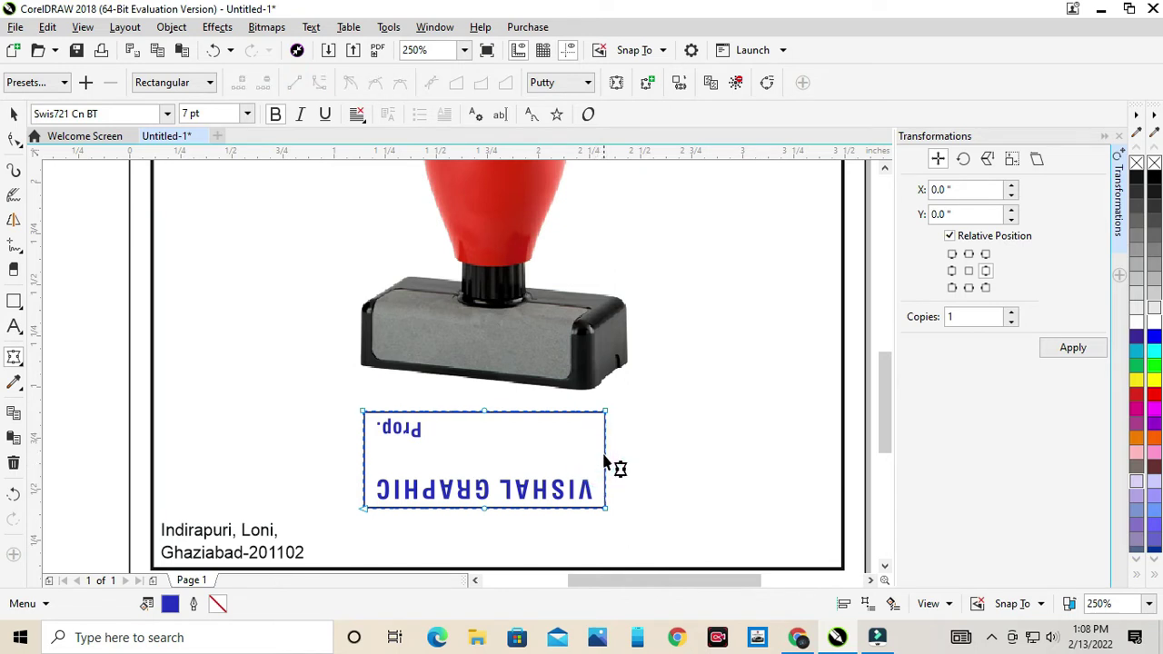
{"action": "left_click", "coordinate": [605, 465]}
{"action": "left_click", "coordinate": [603, 465]}
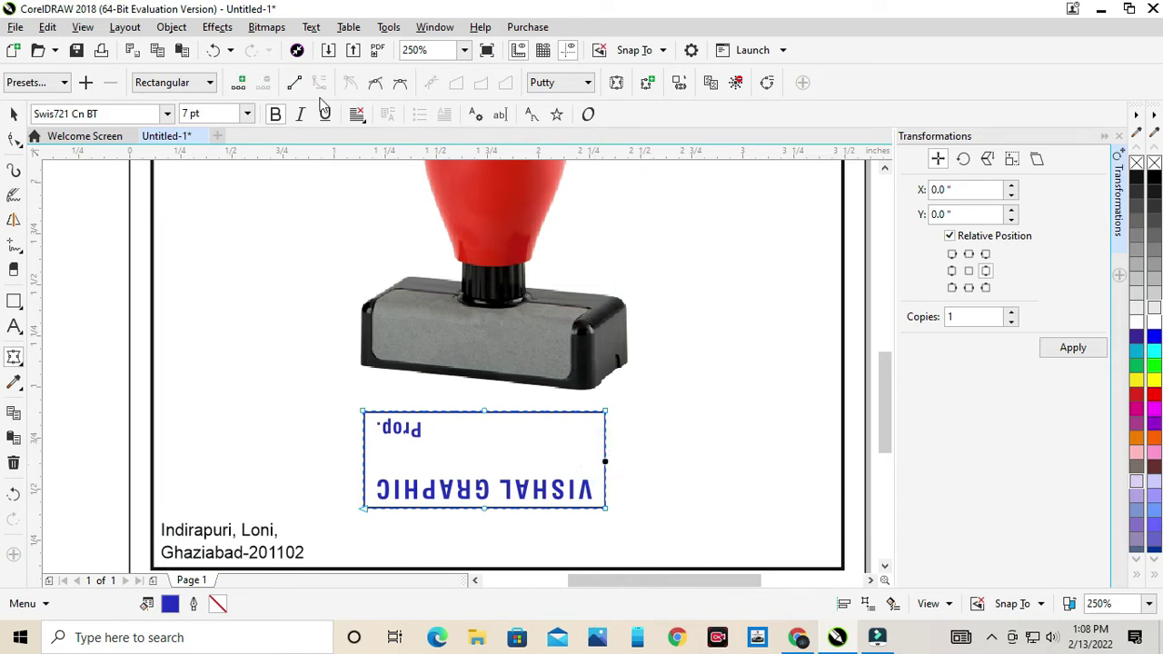
{"action": "left_click", "coordinate": [484, 413]}
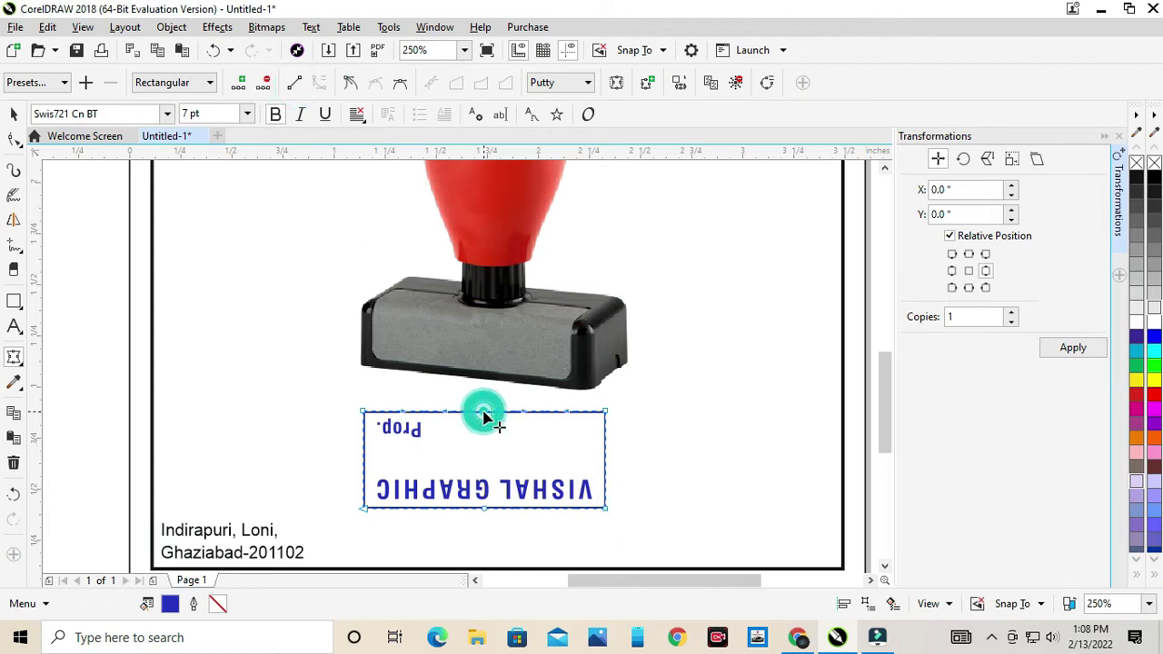
{"action": "left_click", "coordinate": [486, 415]}
{"action": "left_click", "coordinate": [486, 413]}
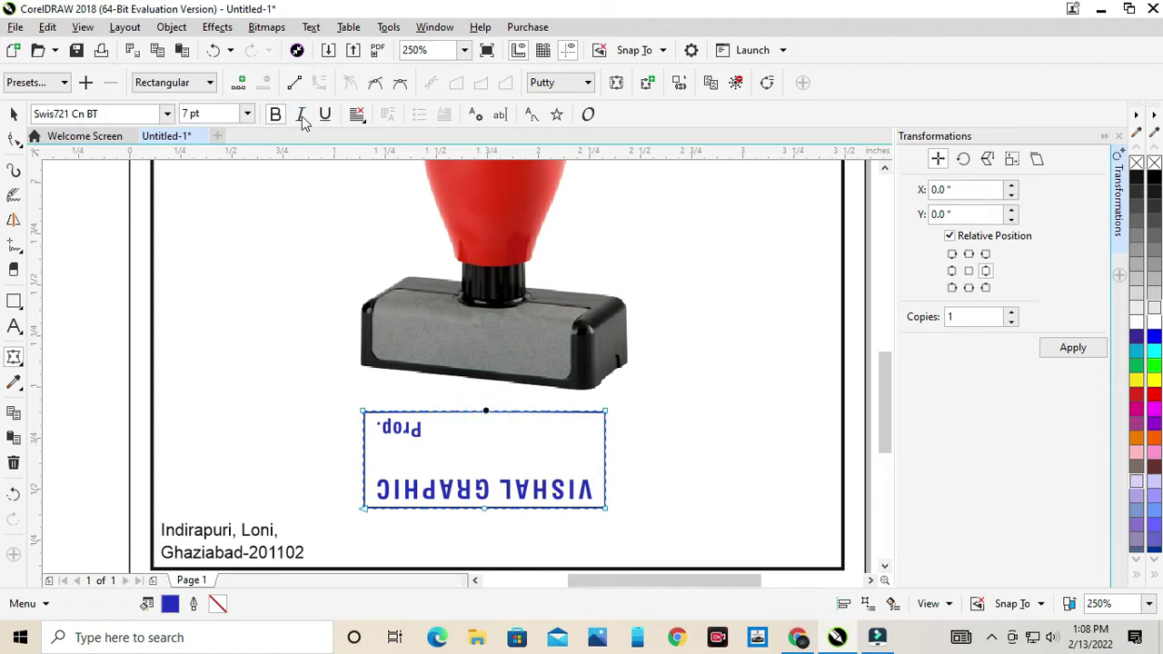
{"action": "left_click", "coordinate": [295, 84]}
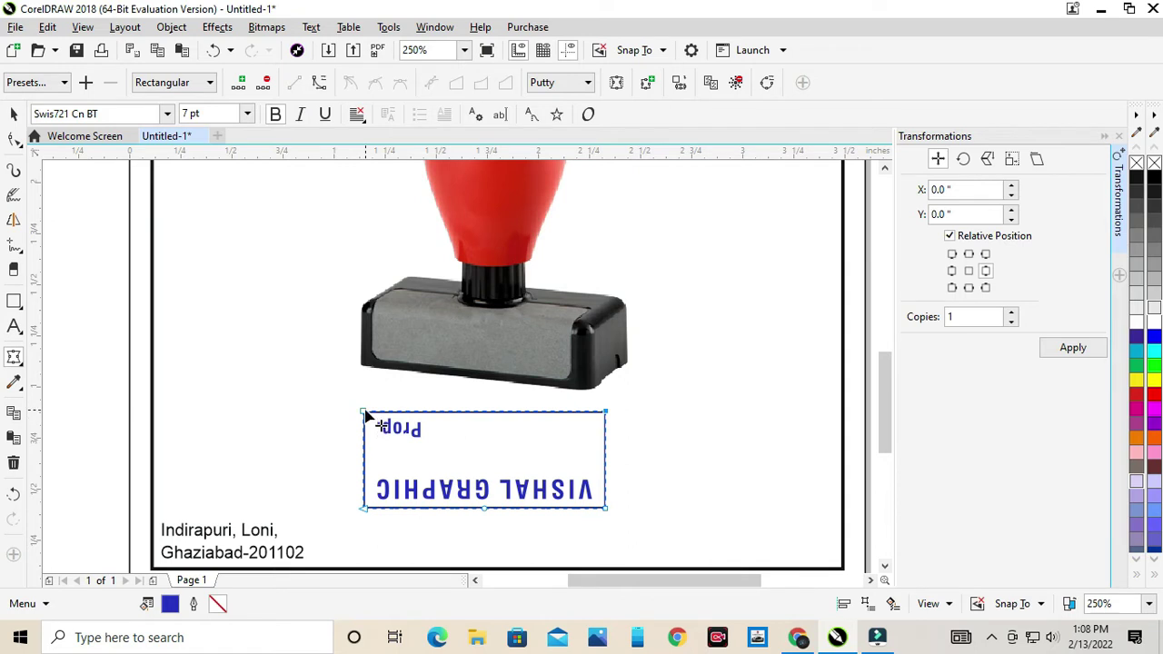
- Draw a thin rectangle about 1.04 × 0.29 inches below the stamp base, overlapping the label's top
{"action": "left_click", "coordinate": [14, 245]}
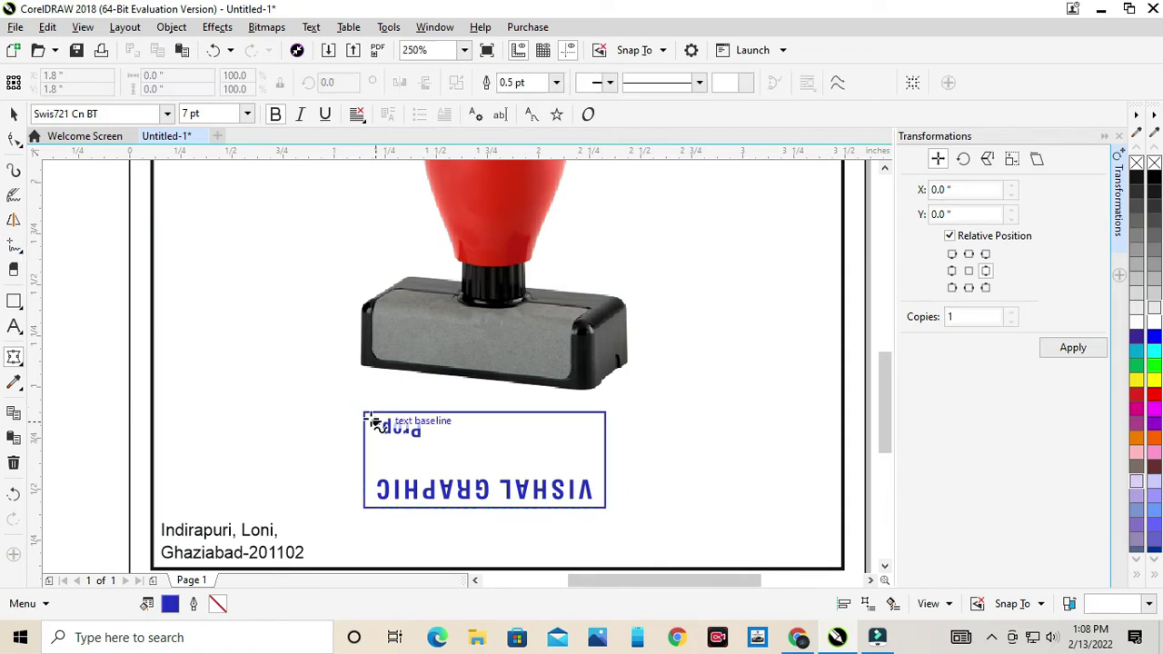
{"action": "left_click", "coordinate": [14, 303]}
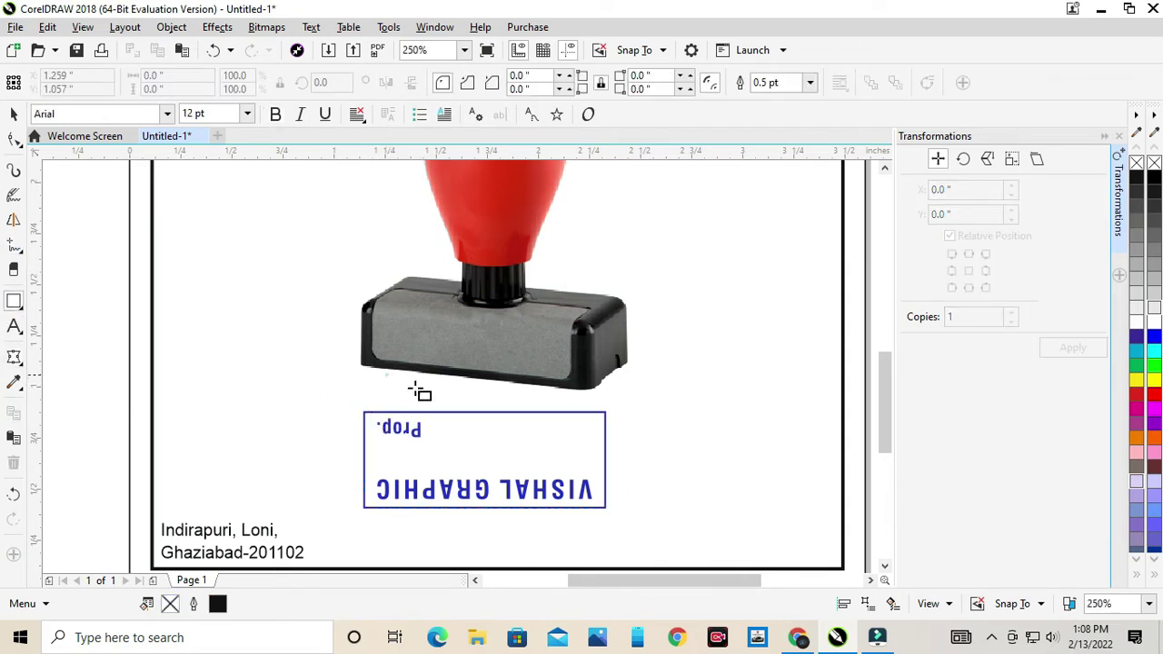
{"action": "left_click_drag", "start_coordinate": [386, 375], "coordinate": [577, 434]}
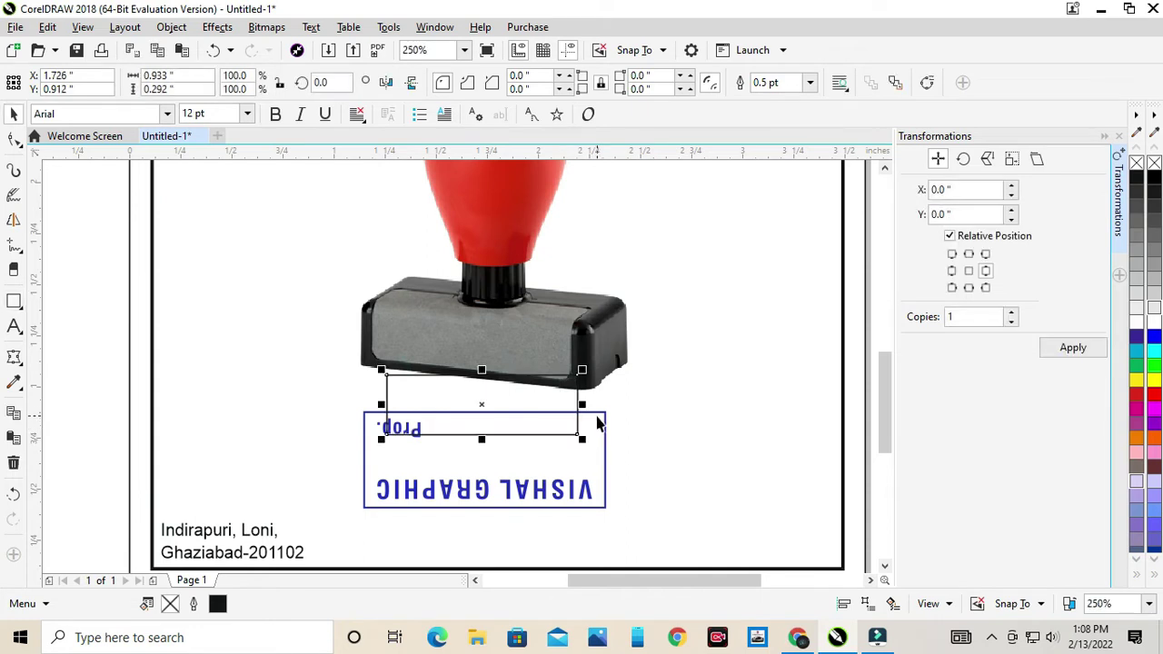
{"action": "left_click", "coordinate": [669, 403]}
{"action": "scroll", "coordinate": [473, 439], "scroll_direction": "up", "scroll_amount": 1}
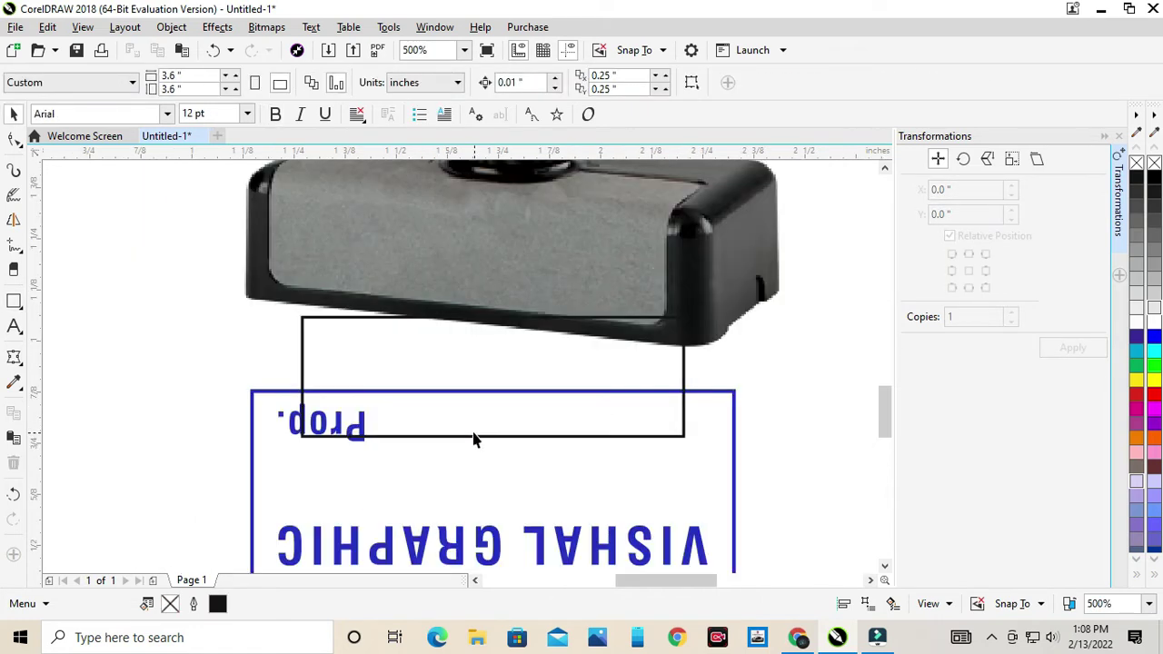
{"action": "left_click", "coordinate": [463, 322]}
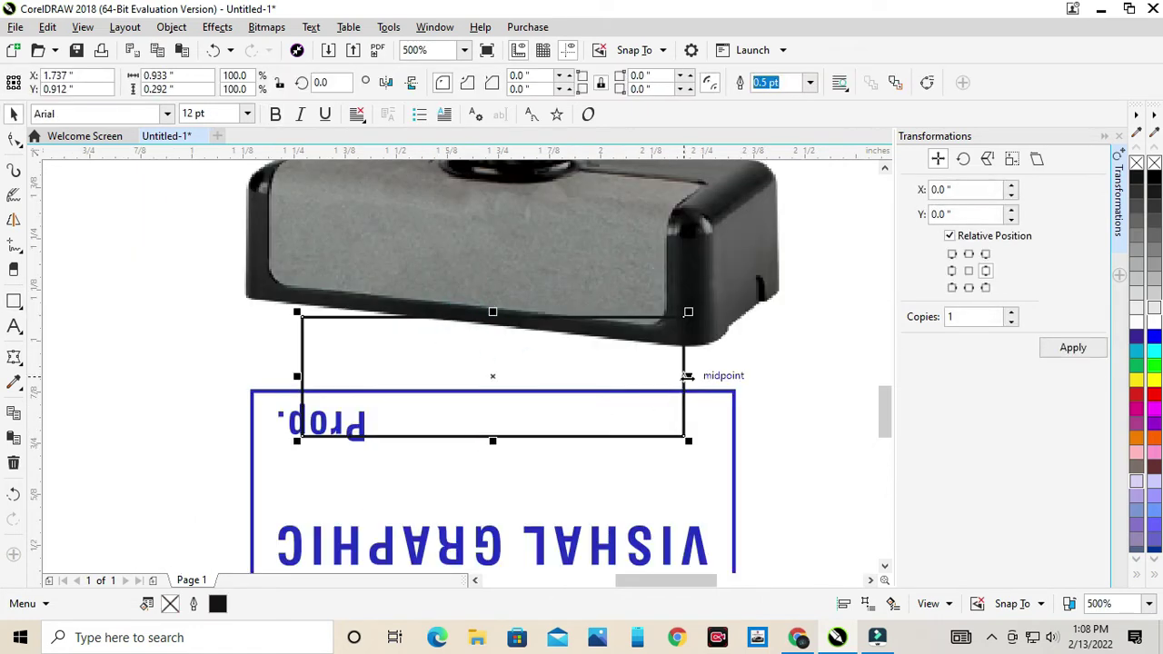
{"action": "left_click_drag", "start_coordinate": [691, 377], "coordinate": [709, 377]}
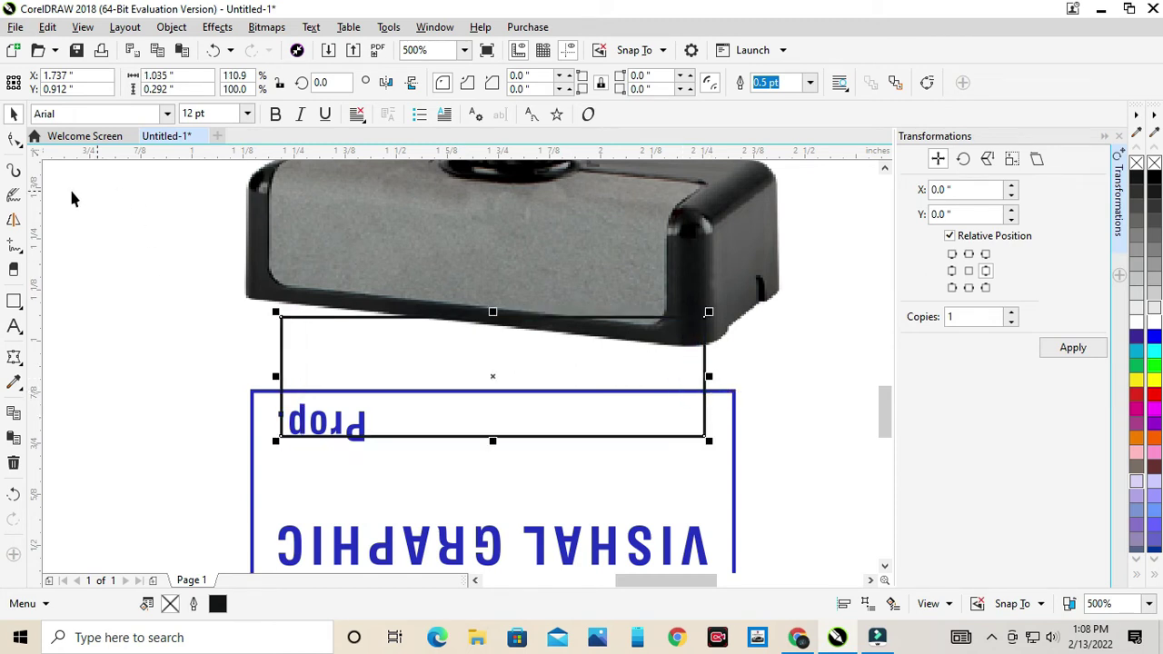
{"action": "left_click", "coordinate": [14, 140]}
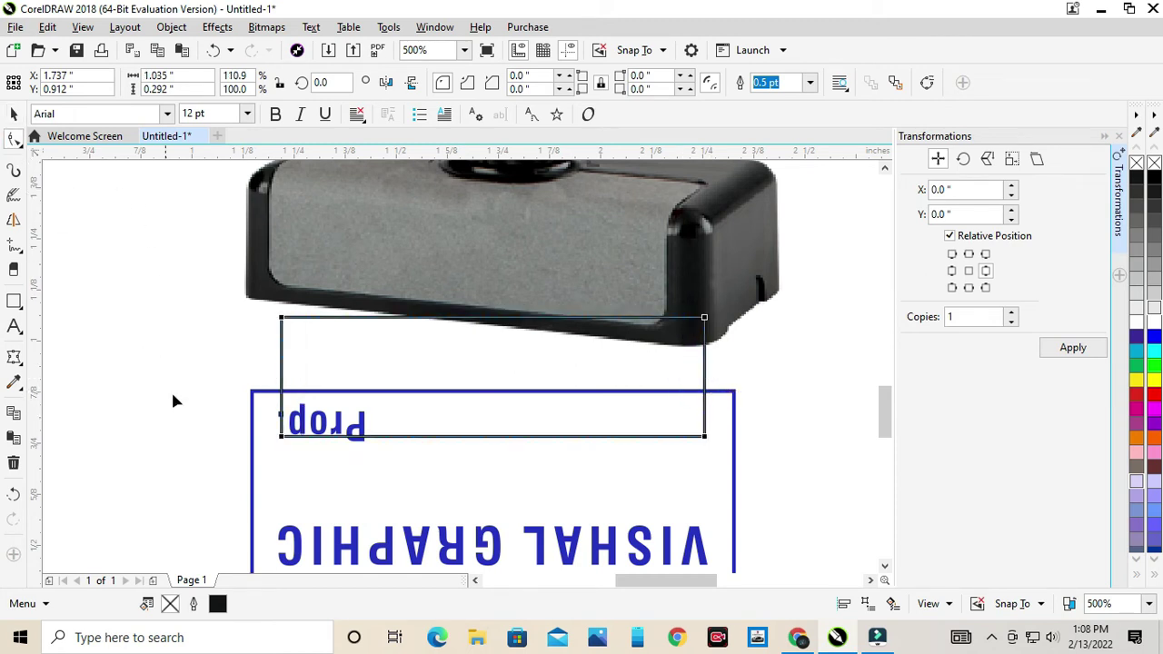
- Envelope the VISHAL GRAPHIC label into a top-narrowed trapezoid and squash it to about 0.24 in tall
{"action": "left_click", "coordinate": [258, 393]}
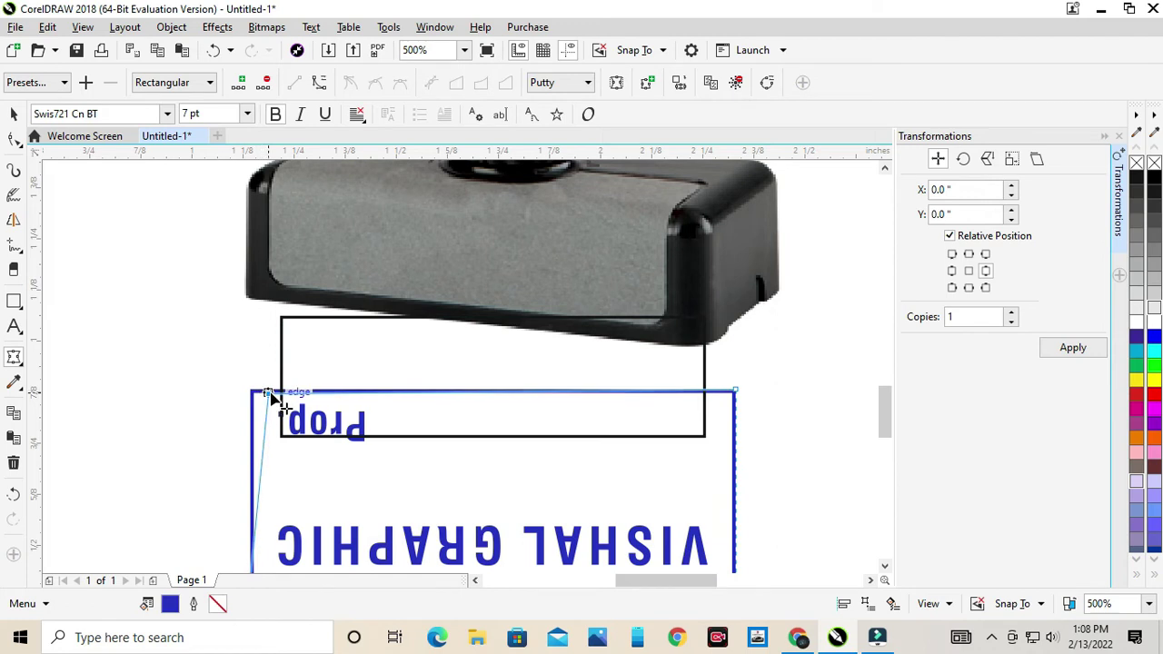
{"action": "left_click_drag", "start_coordinate": [261, 394], "coordinate": [282, 392]}
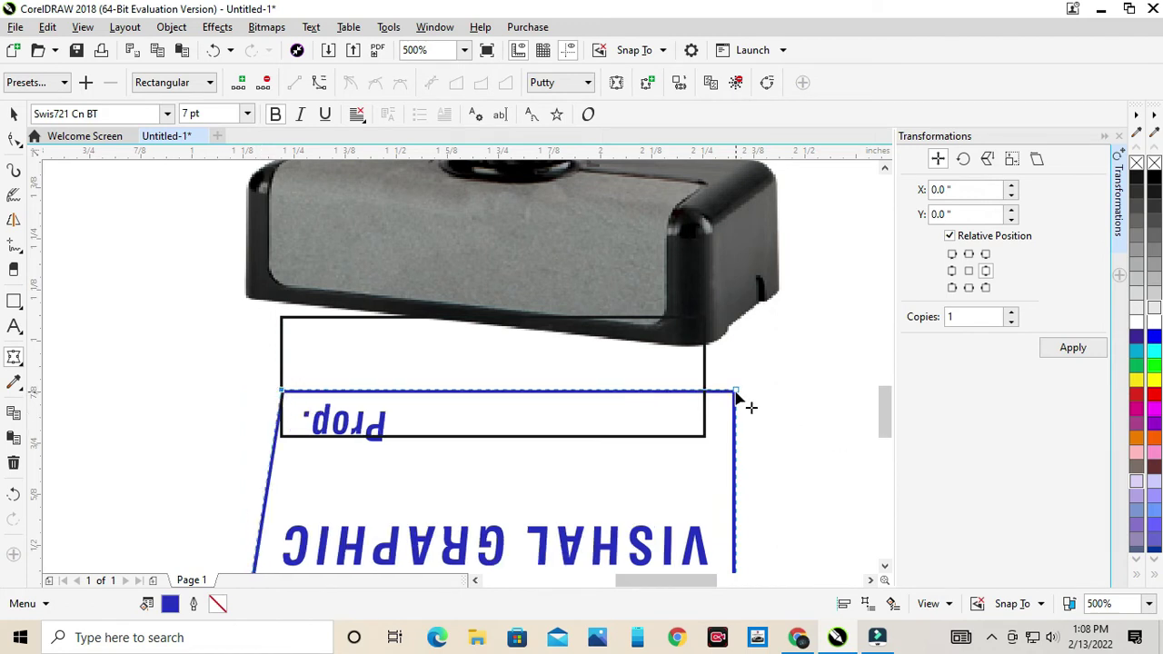
{"action": "left_click_drag", "start_coordinate": [735, 392], "coordinate": [706, 392]}
{"action": "scroll", "coordinate": [588, 392], "scroll_direction": "down", "scroll_amount": 2}
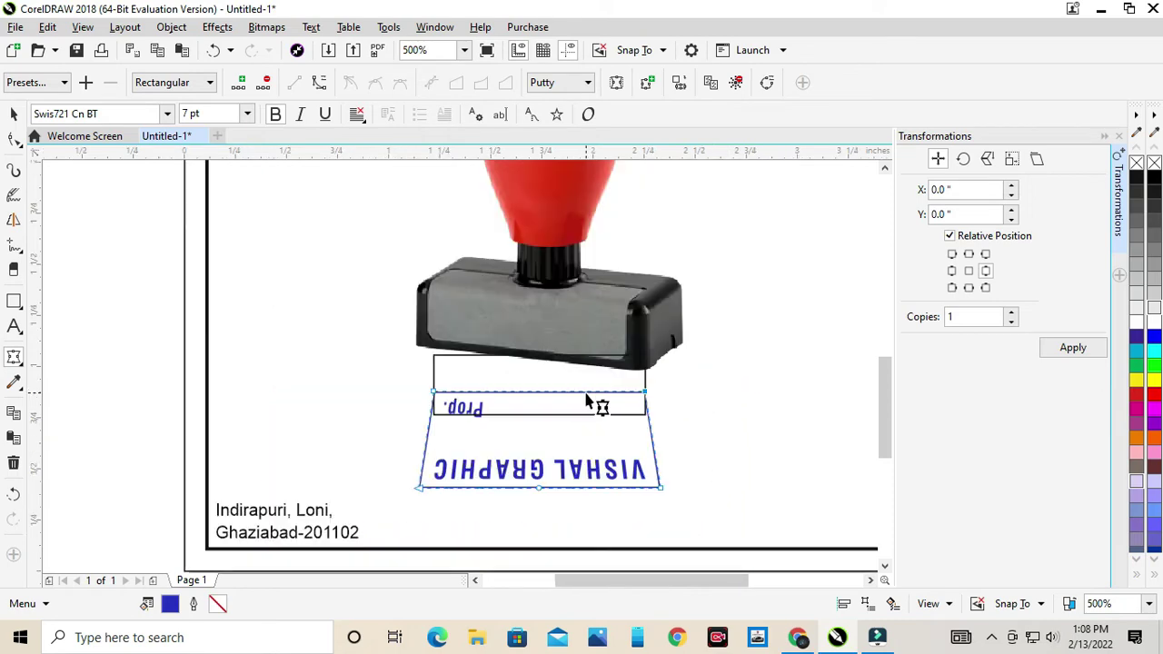
{"action": "key", "text": "space"}
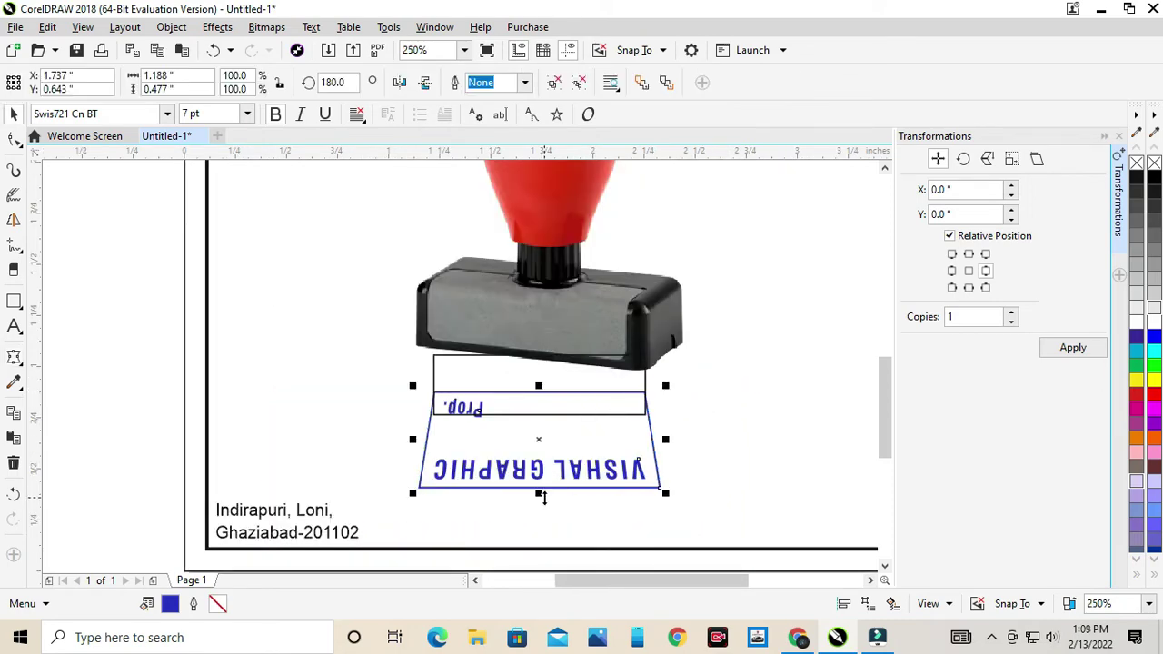
{"action": "left_click_drag", "start_coordinate": [540, 493], "coordinate": [534, 441]}
{"action": "left_click", "coordinate": [531, 472]}
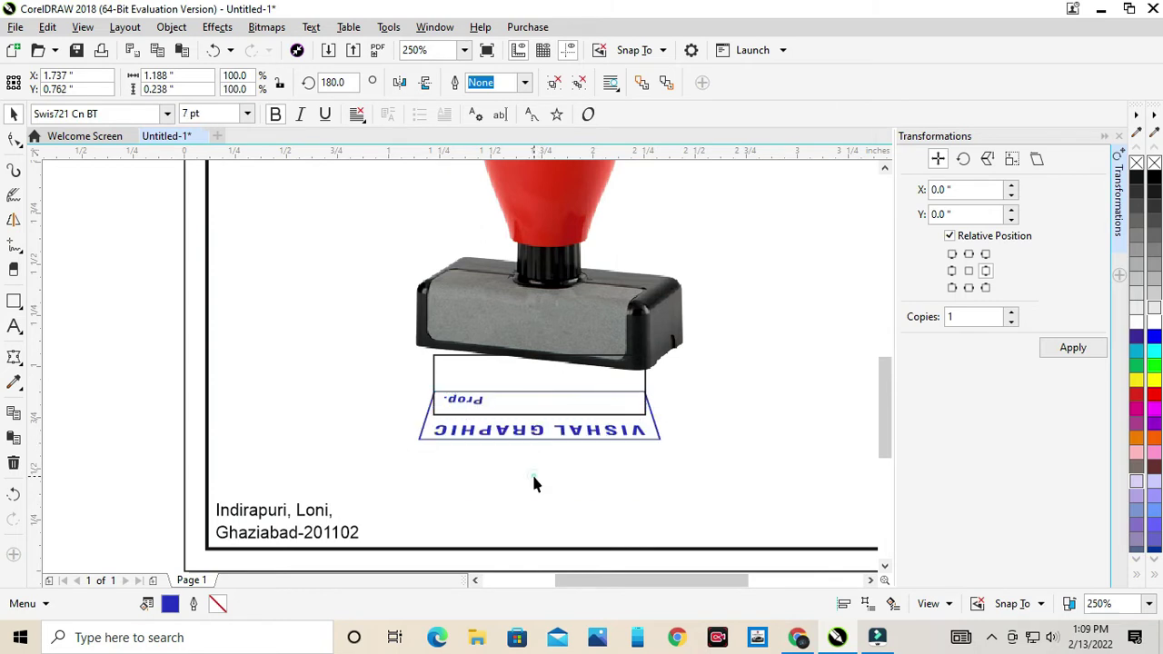
{"action": "left_click", "coordinate": [448, 361]}
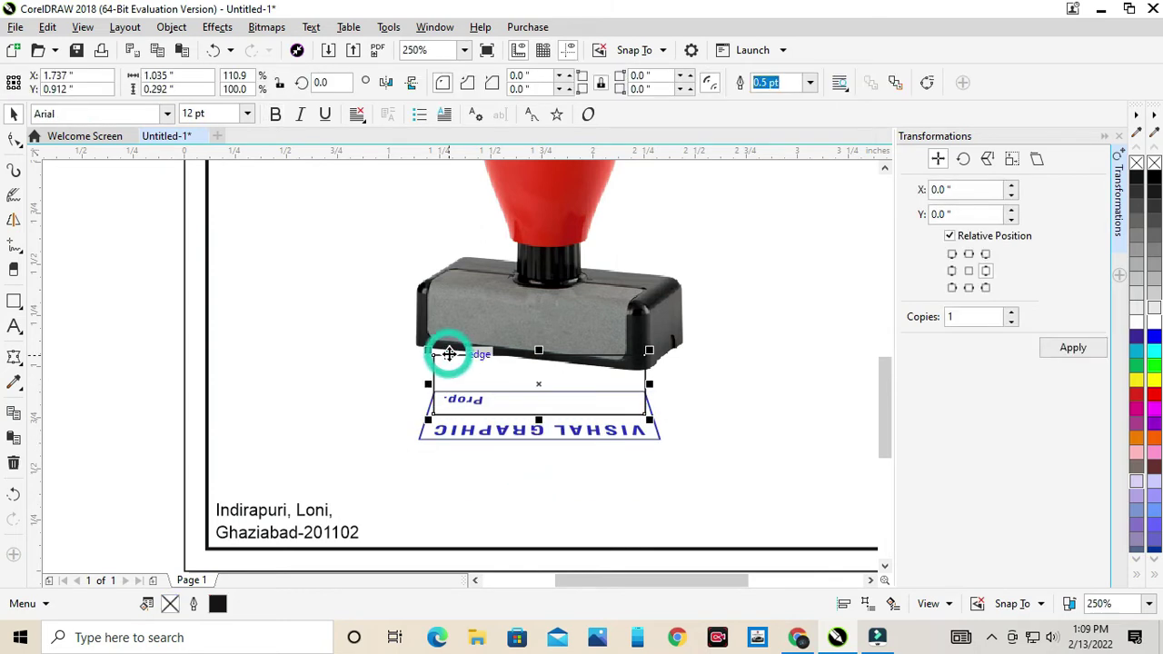
- Delete the leftover rectangle outline above the perspective label
{"action": "key", "text": "Delete"}
{"action": "left_click", "coordinate": [465, 402]}
{"action": "scroll", "coordinate": [473, 407], "scroll_direction": "down", "scroll_amount": 2}
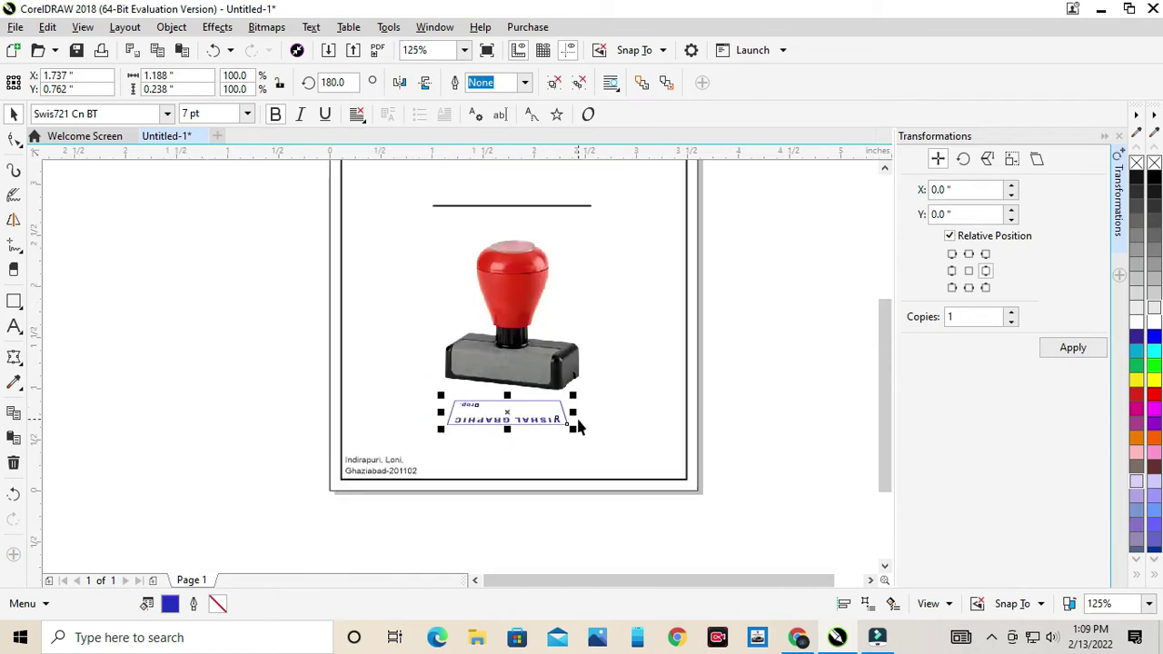
{"action": "left_click", "coordinate": [613, 406]}
{"action": "scroll", "coordinate": [614, 410], "scroll_direction": "up", "scroll_amount": 1}
- Try slanting the stamp photo sideways, then reselect the perspective label
{"action": "left_click", "coordinate": [495, 430]}
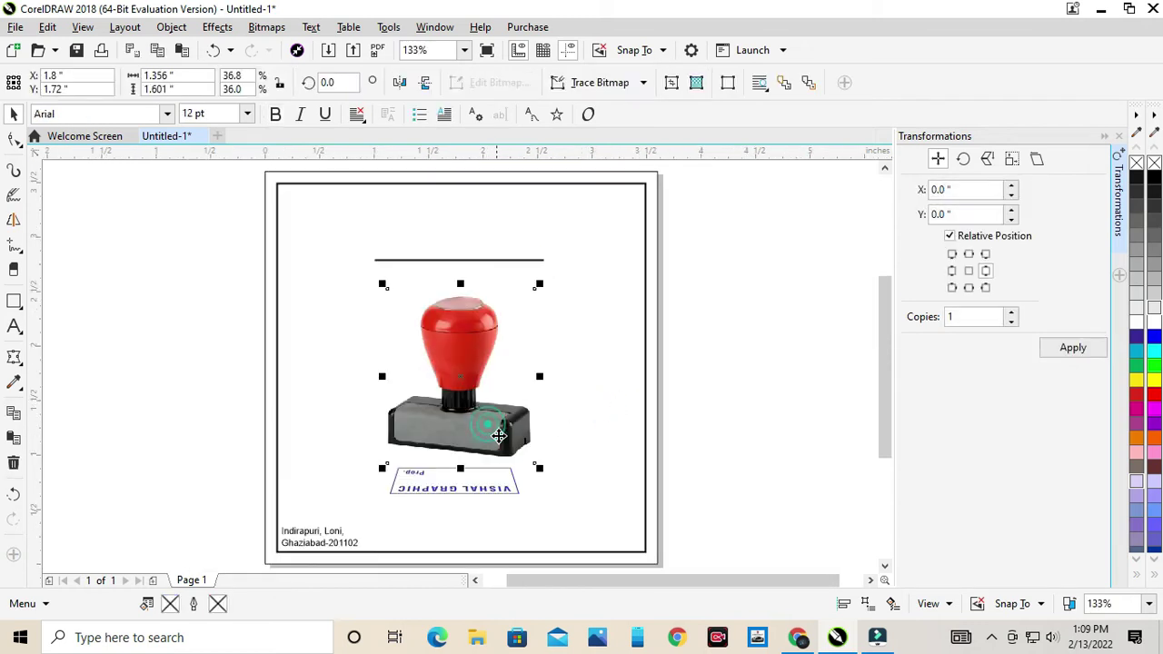
{"action": "left_click_drag", "start_coordinate": [543, 381], "coordinate": [545, 363]}
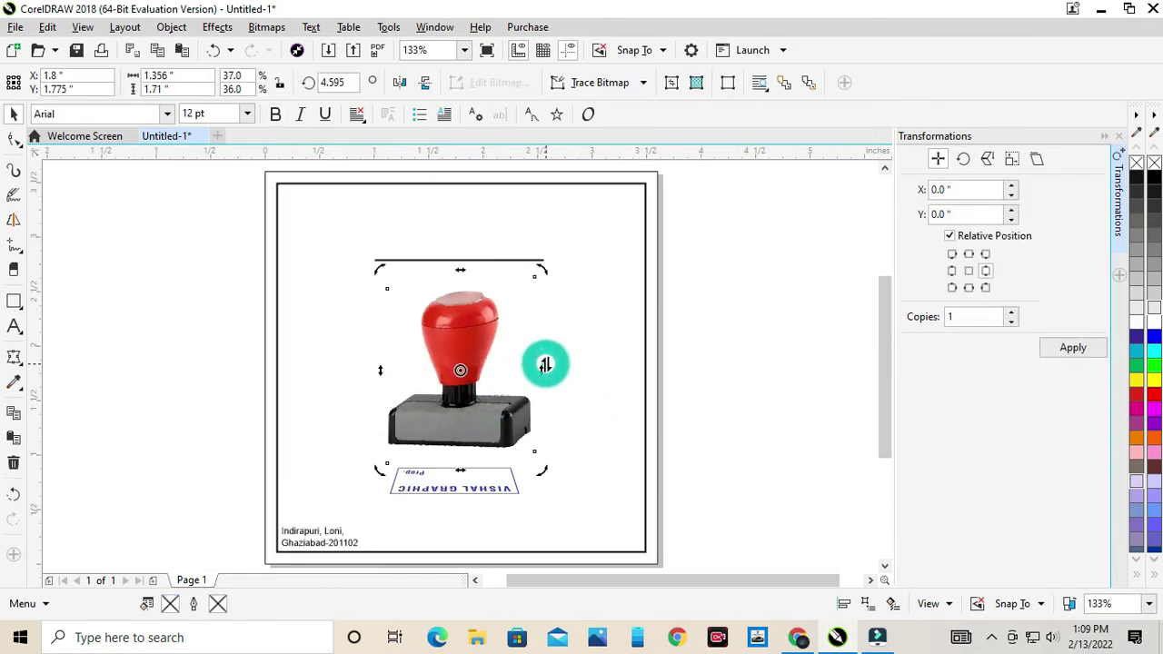
{"action": "left_click", "coordinate": [606, 393]}
{"action": "scroll", "coordinate": [418, 478], "scroll_direction": "up", "scroll_amount": 2}
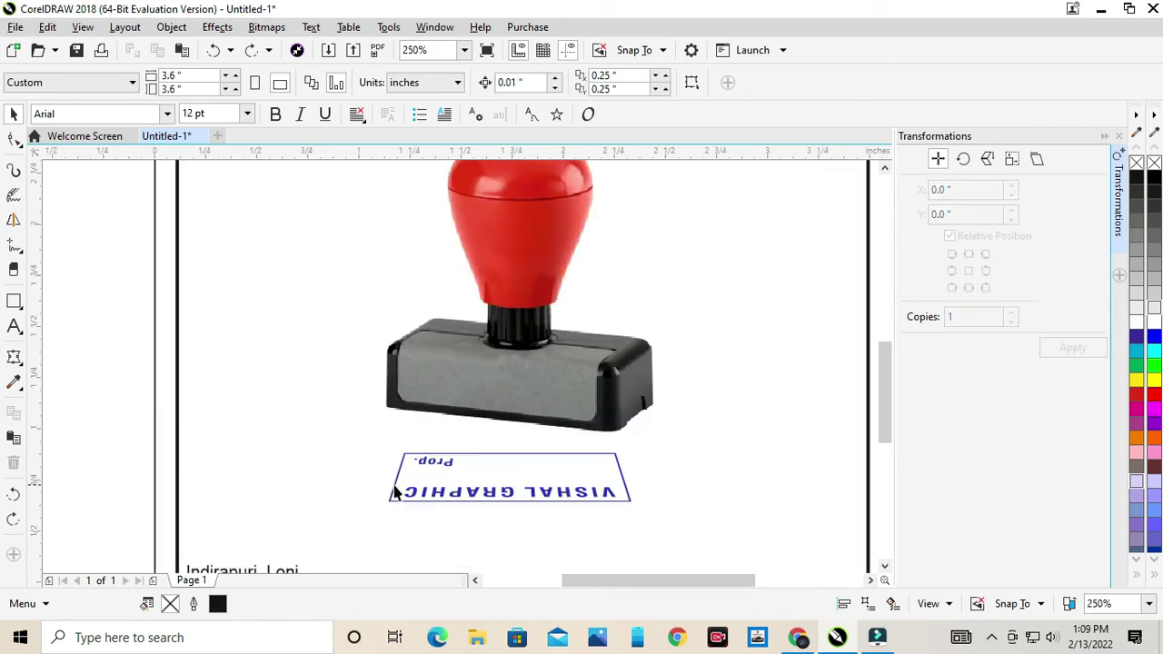
{"action": "left_click", "coordinate": [439, 496]}
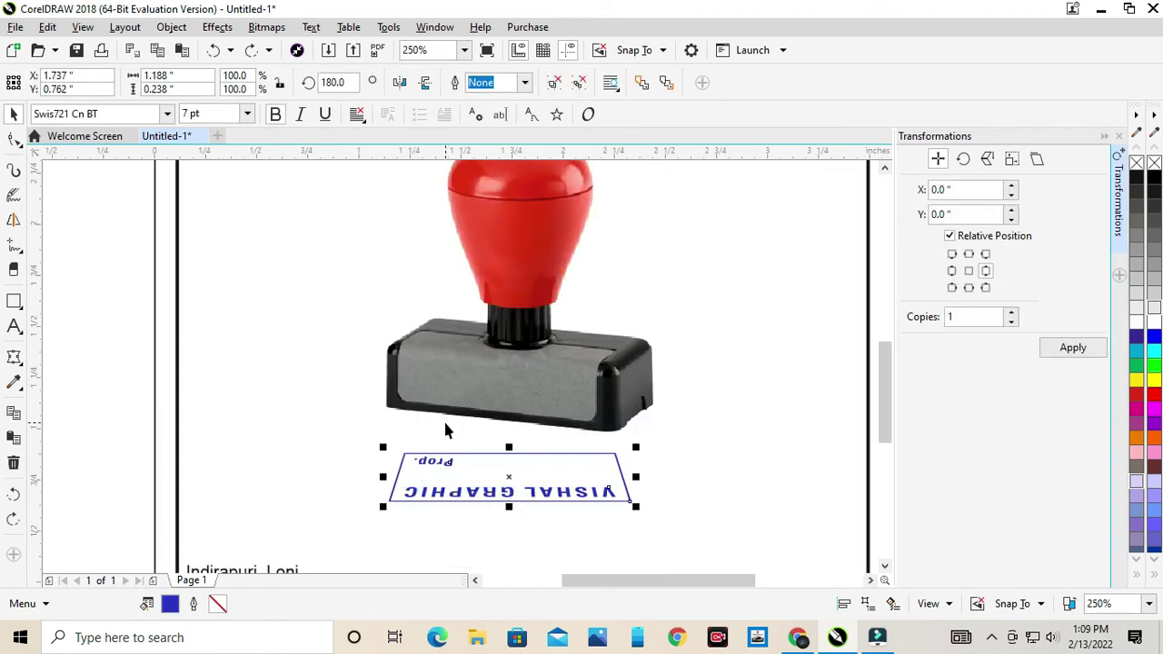
{"action": "left_click", "coordinate": [544, 499]}
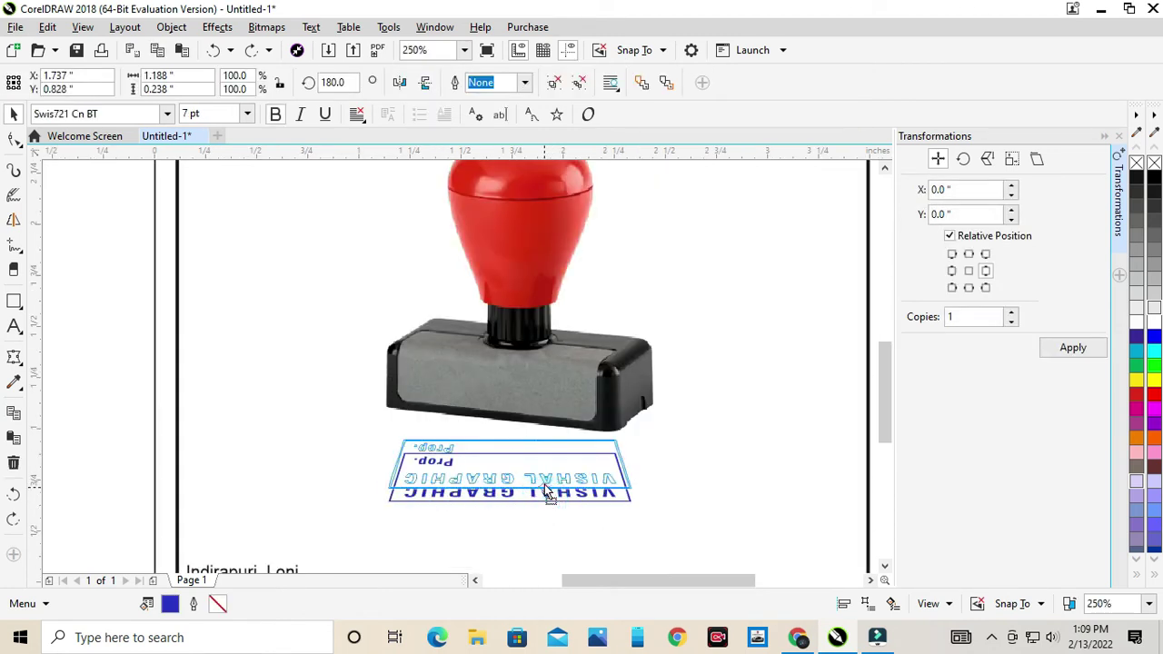
{"action": "left_click", "coordinate": [526, 508]}
{"action": "scroll", "coordinate": [525, 508], "scroll_direction": "down", "scroll_amount": 2}
{"action": "left_click", "coordinate": [529, 482]}
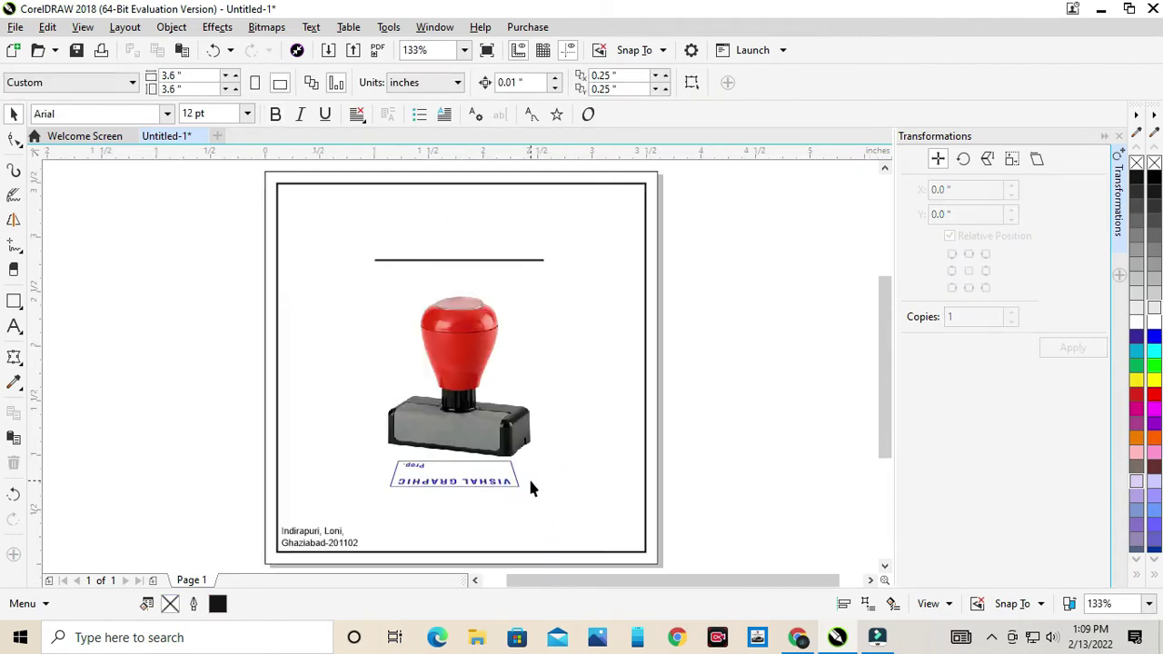
{"action": "scroll", "coordinate": [375, 451], "scroll_direction": "up", "scroll_amount": 2}
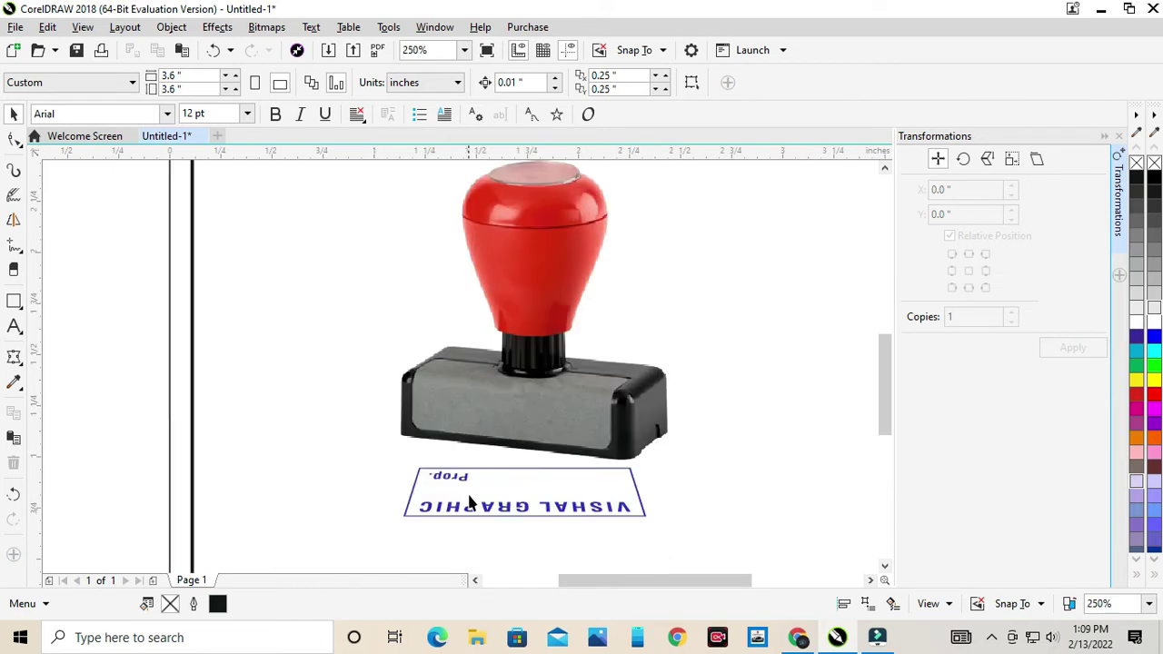
- Skew the stamp photo from its right side, then undo the skew
{"action": "left_click", "coordinate": [461, 474]}
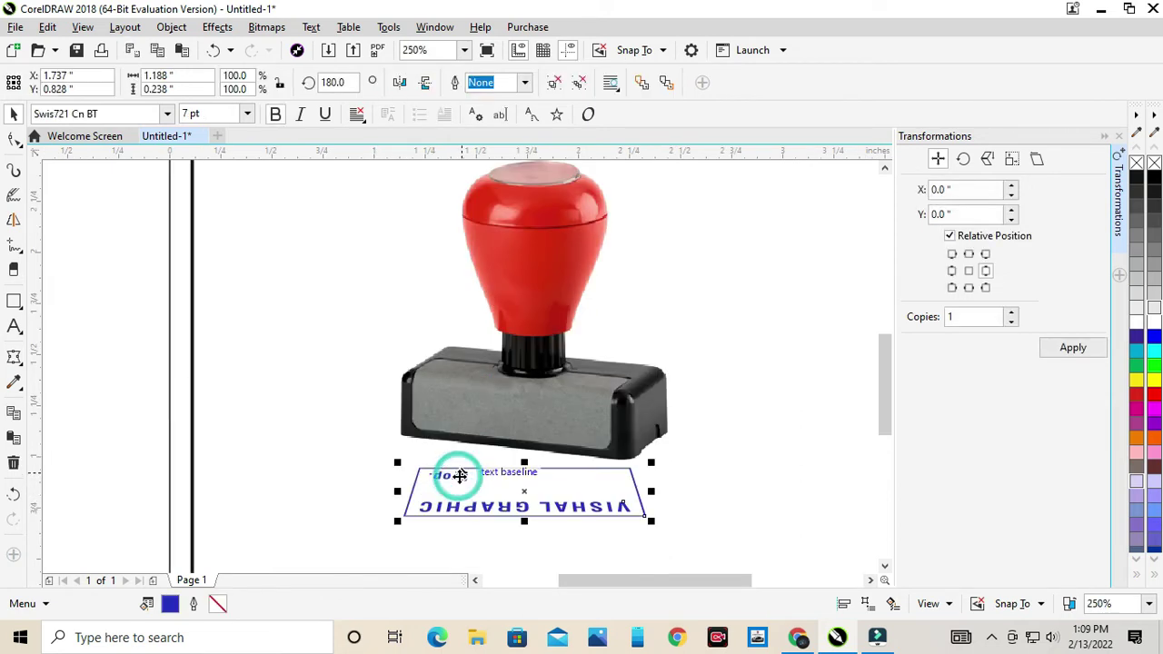
{"action": "scroll", "coordinate": [460, 474], "scroll_direction": "down", "scroll_amount": 2}
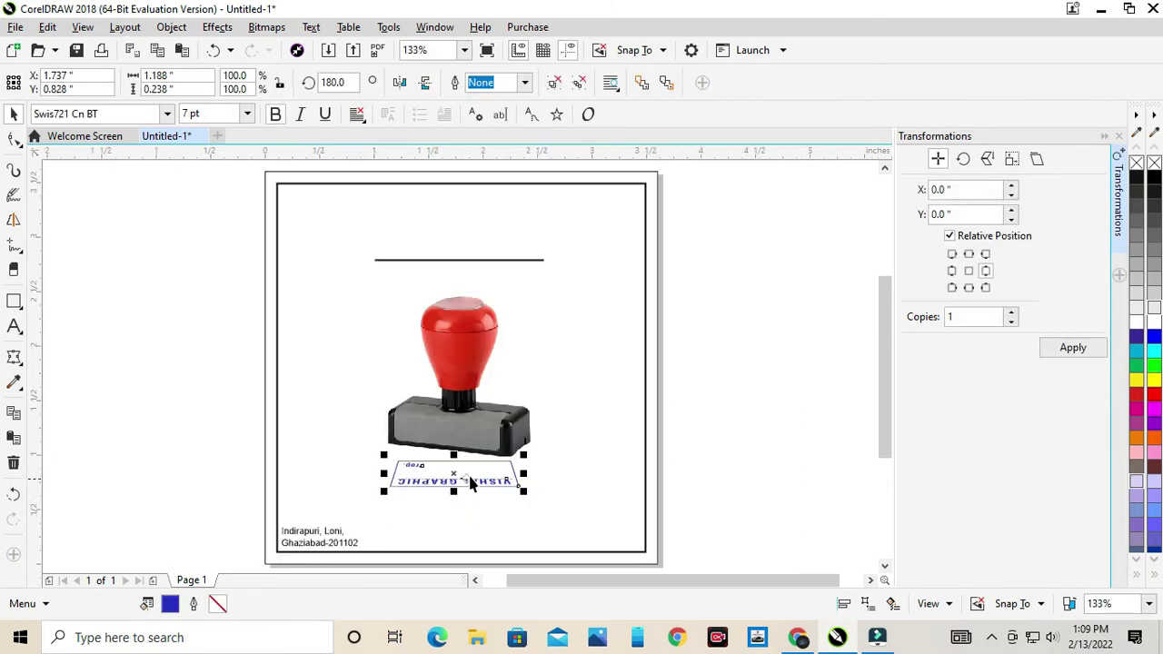
{"action": "left_click", "coordinate": [578, 437]}
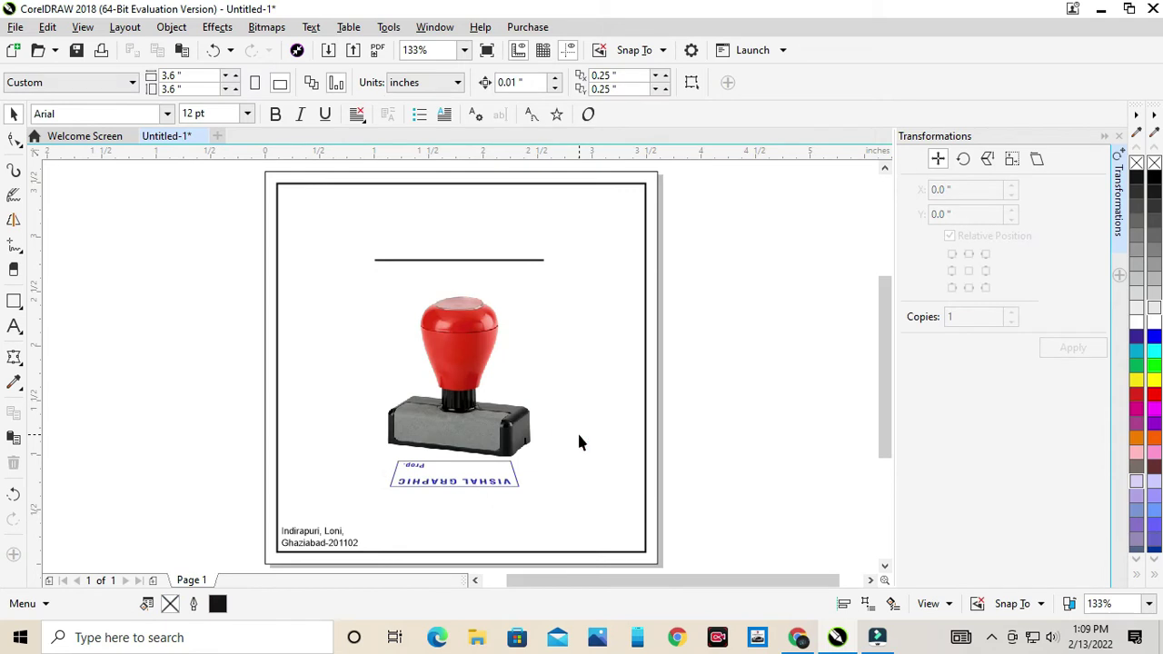
{"action": "left_click", "coordinate": [473, 411]}
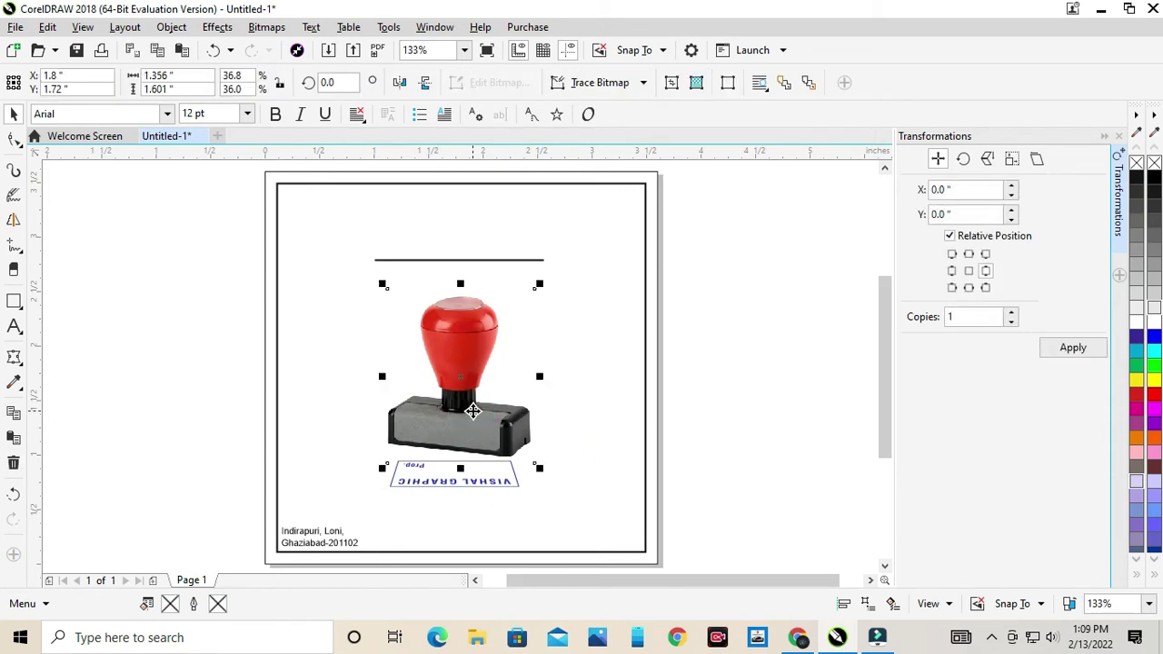
{"action": "left_click", "coordinate": [472, 411]}
{"action": "left_click_drag", "start_coordinate": [379, 381], "coordinate": [387, 386]}
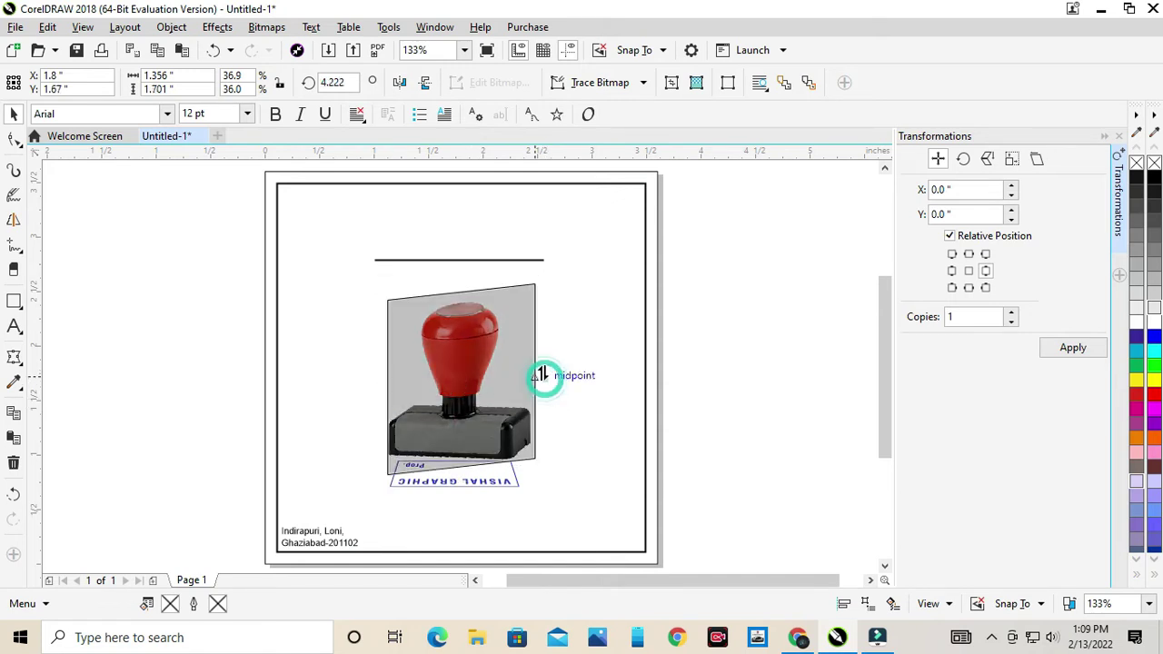
{"action": "left_click_drag", "start_coordinate": [544, 379], "coordinate": [540, 370]}
{"action": "key", "text": "ctrl+z"}
{"action": "key", "text": "ctrl+z"}
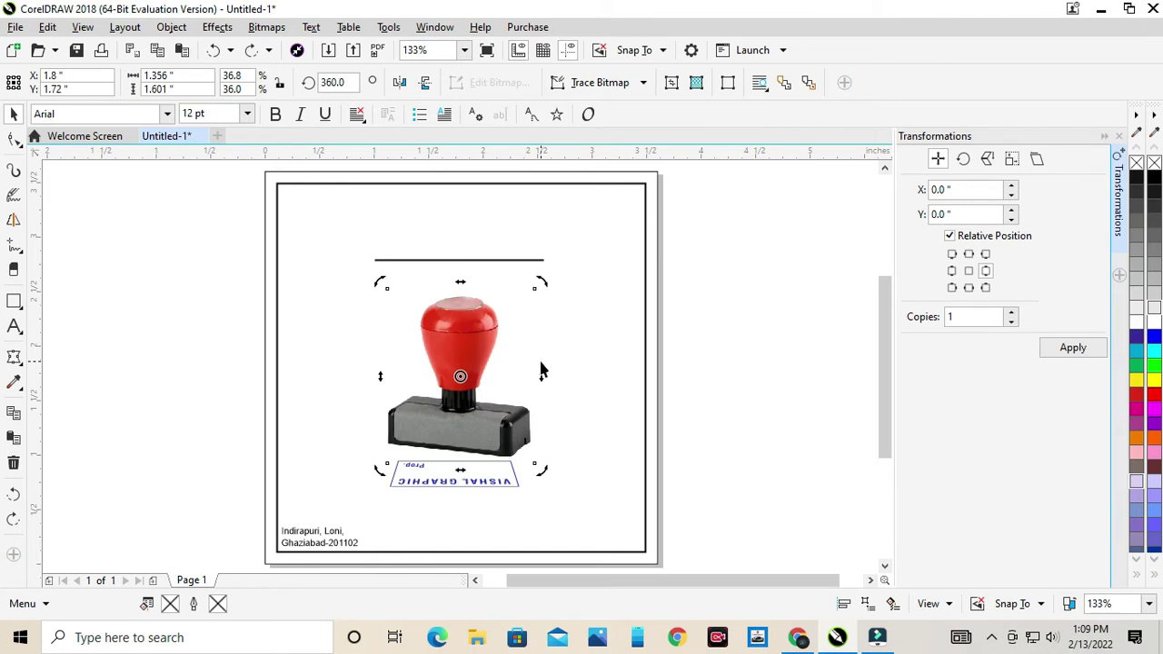
{"action": "left_click", "coordinate": [575, 377]}
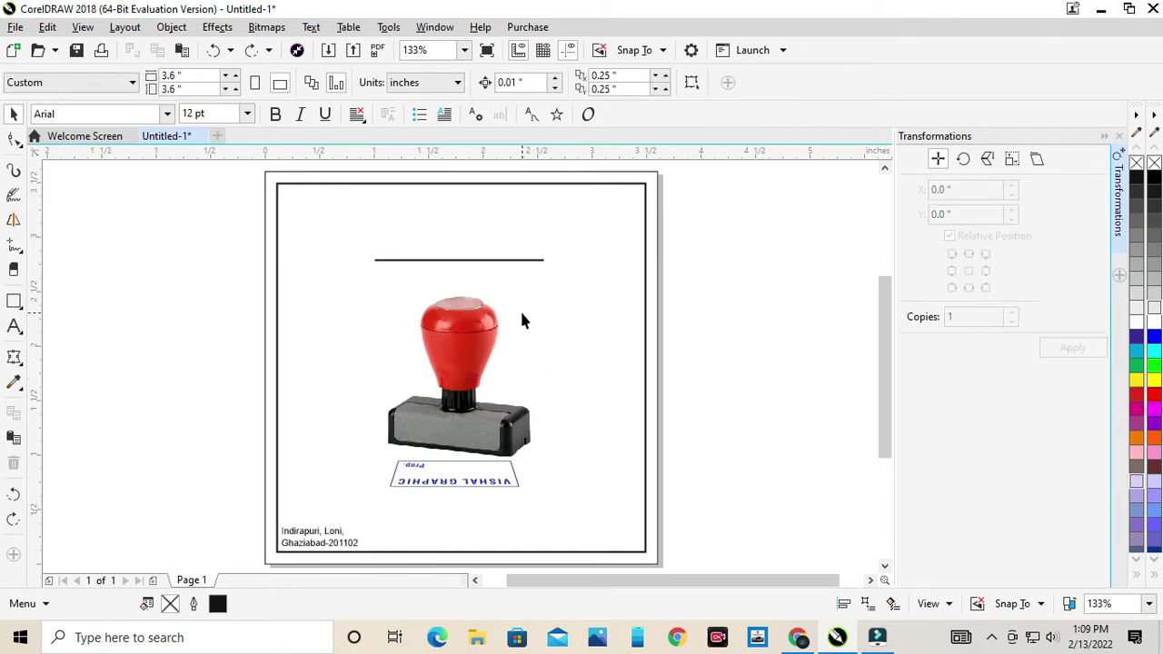
{"action": "scroll", "coordinate": [568, 467], "scroll_direction": "down", "scroll_amount": 2}
- Type the phone number line at the bottom right inside the border
{"action": "scroll", "coordinate": [569, 467], "scroll_direction": "up", "scroll_amount": 4}
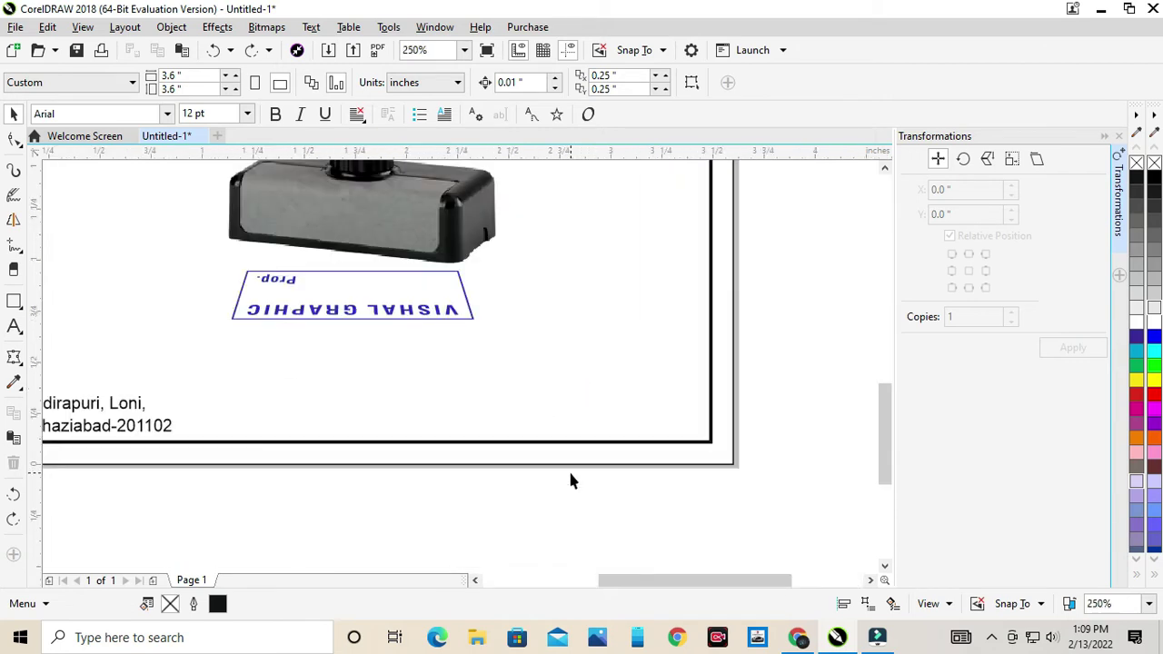
{"action": "key", "text": "F8"}
{"action": "left_click", "coordinate": [562, 408]}
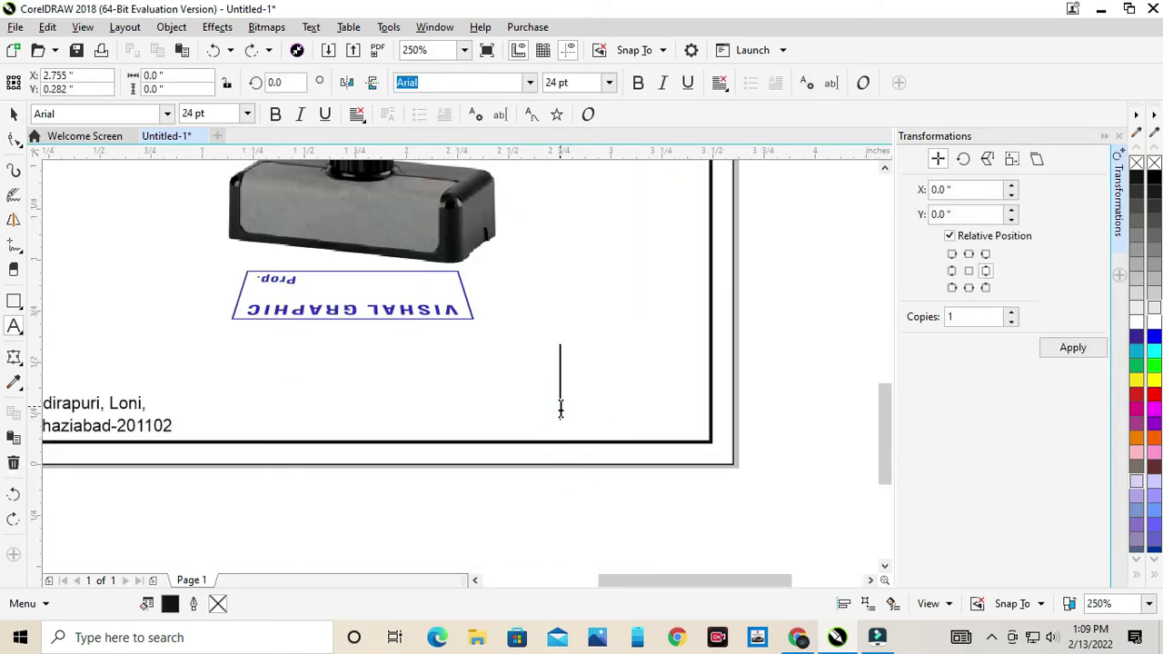
{"action": "type", "text": "pH"}
{"action": "key", "text": "BackSpace"}
{"action": "key", "text": "BackSpace"}
{"action": "type", "text": "Ph."}
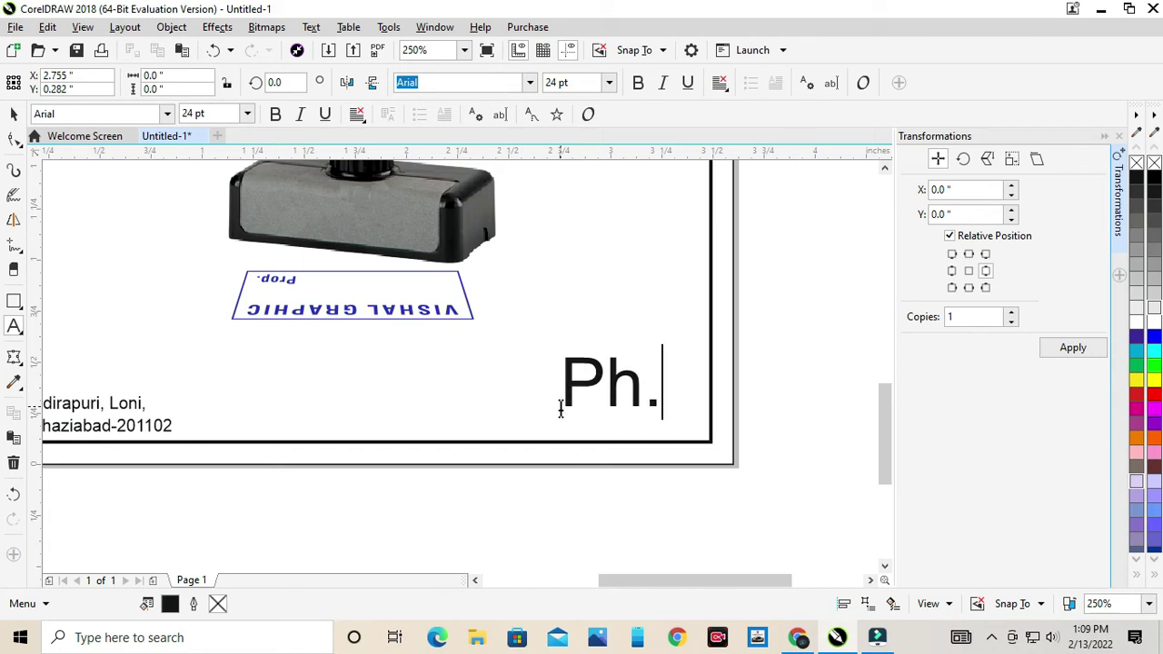
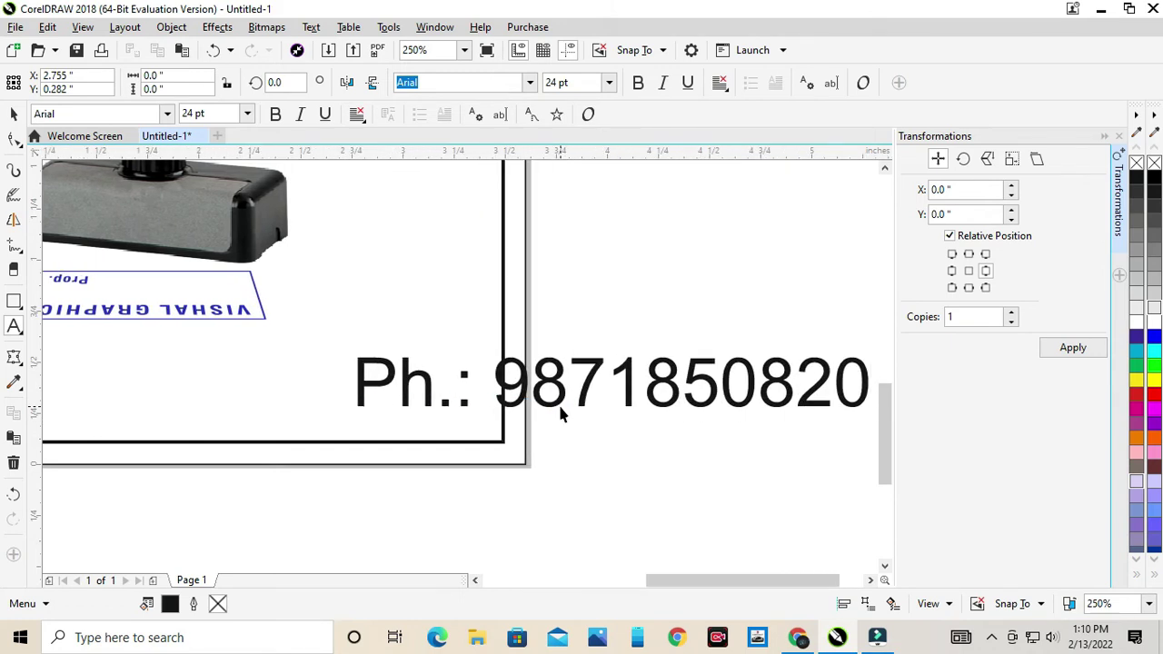
{"action": "key", "text": "ctrl+space"}
- Shrink the phone text to 6 pt and move it down level with the address
{"action": "left_click", "coordinate": [589, 82]}
{"action": "type", "text": "6"}
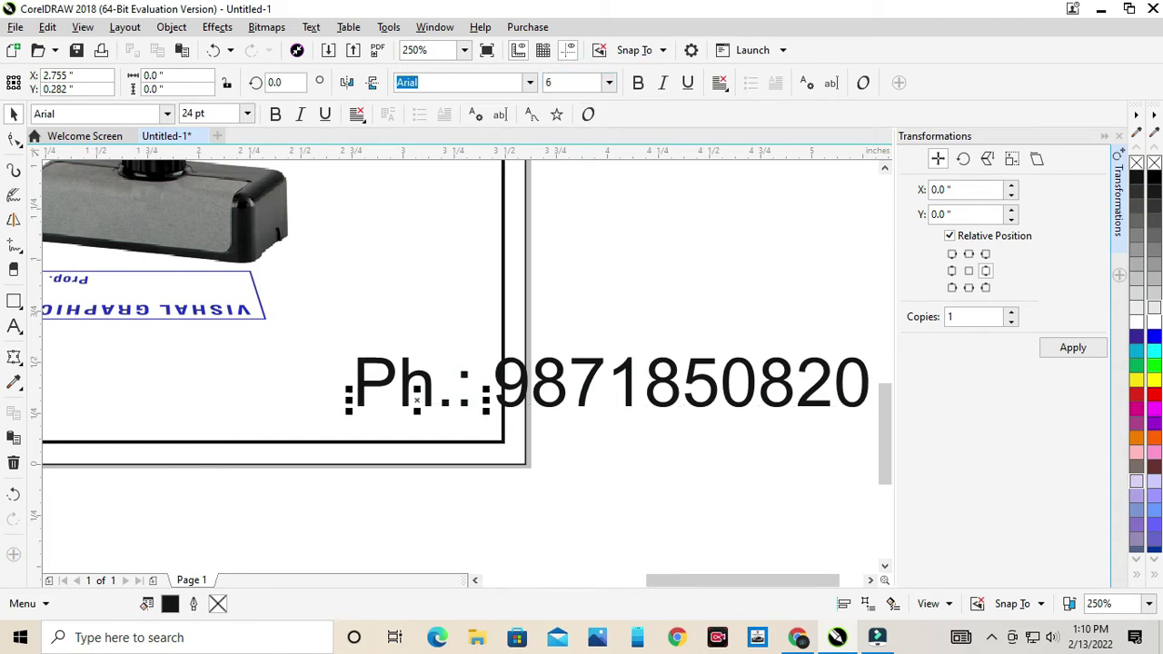
{"action": "key", "text": "Return"}
{"action": "key", "text": "shift+F4"}
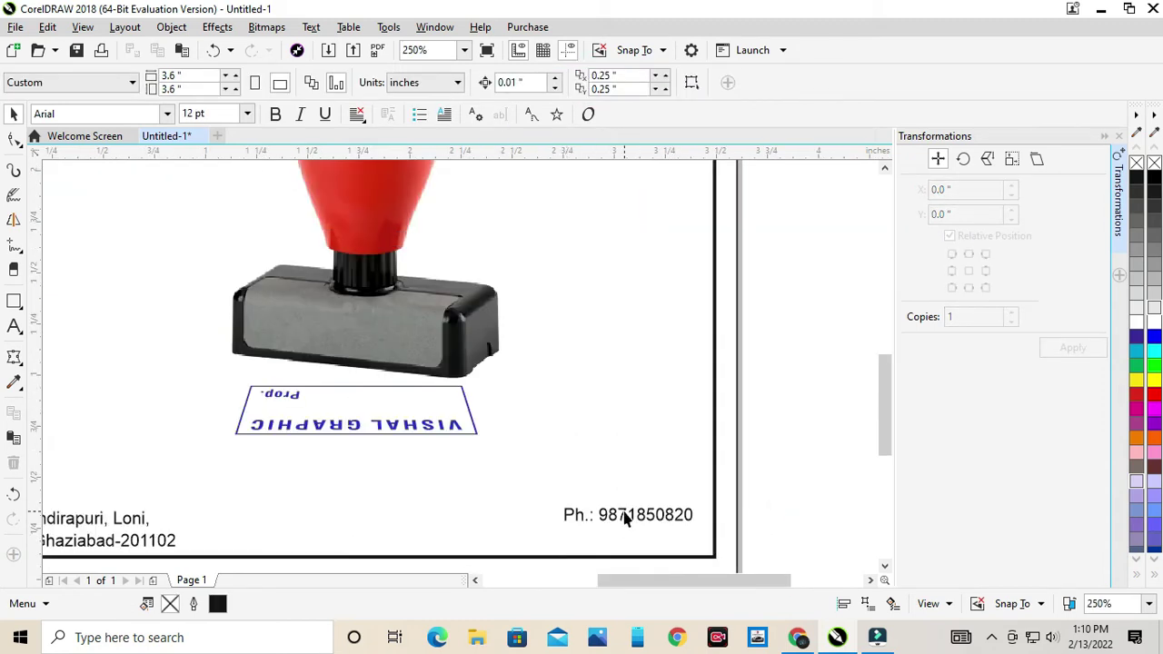
{"action": "scroll", "coordinate": [637, 519], "scroll_direction": "up", "scroll_amount": 5}
{"action": "mouse_move", "coordinate": [639, 472]}
{"action": "left_mouse_down"}
{"action": "mouse_move", "coordinate": [651, 534]}
{"action": "mouse_move", "coordinate": [661, 531]}
{"action": "left_mouse_up"}
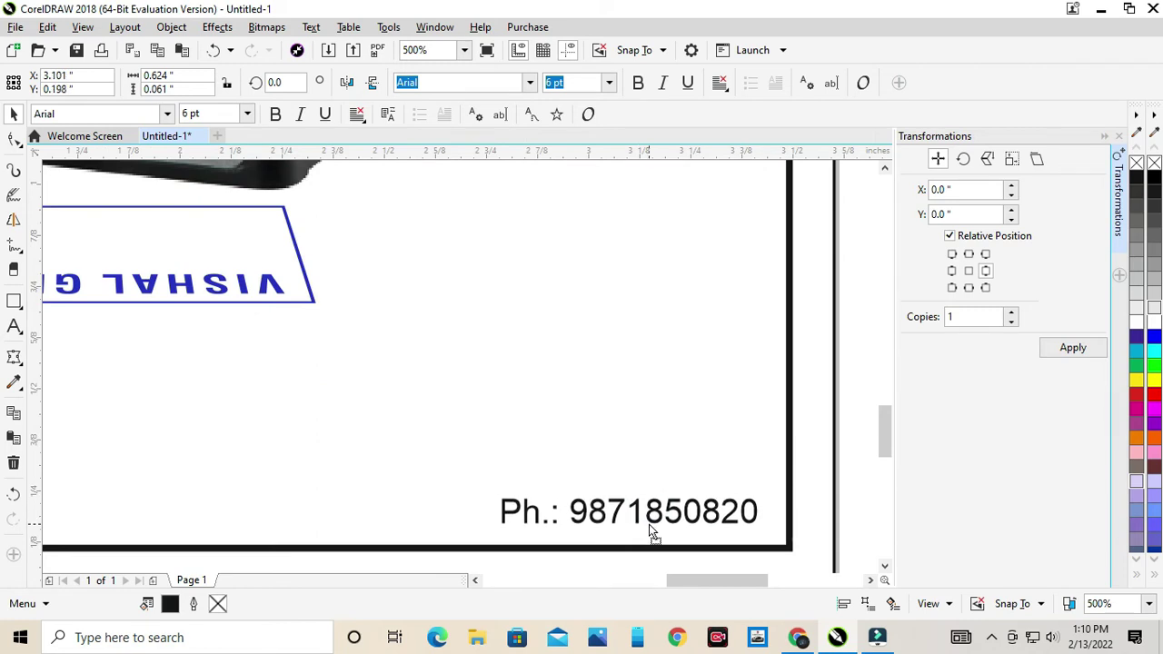
{"action": "left_click", "coordinate": [659, 457]}
{"action": "key", "text": "shift+F4"}
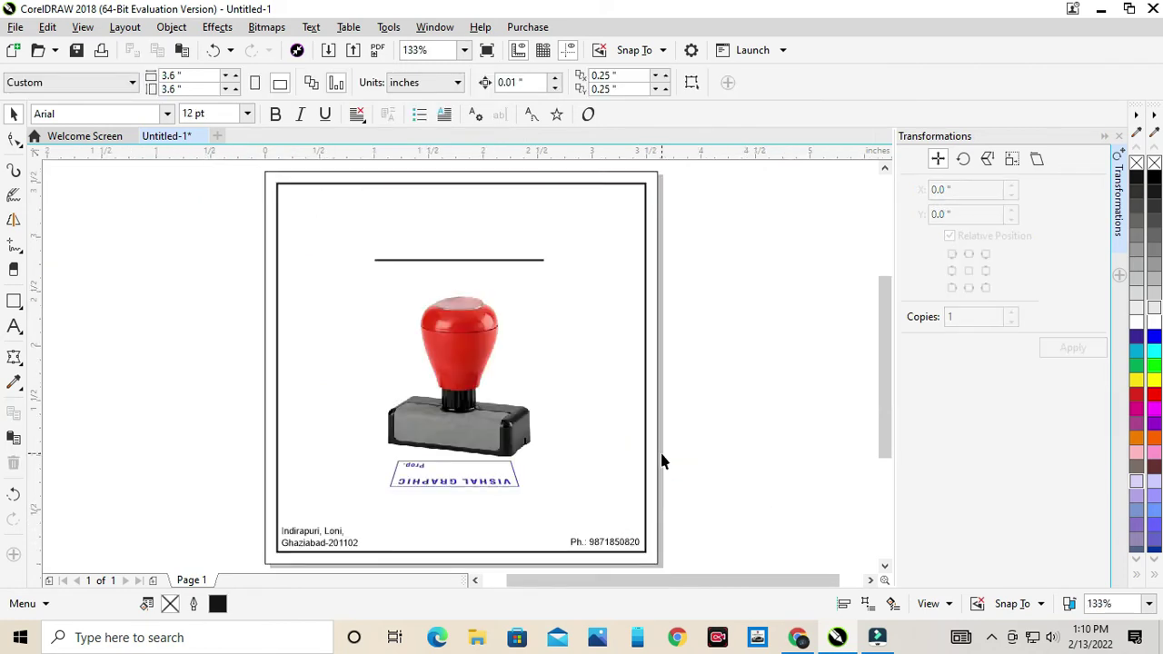
- In the Import dialog, browse drive E: and the Downloads folder
{"action": "left_click", "coordinate": [799, 463]}
{"action": "key", "text": "ctrl+i"}
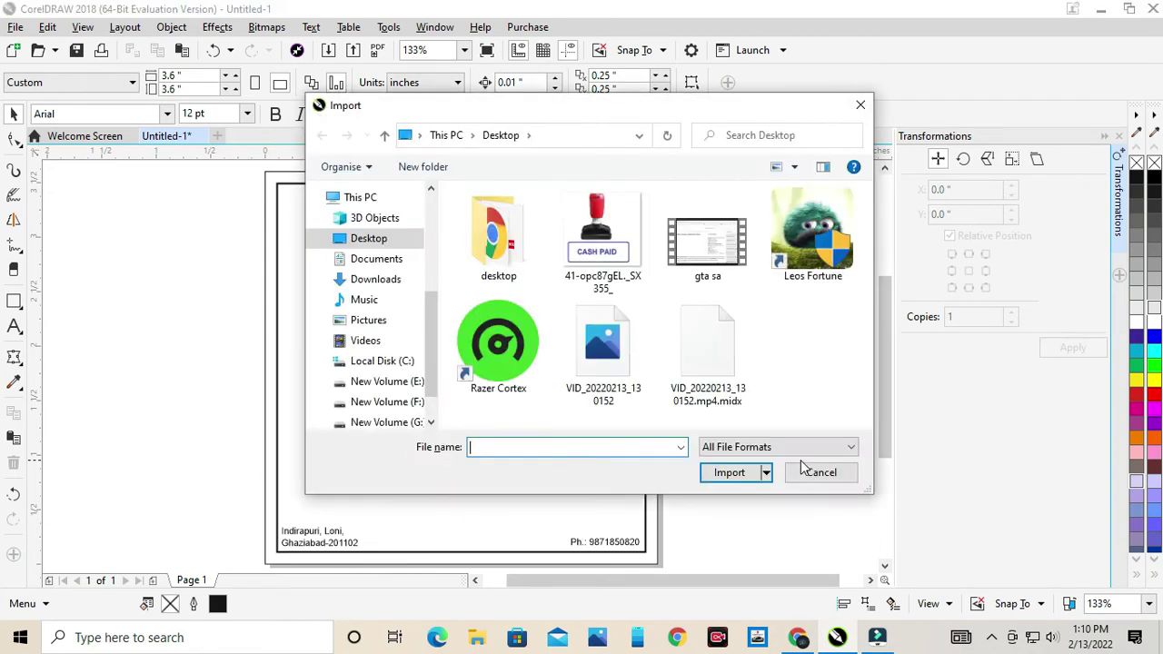
{"action": "scroll", "coordinate": [388, 343], "scroll_direction": "down", "scroll_amount": 1}
{"action": "left_click", "coordinate": [386, 333]}
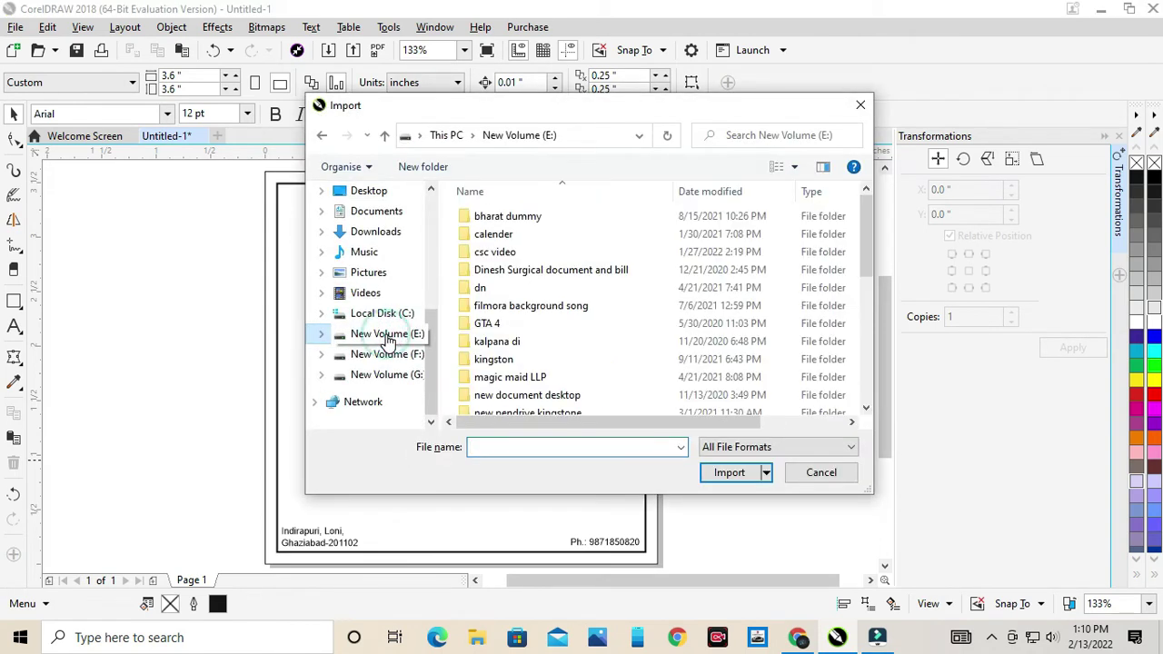
{"action": "left_click", "coordinate": [592, 266]}
{"action": "key", "text": "v"}
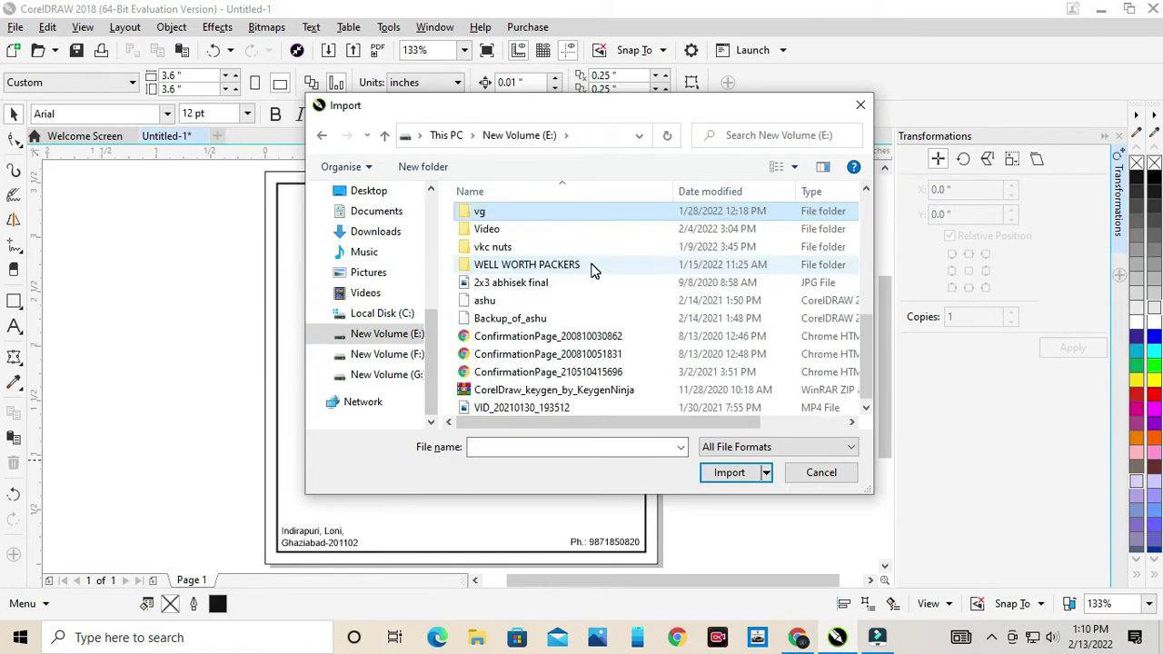
{"action": "key", "text": "Down"}
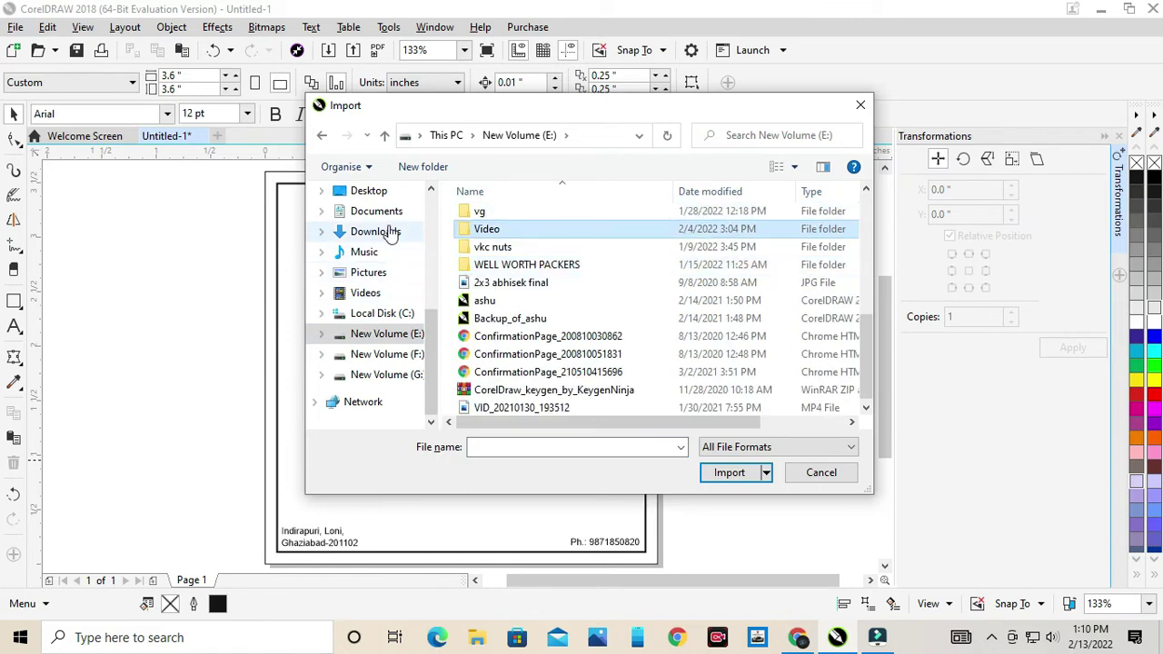
{"action": "left_click", "coordinate": [389, 233]}
{"action": "left_click", "coordinate": [607, 289]}
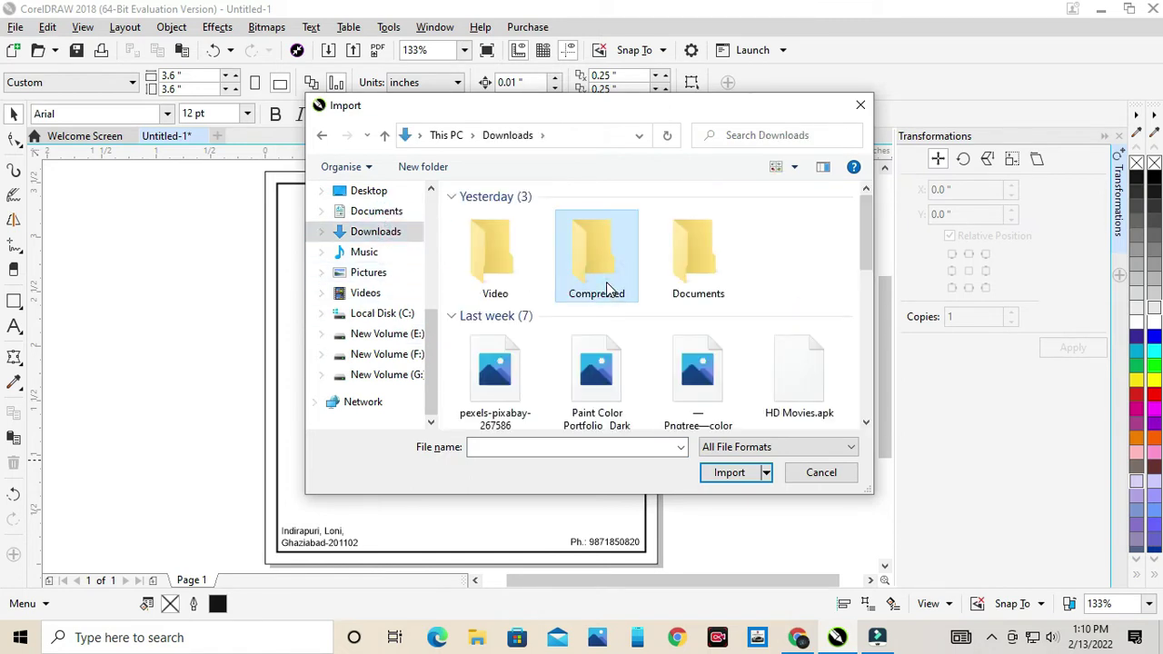
{"action": "key", "text": "Left"}
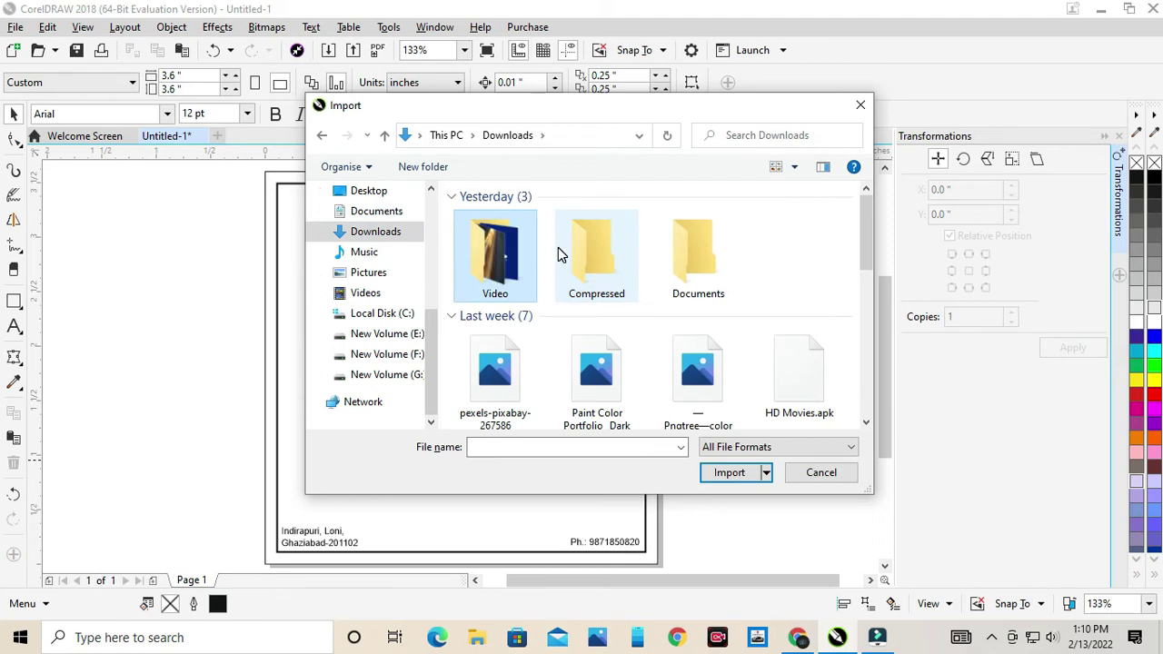
{"action": "left_click", "coordinate": [557, 252]}
{"action": "key", "text": "Left"}
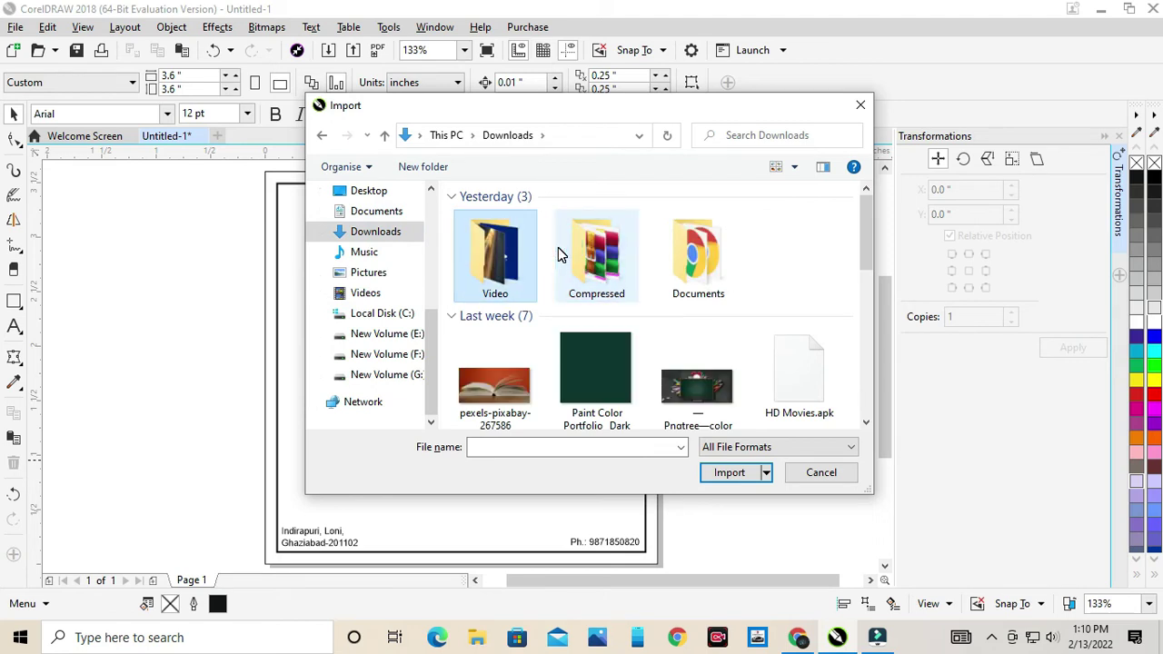
- Browse the VISHAL GRAPHIC folder on drive F:, then drive G:, and return to drive E:
{"action": "left_click", "coordinate": [377, 354]}
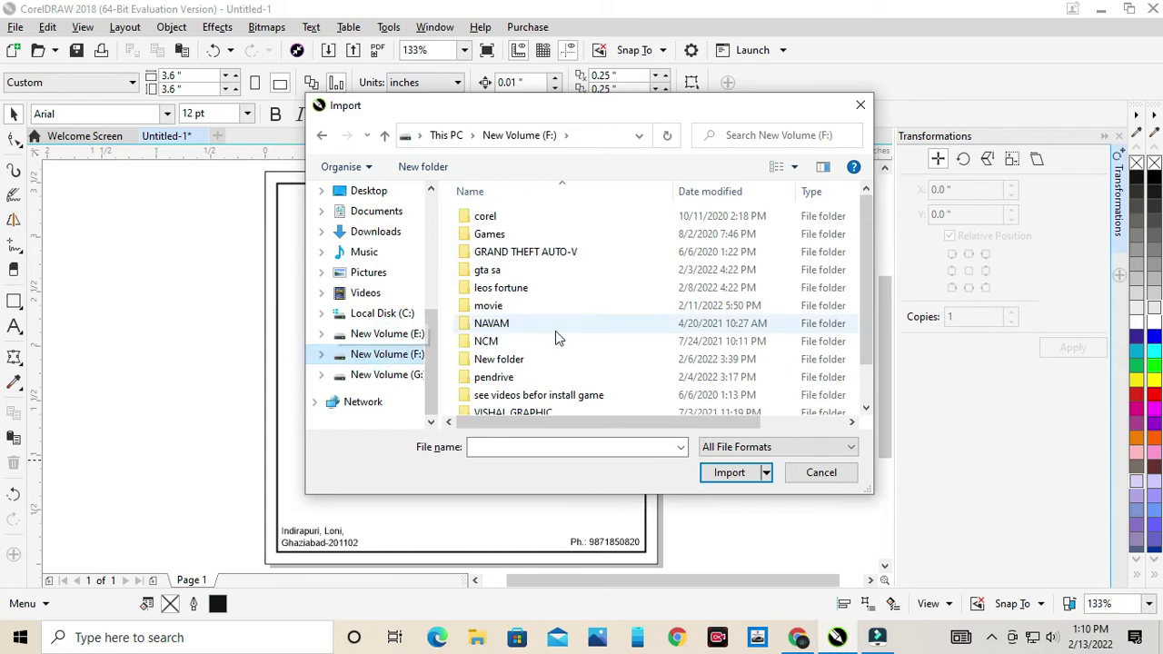
{"action": "scroll", "coordinate": [531, 360], "scroll_direction": "down", "scroll_amount": 1}
{"action": "double_click", "coordinate": [520, 365]}
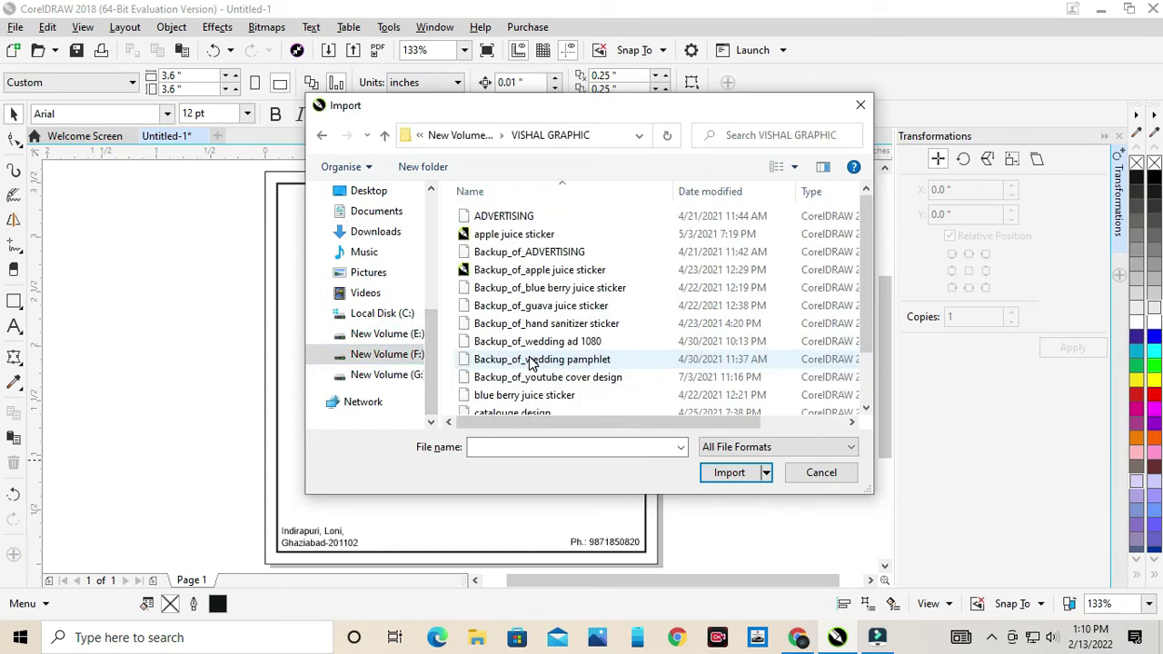
{"action": "left_click", "coordinate": [555, 236]}
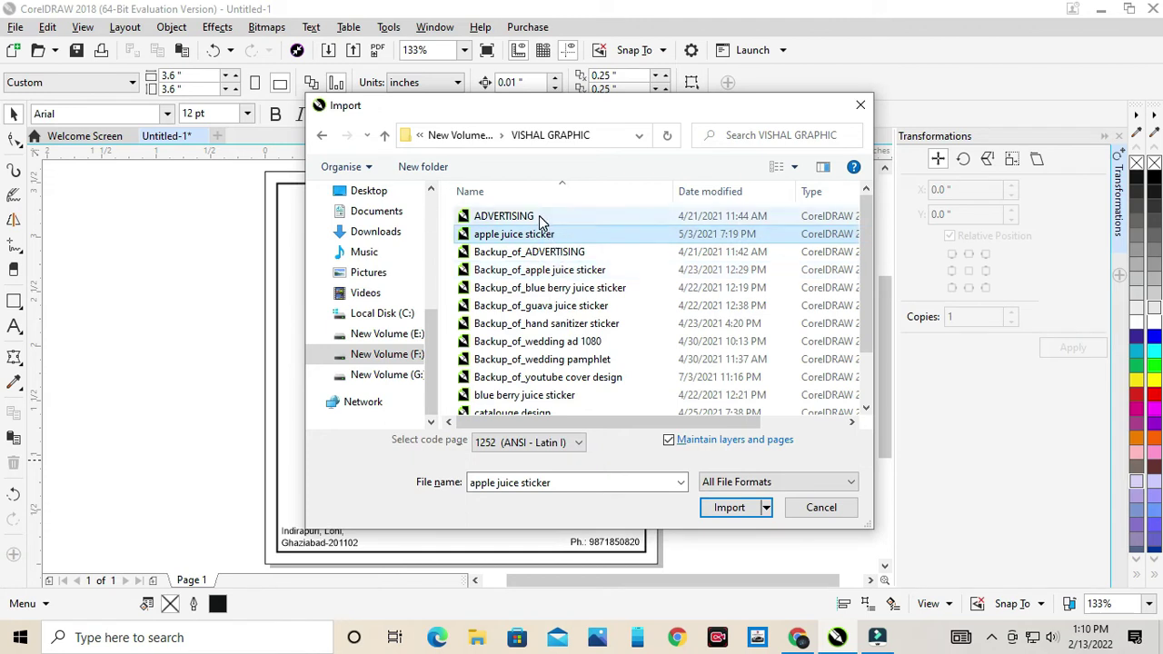
{"action": "left_click", "coordinate": [538, 215]}
{"action": "left_click", "coordinate": [397, 376]}
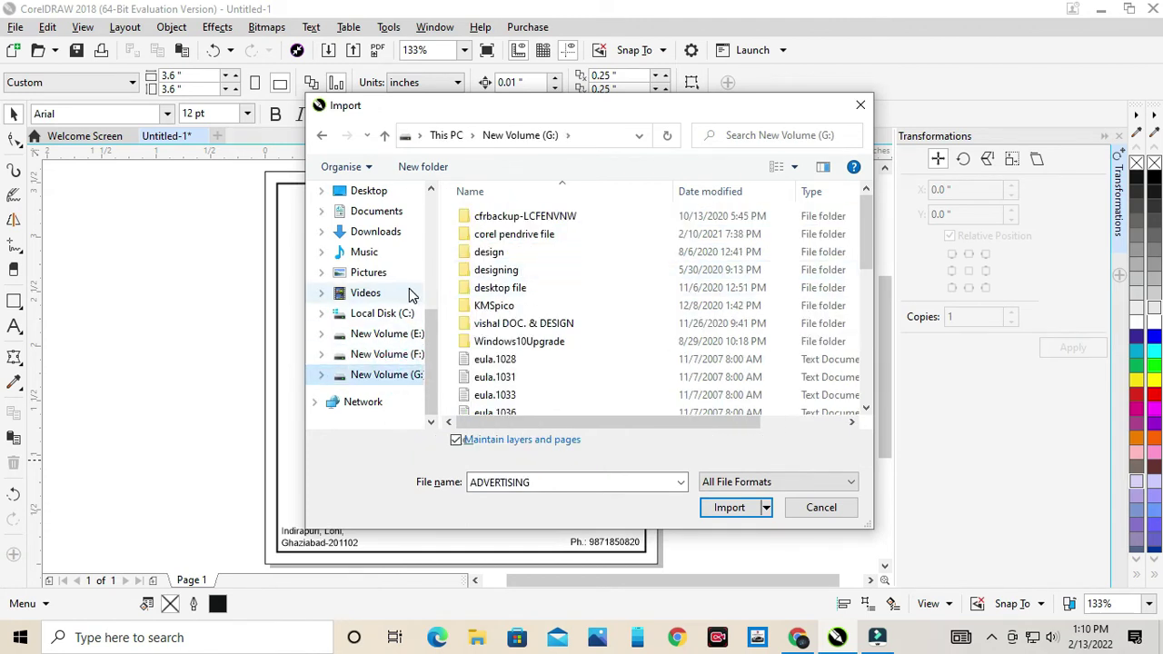
{"action": "left_click", "coordinate": [379, 334]}
{"action": "scroll", "coordinate": [527, 259], "scroll_direction": "down", "scroll_amount": 2}
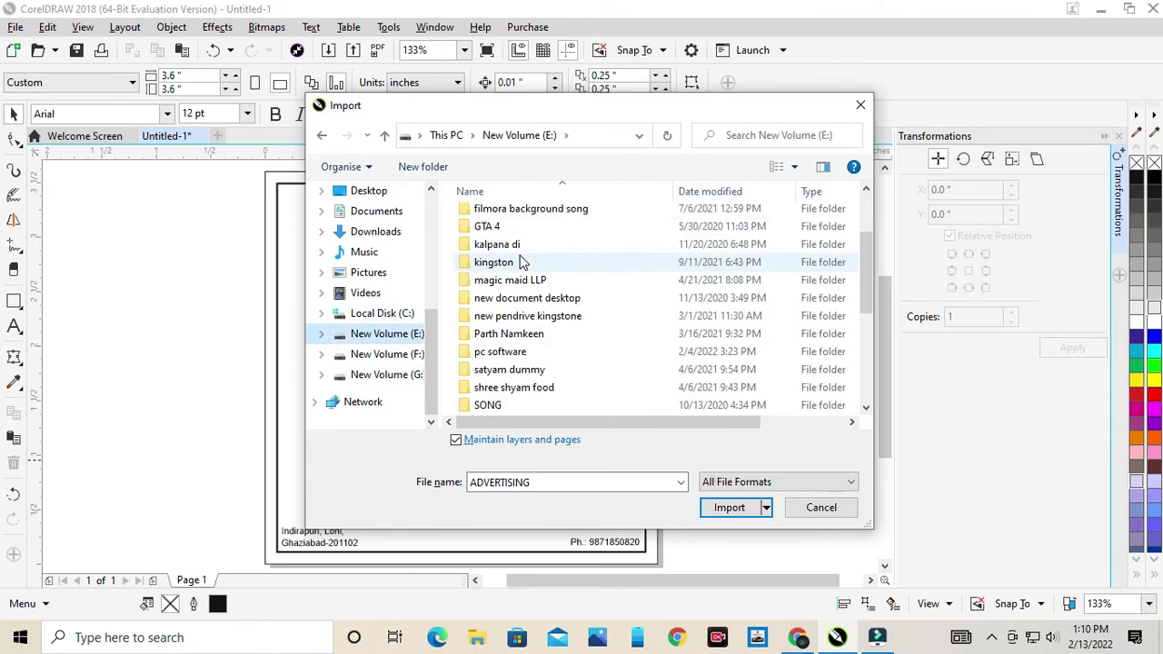
{"action": "scroll", "coordinate": [520, 260], "scroll_direction": "down", "scroll_amount": 3}
{"action": "scroll", "coordinate": [530, 289], "scroll_direction": "down", "scroll_amount": 1}
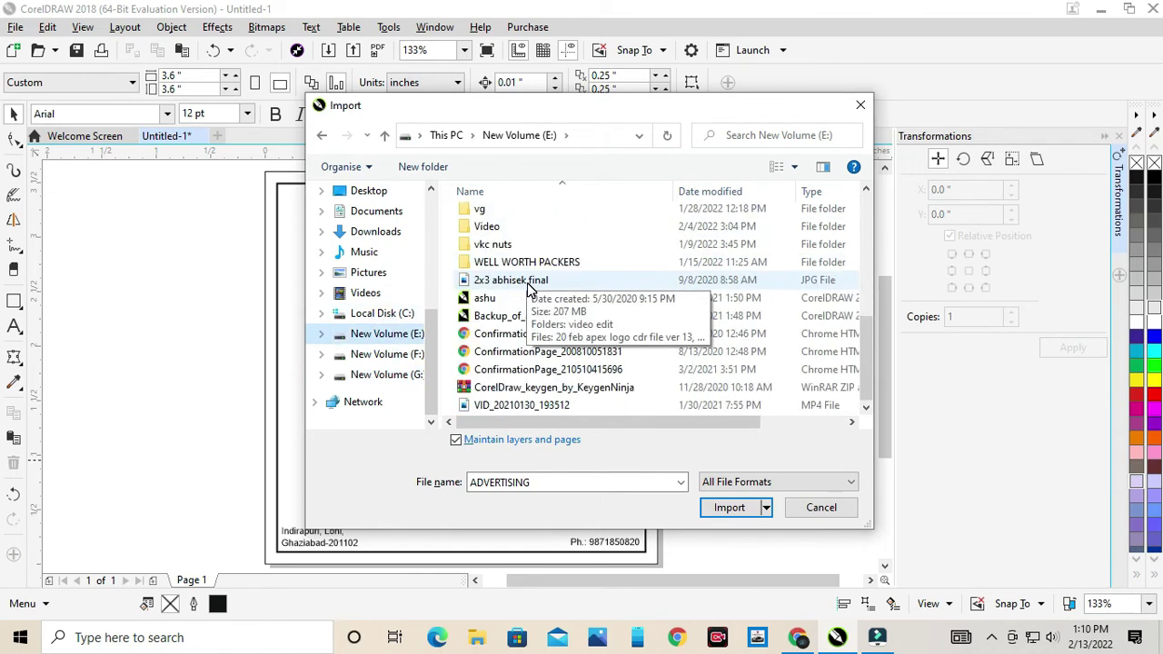
- Search drive E: for 'vg' and browse the vg folder's files
{"action": "left_click", "coordinate": [786, 140]}
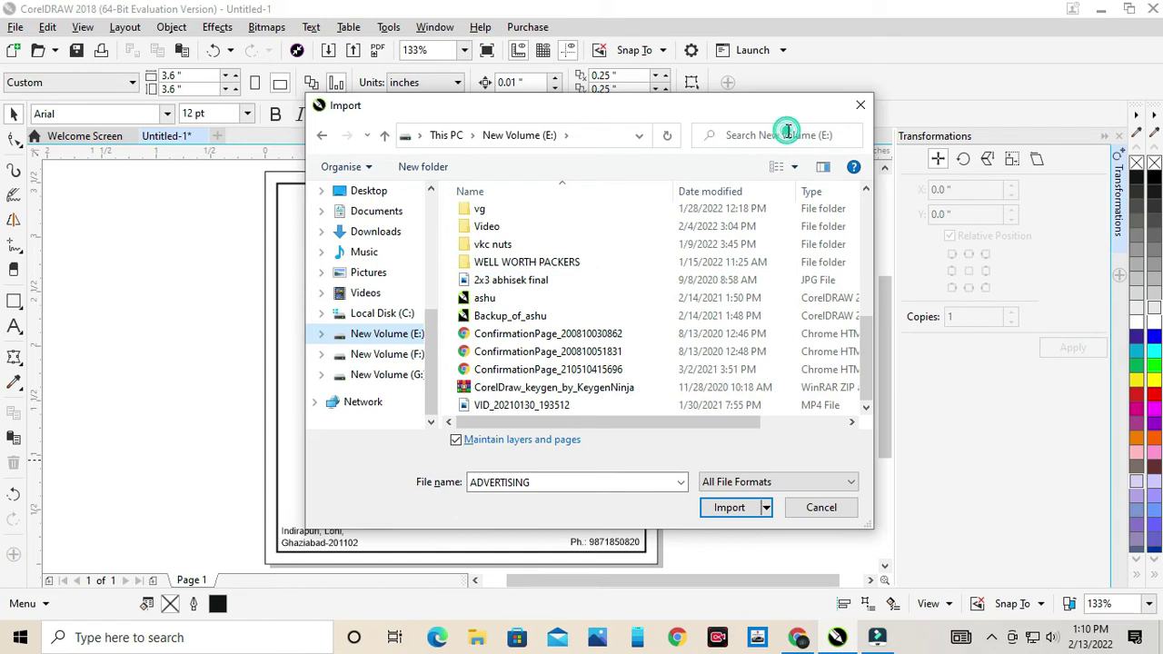
{"action": "left_click", "coordinate": [787, 131]}
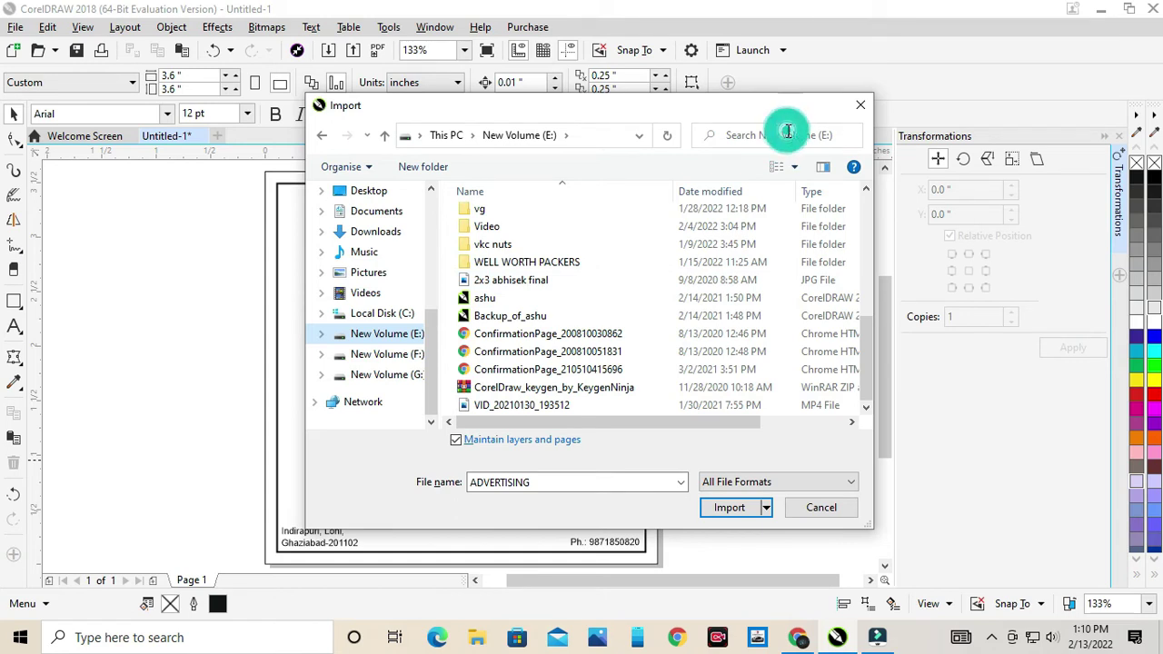
{"action": "type", "text": "v"}
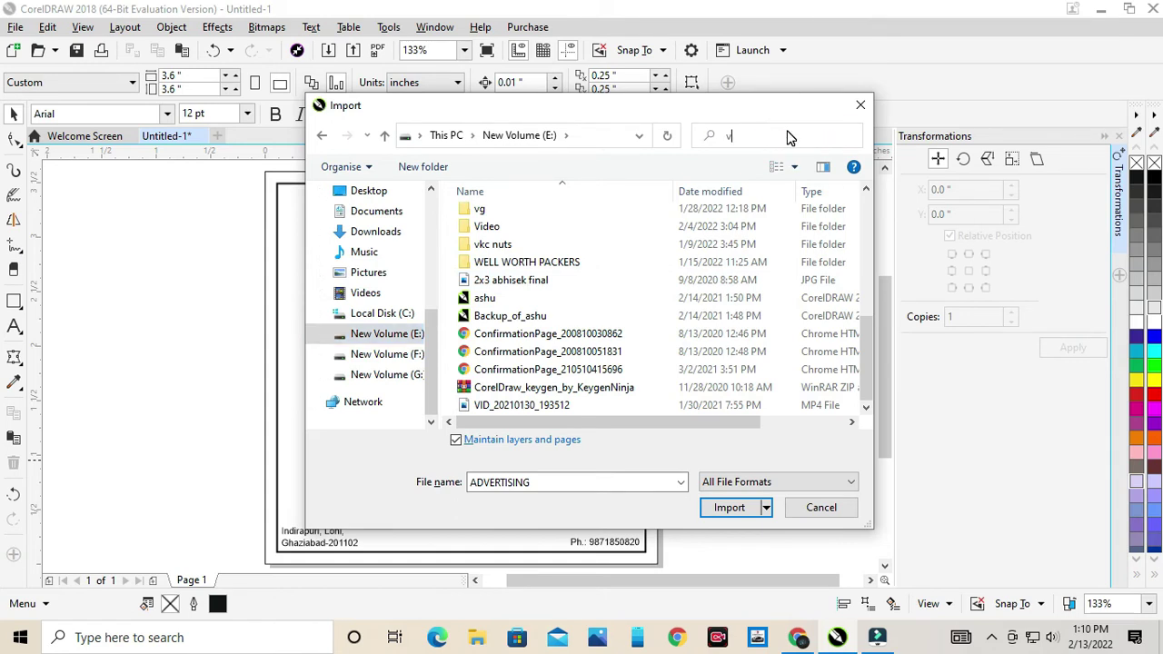
{"action": "type", "text": "g"}
{"action": "left_click", "coordinate": [850, 135]}
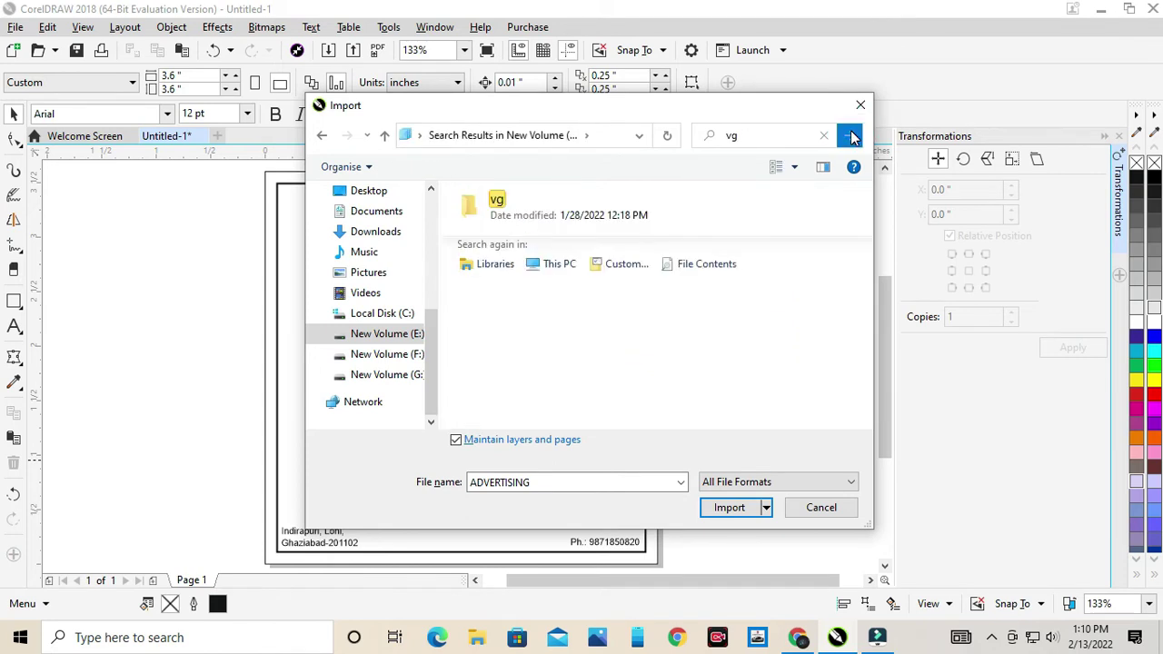
{"action": "double_click", "coordinate": [548, 218]}
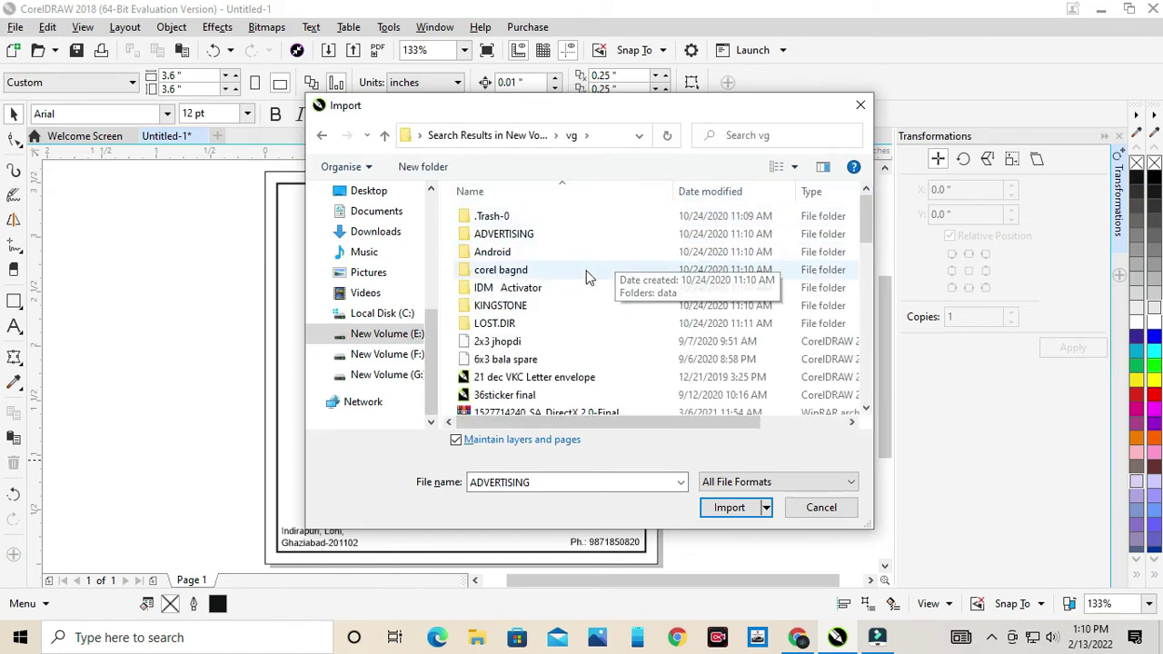
{"action": "scroll", "coordinate": [589, 272], "scroll_direction": "down", "scroll_amount": 2}
{"action": "scroll", "coordinate": [589, 272], "scroll_direction": "down", "scroll_amount": 1}
{"action": "scroll", "coordinate": [586, 279], "scroll_direction": "down", "scroll_amount": 2}
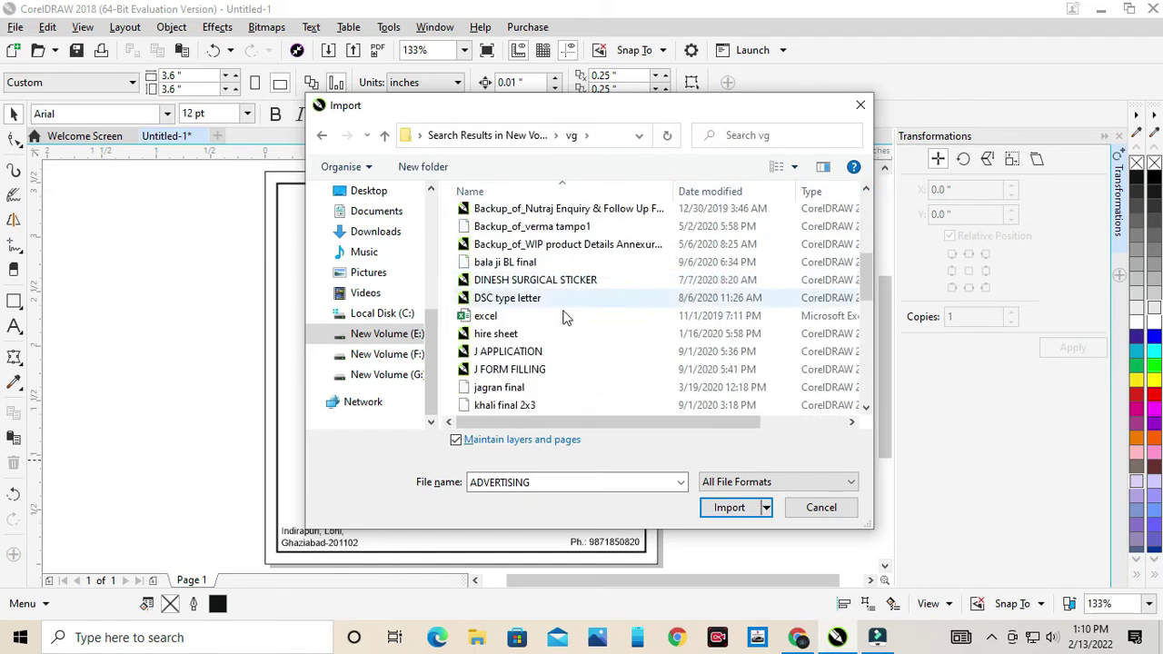
{"action": "scroll", "coordinate": [525, 372], "scroll_direction": "down", "scroll_amount": 4}
{"action": "left_click", "coordinate": [523, 372]}
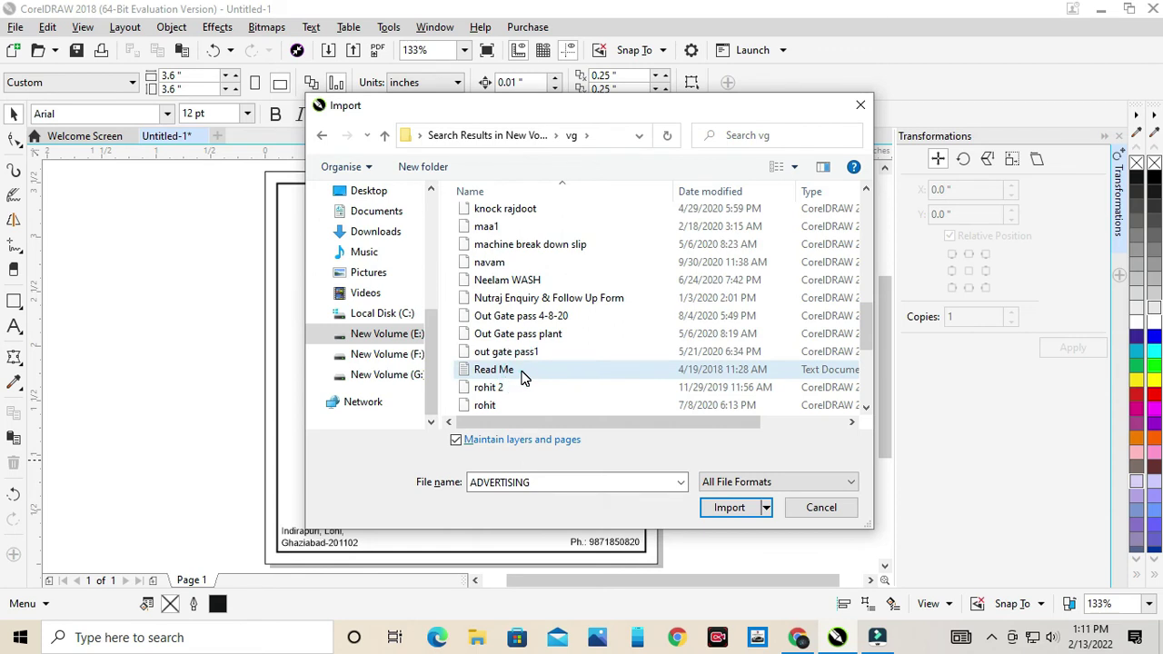
{"action": "left_click", "coordinate": [486, 218]}
{"action": "left_click", "coordinate": [861, 109]}
- Dismiss the import window and give the square frame a red outline from the palette
{"action": "left_click", "coordinate": [860, 109]}
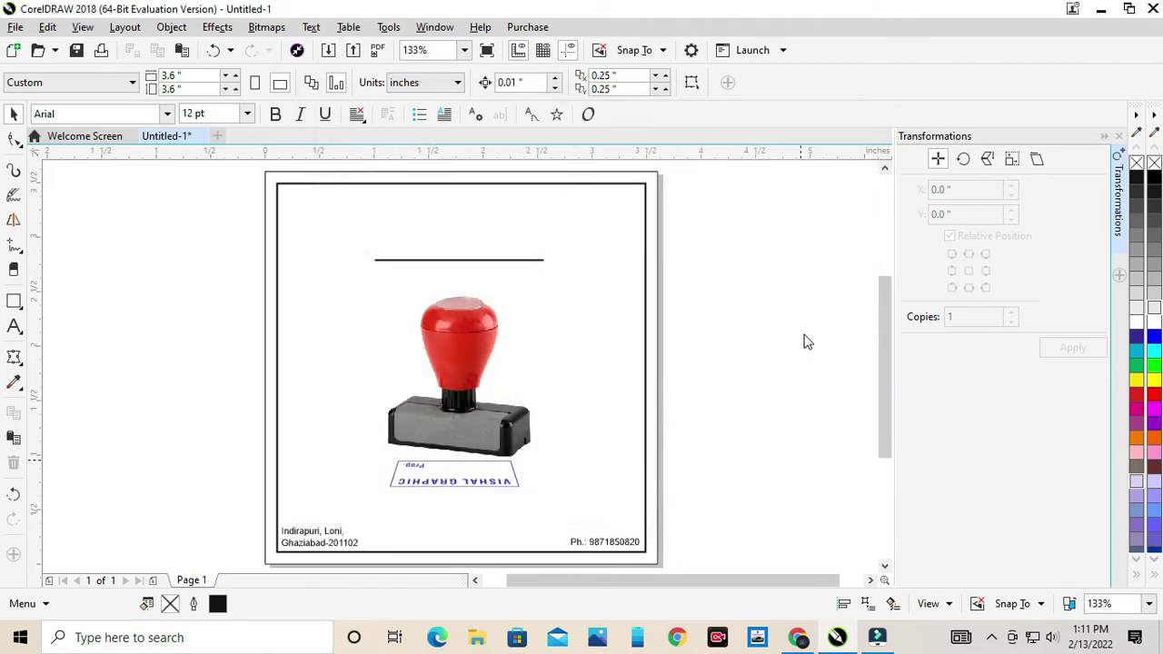
{"action": "left_click", "coordinate": [726, 325]}
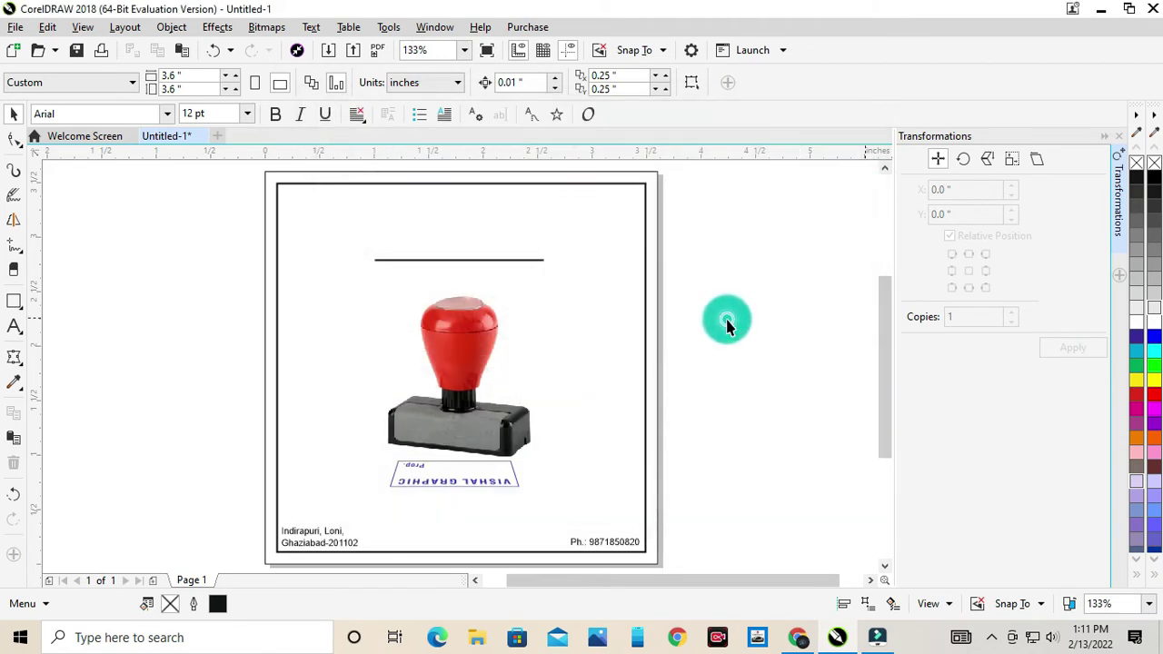
{"action": "left_click", "coordinate": [460, 259]}
{"action": "left_click", "coordinate": [495, 213]}
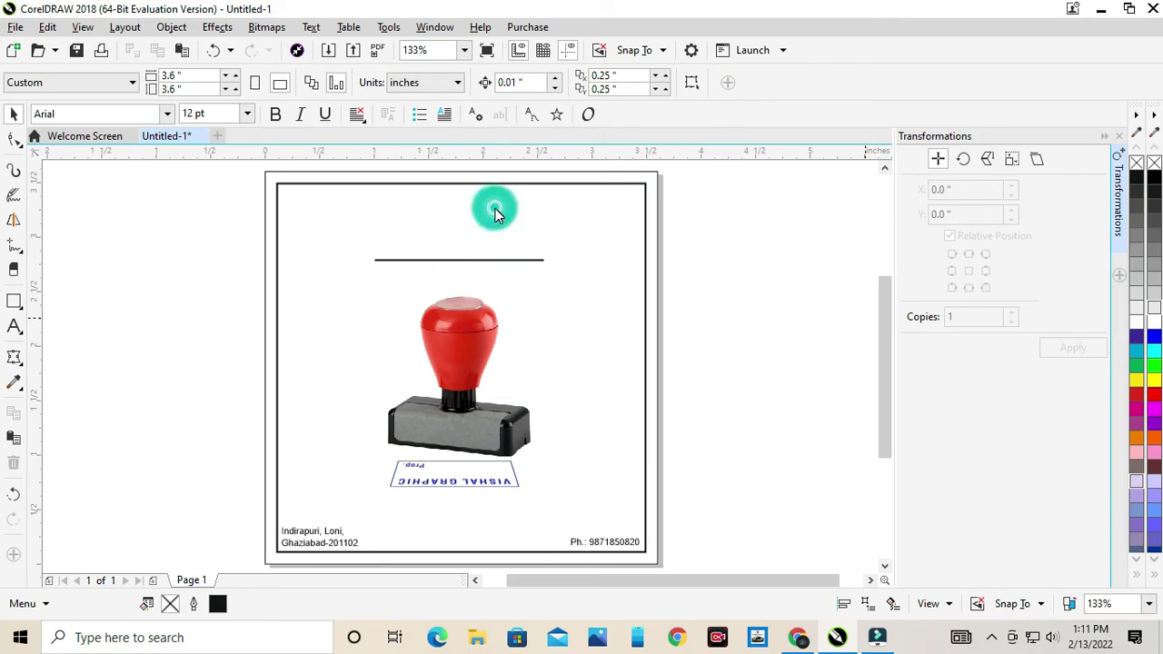
{"action": "left_click", "coordinate": [402, 188]}
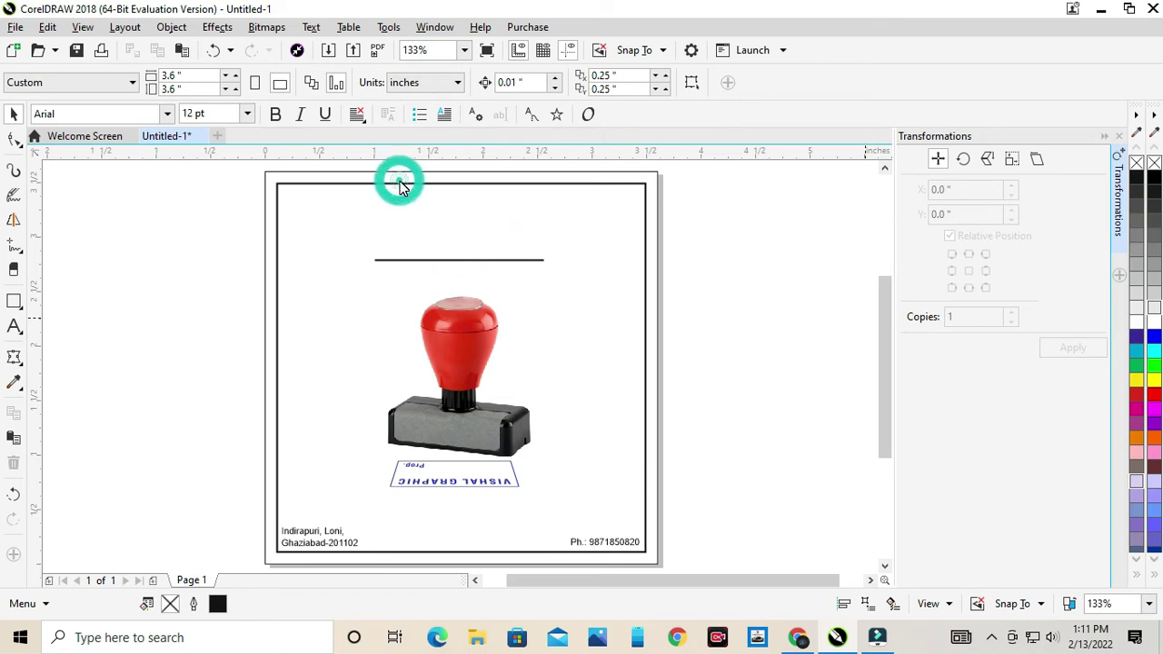
{"action": "left_click", "coordinate": [403, 185]}
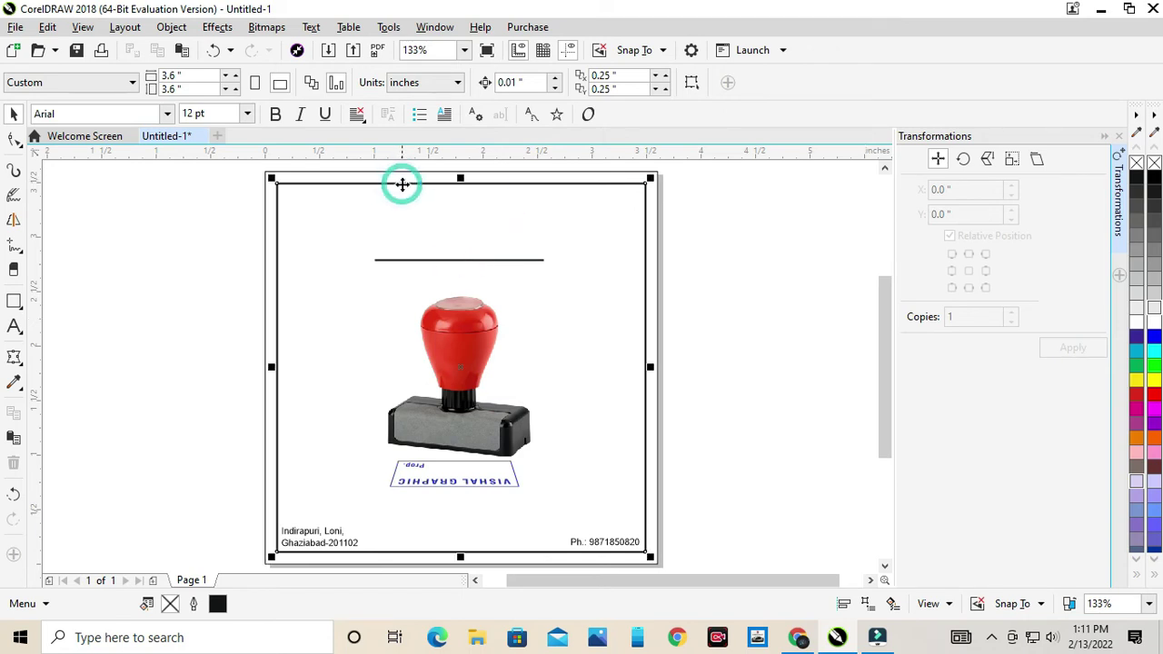
{"action": "right_click", "coordinate": [1136, 391]}
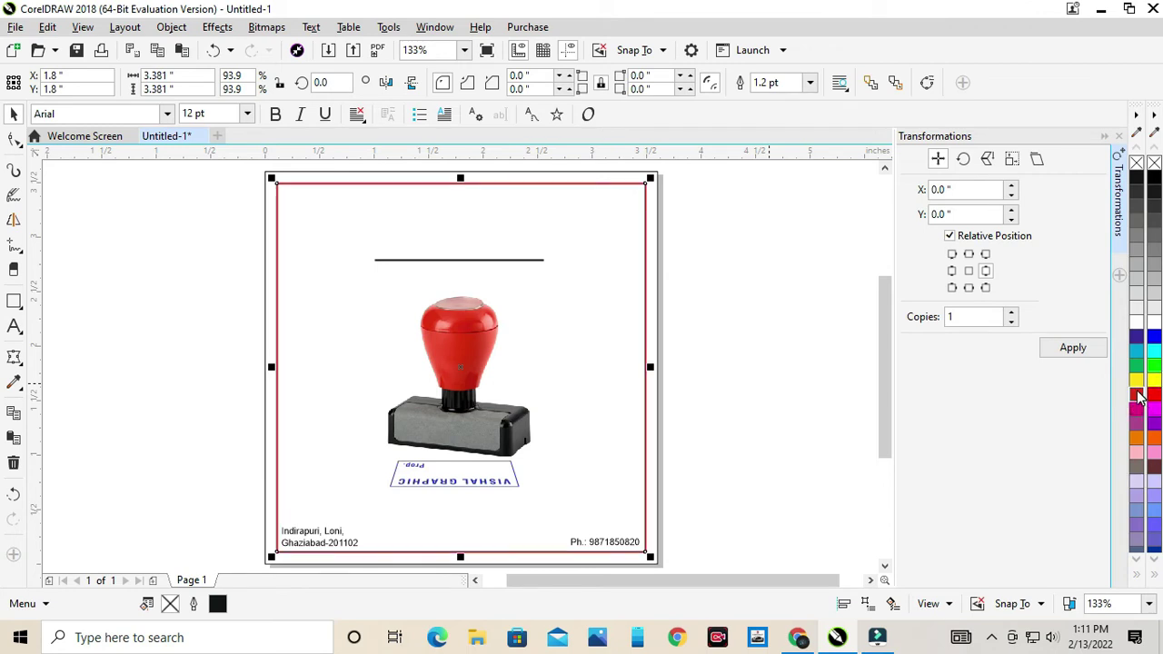
{"action": "left_click", "coordinate": [747, 334]}
{"action": "left_click", "coordinate": [769, 313]}
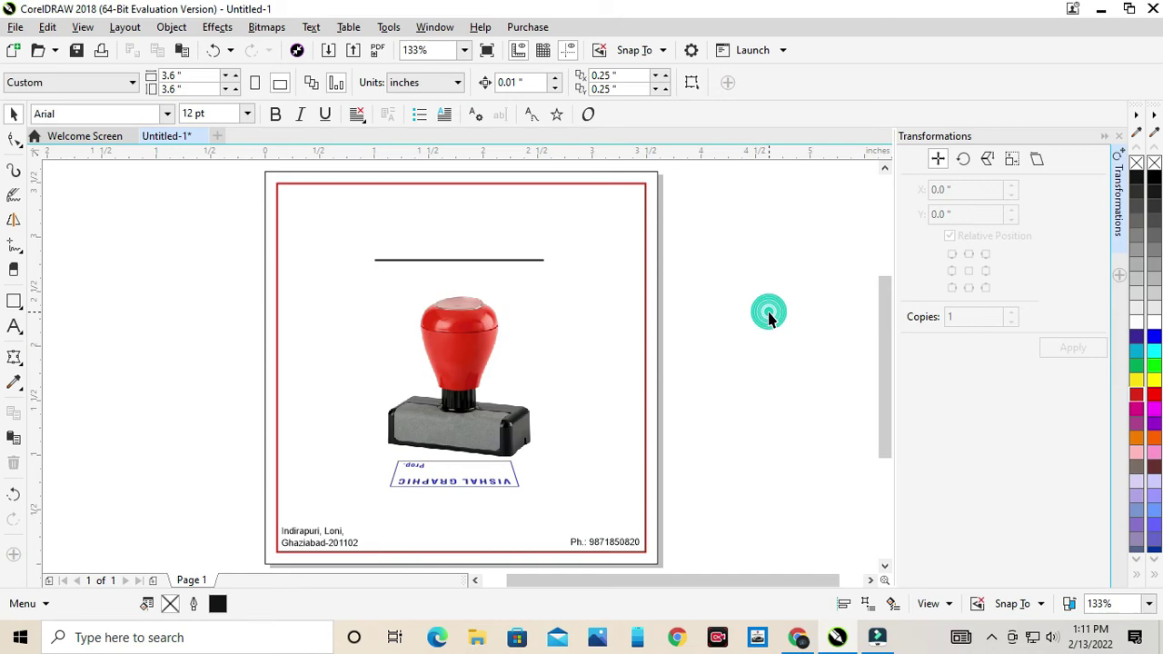
{"action": "left_click", "coordinate": [812, 340]}
{"action": "left_click", "coordinate": [799, 639]}
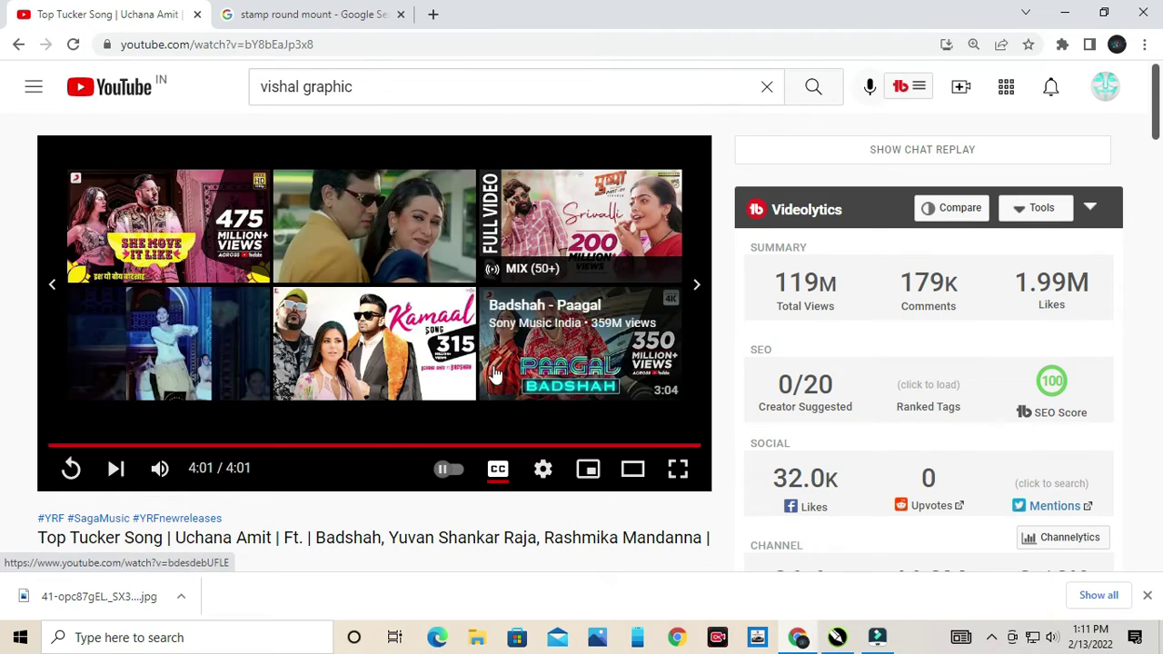
{"action": "left_click", "coordinate": [403, 345]}
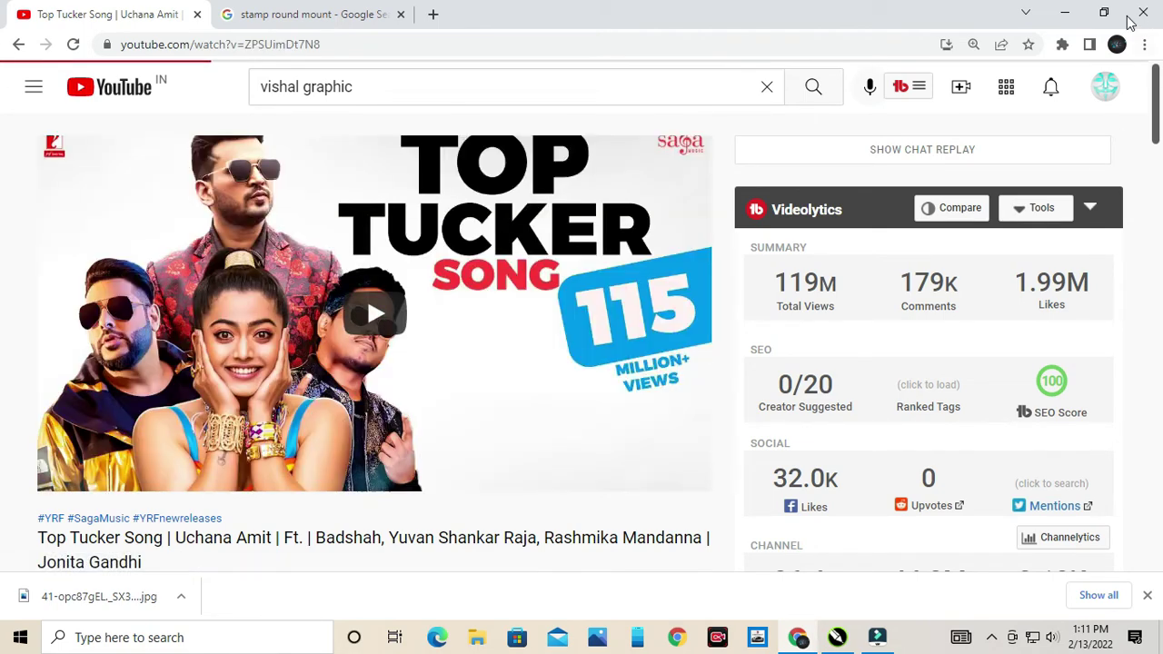
{"action": "left_click", "coordinate": [1065, 10]}
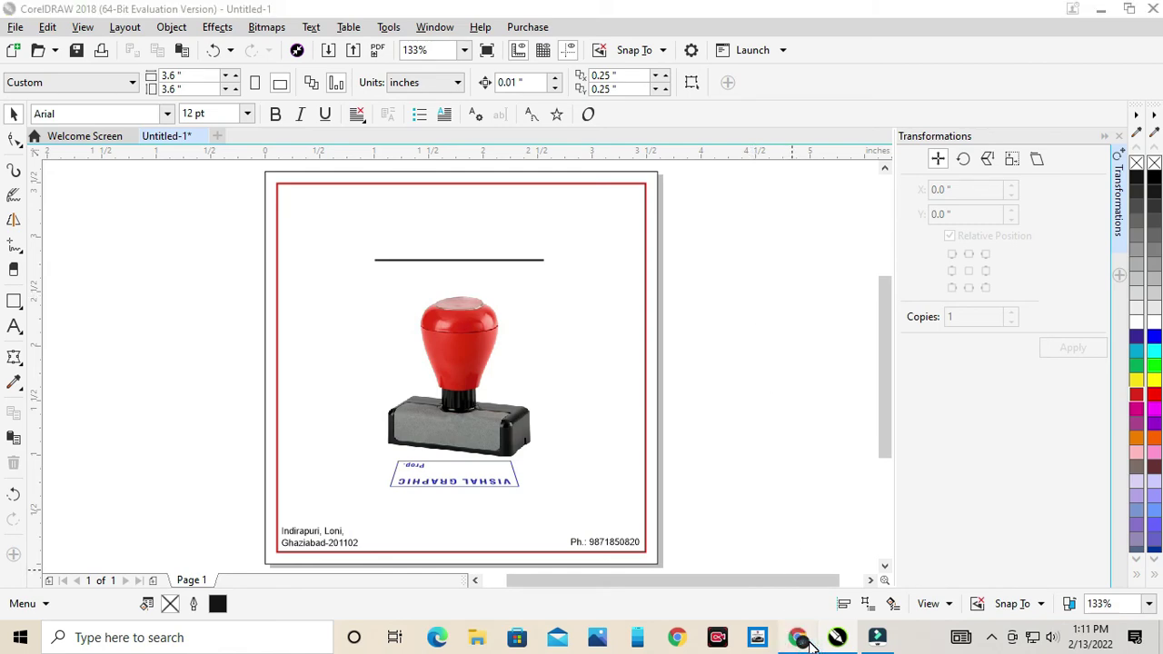
{"action": "left_click", "coordinate": [799, 638]}
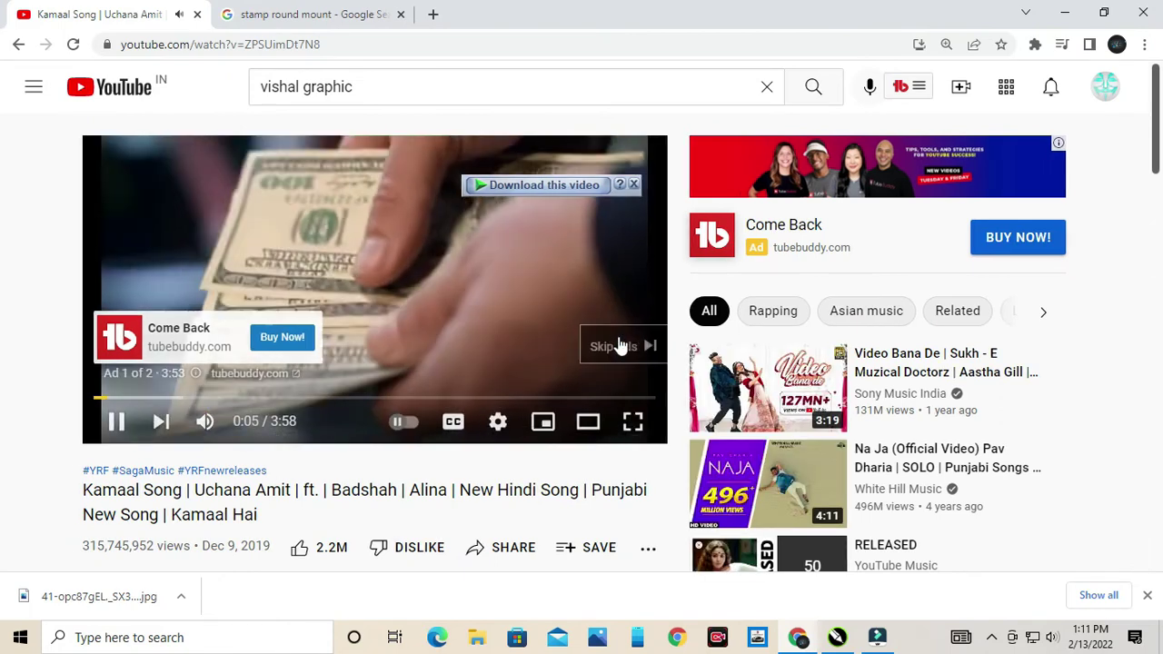
{"action": "left_click", "coordinate": [618, 338]}
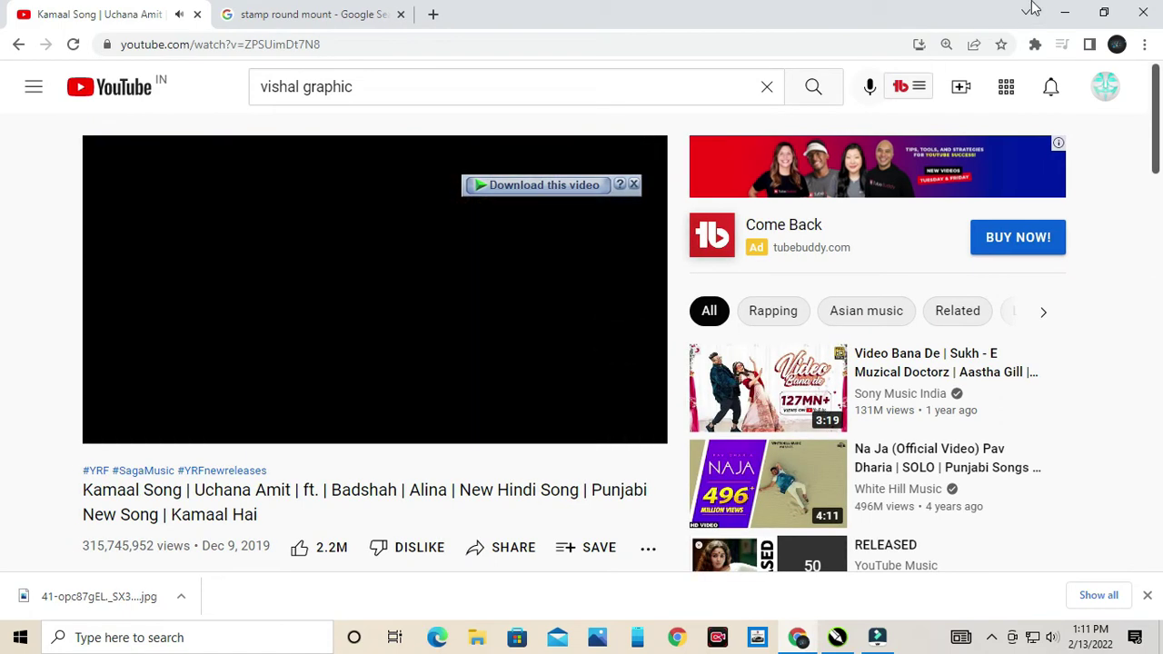
{"action": "left_click", "coordinate": [1063, 11]}
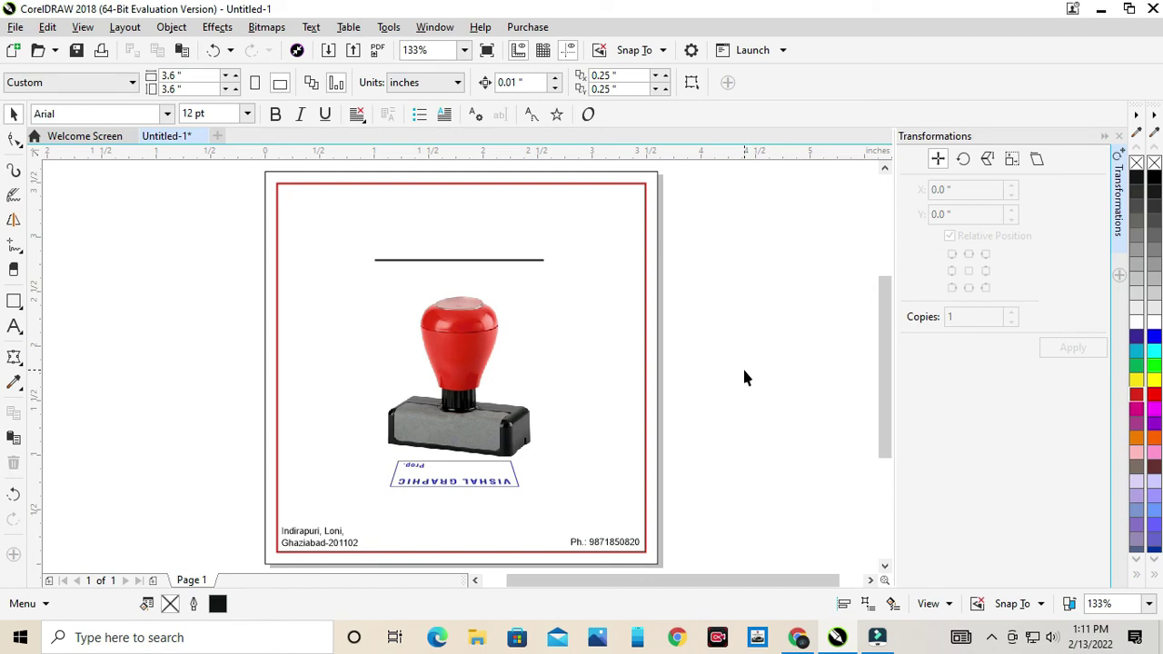
- Shorten the black line above the stamp from its right end
{"action": "left_click", "coordinate": [743, 371]}
{"action": "scroll", "coordinate": [395, 241], "scroll_direction": "up", "scroll_amount": 2}
{"action": "left_click", "coordinate": [407, 272]}
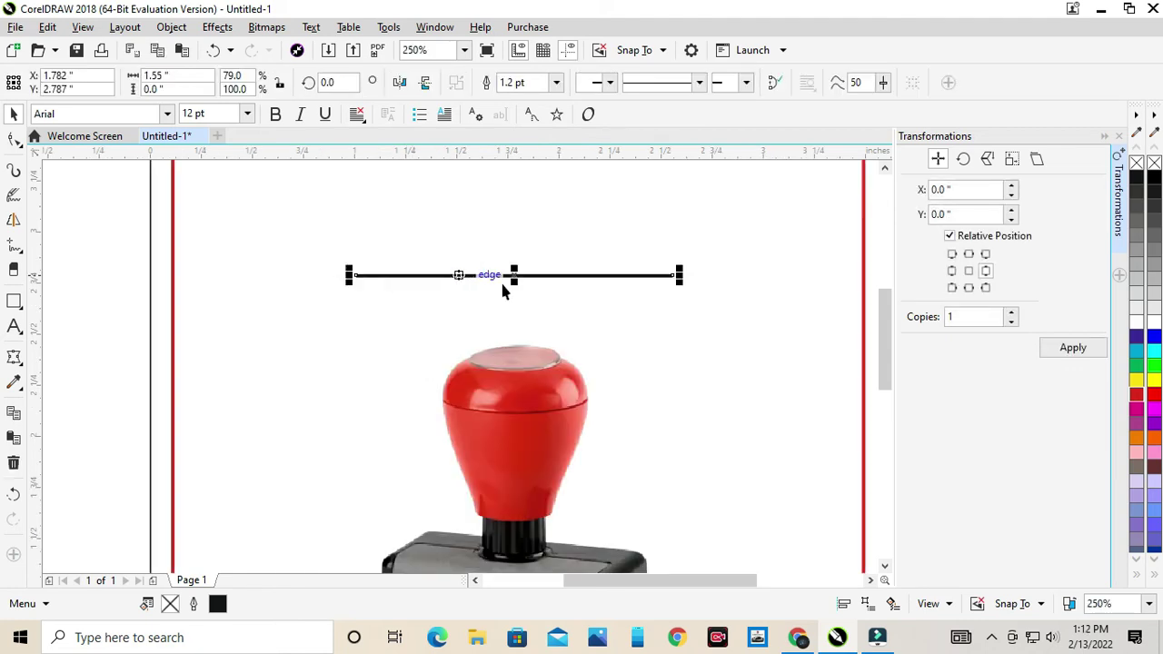
{"action": "left_click_drag", "start_coordinate": [678, 274], "coordinate": [650, 314]}
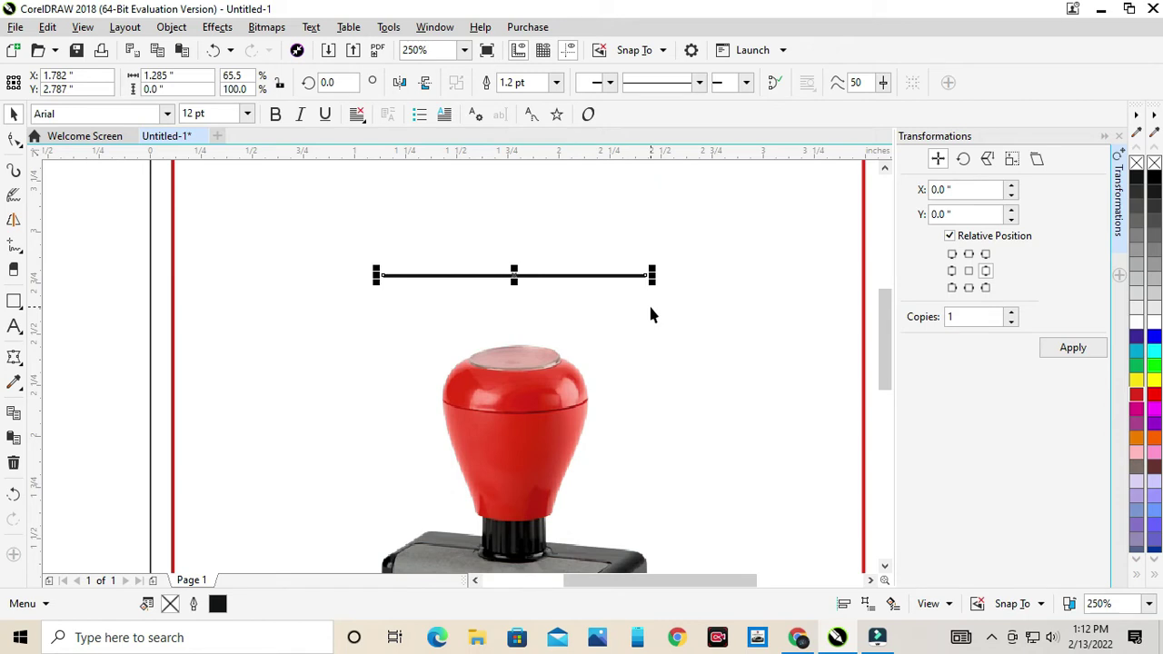
- Give the line's end a dot arrowhead in the Outline Pen dialog
{"action": "key", "text": "F12"}
{"action": "left_click", "coordinate": [718, 183]}
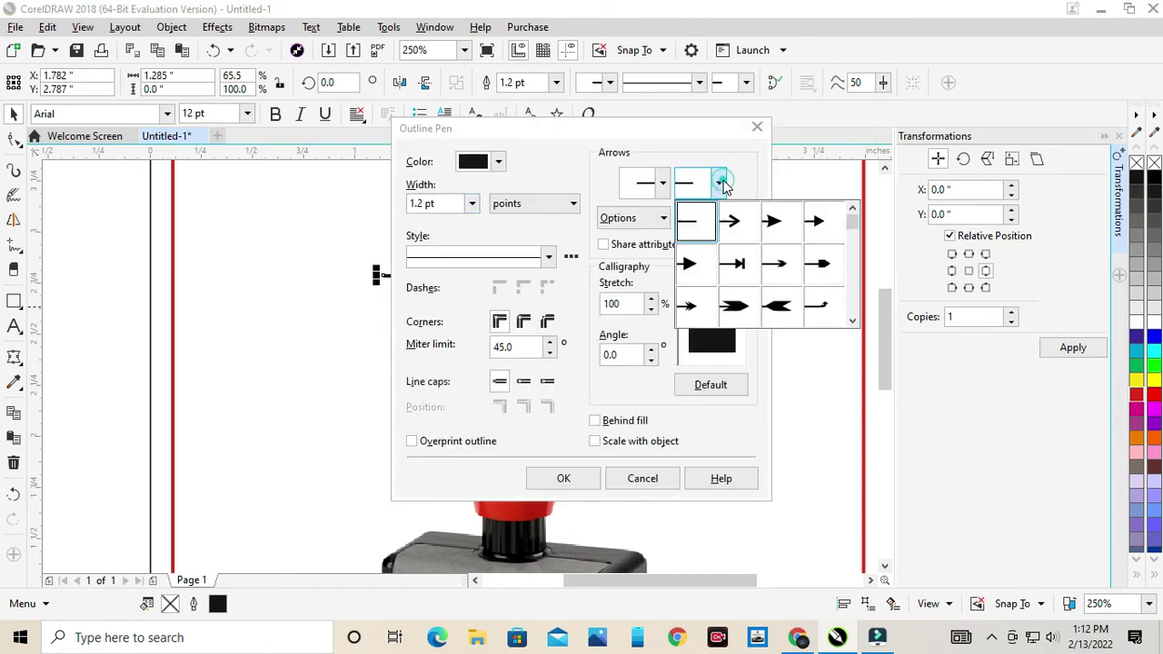
{"action": "left_click", "coordinate": [853, 324]}
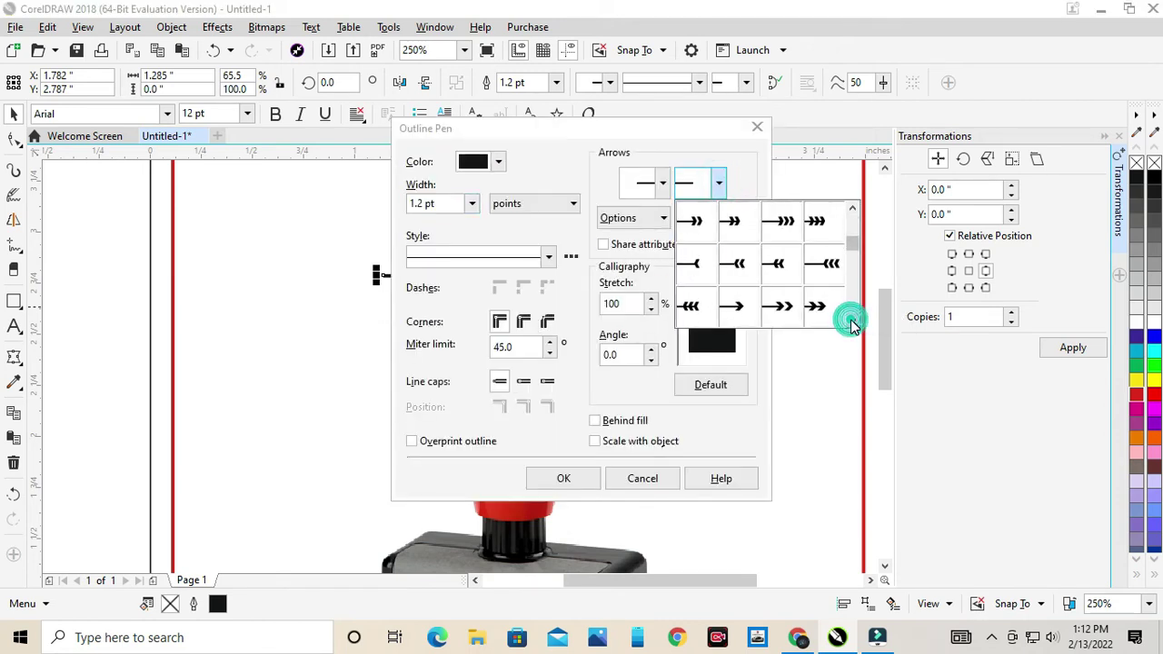
{"action": "left_click", "coordinate": [852, 324]}
{"action": "left_click", "coordinate": [852, 324]}
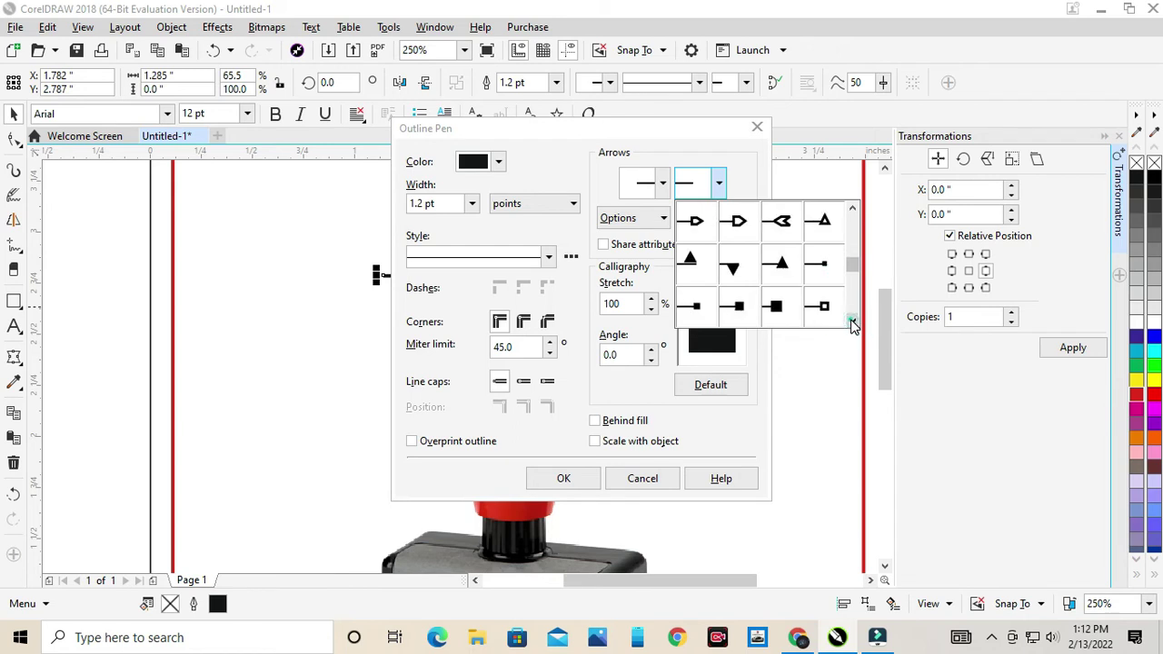
{"action": "left_click", "coordinate": [852, 323]}
{"action": "left_click", "coordinate": [743, 263]}
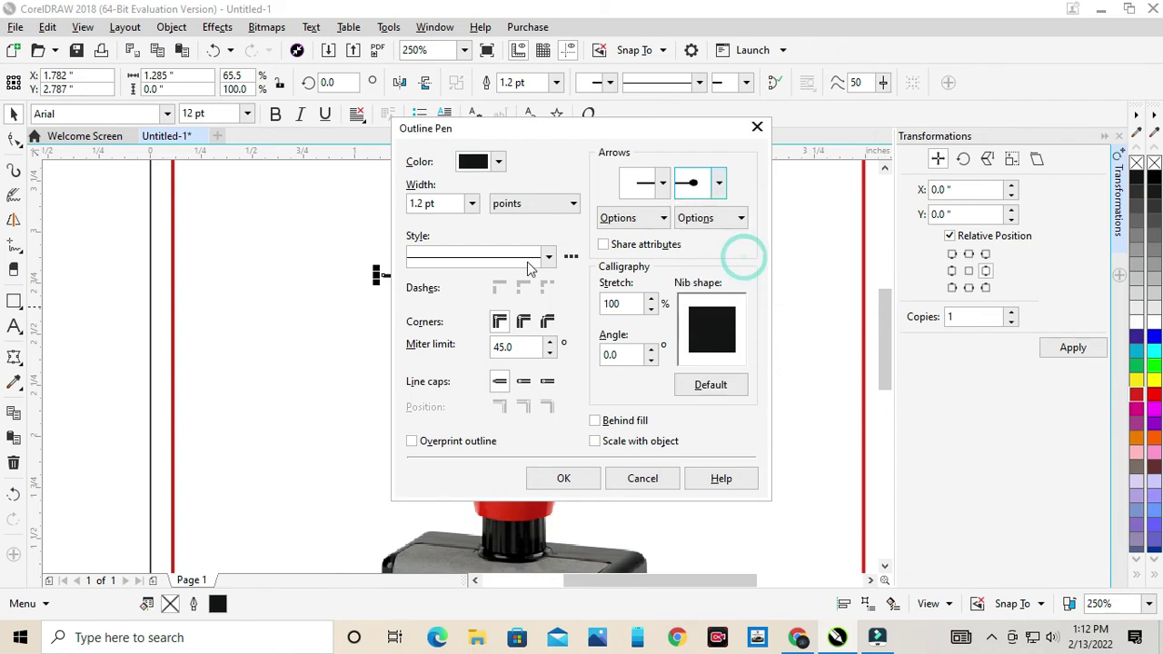
- Give the line's start a matching dot arrowhead and confirm
{"action": "left_click", "coordinate": [647, 182]}
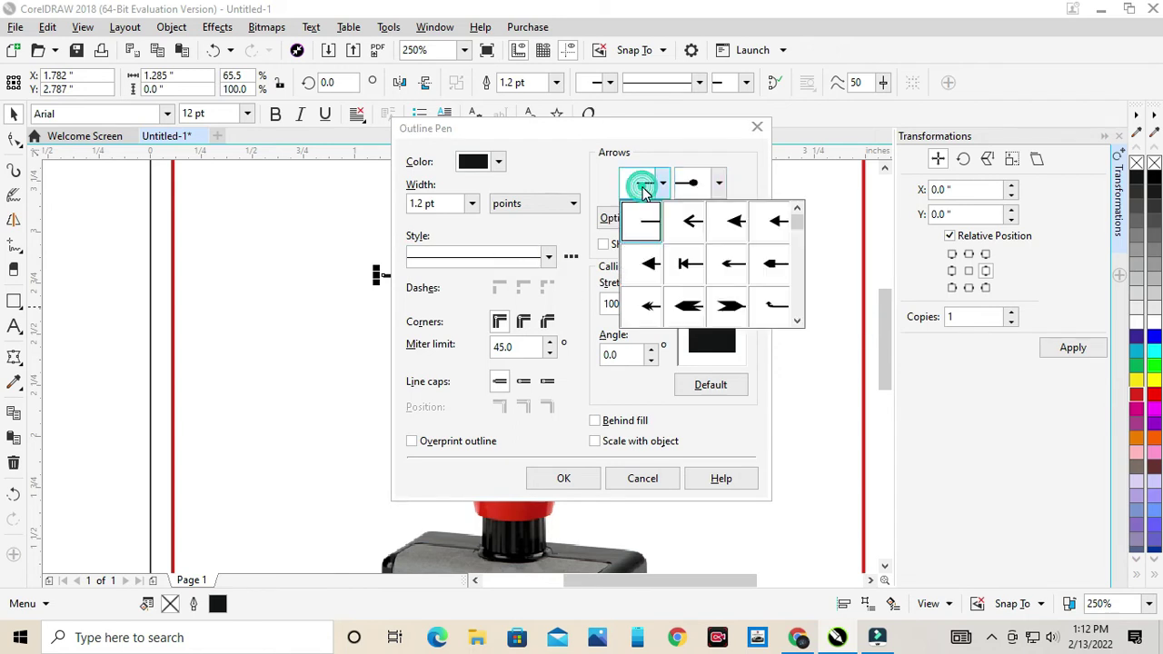
{"action": "left_click", "coordinate": [797, 323]}
{"action": "left_click", "coordinate": [798, 323]}
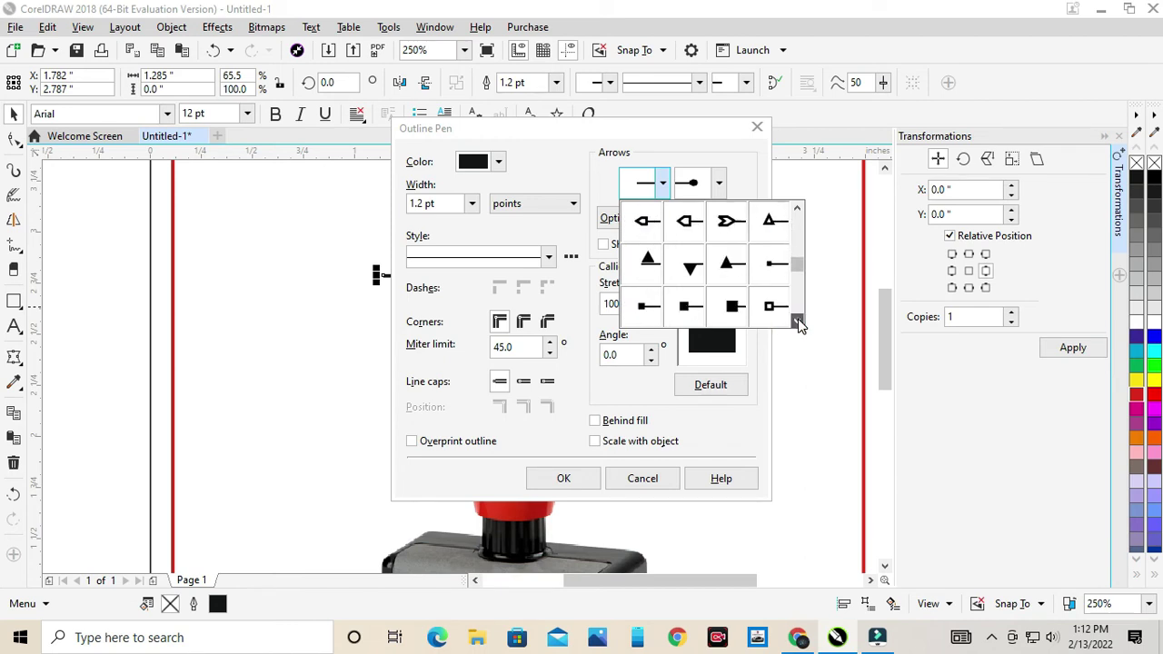
{"action": "left_click", "coordinate": [797, 323]}
{"action": "left_click", "coordinate": [756, 307]}
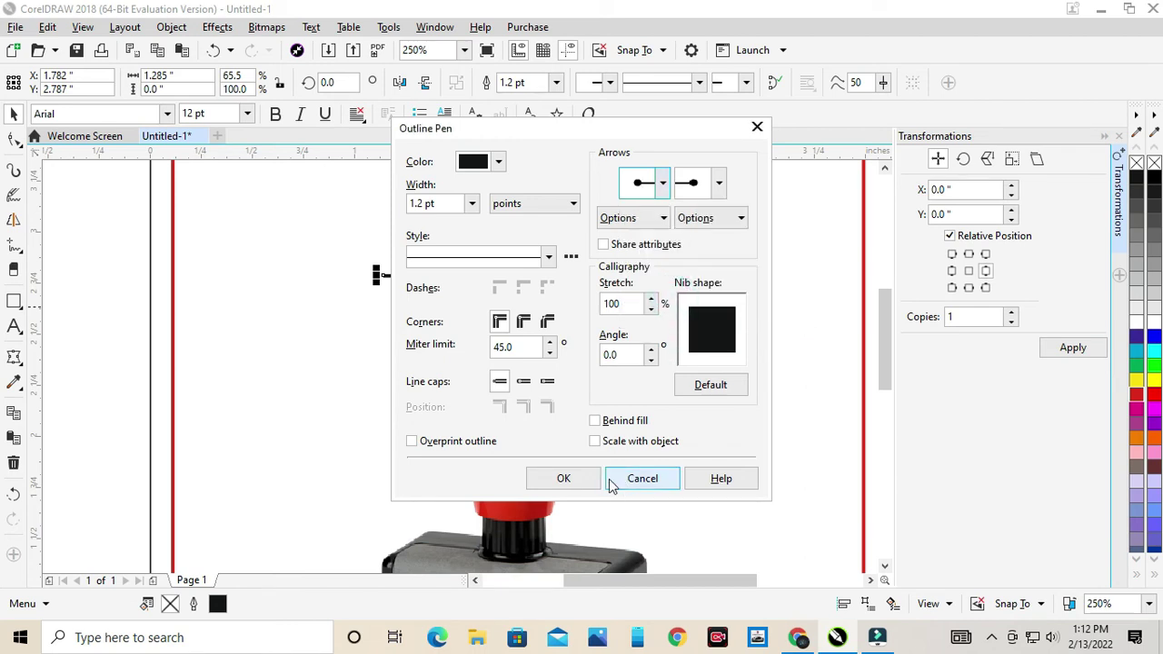
{"action": "left_click", "coordinate": [563, 479]}
{"action": "left_click", "coordinate": [636, 345]}
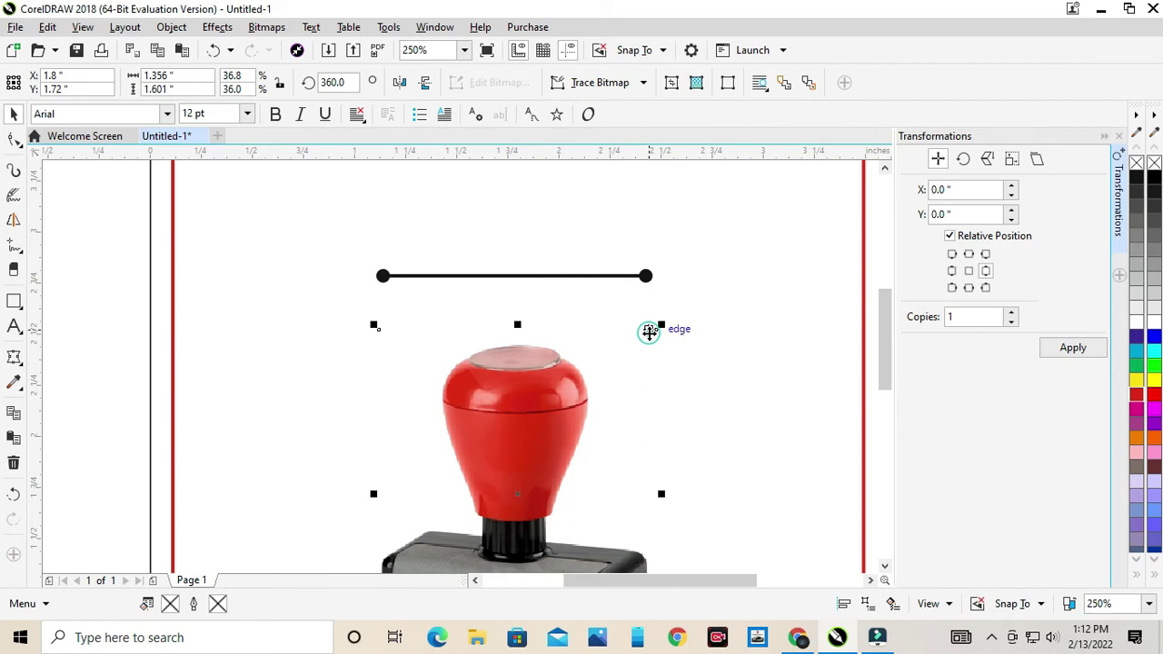
{"action": "left_click", "coordinate": [630, 277]}
{"action": "key", "text": "shift+F4"}
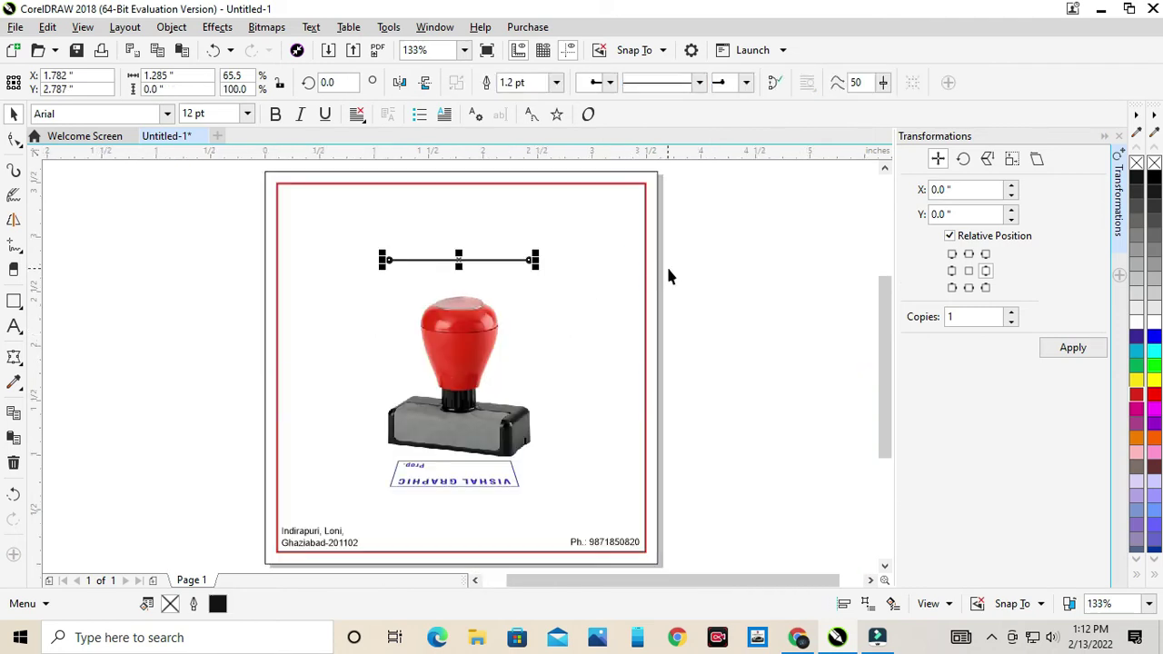
- Nudge the dot-ended line slightly into place above the stamp
{"action": "left_click", "coordinate": [678, 284]}
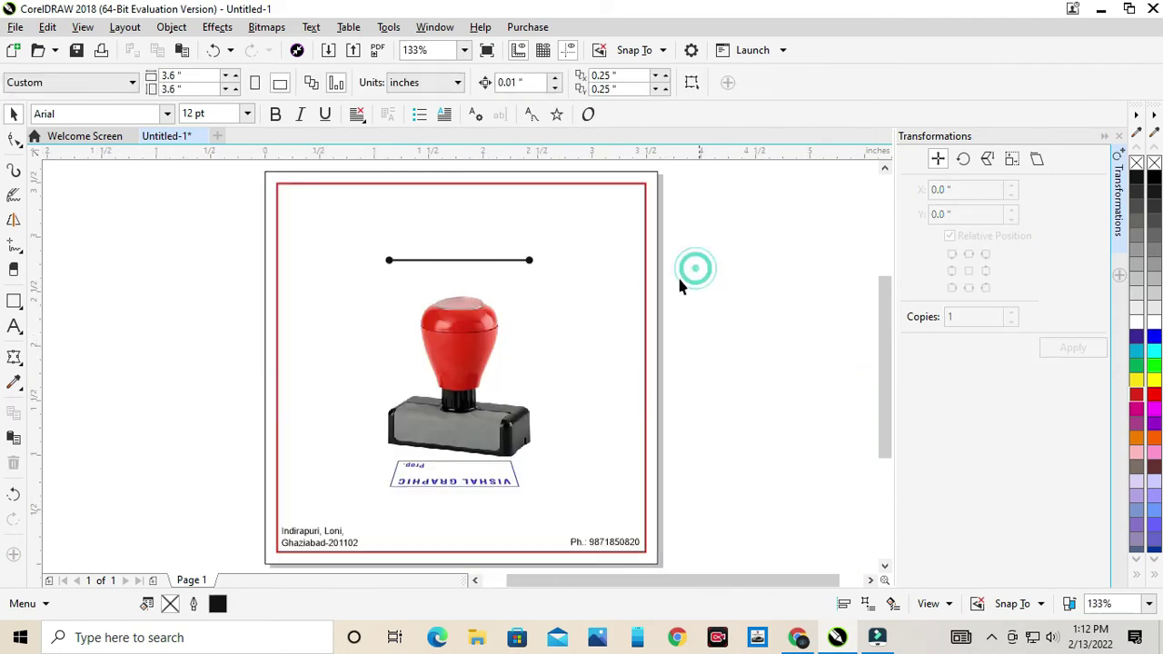
{"action": "left_click", "coordinate": [451, 261]}
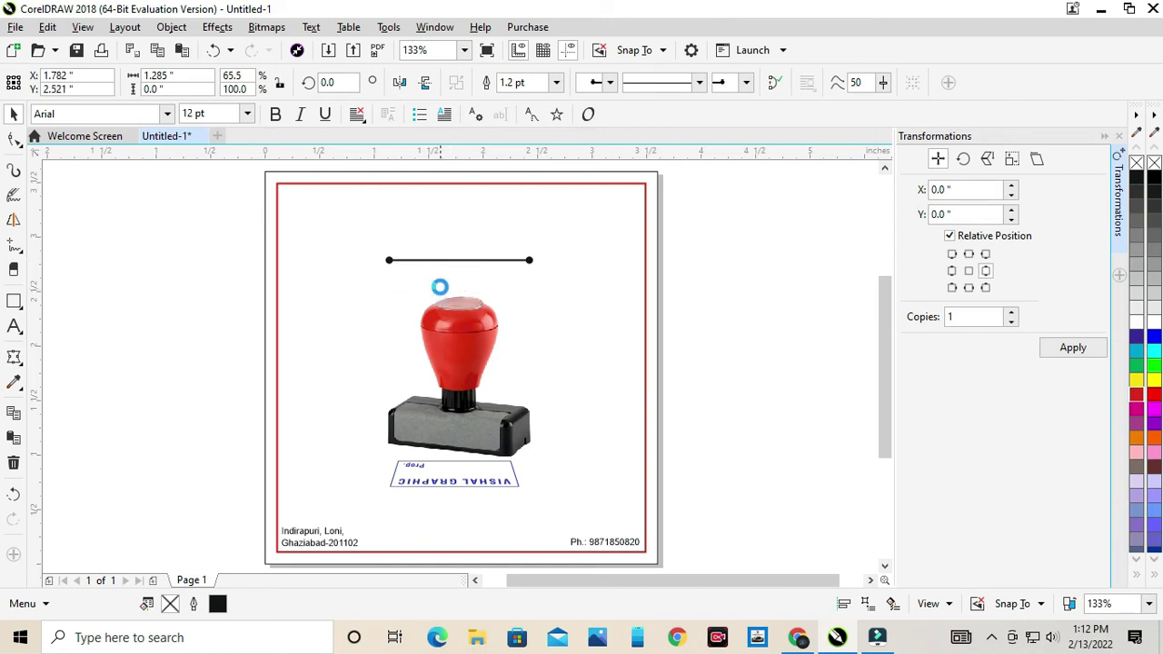
{"action": "left_click", "coordinate": [703, 258]}
{"action": "scroll", "coordinate": [494, 300], "scroll_direction": "up", "scroll_amount": 2}
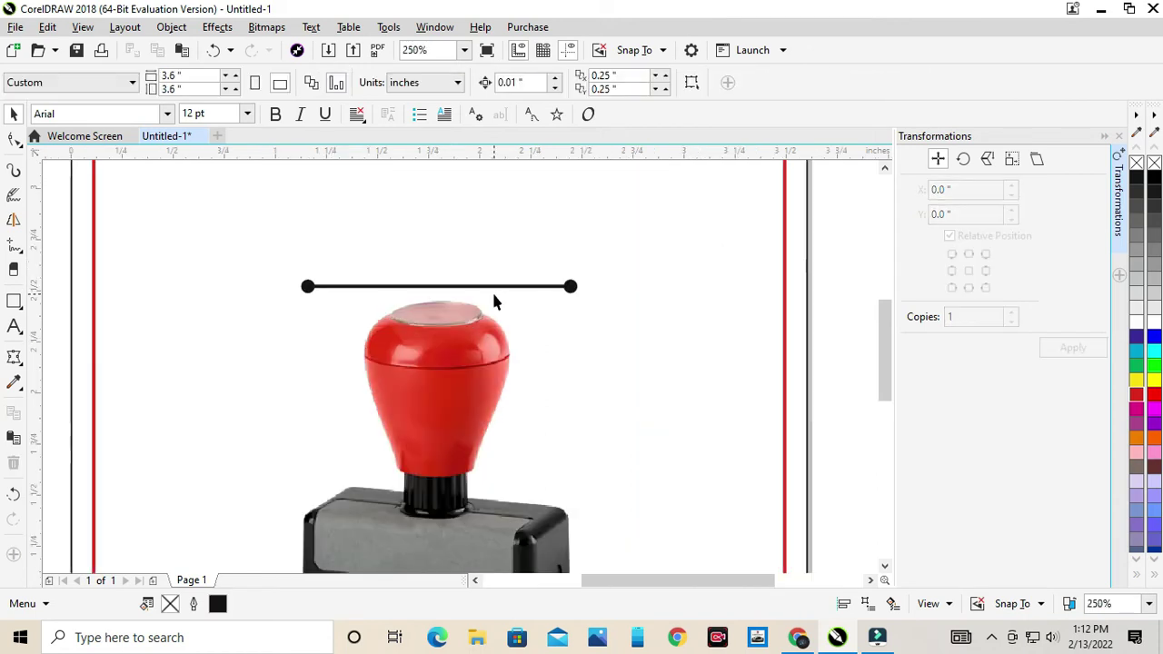
{"action": "left_click", "coordinate": [501, 286]}
{"action": "left_click_drag", "start_coordinate": [502, 286], "coordinate": [502, 267]}
{"action": "scroll", "coordinate": [502, 267], "scroll_direction": "down", "scroll_amount": 2}
{"action": "left_click", "coordinate": [662, 246]}
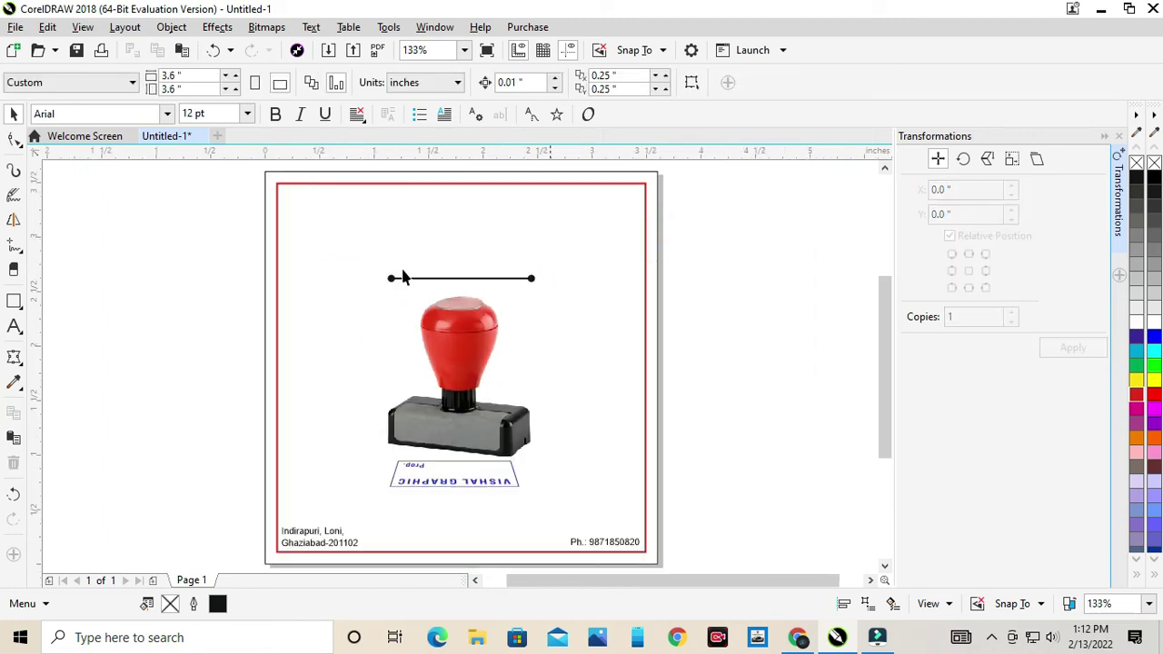
- Type the STAMPS heading above the line and size it at 16 pt
{"action": "left_click", "coordinate": [13, 329]}
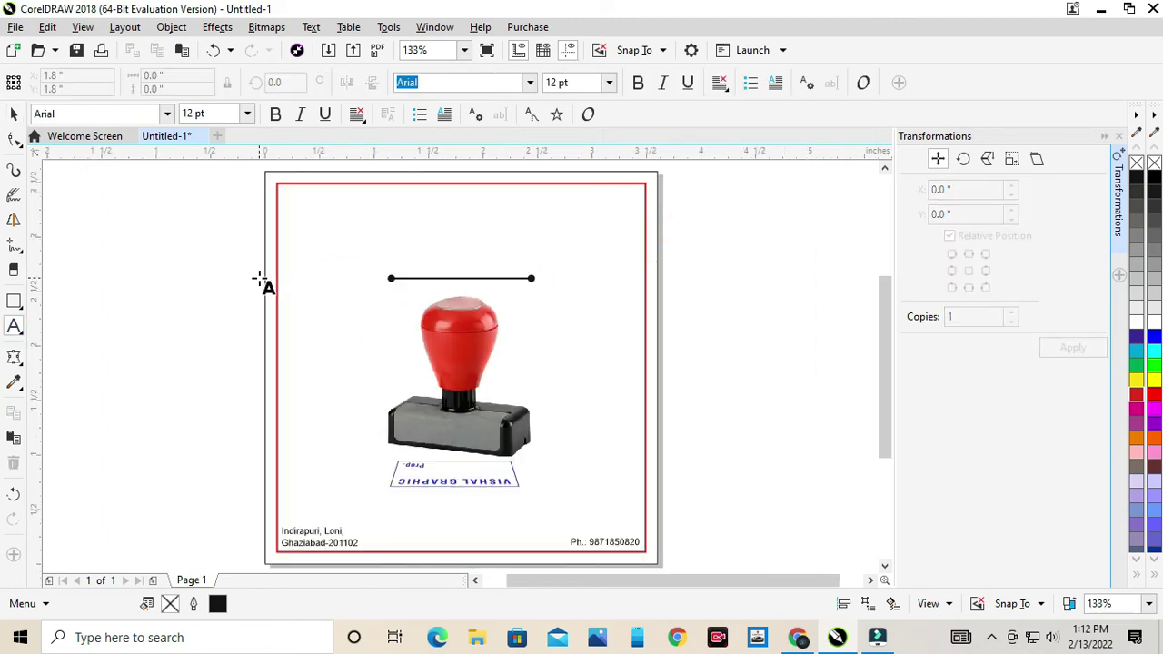
{"action": "left_click", "coordinate": [311, 259]}
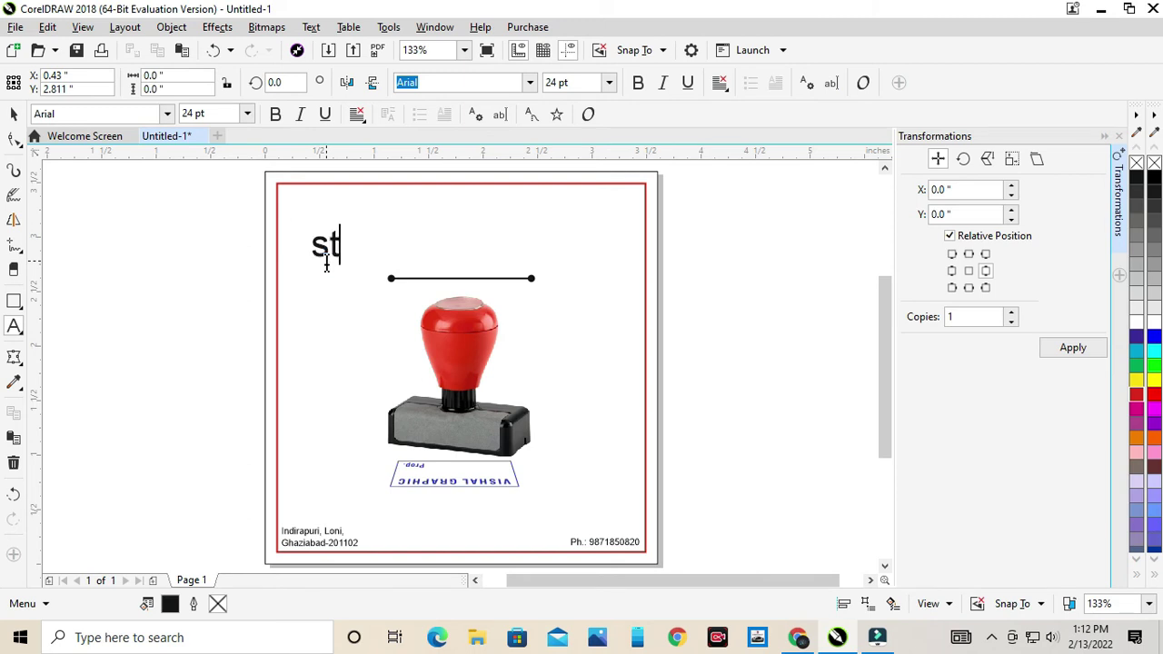
{"action": "type", "text": "STAMPS"}
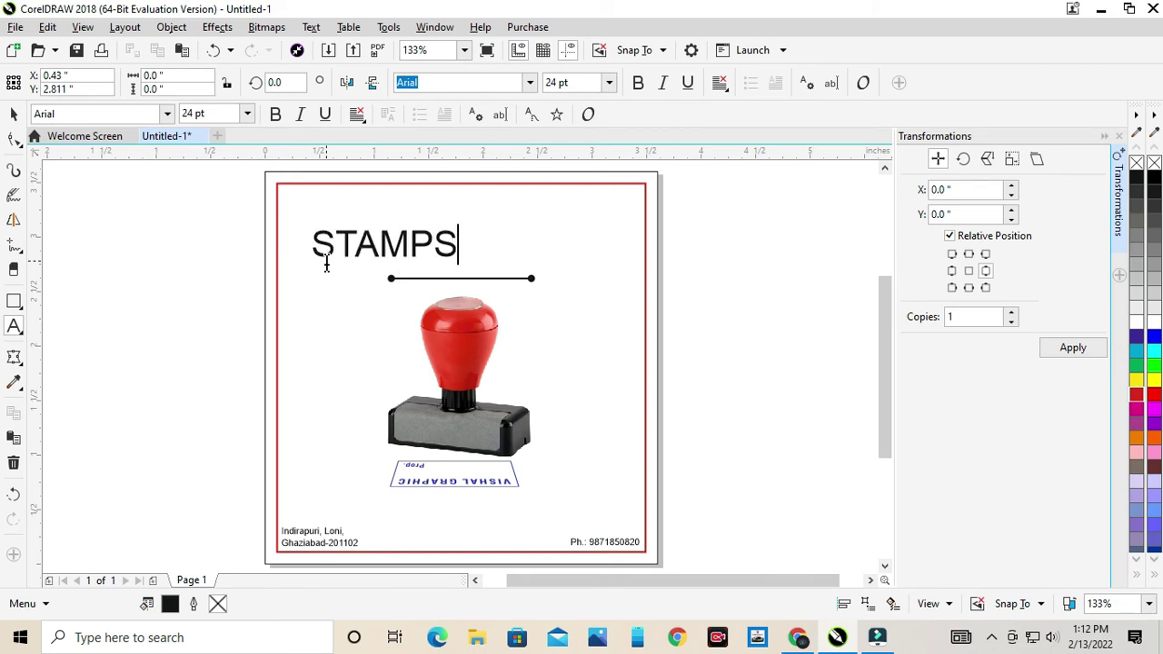
{"action": "key", "text": "ctrl+space"}
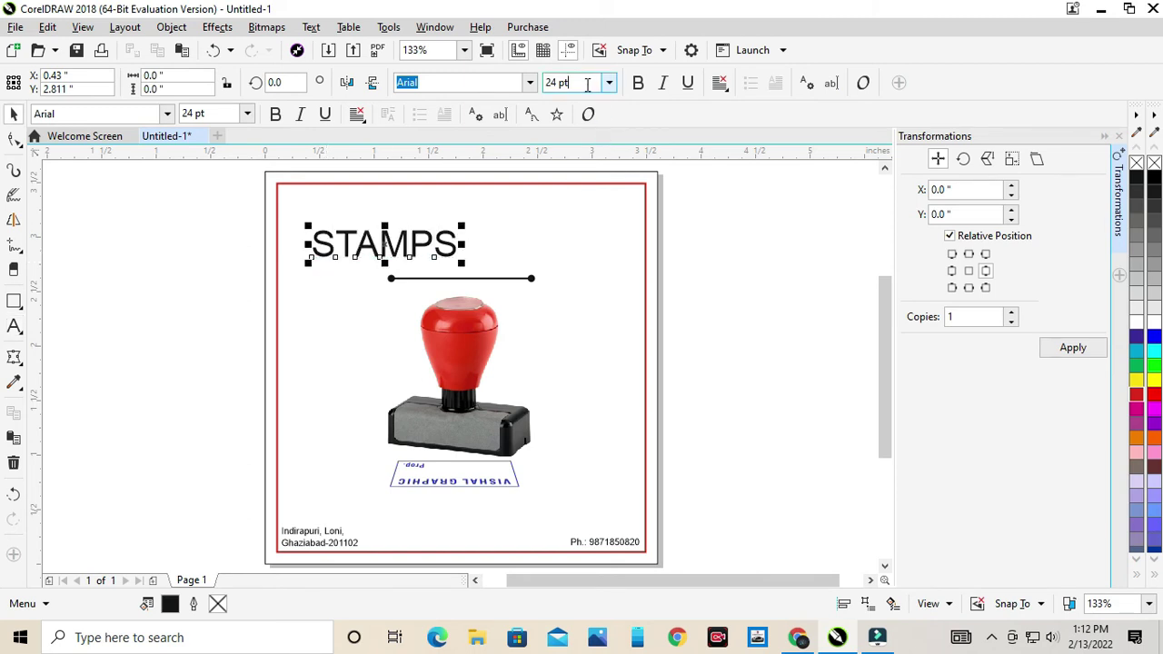
{"action": "left_click", "coordinate": [587, 83]}
{"action": "type", "text": "16"}
{"action": "key", "text": "Return"}
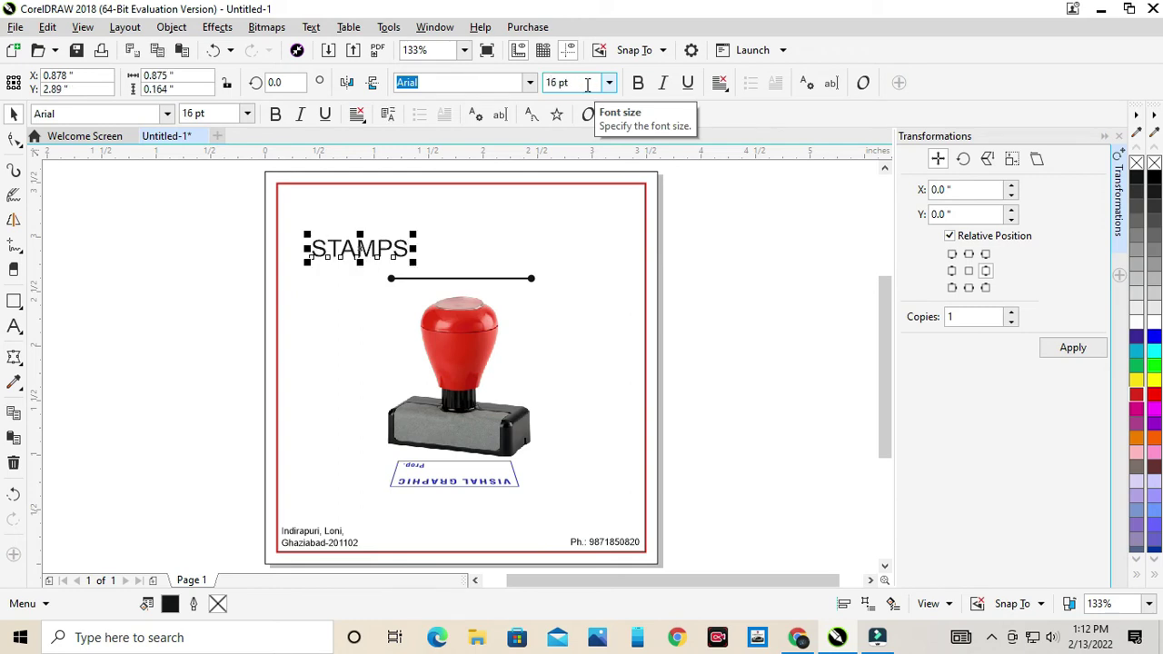
- Centre STAMPS horizontally over the line and reselect the heading
{"action": "left_click", "coordinate": [463, 278], "text": "shift"}
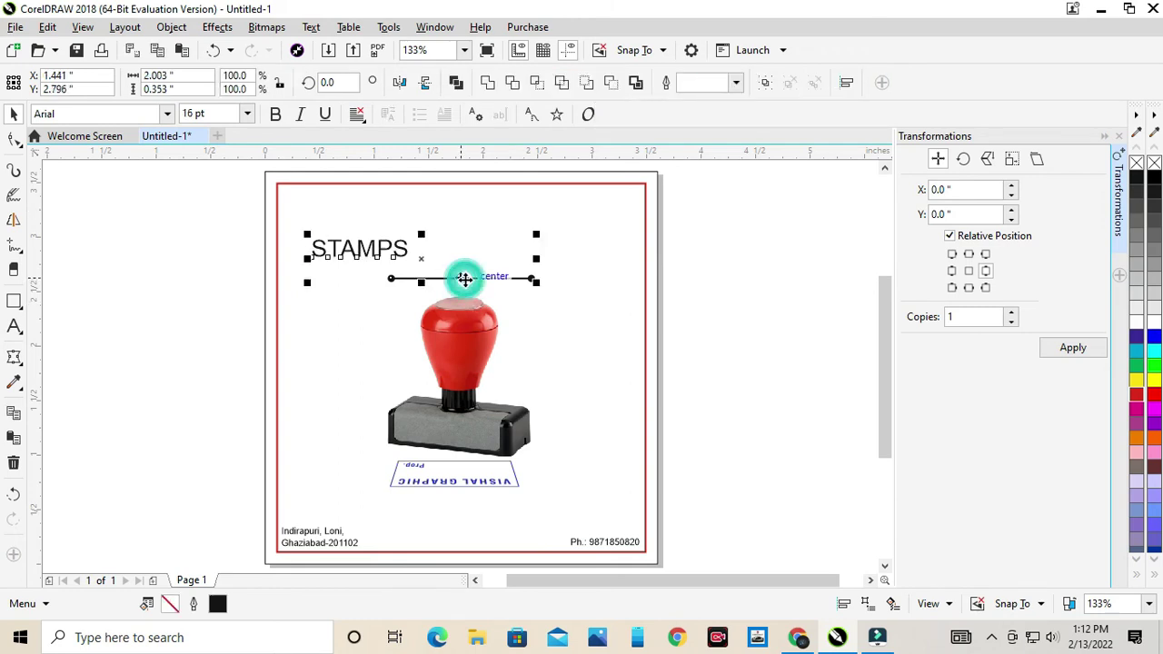
{"action": "key", "text": "c"}
{"action": "left_click", "coordinate": [774, 247]}
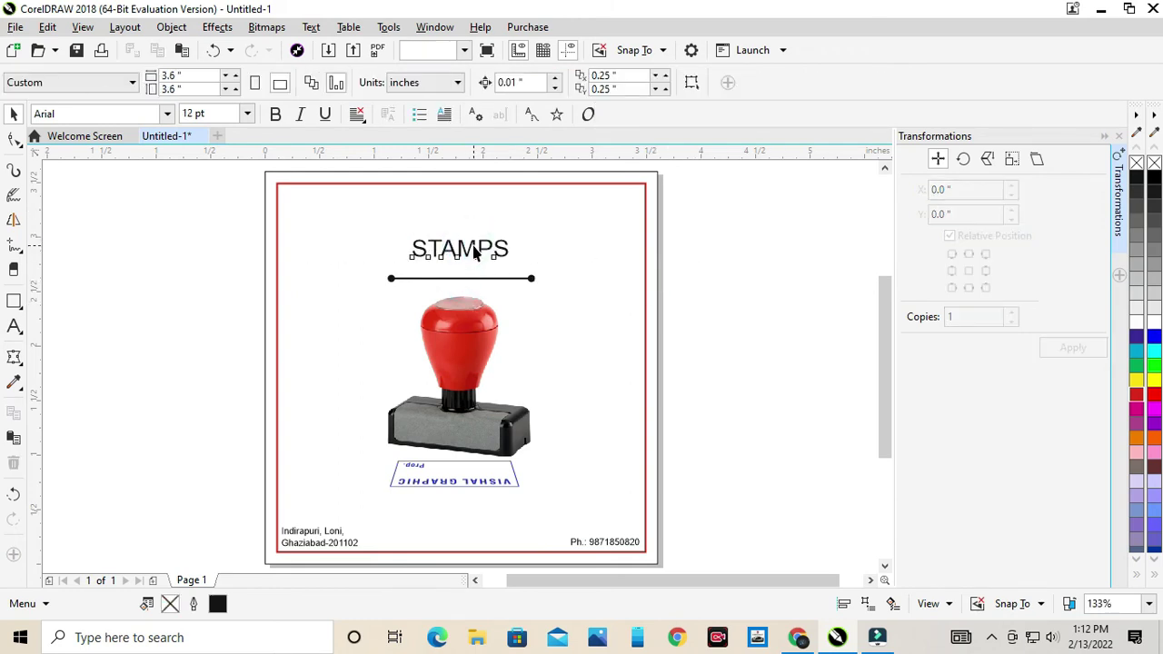
{"action": "left_click", "coordinate": [467, 248]}
{"action": "left_click", "coordinate": [520, 79]}
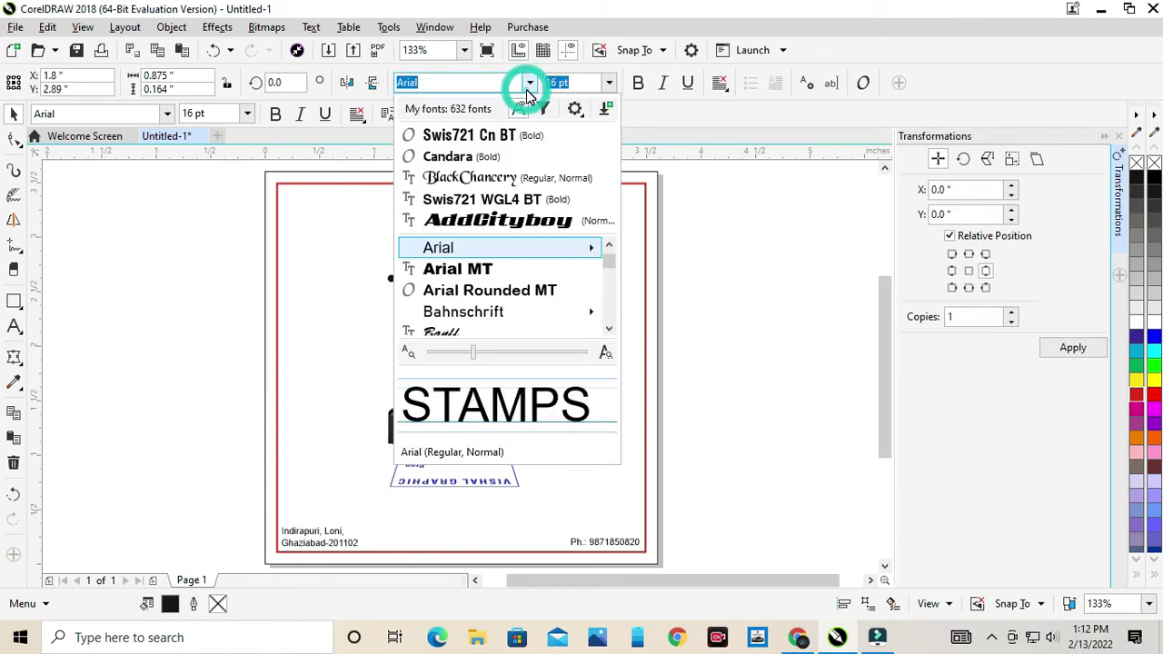
- Set the STAMPS heading in Candara and move it down closer to the line
{"action": "left_click", "coordinate": [494, 154]}
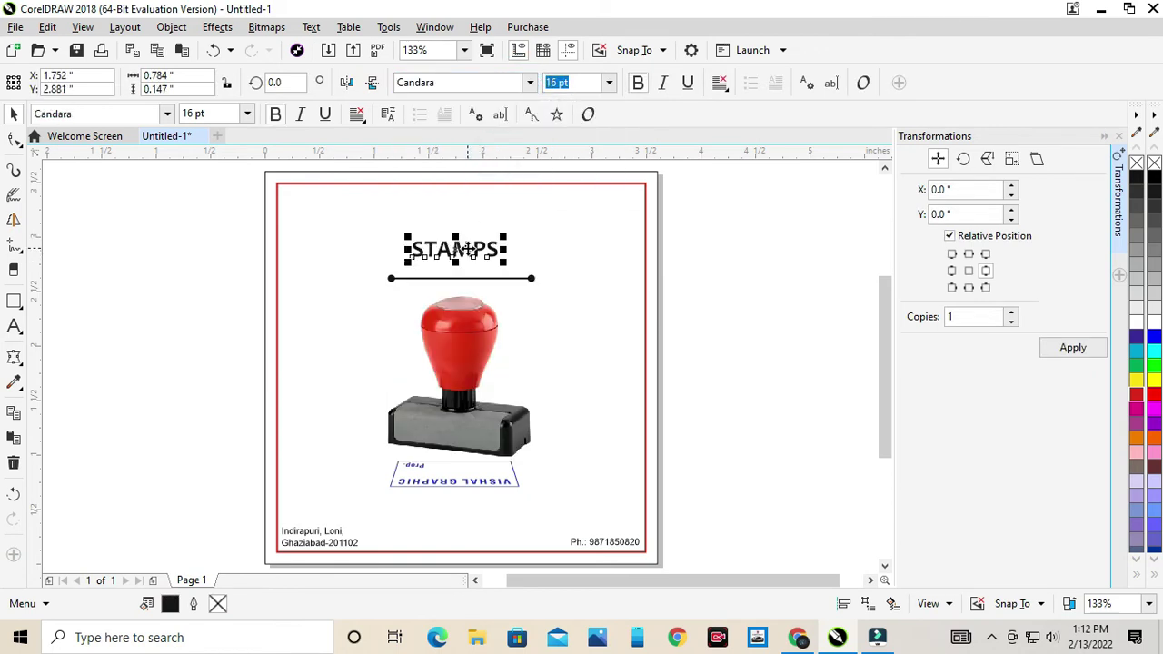
{"action": "scroll", "coordinate": [458, 255], "scroll_direction": "up", "scroll_amount": 3}
{"action": "scroll", "coordinate": [472, 254], "scroll_direction": "up", "scroll_amount": 2}
{"action": "left_click_drag", "start_coordinate": [486, 254], "coordinate": [485, 272]}
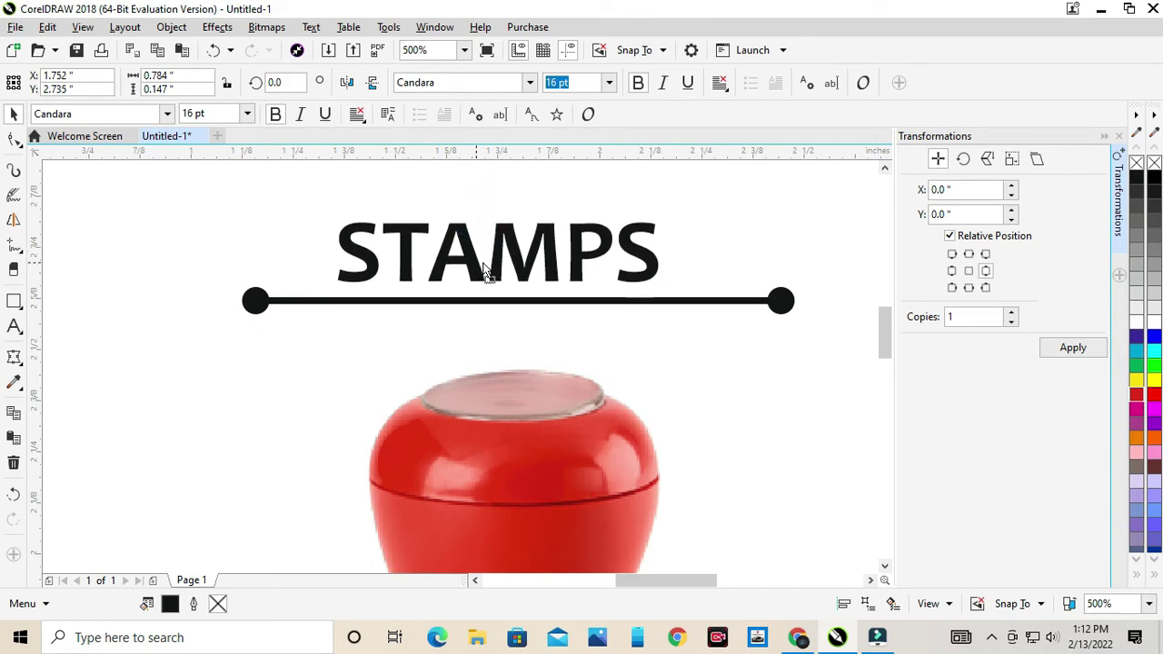
{"action": "left_click", "coordinate": [482, 306], "text": "shift"}
{"action": "left_click", "coordinate": [350, 392]}
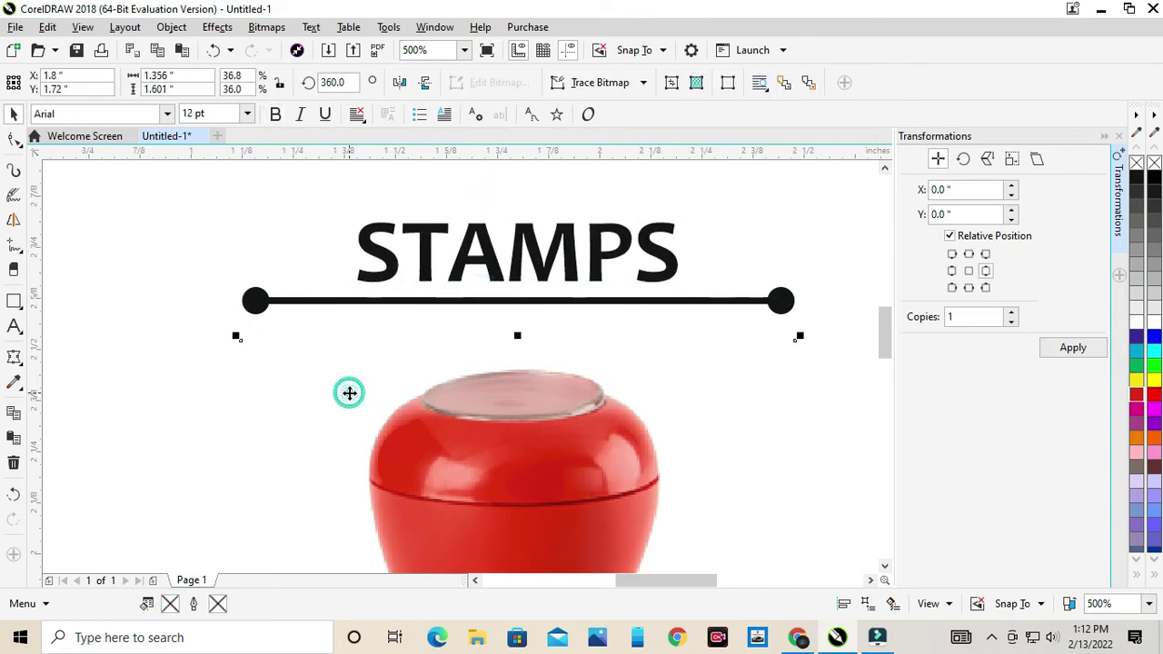
{"action": "key", "text": "shift+F4"}
- Shorten the dot-ended line evenly from both ends and colour the STAMPS heading red
{"action": "left_click", "coordinate": [451, 264]}
{"action": "scroll", "coordinate": [452, 263], "scroll_direction": "up", "scroll_amount": 2}
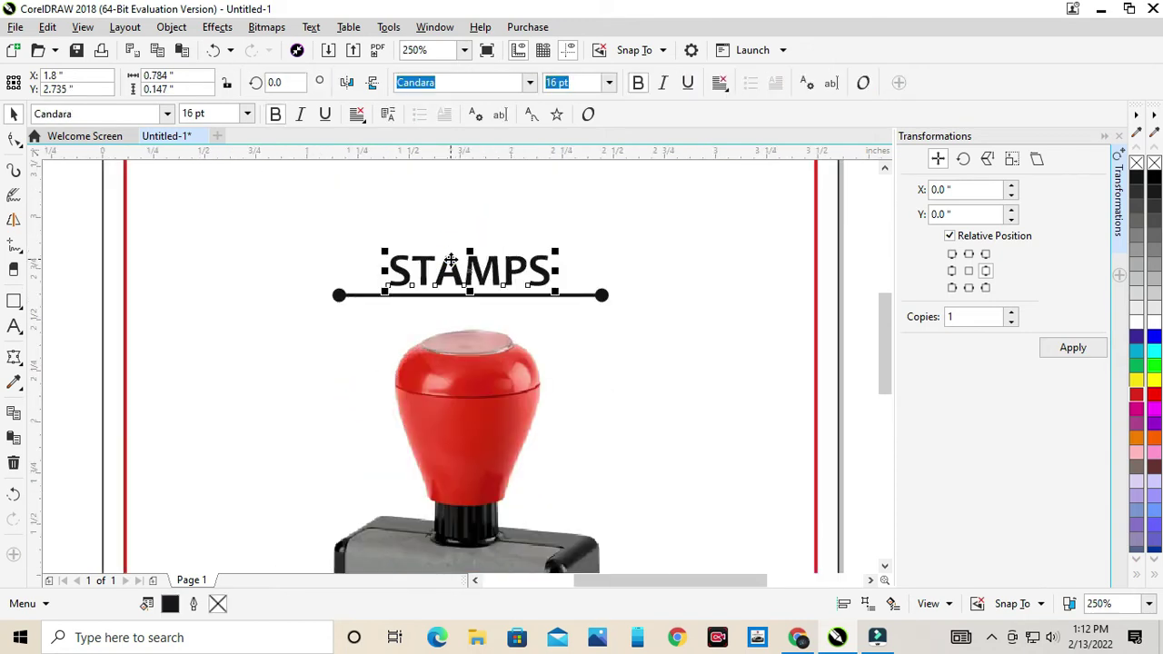
{"action": "left_click", "coordinate": [453, 264]}
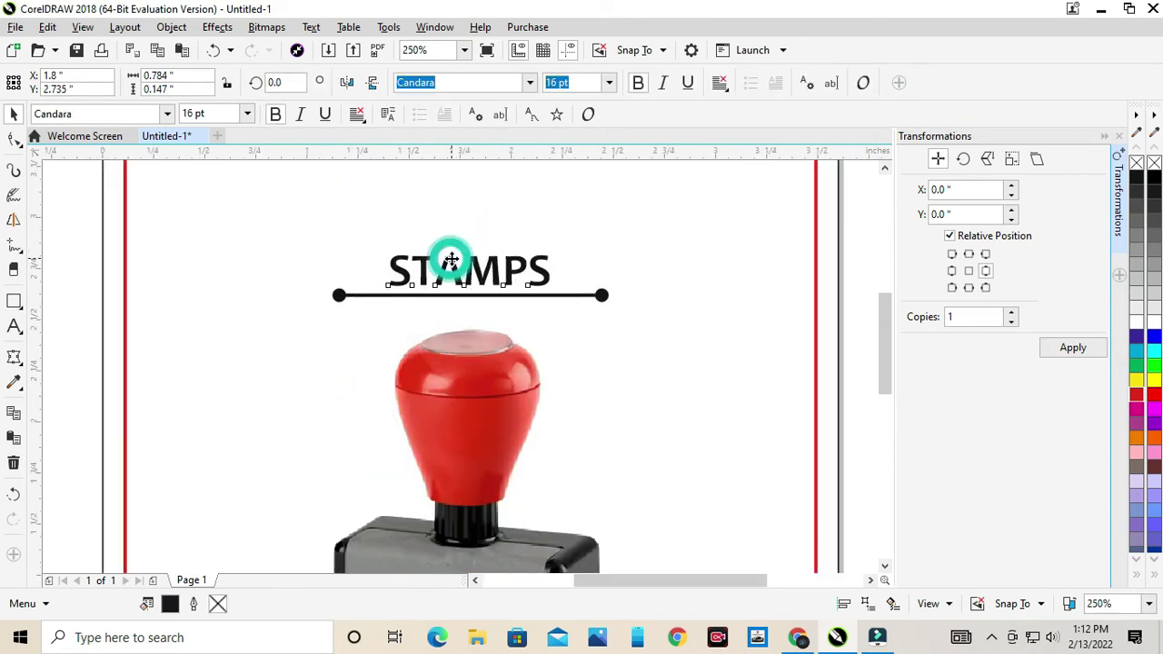
{"action": "left_click", "coordinate": [596, 296]}
{"action": "scroll", "coordinate": [595, 295], "scroll_direction": "up", "scroll_amount": 2}
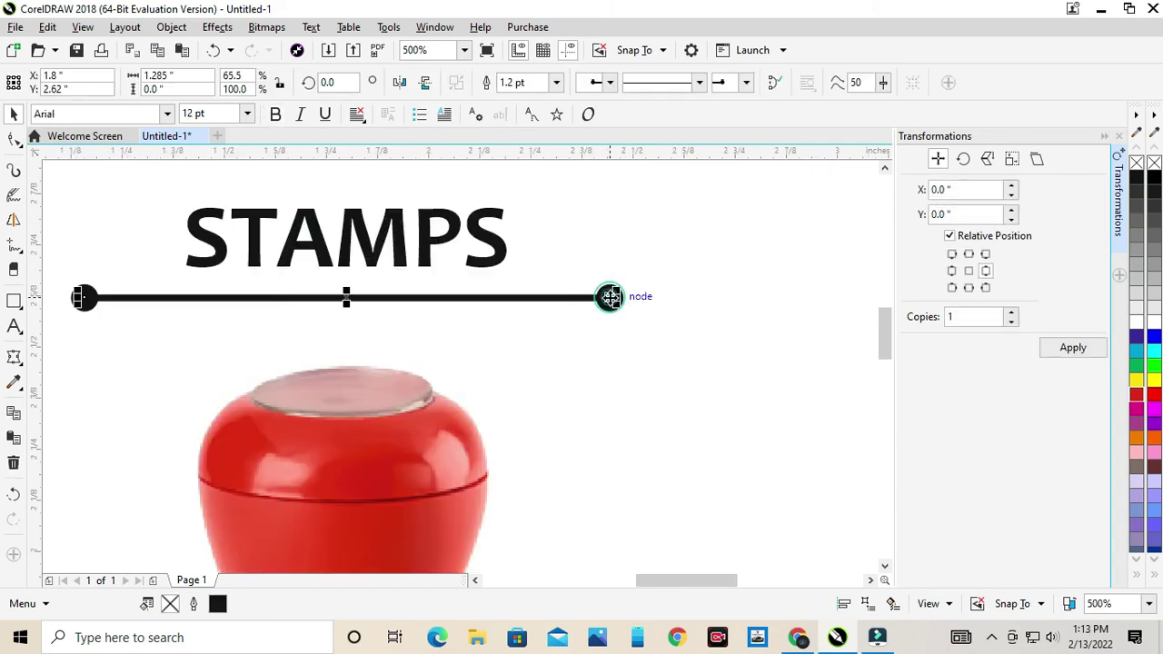
{"action": "left_click_drag", "start_coordinate": [610, 297], "coordinate": [560, 360]}
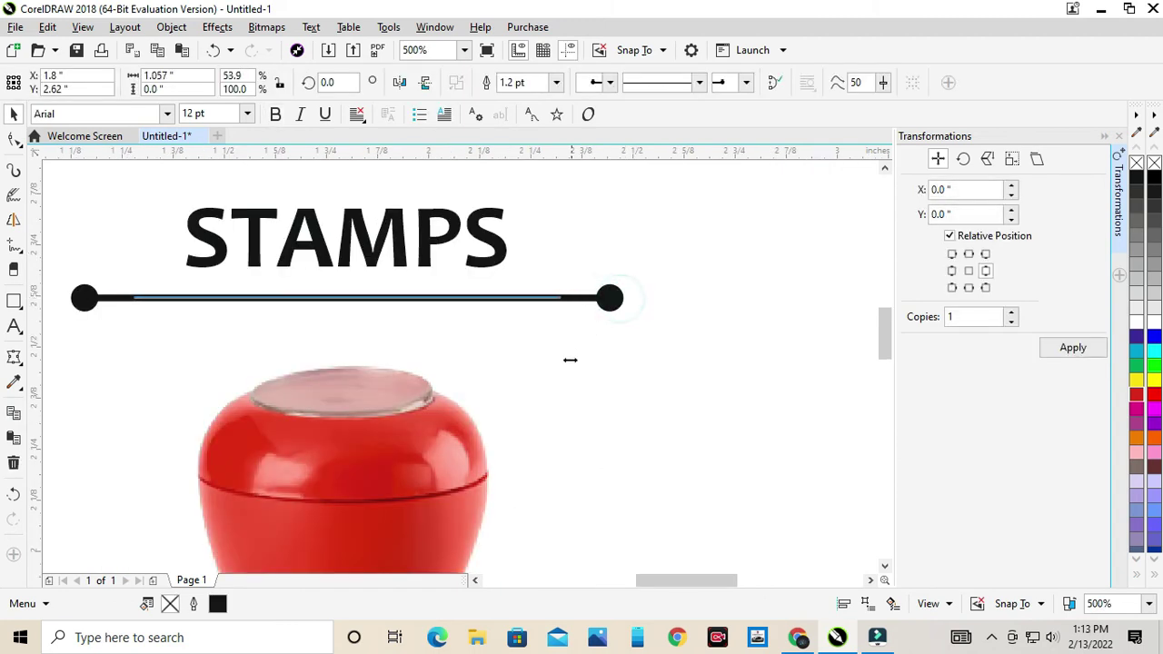
{"action": "left_click", "coordinate": [599, 244]}
{"action": "key", "text": "shift+F4"}
{"action": "left_click", "coordinate": [493, 263]}
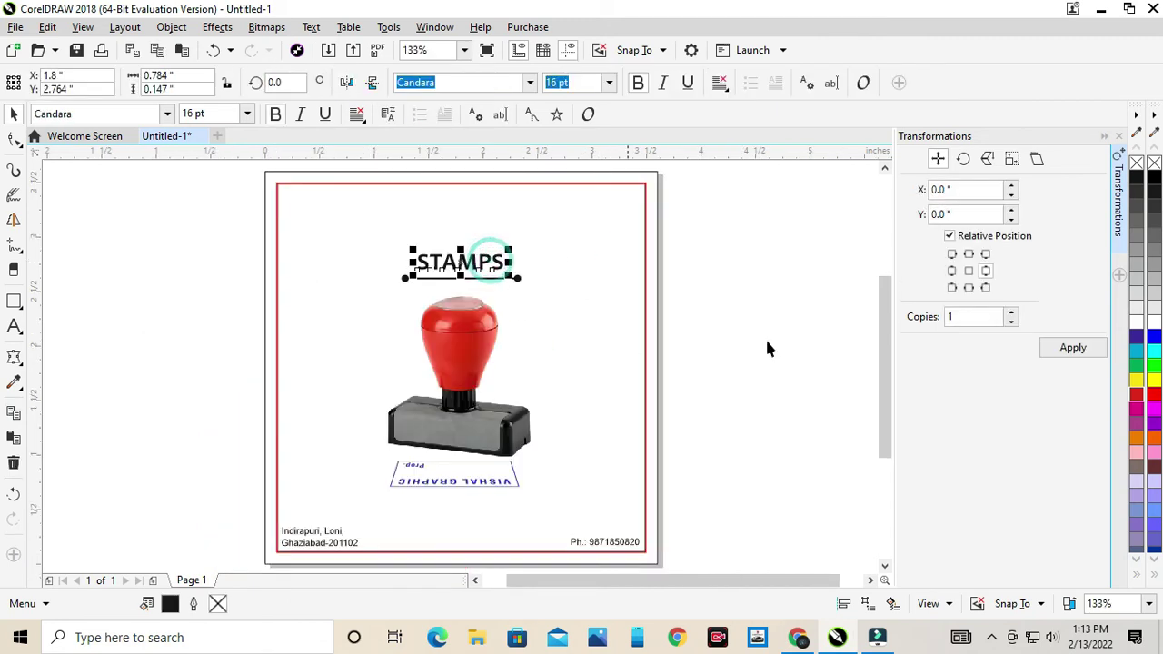
{"action": "left_click", "coordinate": [1136, 397]}
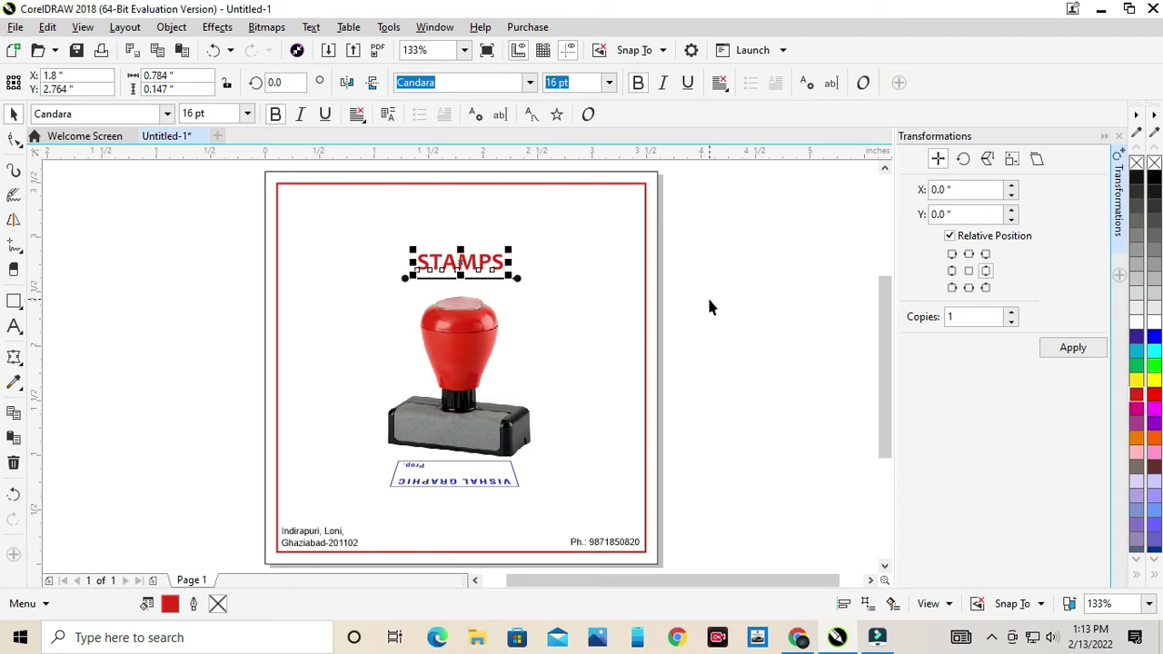
- Move the STAMPS heading higher and align its black underline directly beneath it
{"action": "left_click", "coordinate": [727, 298]}
{"action": "left_click", "coordinate": [732, 252]}
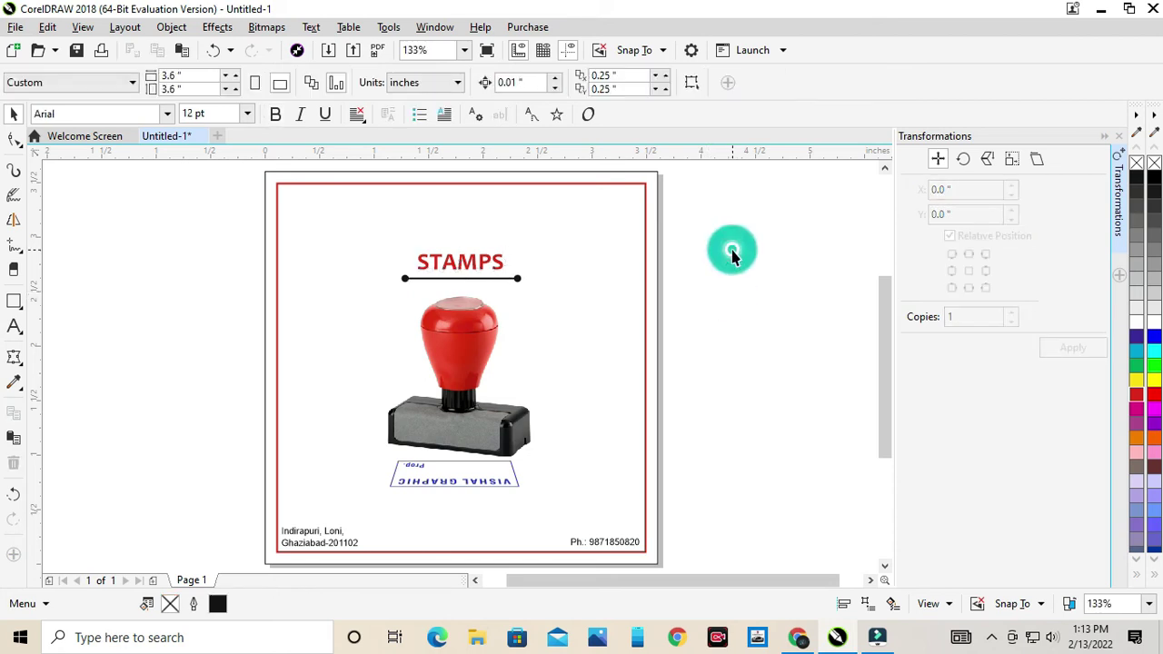
{"action": "left_click", "coordinate": [460, 262]}
{"action": "mouse_move", "coordinate": [465, 271]}
{"action": "left_mouse_down"}
{"action": "mouse_move", "coordinate": [462, 247]}
{"action": "mouse_move", "coordinate": [536, 253]}
{"action": "left_mouse_up"}
{"action": "left_click", "coordinate": [516, 278], "text": "shift"}
{"action": "key", "text": "b"}
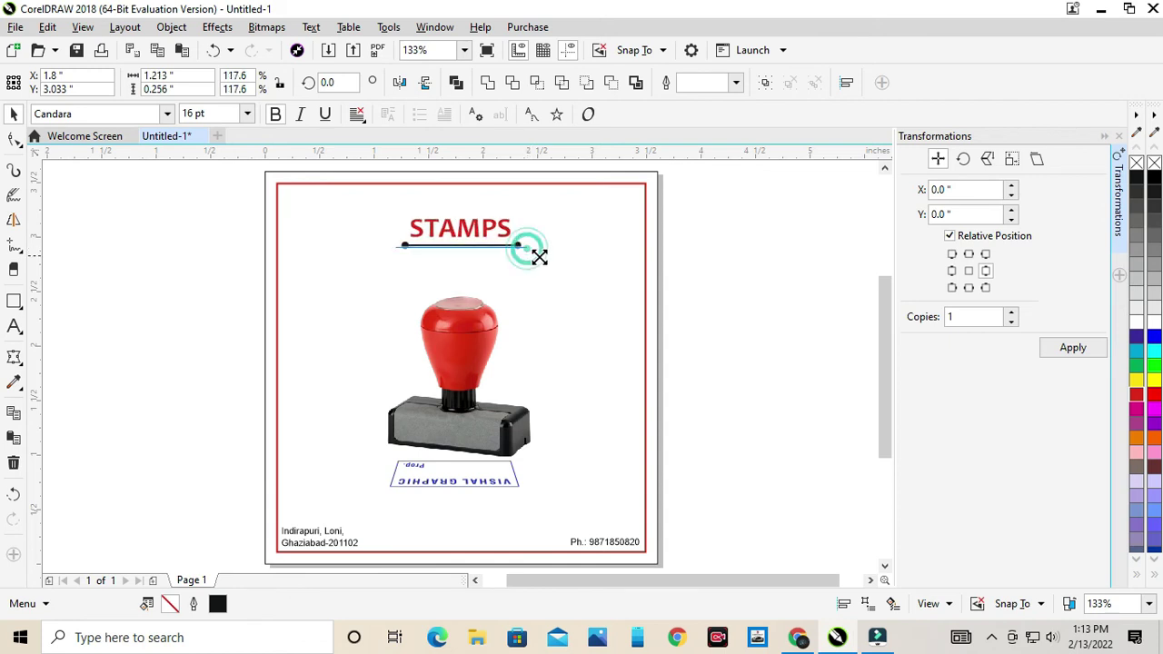
{"action": "left_click", "coordinate": [525, 310]}
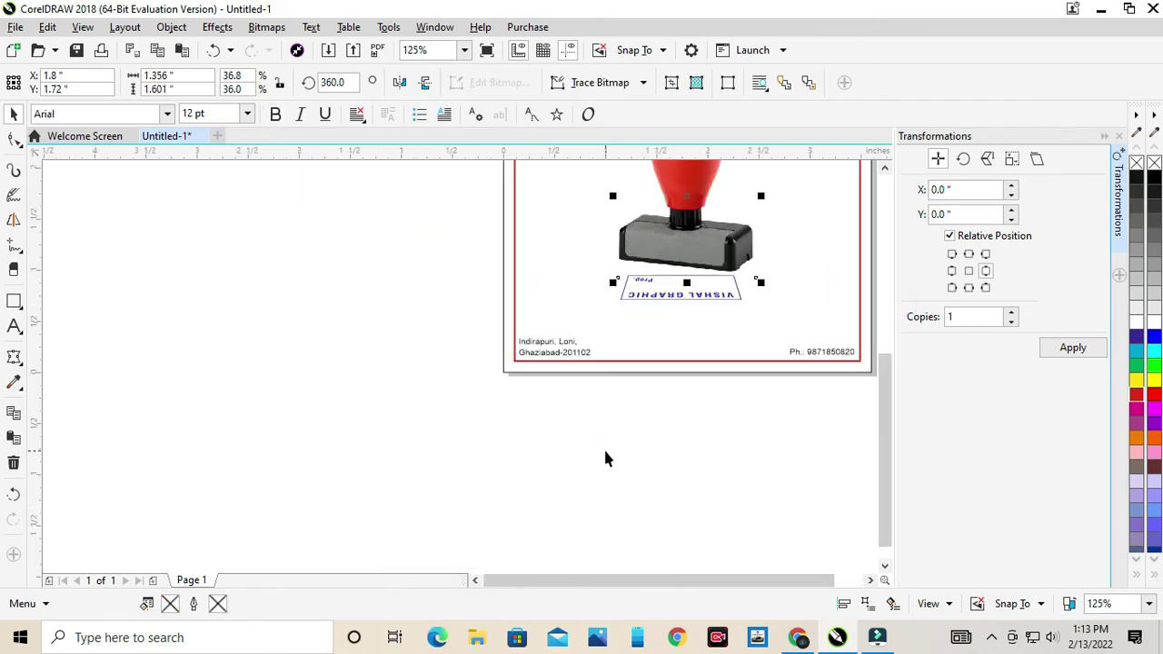
{"action": "left_click", "coordinate": [742, 337]}
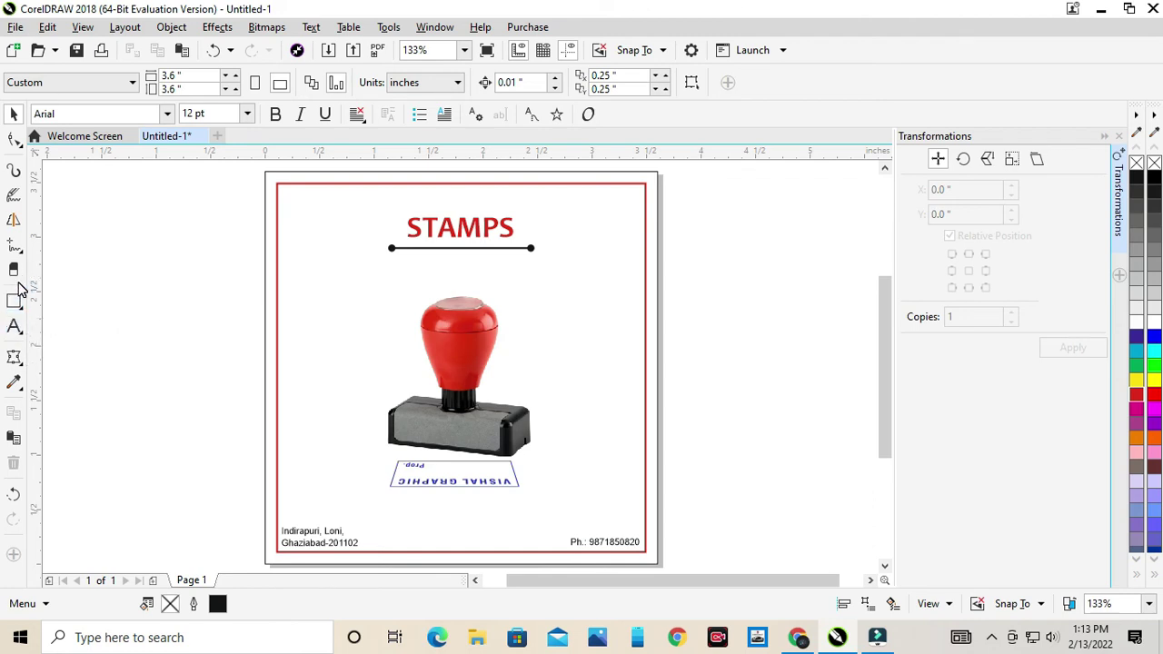
- Draw a small circle to the left of the stamp image
{"action": "key", "text": "F7"}
{"action": "left_click_drag", "start_coordinate": [300, 279], "coordinate": [364, 354]}
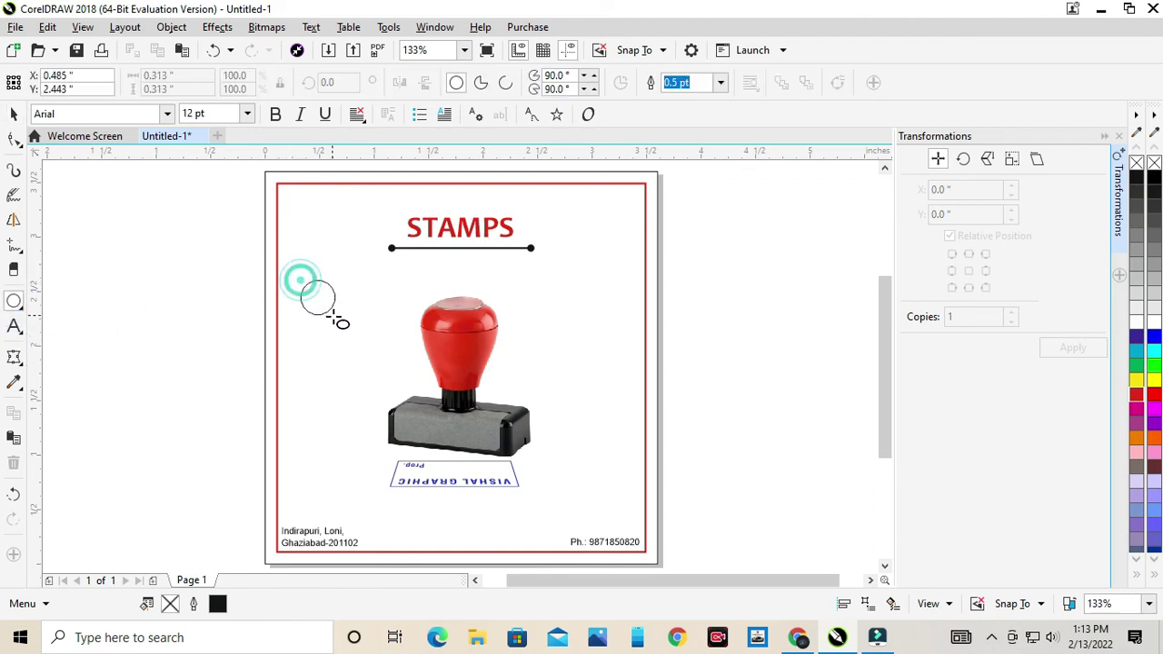
{"action": "key", "text": "space"}
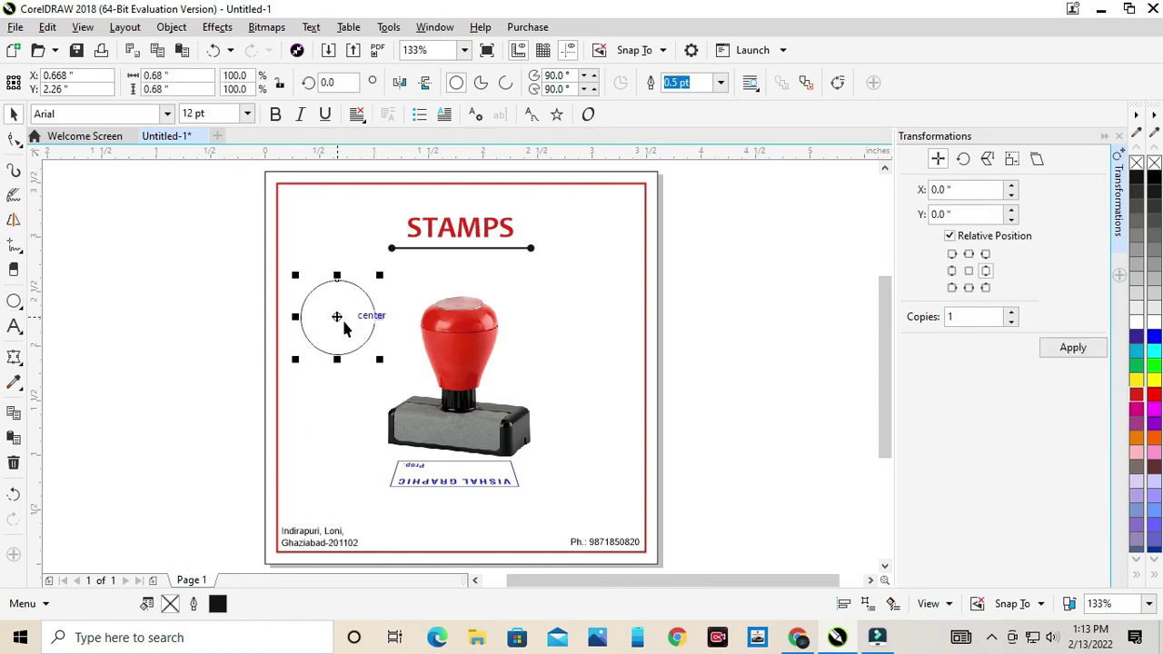
{"action": "left_click_drag", "start_coordinate": [343, 317], "coordinate": [332, 316]}
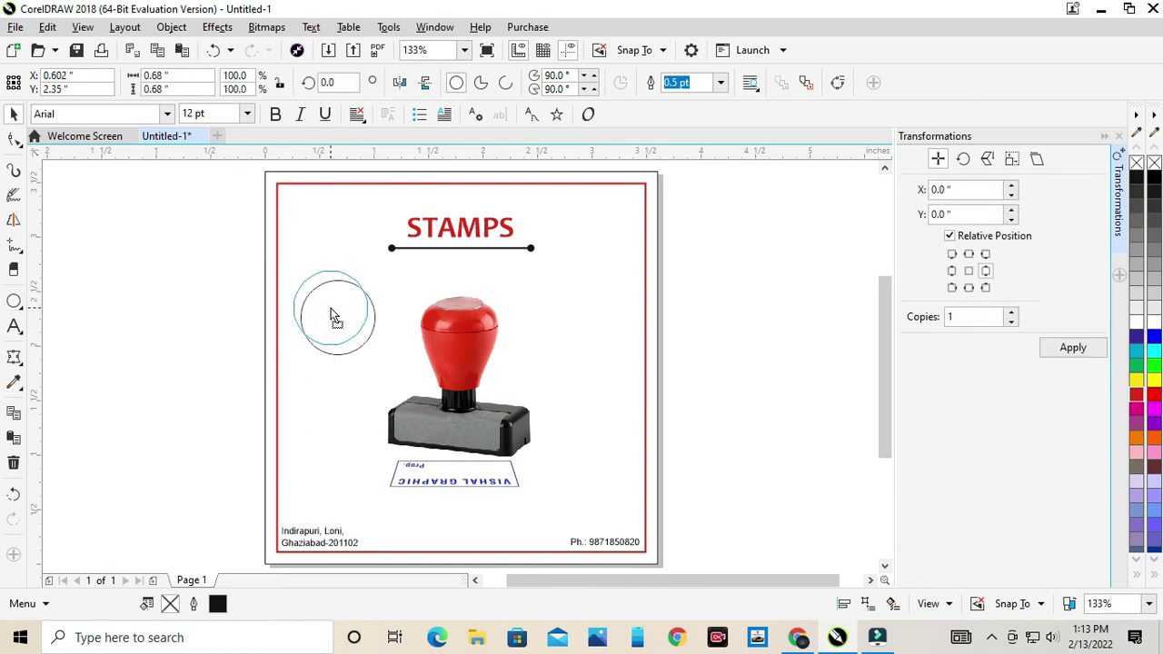
{"action": "scroll", "coordinate": [296, 296], "scroll_direction": "up", "scroll_amount": 3}
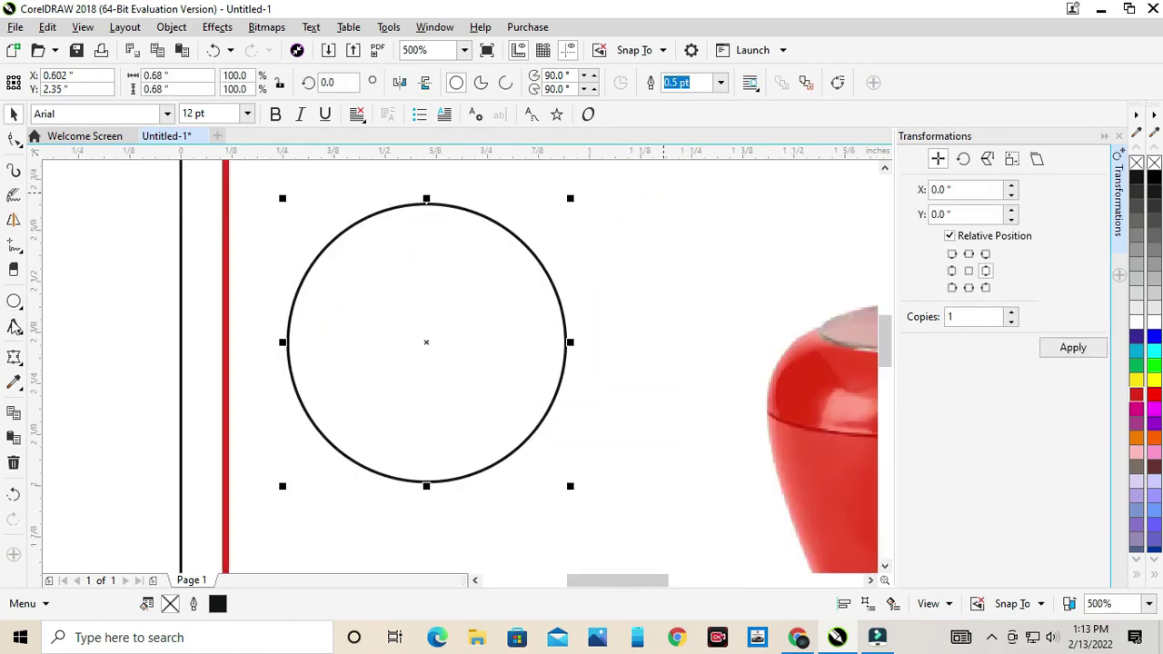
- Add a 'Printing & Designing' text object just above the circle
{"action": "key", "text": "F8"}
{"action": "left_click", "coordinate": [372, 305]}
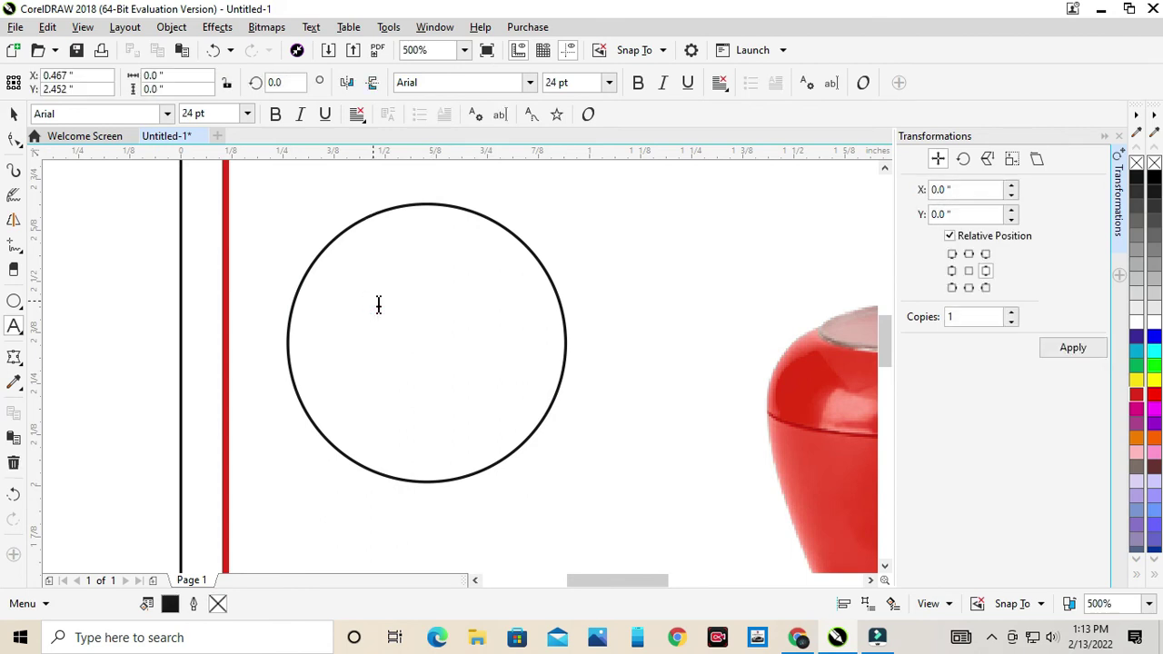
{"action": "scroll", "coordinate": [405, 313], "scroll_direction": "down", "scroll_amount": 1}
{"action": "scroll", "coordinate": [405, 307], "scroll_direction": "down", "scroll_amount": 1}
{"action": "left_click", "coordinate": [395, 257]}
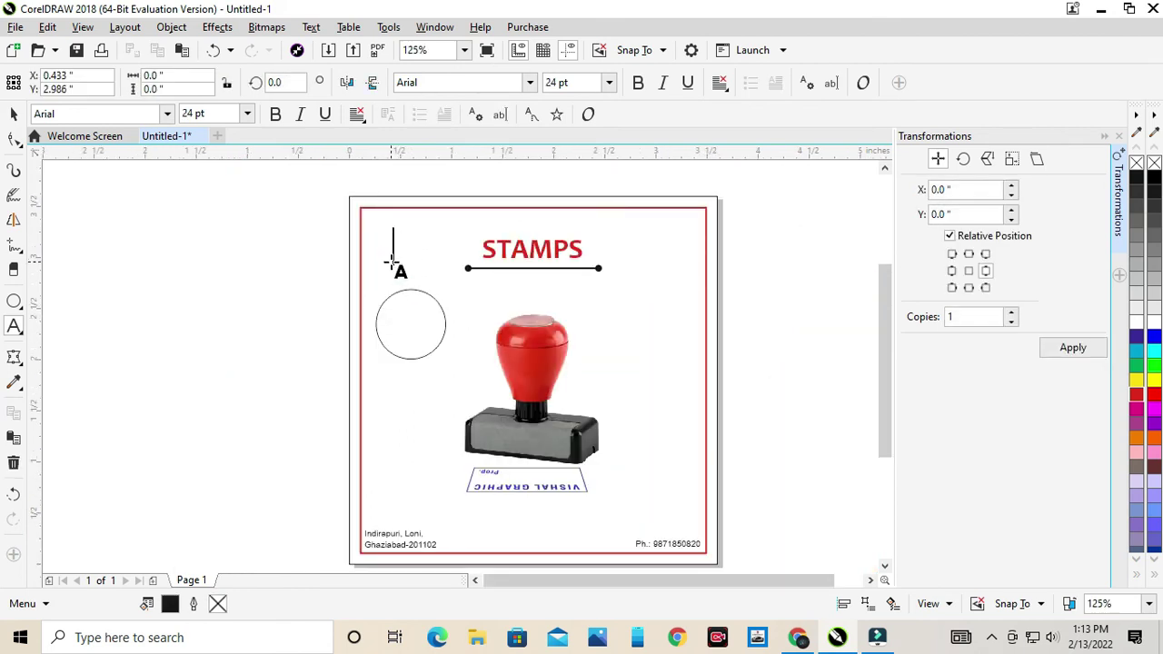
{"action": "type", "text": "Printin"}
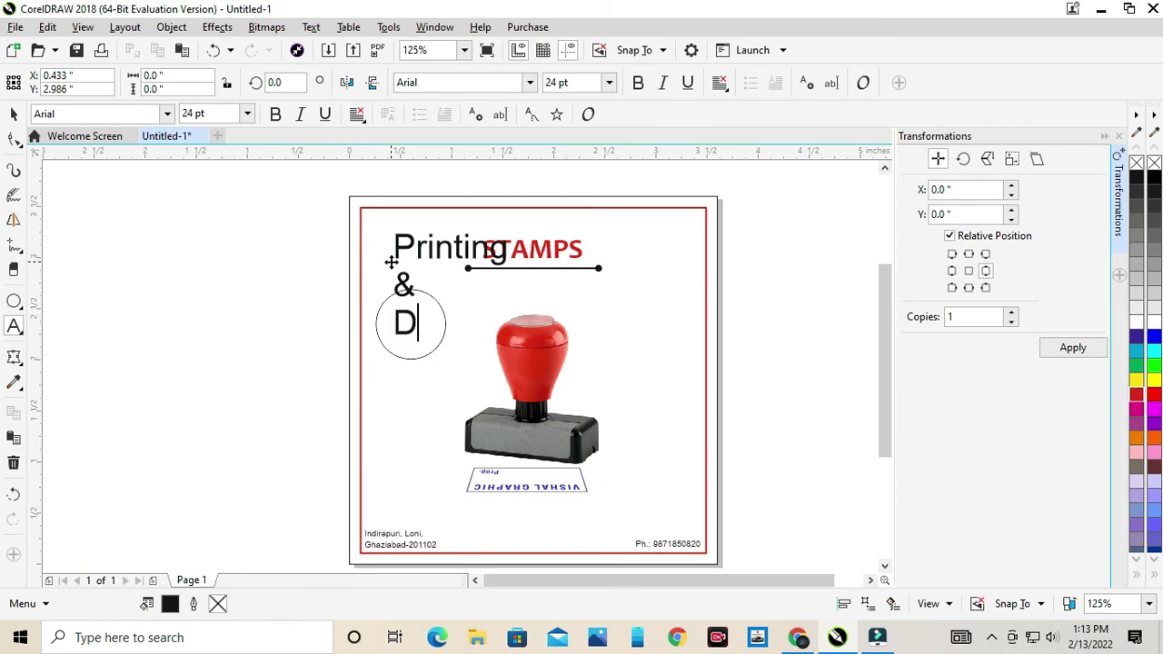
{"action": "type", "text": "gning"}
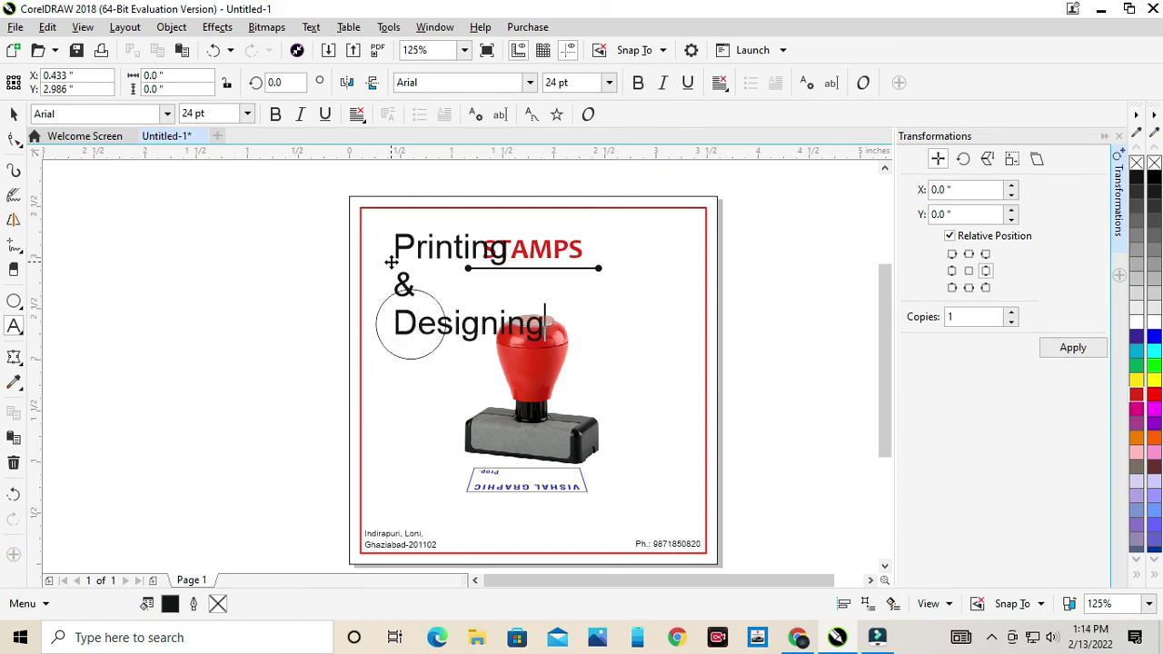
{"action": "key", "text": "ctrl+space"}
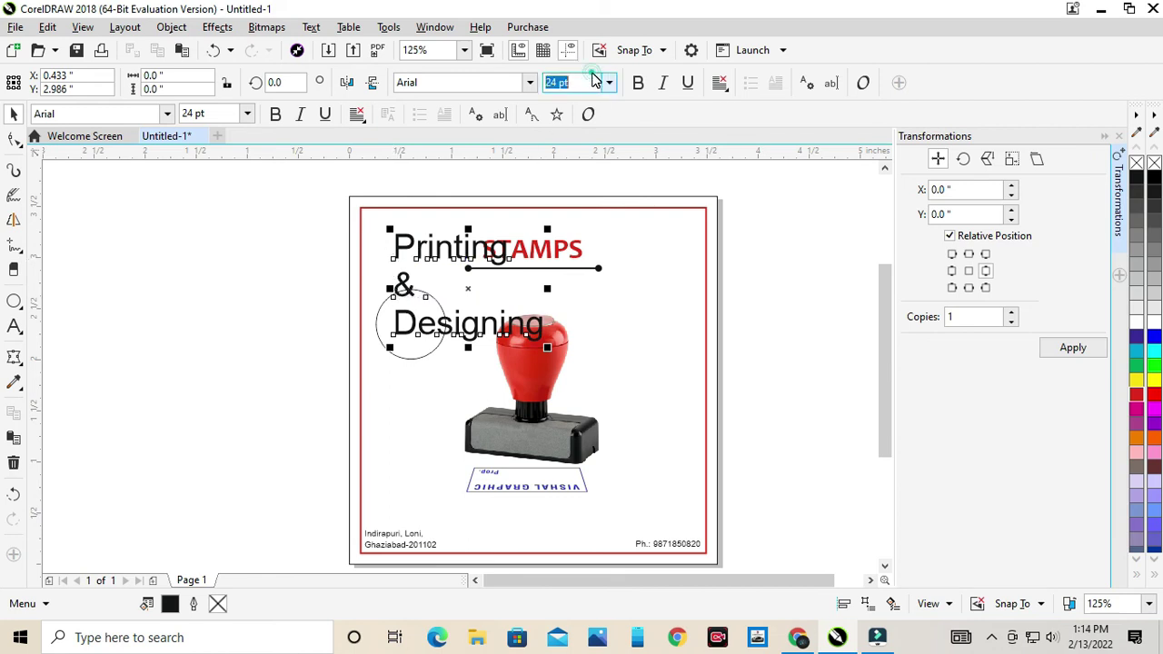
- Set the text size to 12 pt, then reduce it to 10 pt
{"action": "type", "text": "12"}
{"action": "key", "text": "Return"}
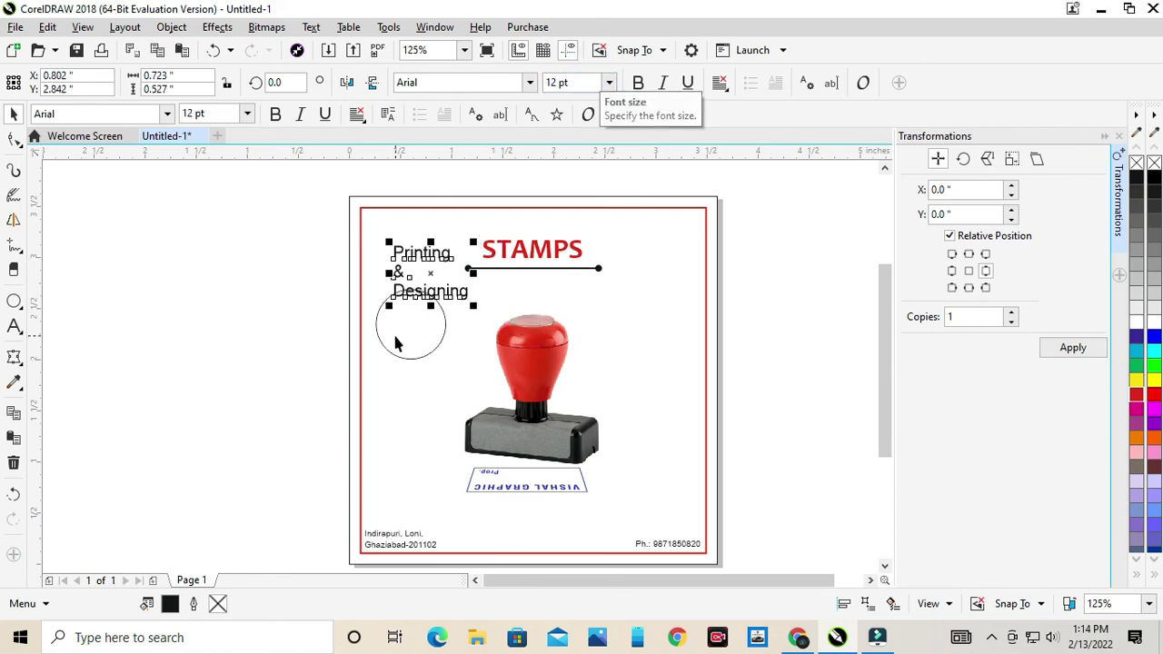
{"action": "scroll", "coordinate": [398, 272], "scroll_direction": "up", "scroll_amount": 2}
{"action": "left_click", "coordinate": [562, 82]}
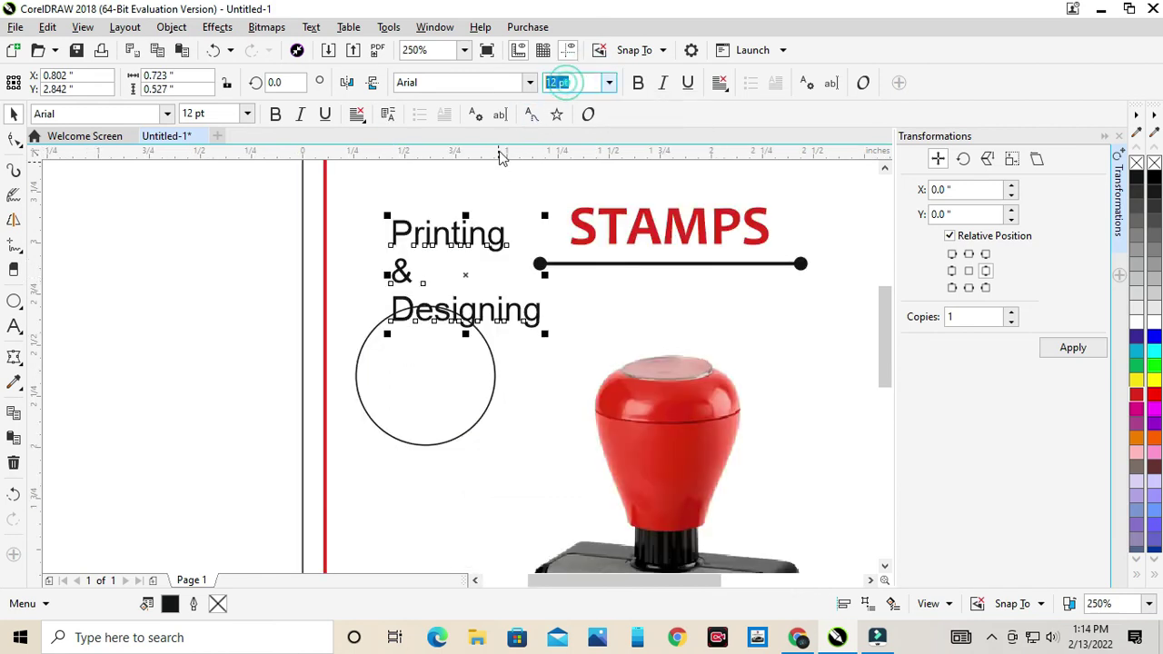
{"action": "type", "text": "10"}
{"action": "key", "text": "Return"}
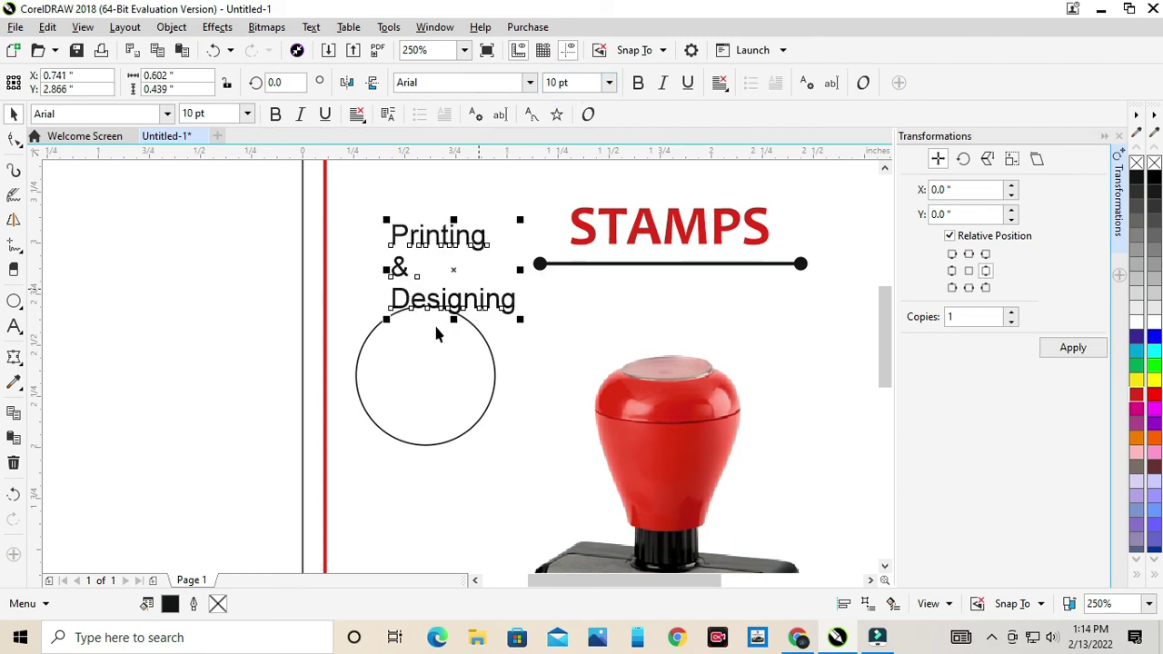
{"action": "scroll", "coordinate": [433, 326], "scroll_direction": "up", "scroll_amount": 2}
- Centre-align the text lines and centre the text within the circle
{"action": "double_click", "coordinate": [446, 274]}
{"action": "key", "text": "ctrl+a"}
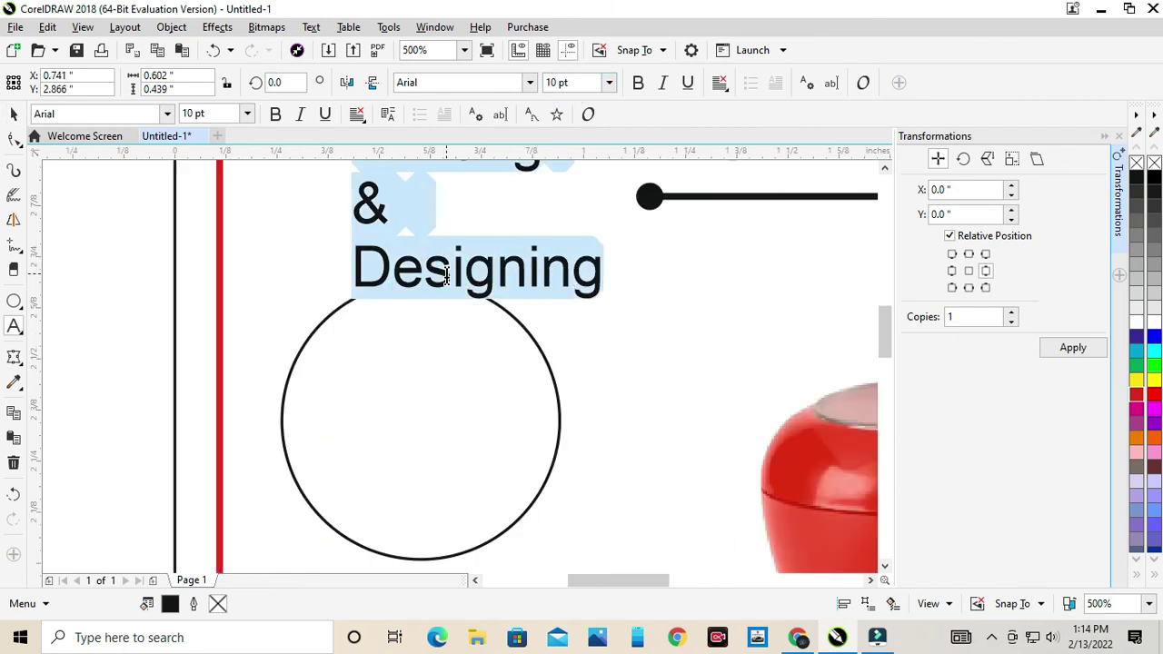
{"action": "key", "text": "ctrl+e"}
{"action": "key", "text": "ctrl+space"}
{"action": "left_click", "coordinate": [319, 321]}
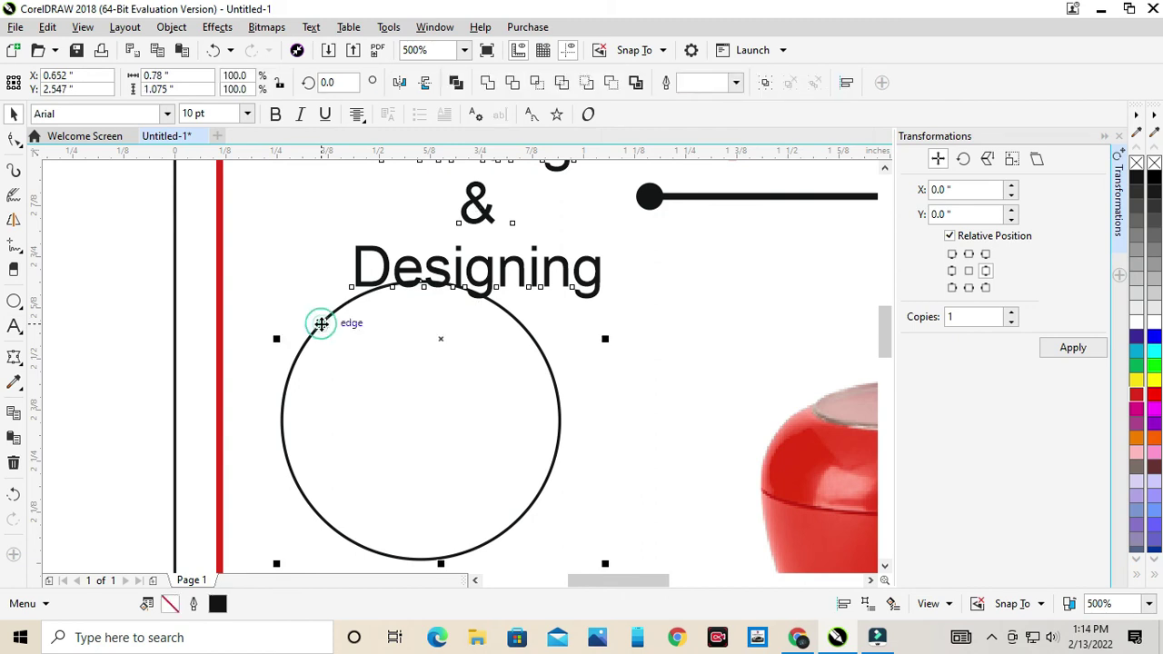
{"action": "left_click", "coordinate": [324, 267]}
- Resize the 'Printing & Designing' text so it fills the circle neatly
{"action": "left_click", "coordinate": [414, 363]}
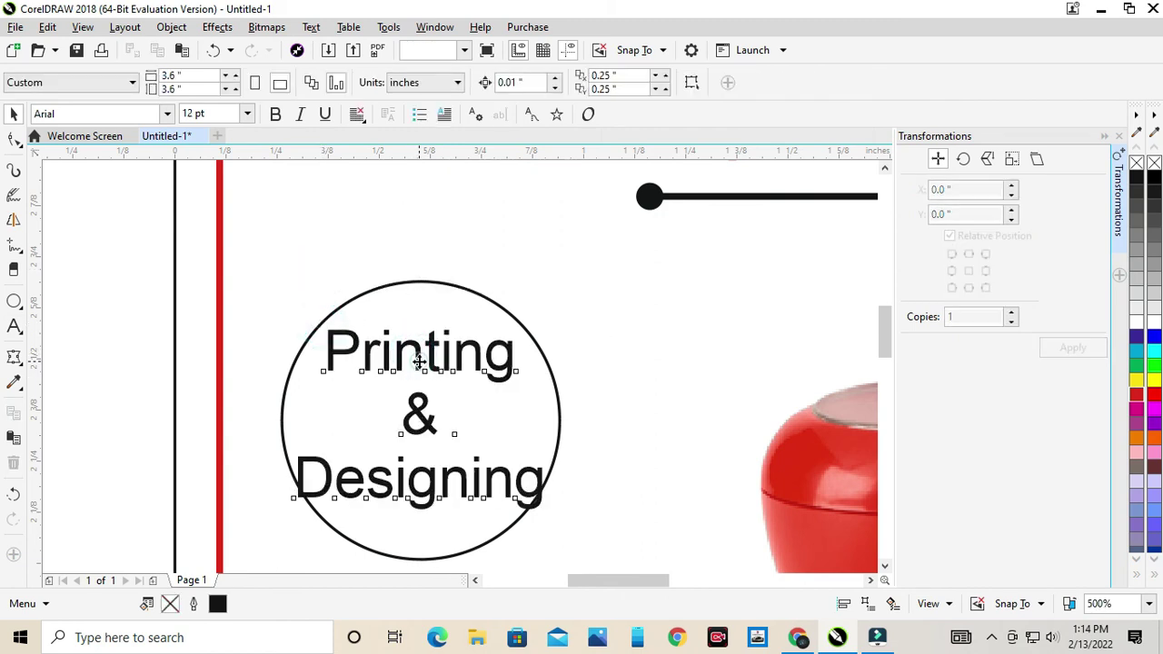
{"action": "mouse_move", "coordinate": [551, 516]}
{"action": "left_mouse_down"}
{"action": "mouse_move", "coordinate": [536, 532]}
{"action": "mouse_move", "coordinate": [514, 530]}
{"action": "left_mouse_up"}
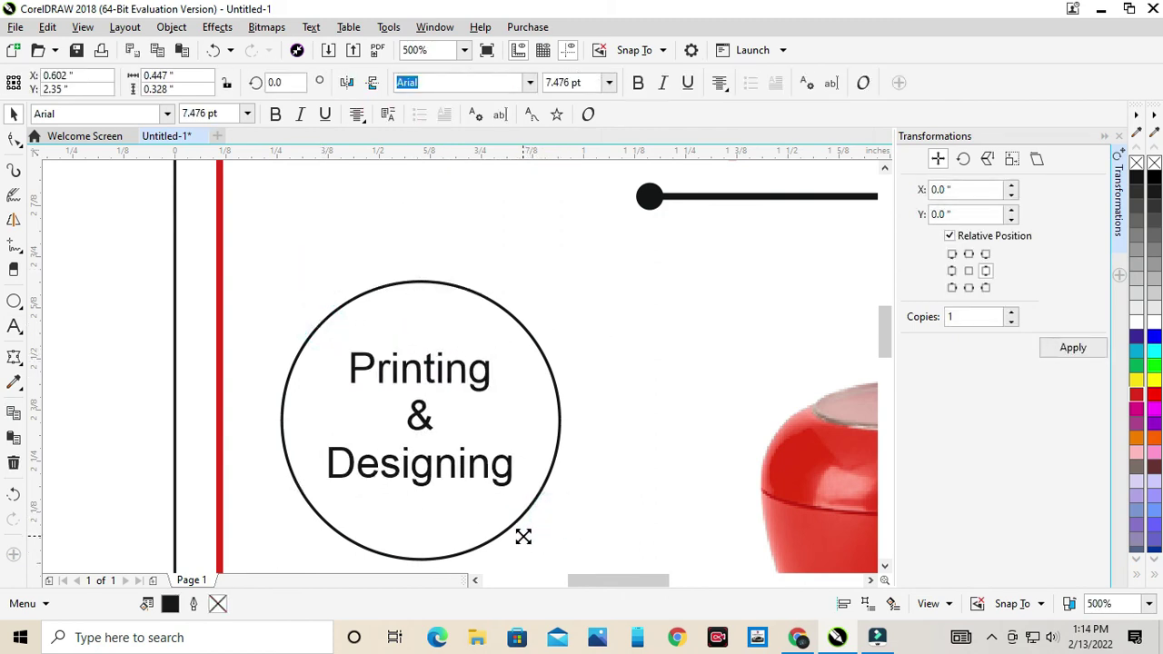
{"action": "left_click", "coordinate": [492, 368]}
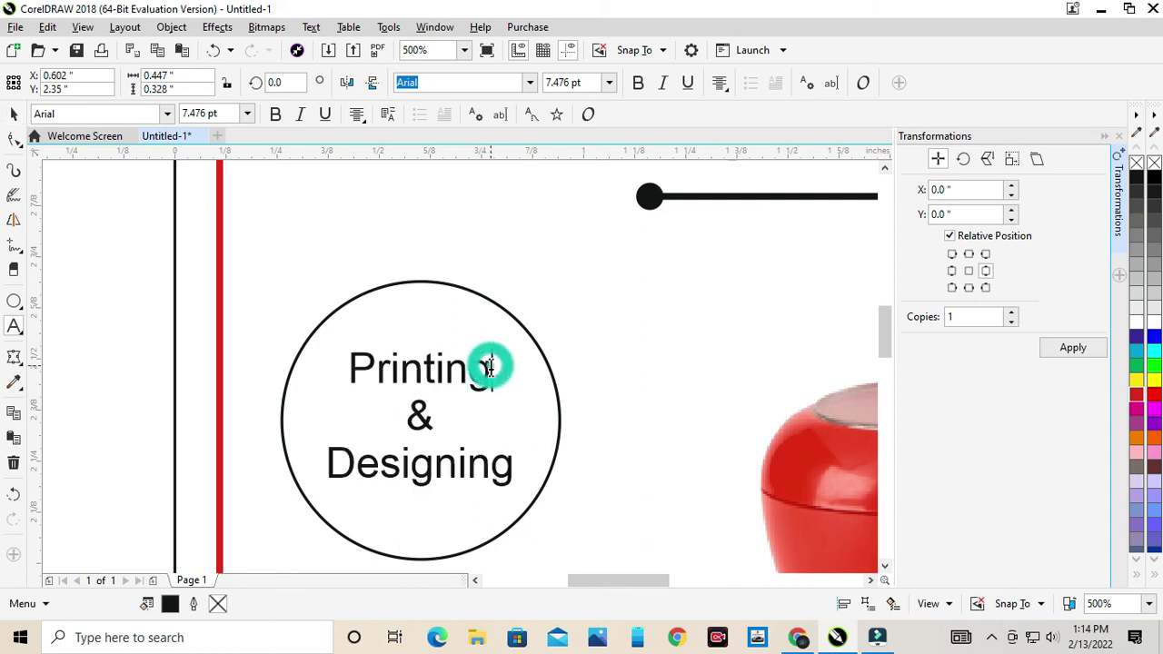
{"action": "left_click_drag", "start_coordinate": [516, 493], "coordinate": [526, 505]}
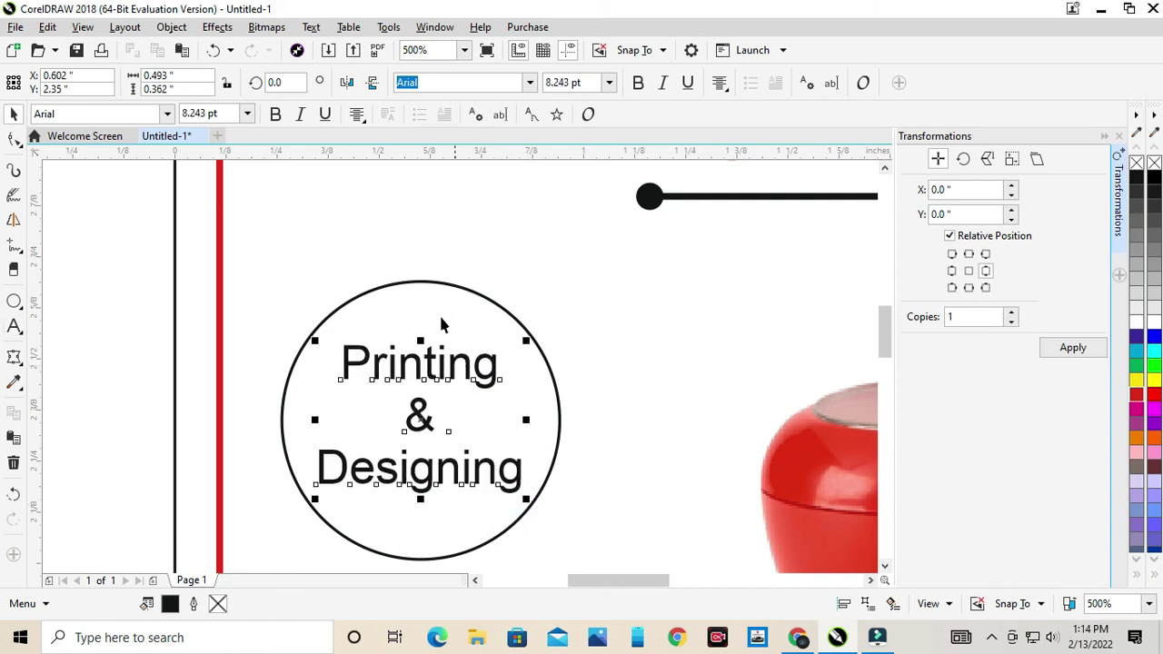
{"action": "scroll", "coordinate": [438, 313], "scroll_direction": "down", "scroll_amount": 2}
- Fill the circle red and remove its black outline
{"action": "left_click", "coordinate": [433, 432]}
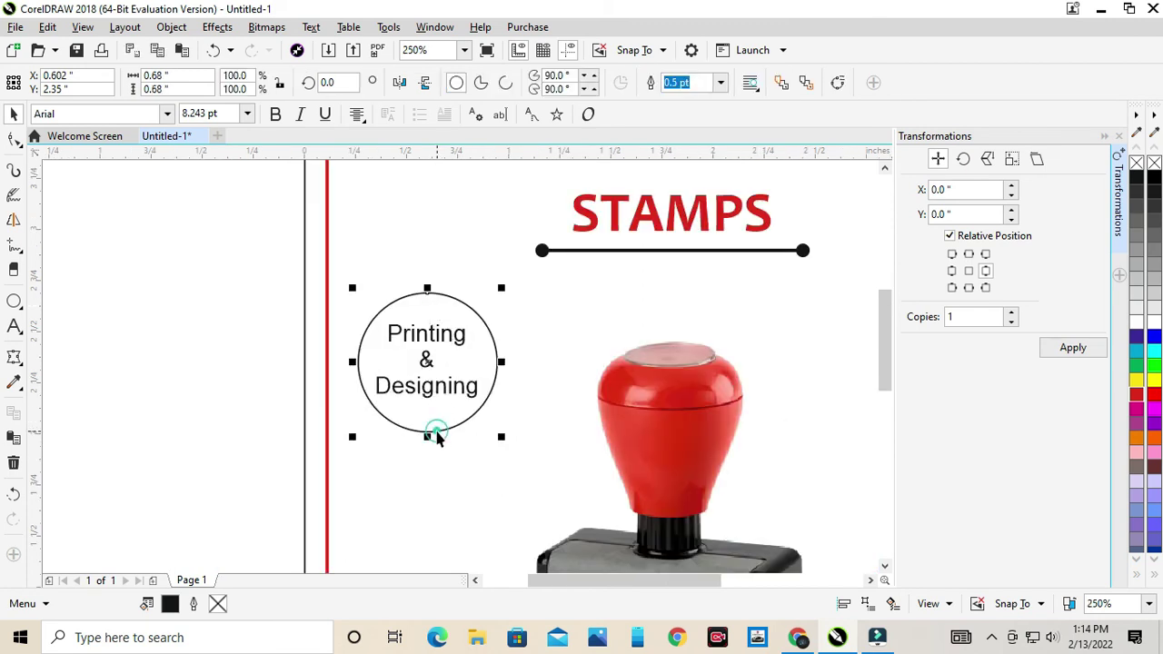
{"action": "left_click", "coordinate": [1142, 390]}
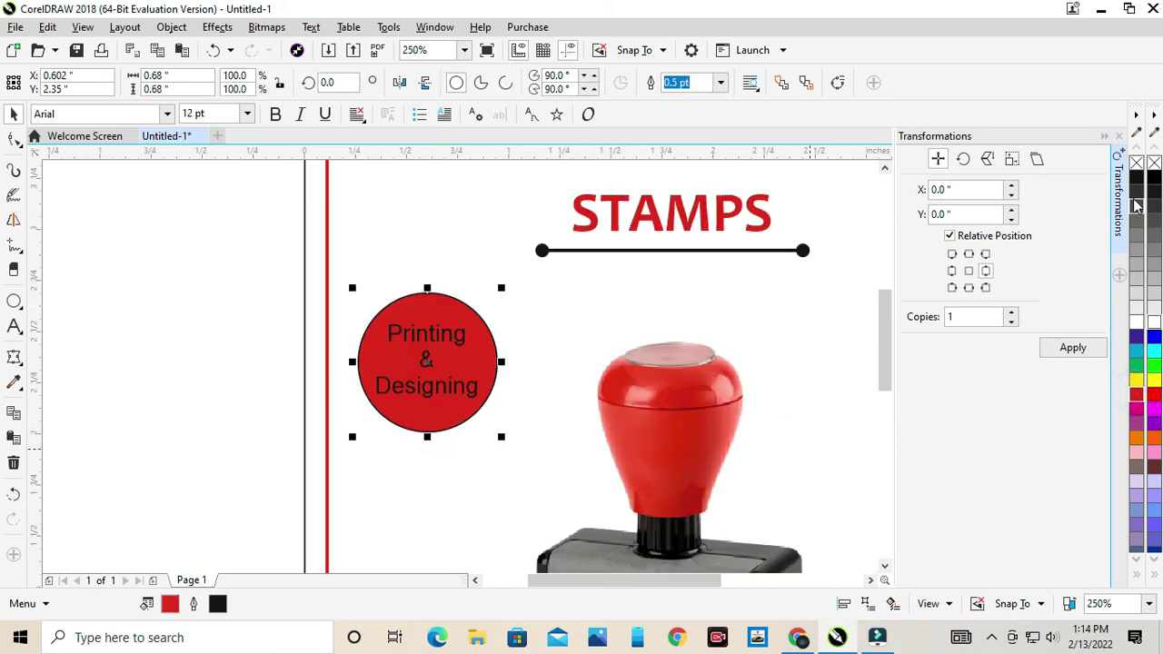
{"action": "right_click", "coordinate": [1136, 163]}
{"action": "left_click", "coordinate": [460, 394]}
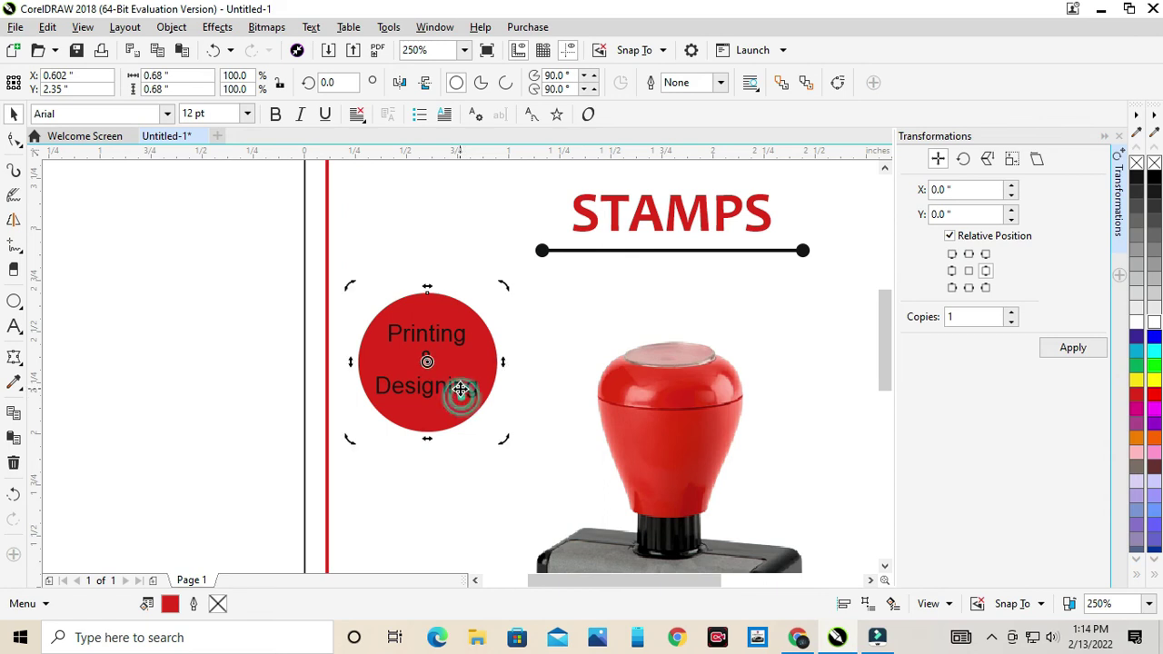
{"action": "left_click", "coordinate": [461, 392]}
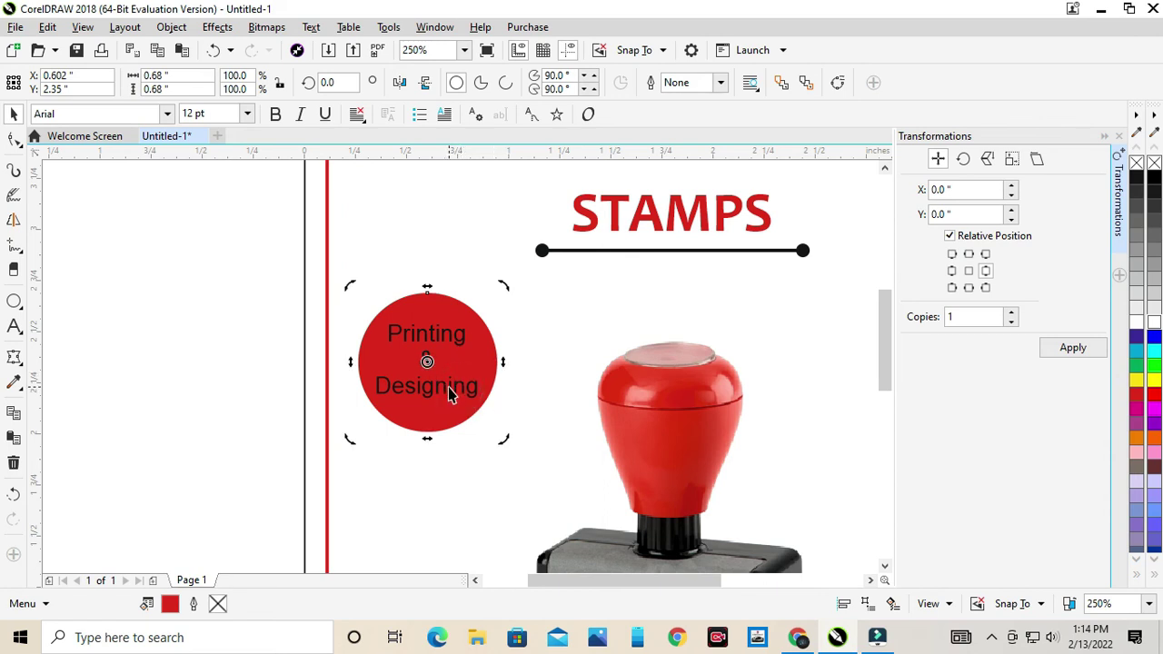
- Make the badge text white and shrink the whole badge slightly
{"action": "left_click", "coordinate": [448, 393]}
{"action": "left_click", "coordinate": [1141, 324]}
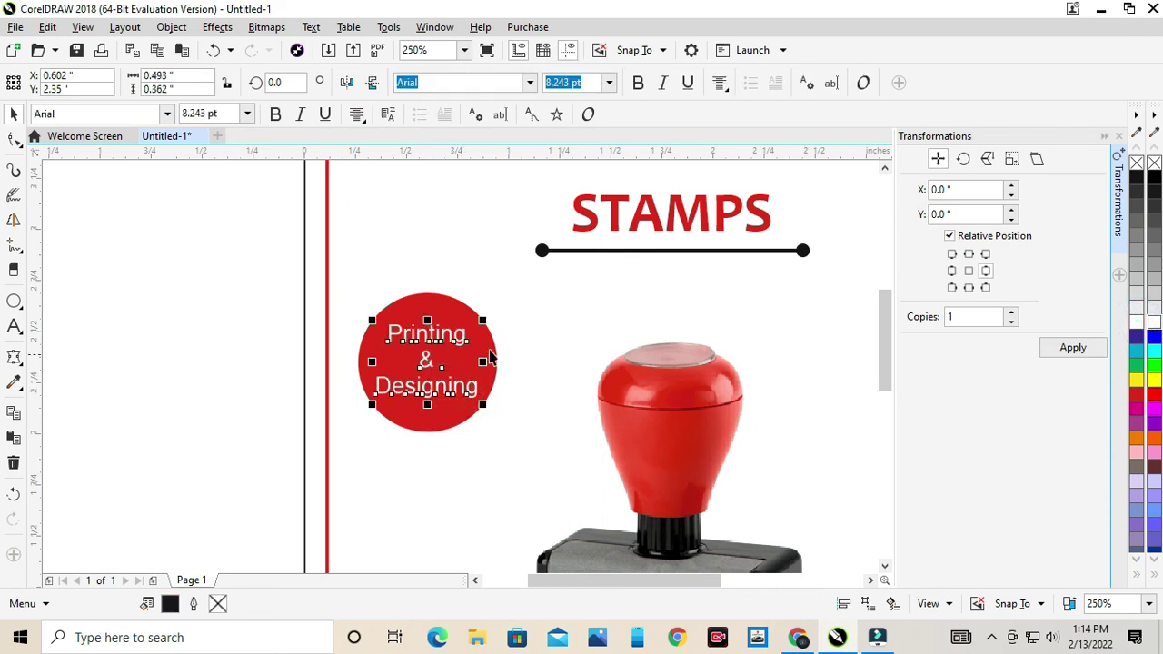
{"action": "left_click", "coordinate": [476, 339]}
{"action": "key", "text": "shift+F4"}
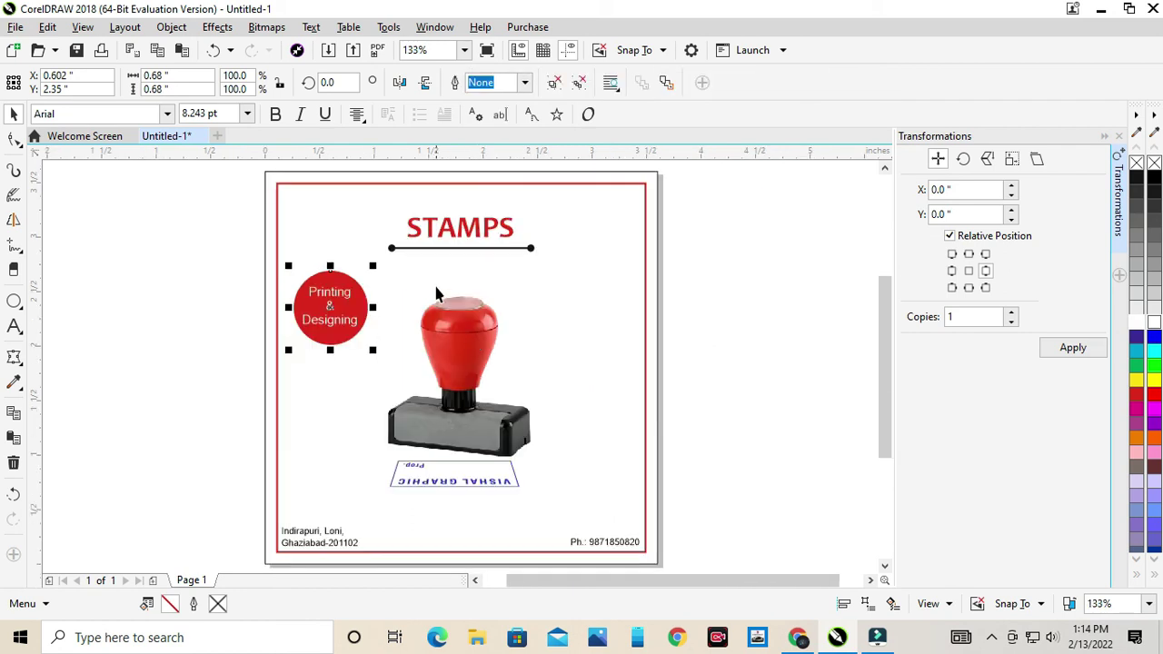
{"action": "scroll", "coordinate": [342, 284], "scroll_direction": "up", "scroll_amount": 4}
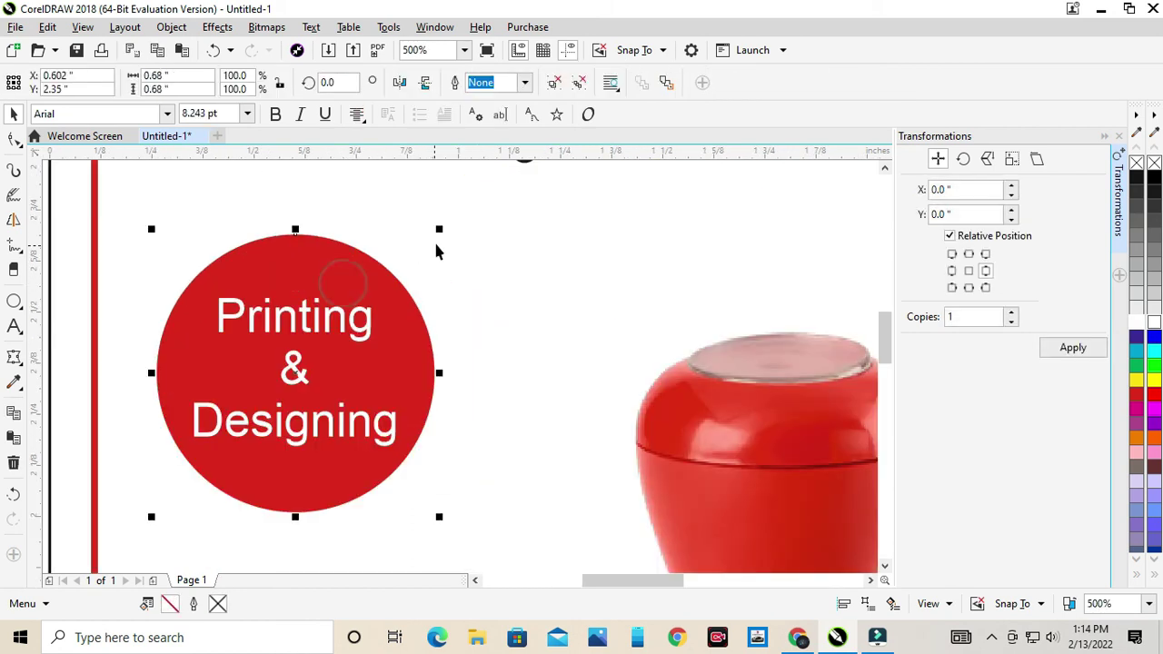
{"action": "left_click_drag", "start_coordinate": [439, 229], "coordinate": [464, 308]}
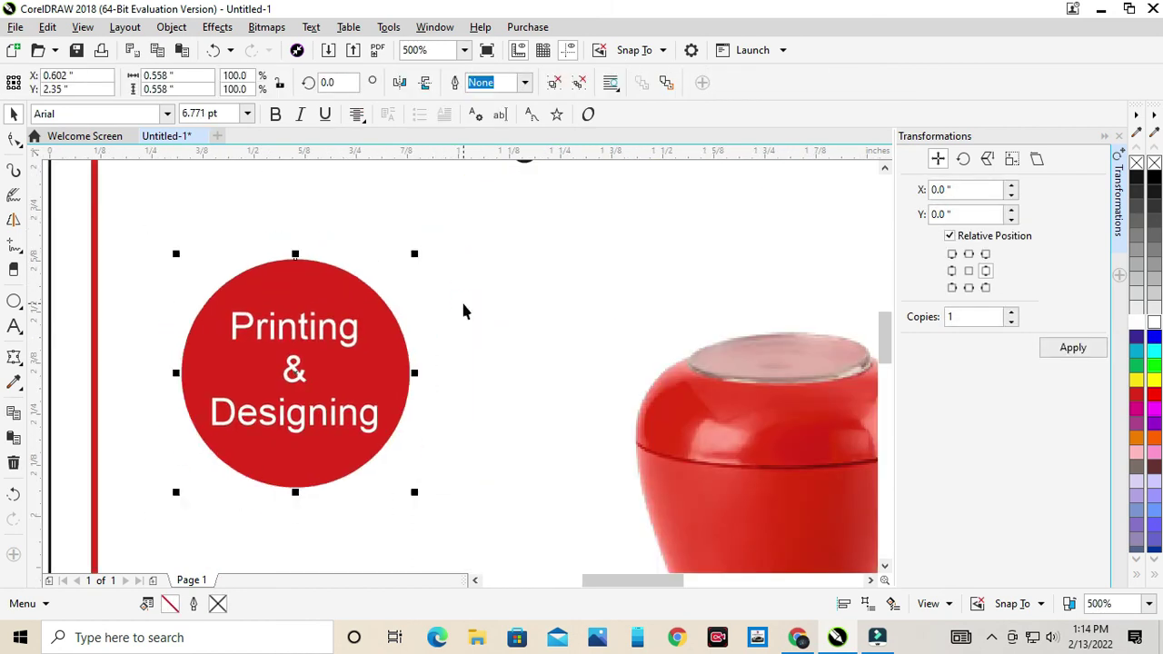
{"action": "left_click", "coordinate": [463, 309]}
{"action": "key", "text": "shift+F4"}
{"action": "left_click", "coordinate": [360, 307]}
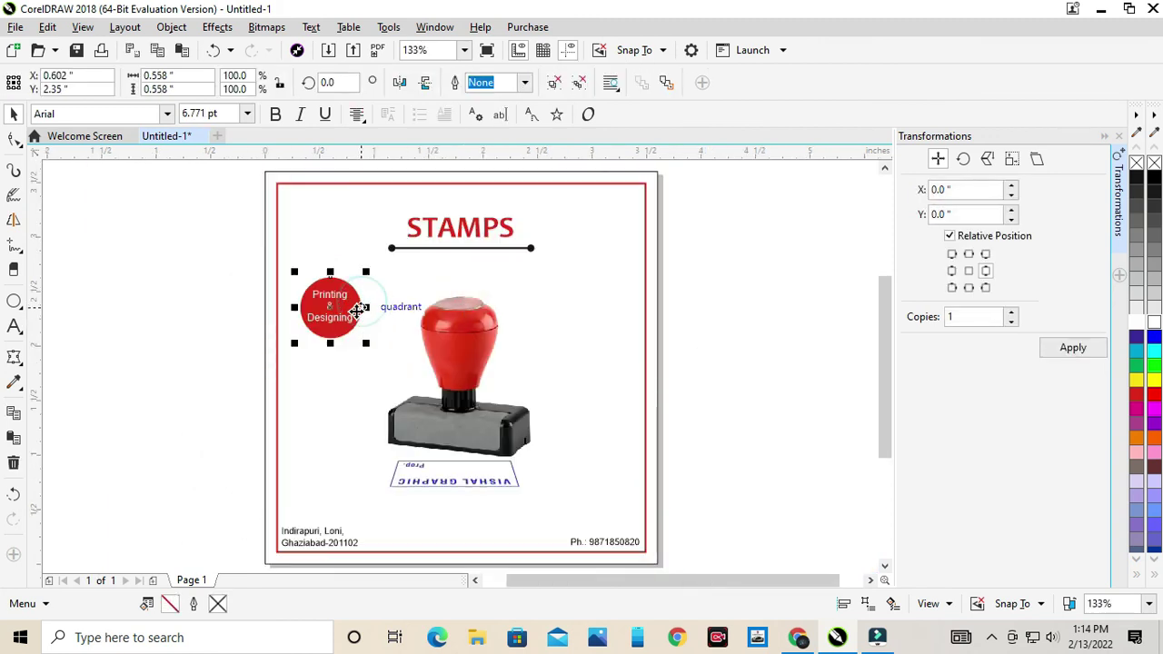
- Move the red badge slightly left, toward the page's top-left
{"action": "left_click", "coordinate": [394, 273]}
{"action": "left_click", "coordinate": [324, 305]}
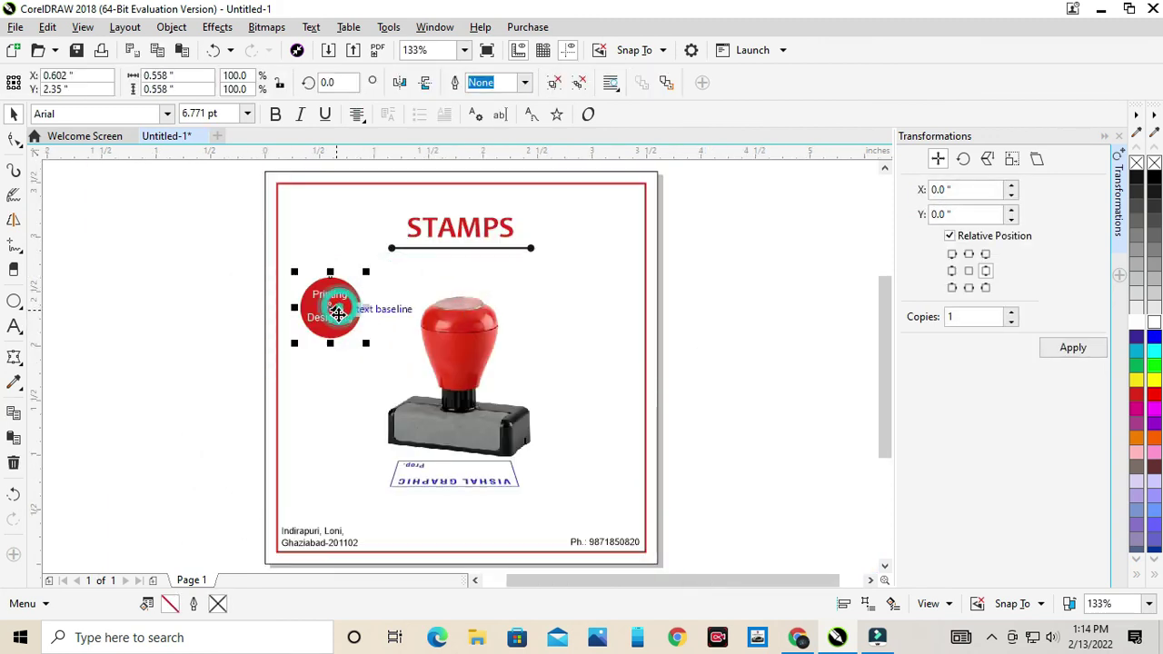
{"action": "mouse_move", "coordinate": [338, 314]}
{"action": "left_mouse_down"}
{"action": "mouse_move", "coordinate": [328, 239]}
{"action": "mouse_move", "coordinate": [321, 313]}
{"action": "left_mouse_up"}
{"action": "left_click", "coordinate": [330, 276]}
{"action": "left_click", "coordinate": [330, 221]}
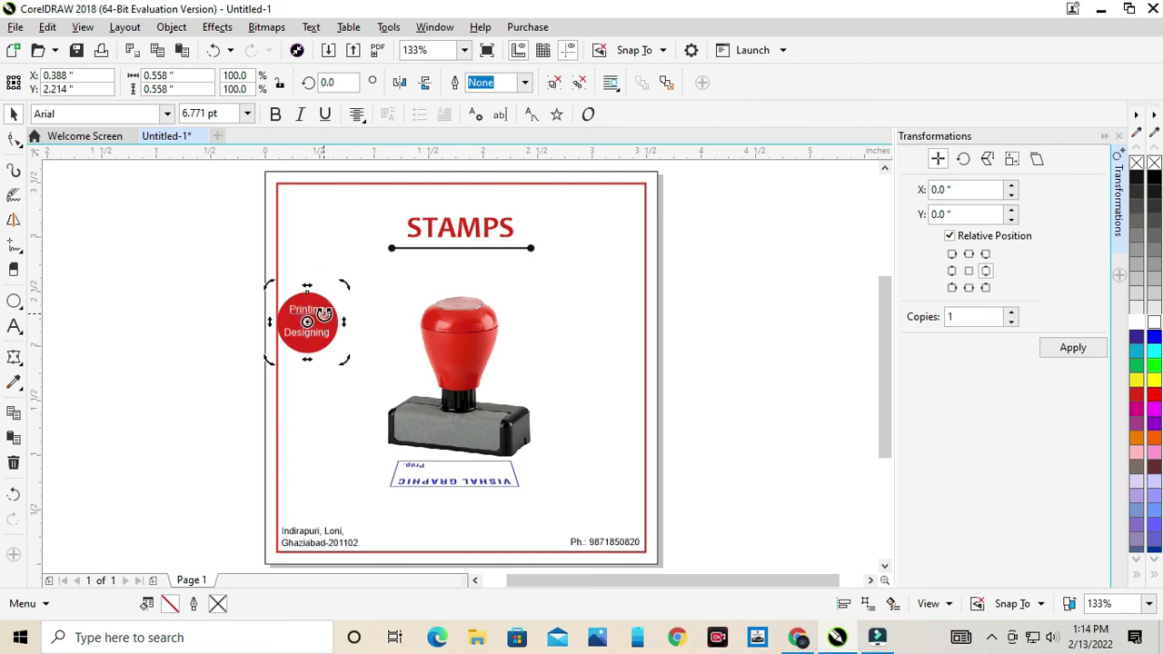
{"action": "left_click", "coordinate": [334, 304]}
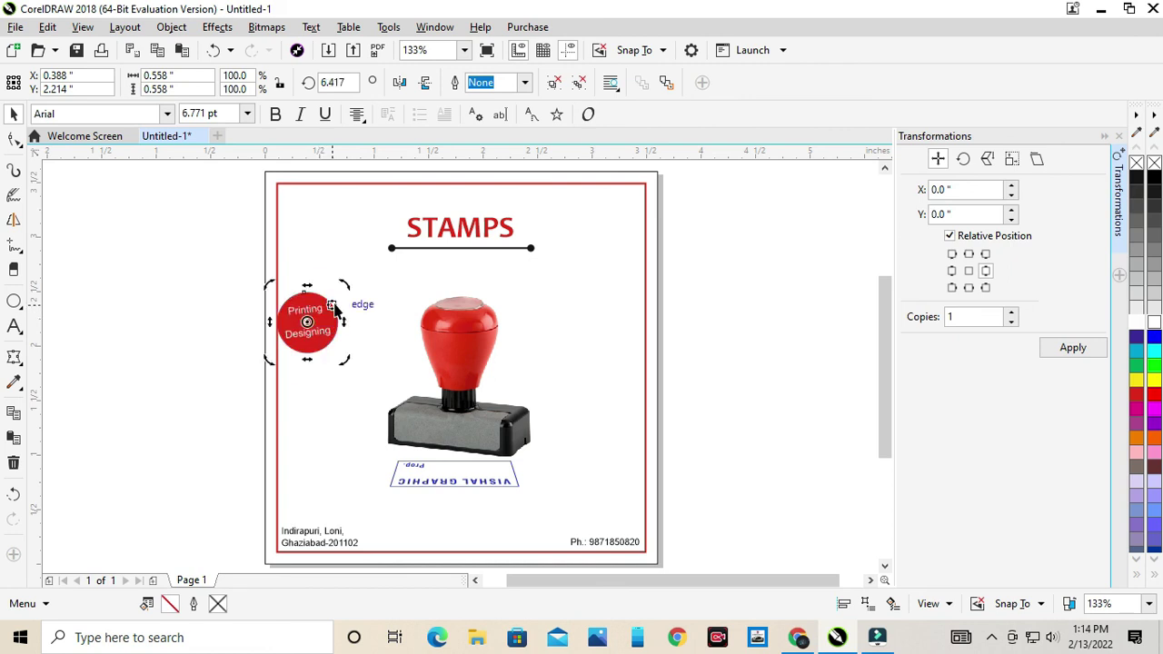
{"action": "left_click", "coordinate": [345, 265]}
- Tilt the red badge using its rotate handles
{"action": "left_click", "coordinate": [333, 306]}
{"action": "mouse_move", "coordinate": [317, 334]}
{"action": "left_mouse_down"}
{"action": "mouse_move", "coordinate": [343, 323]}
{"action": "mouse_move", "coordinate": [344, 305]}
{"action": "mouse_move", "coordinate": [376, 320]}
{"action": "mouse_move", "coordinate": [573, 293]}
{"action": "left_mouse_up"}
{"action": "left_click", "coordinate": [339, 358]}
{"action": "left_click", "coordinate": [340, 300]}
{"action": "left_click", "coordinate": [354, 311]}
{"action": "left_click", "coordinate": [339, 345]}
{"action": "left_click", "coordinate": [345, 314]}
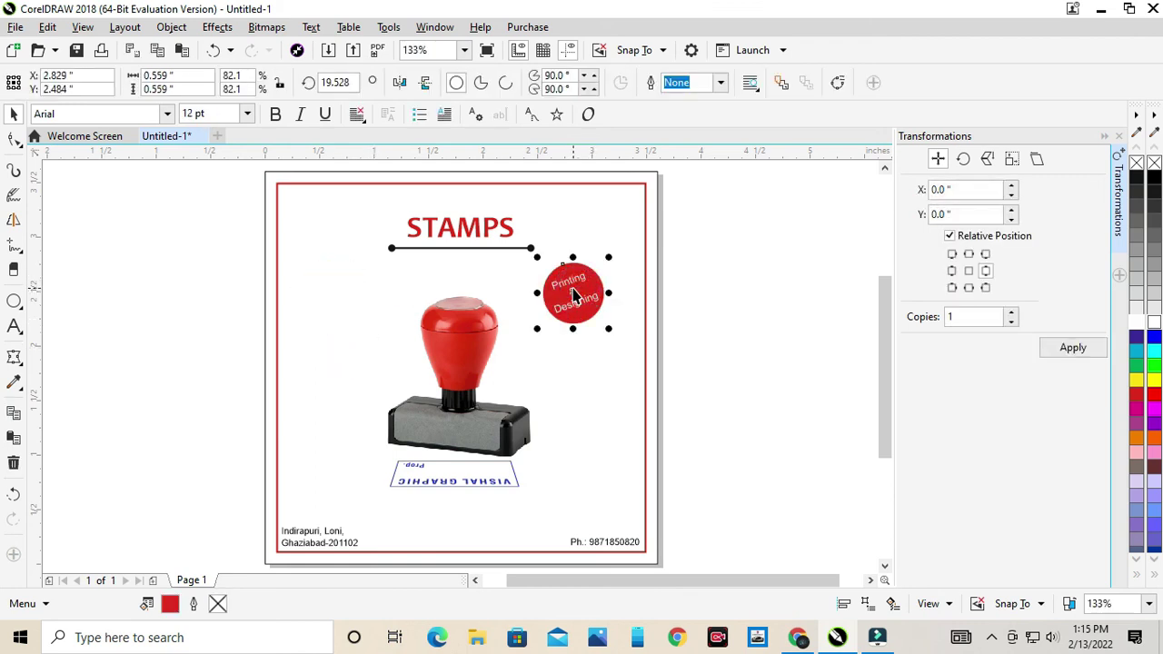
{"action": "left_click", "coordinate": [717, 287]}
{"action": "key", "text": "z"}
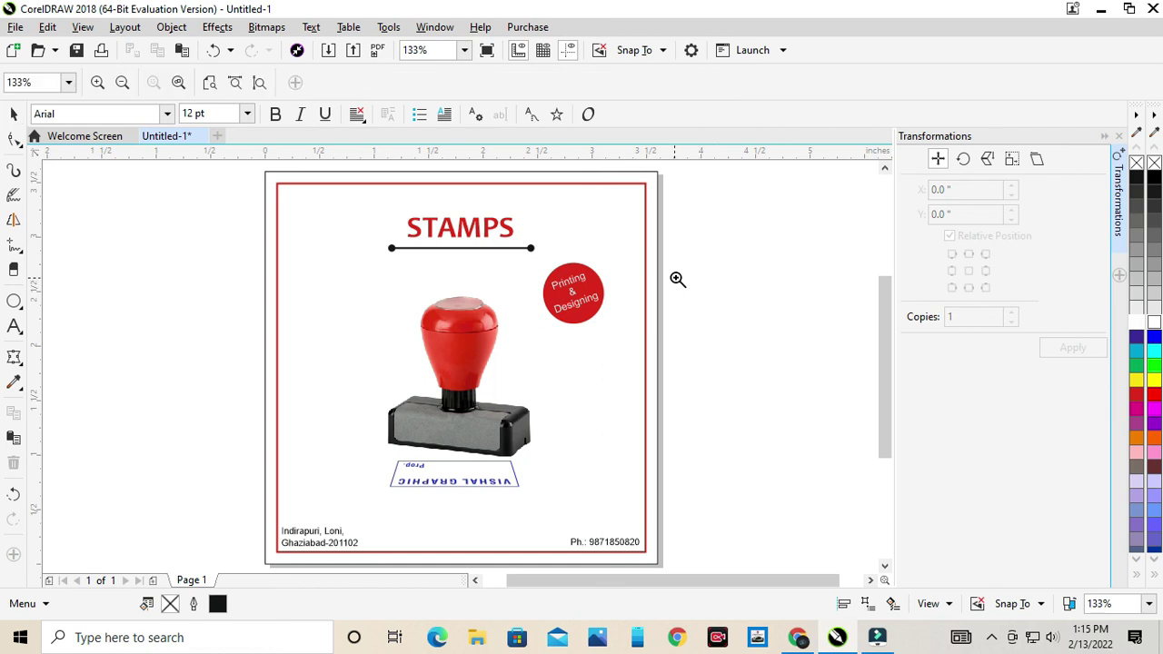
{"action": "key", "text": "space"}
{"action": "key", "text": "ctrl+z"}
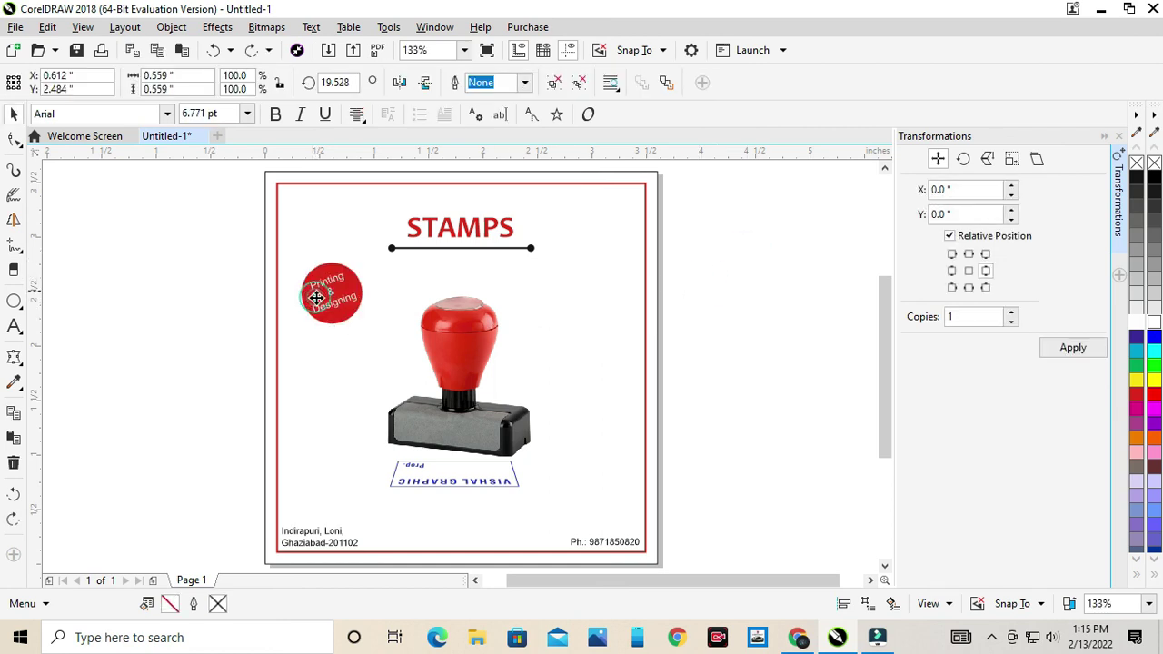
- Place a copy of the tilted badge to the right of the stamp
{"action": "left_click_drag", "start_coordinate": [316, 298], "coordinate": [545, 293]}
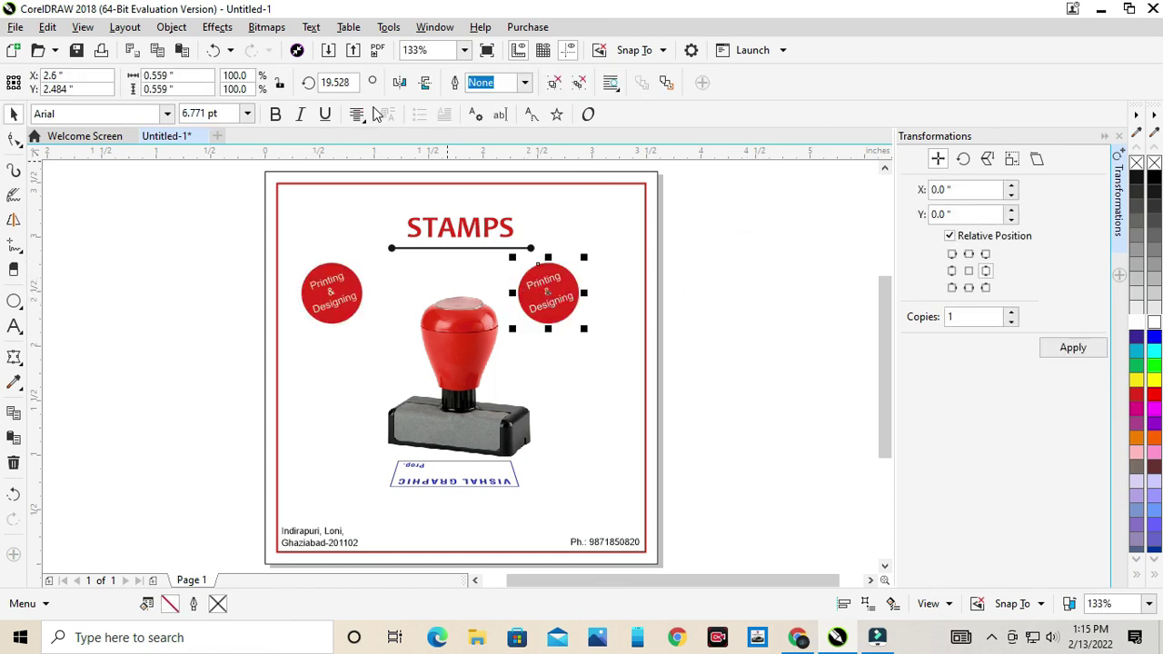
{"action": "left_click", "coordinate": [698, 286]}
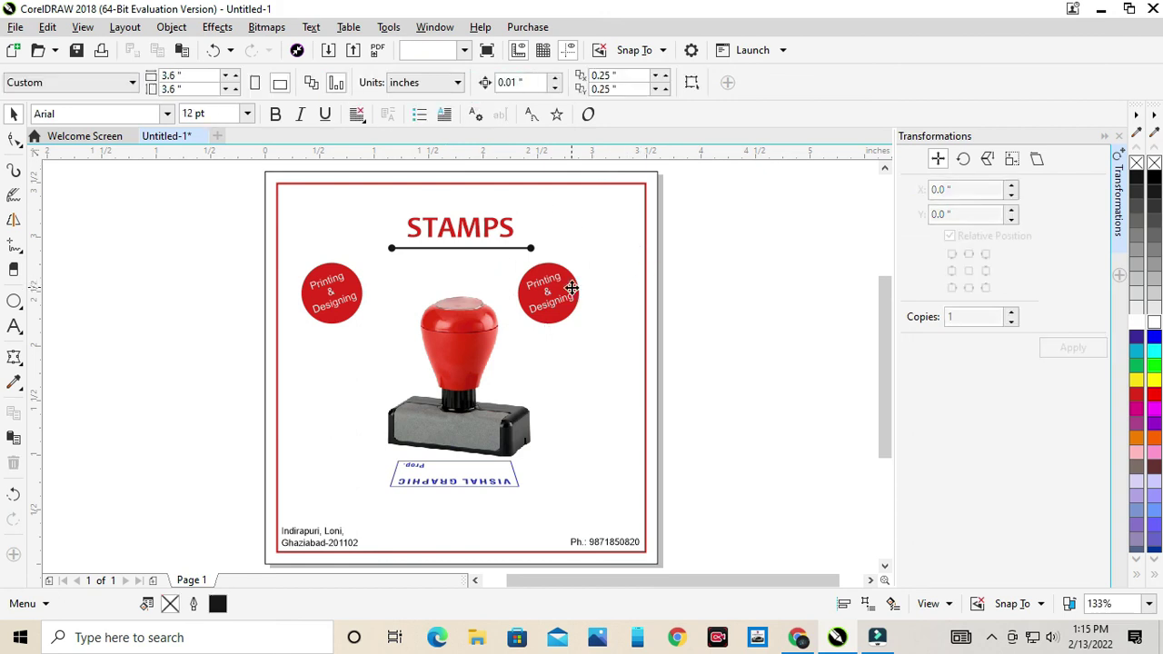
{"action": "left_click", "coordinate": [571, 289]}
{"action": "scroll", "coordinate": [571, 289], "scroll_direction": "up", "scroll_amount": 3}
{"action": "left_click_drag", "start_coordinate": [543, 296], "coordinate": [622, 305]}
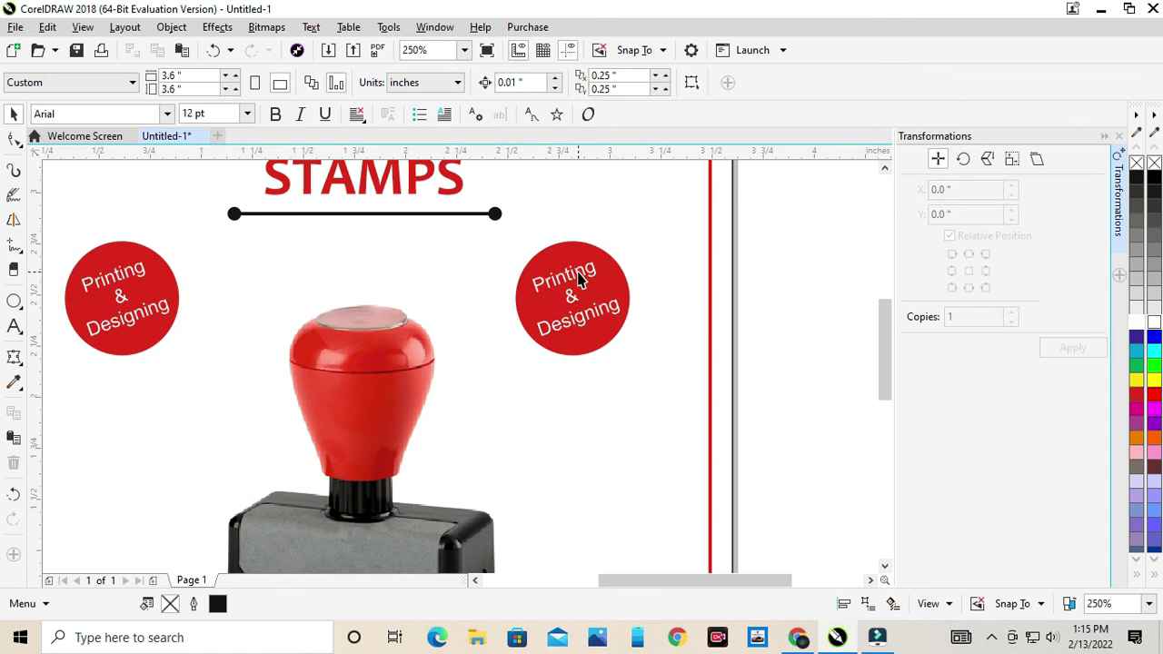
{"action": "left_click", "coordinate": [580, 279]}
{"action": "left_click", "coordinate": [768, 282]}
{"action": "key", "text": "shift+F4"}
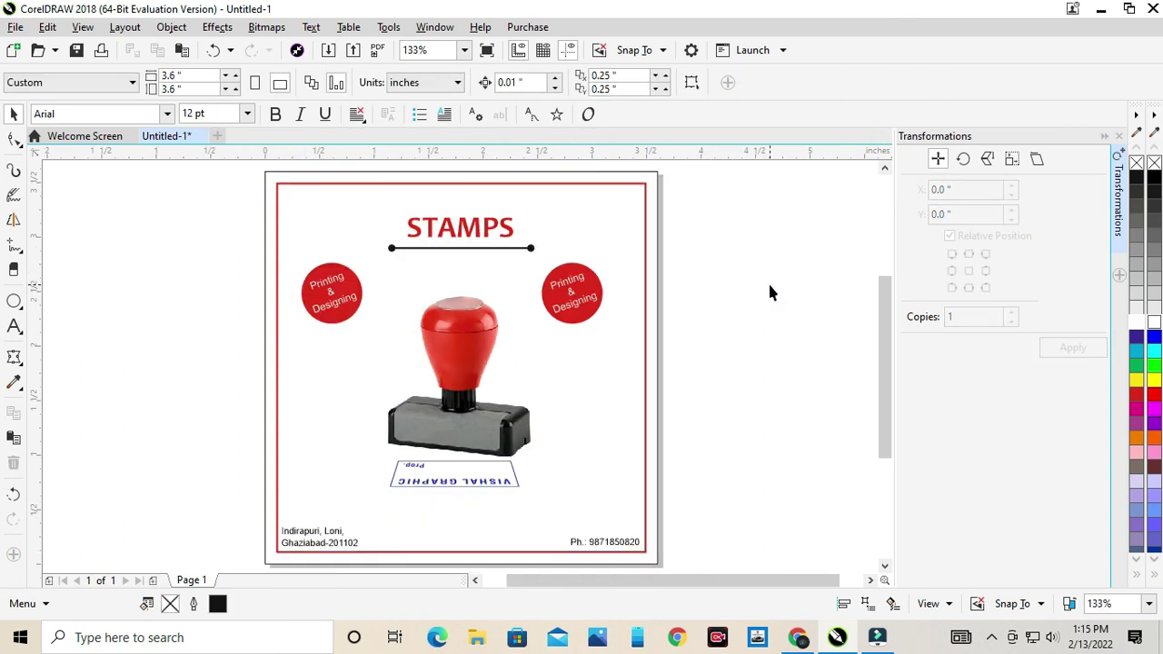
{"action": "left_click", "coordinate": [591, 293]}
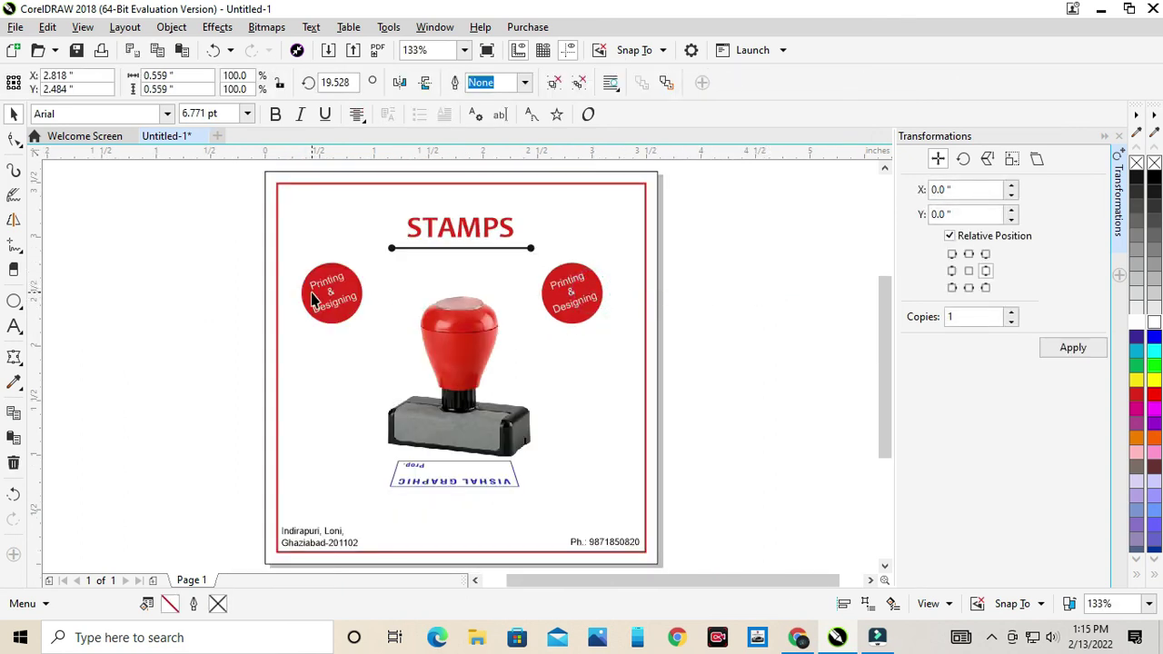
- Centre both badges horizontally on the STAMPS underline
{"action": "left_click", "coordinate": [312, 290], "text": "shift"}
{"action": "left_click", "coordinate": [406, 250], "text": "shift"}
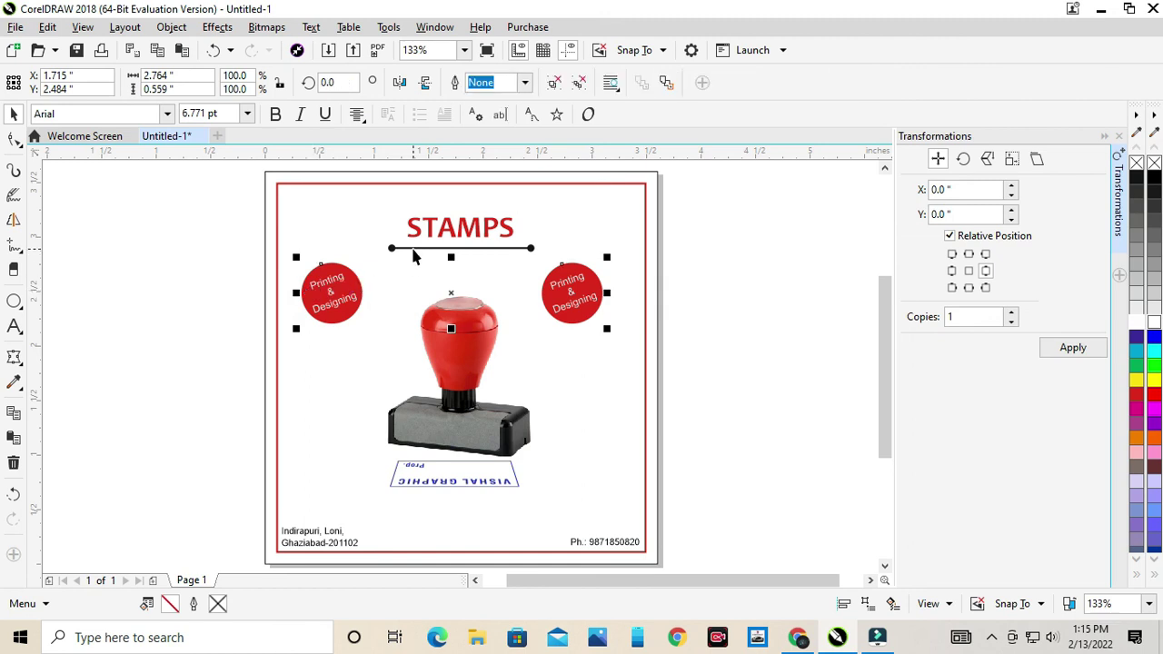
{"action": "key", "text": "c"}
{"action": "left_click", "coordinate": [750, 331]}
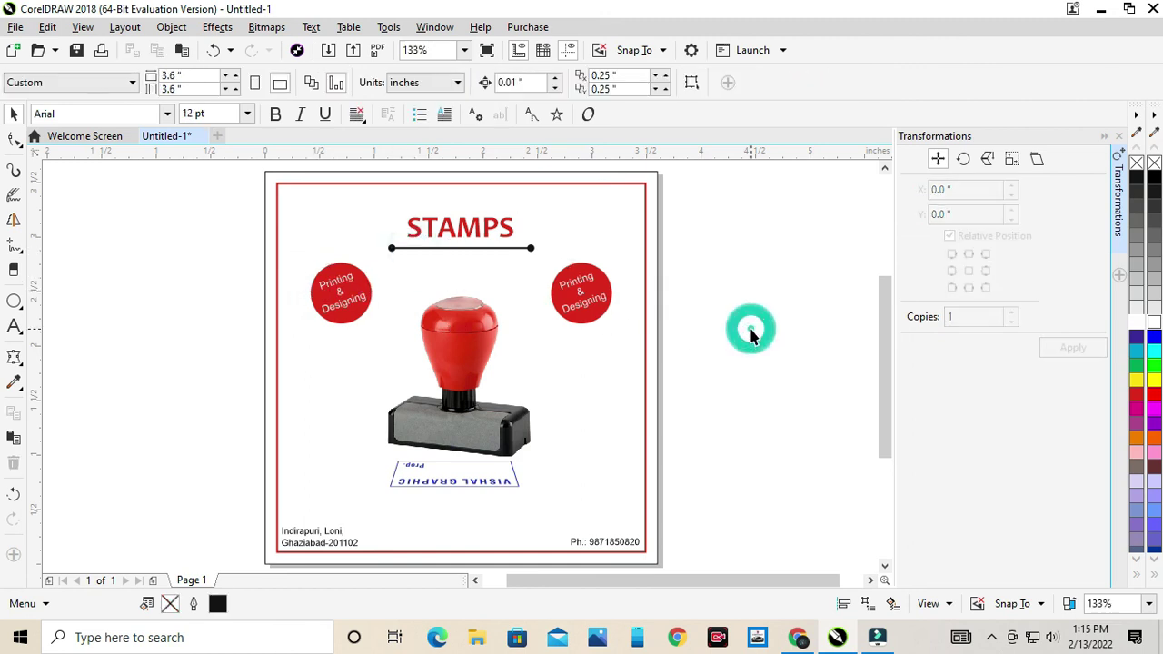